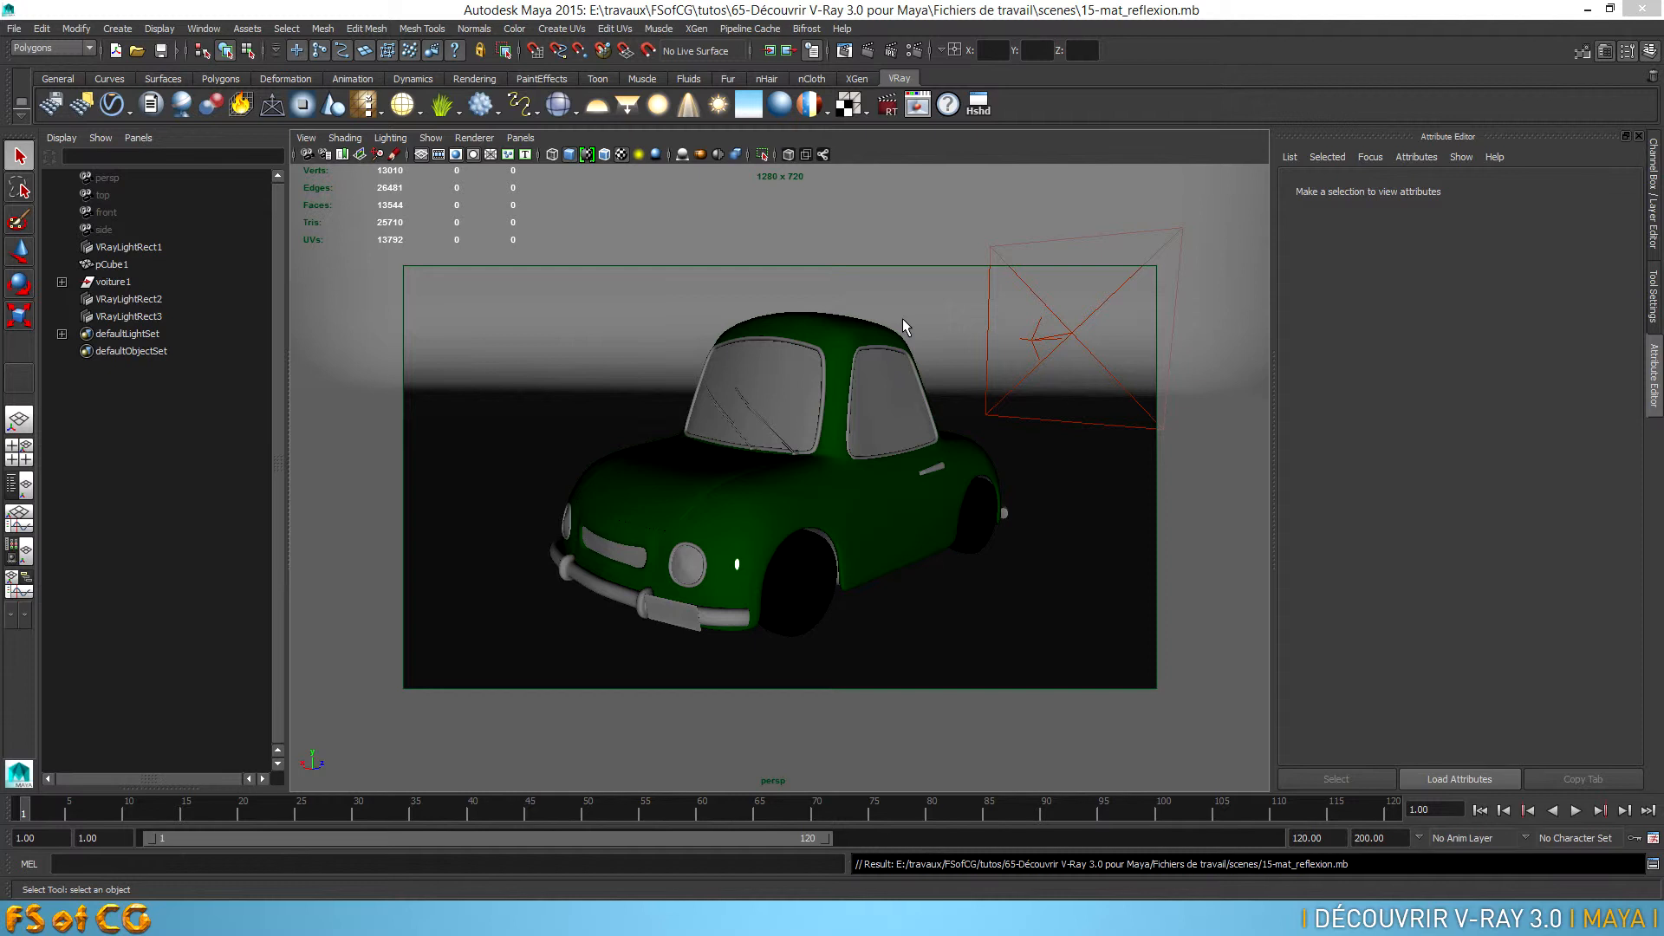
Switch to the browser and examine the free Maya materials on vraymaterials.co.uk, including the second page of the catalogue
key(alt+Tab)
key(alt+Tab)
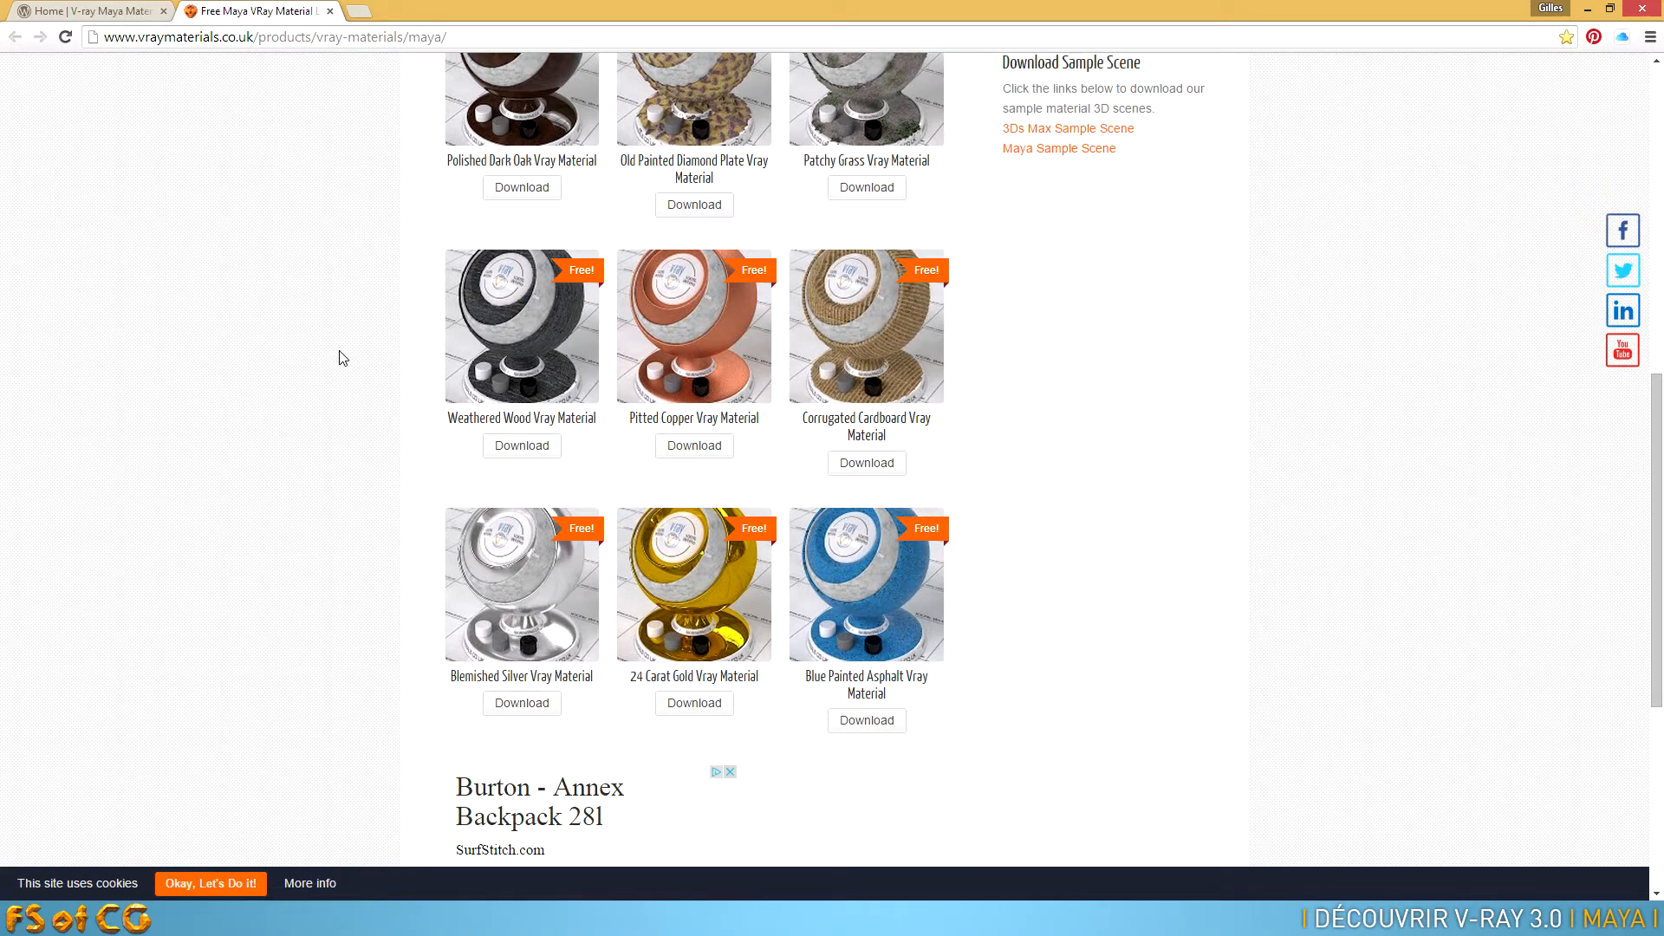
scroll(344, 361, up, 7)
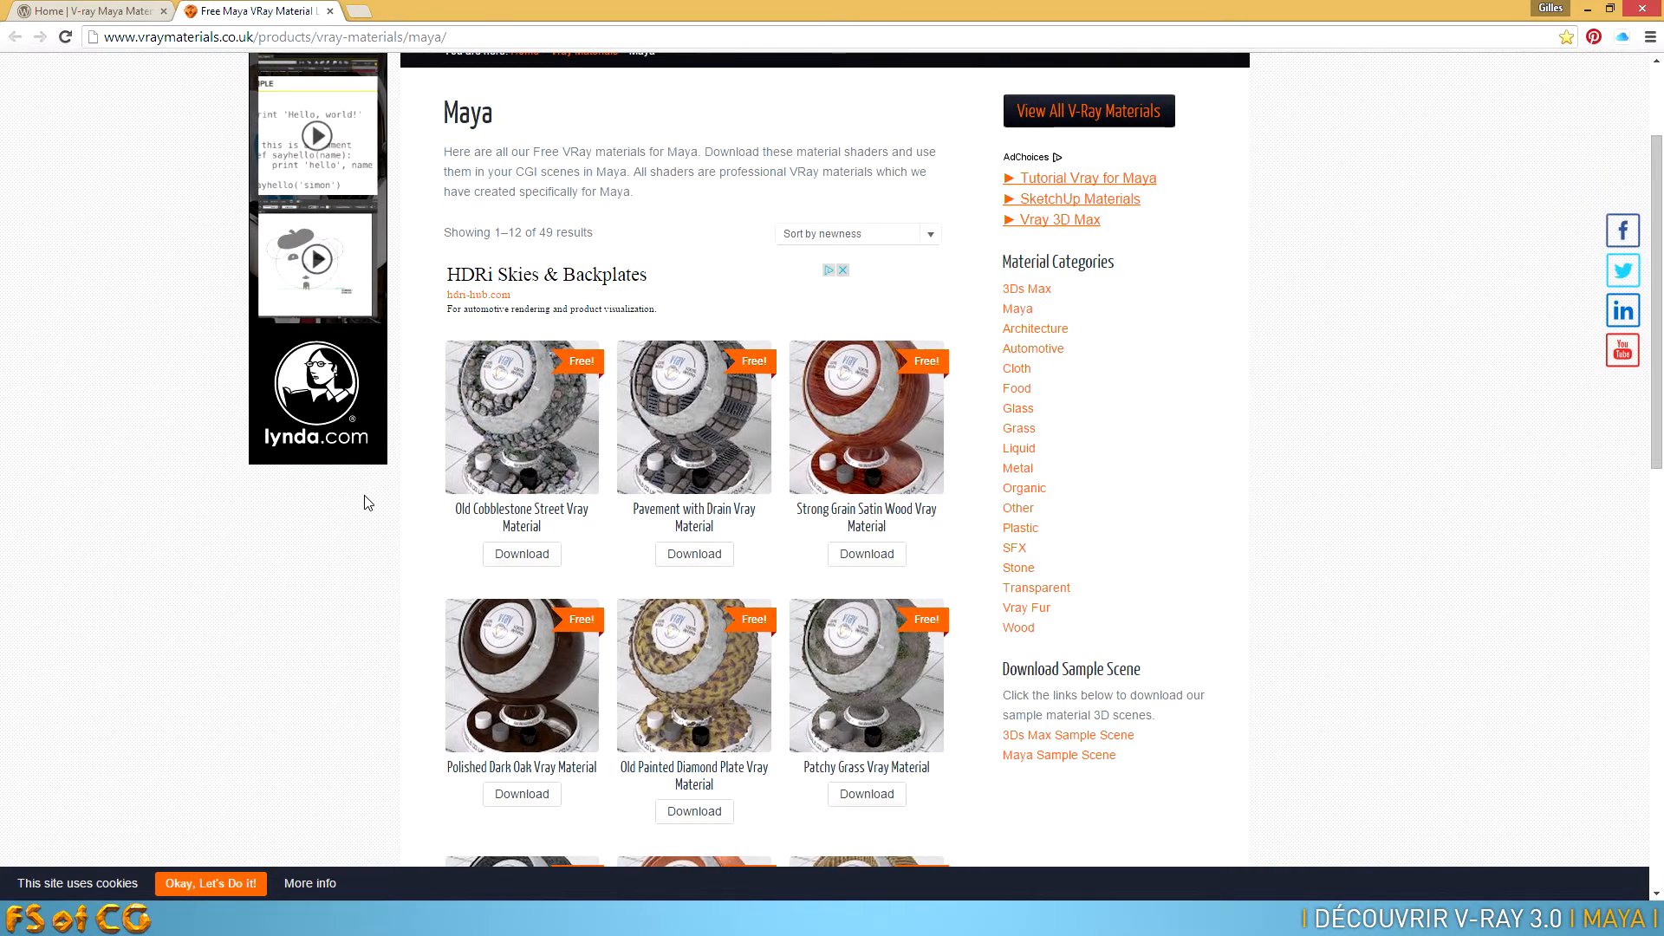
scroll(367, 502, down, 8)
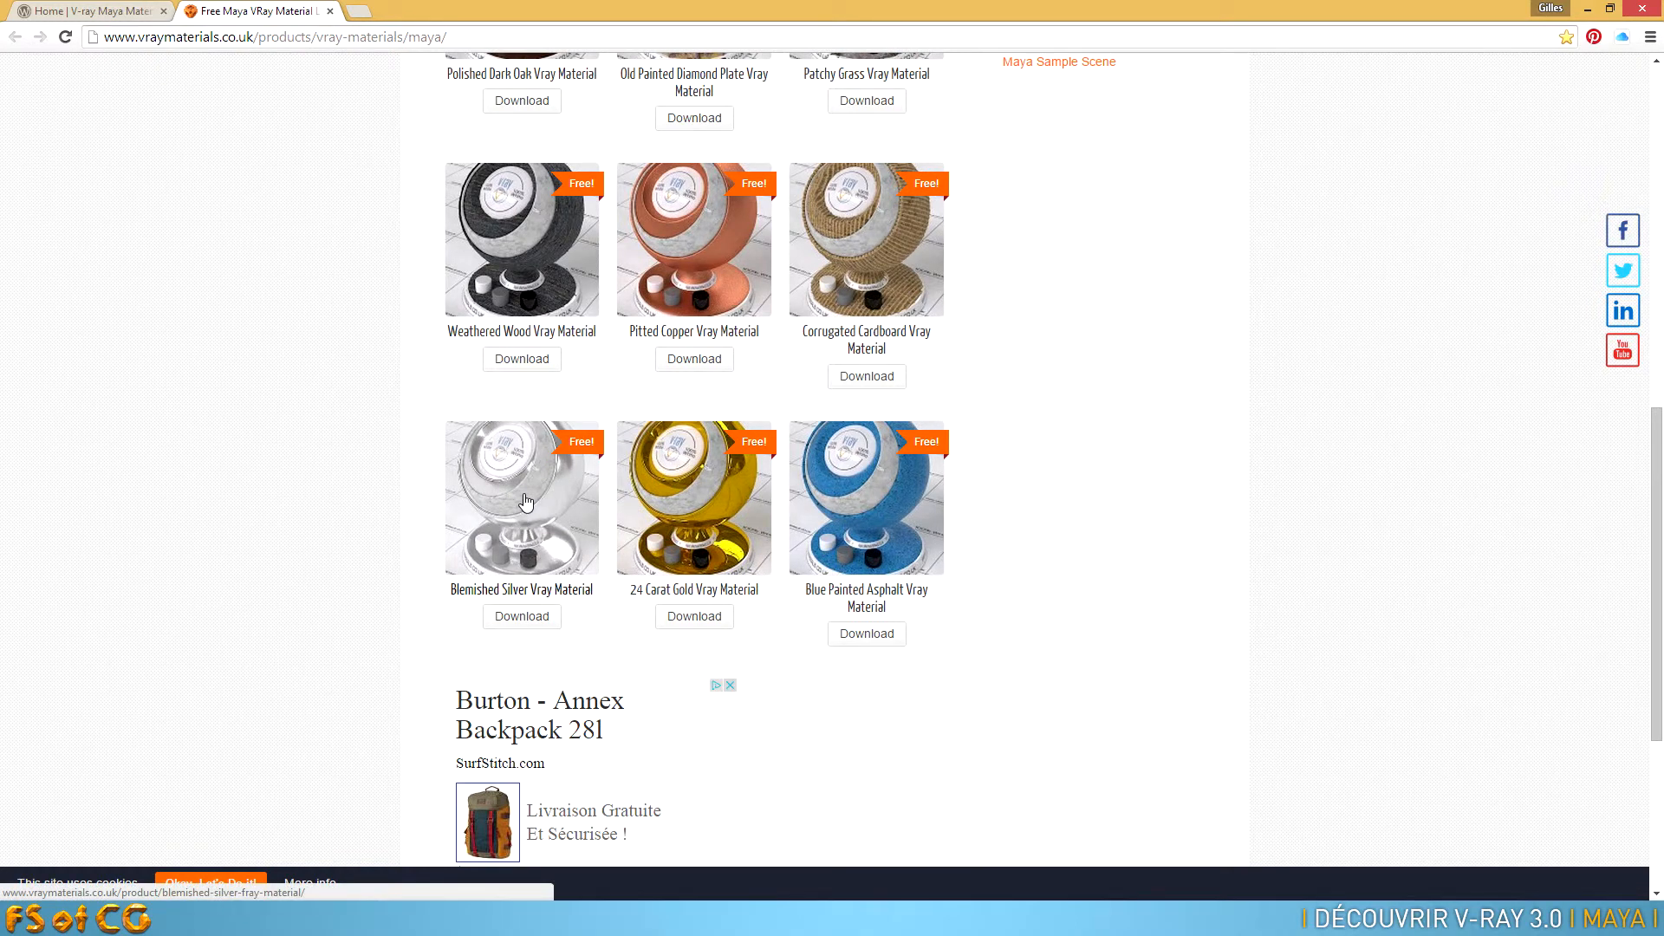
scroll(525, 501, down, 4)
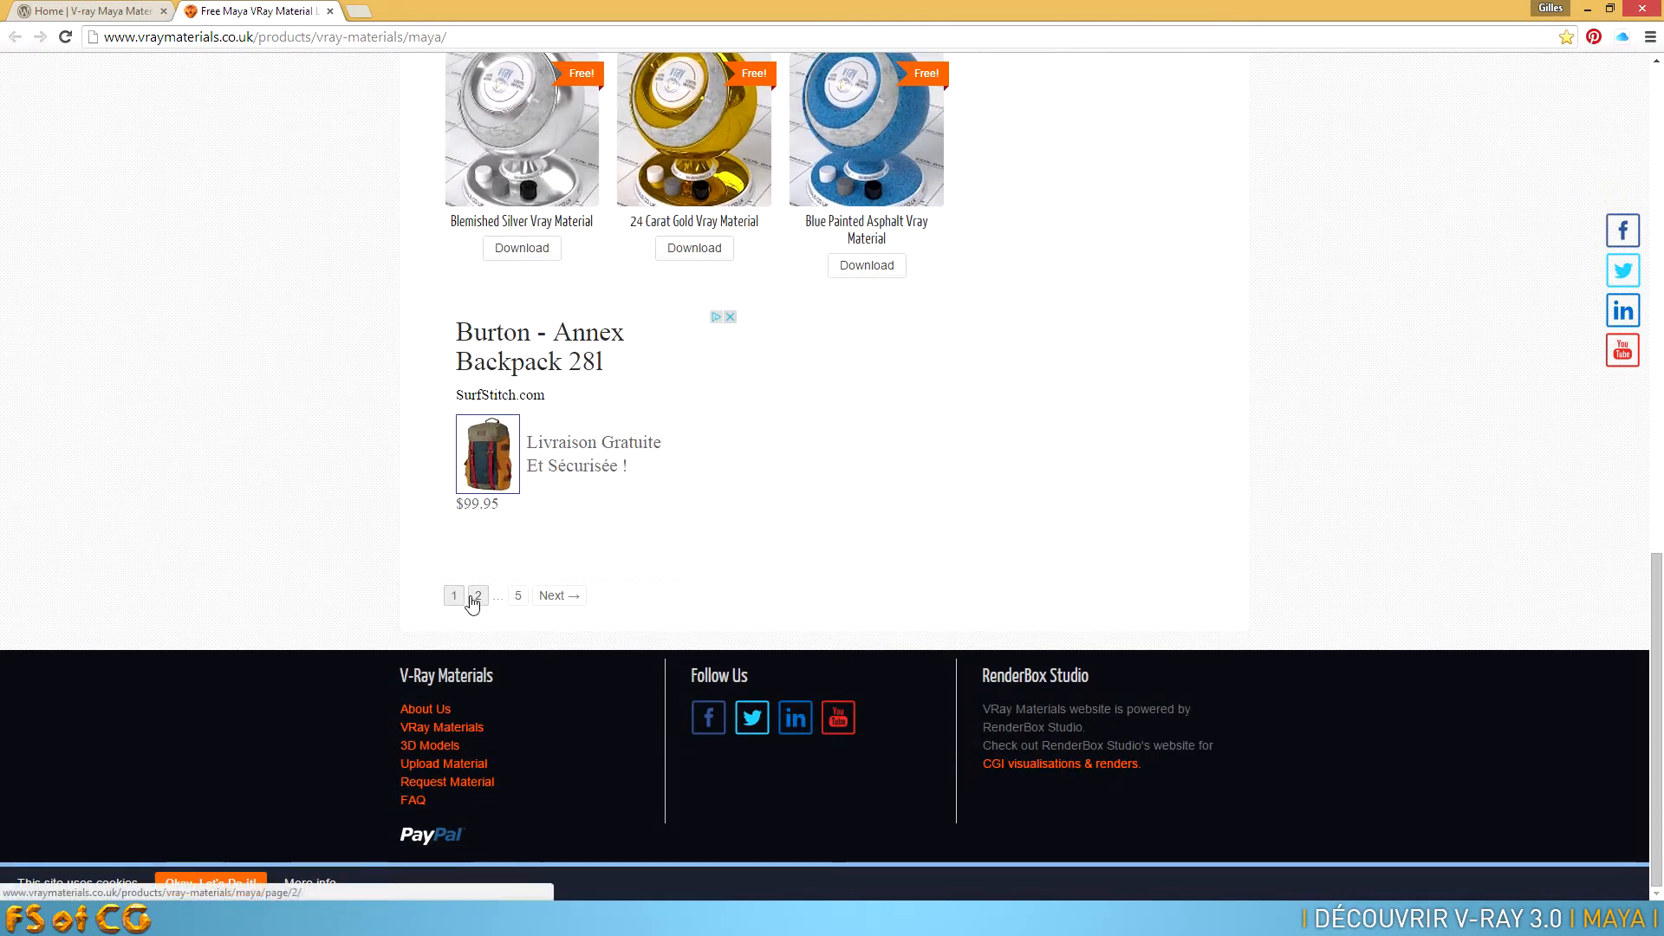
click(479, 596)
scroll(393, 557, down, 5)
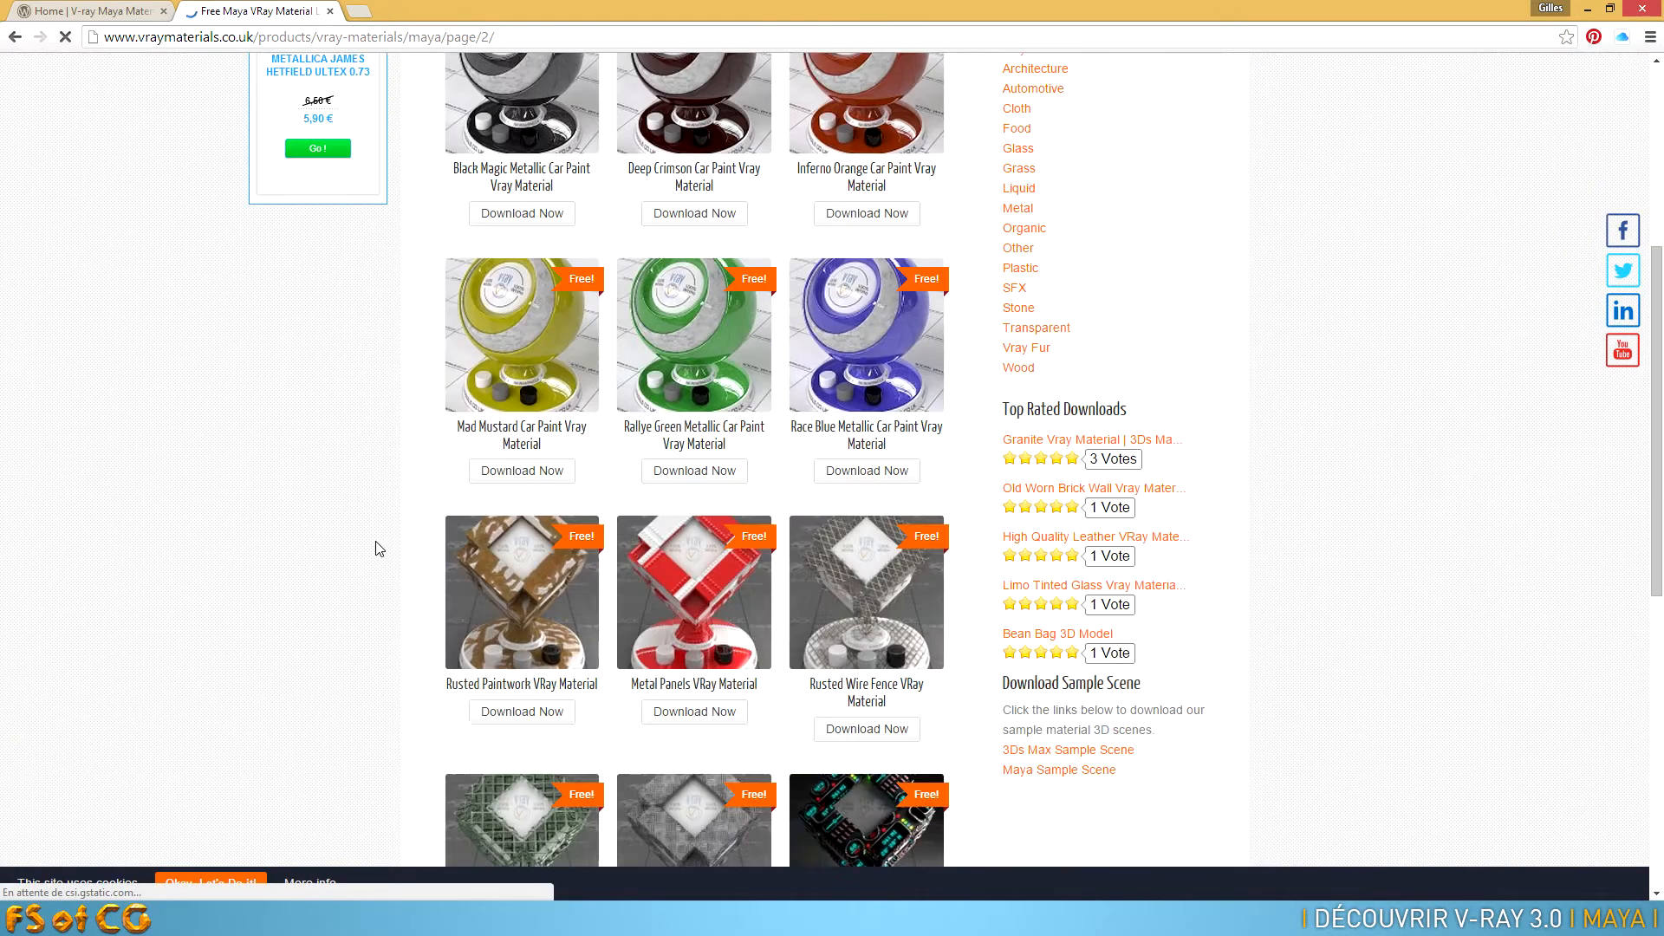
scroll(376, 547, down, 8)
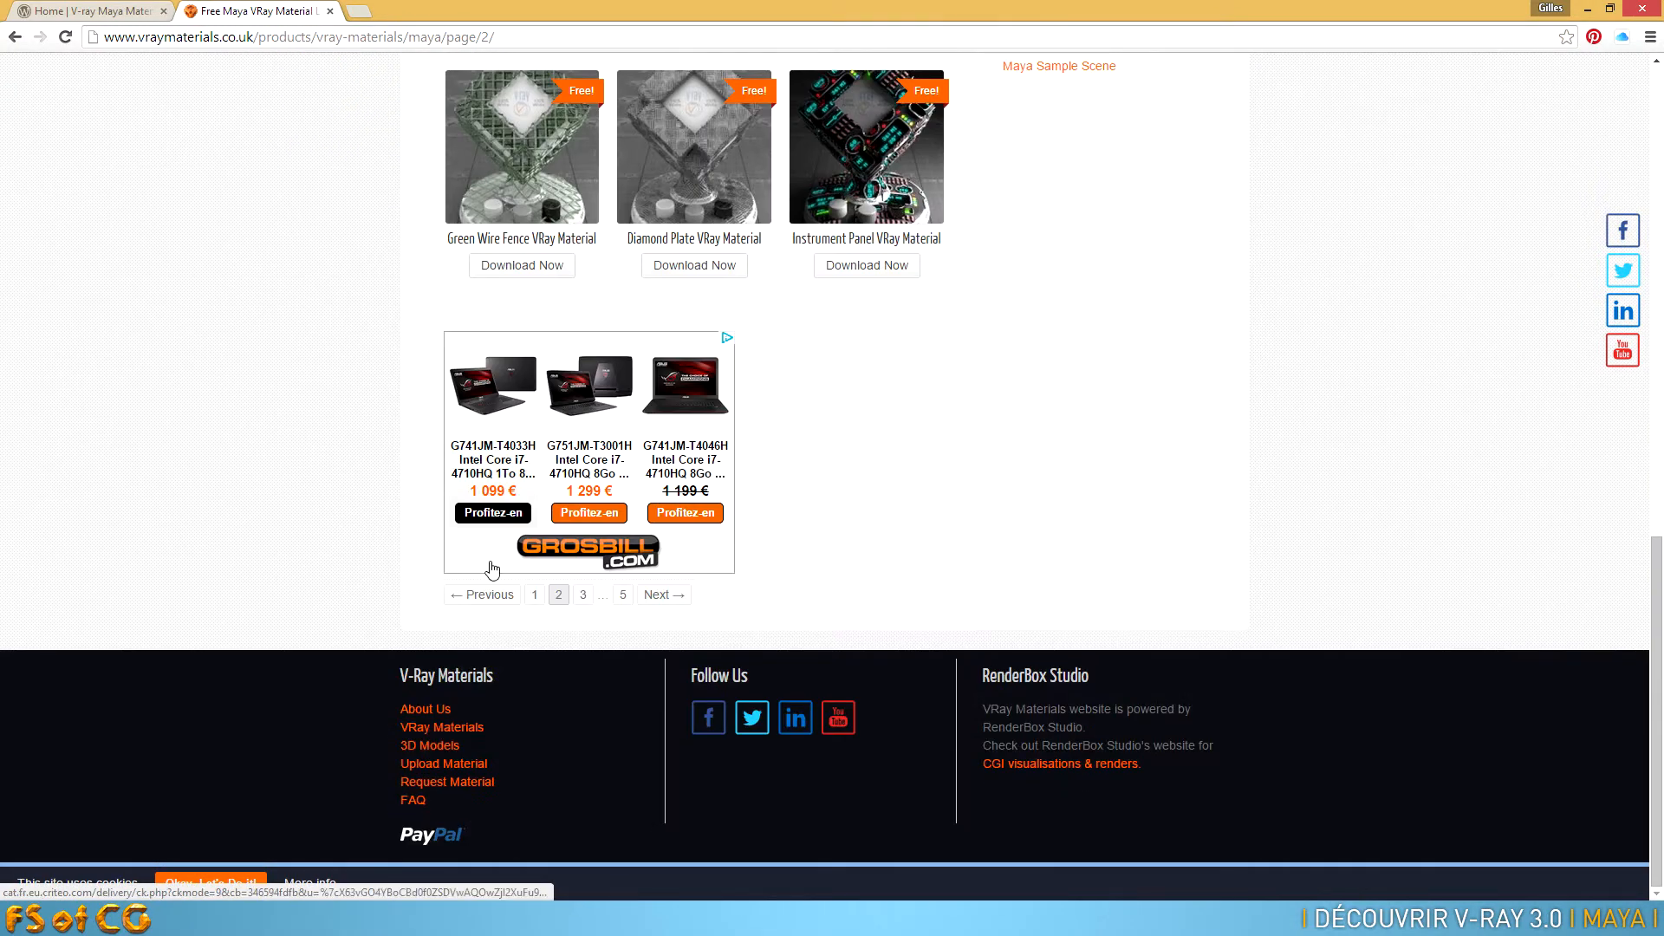
Look through the materials and category filters on the vray-maya-materials.com home page
click(113, 12)
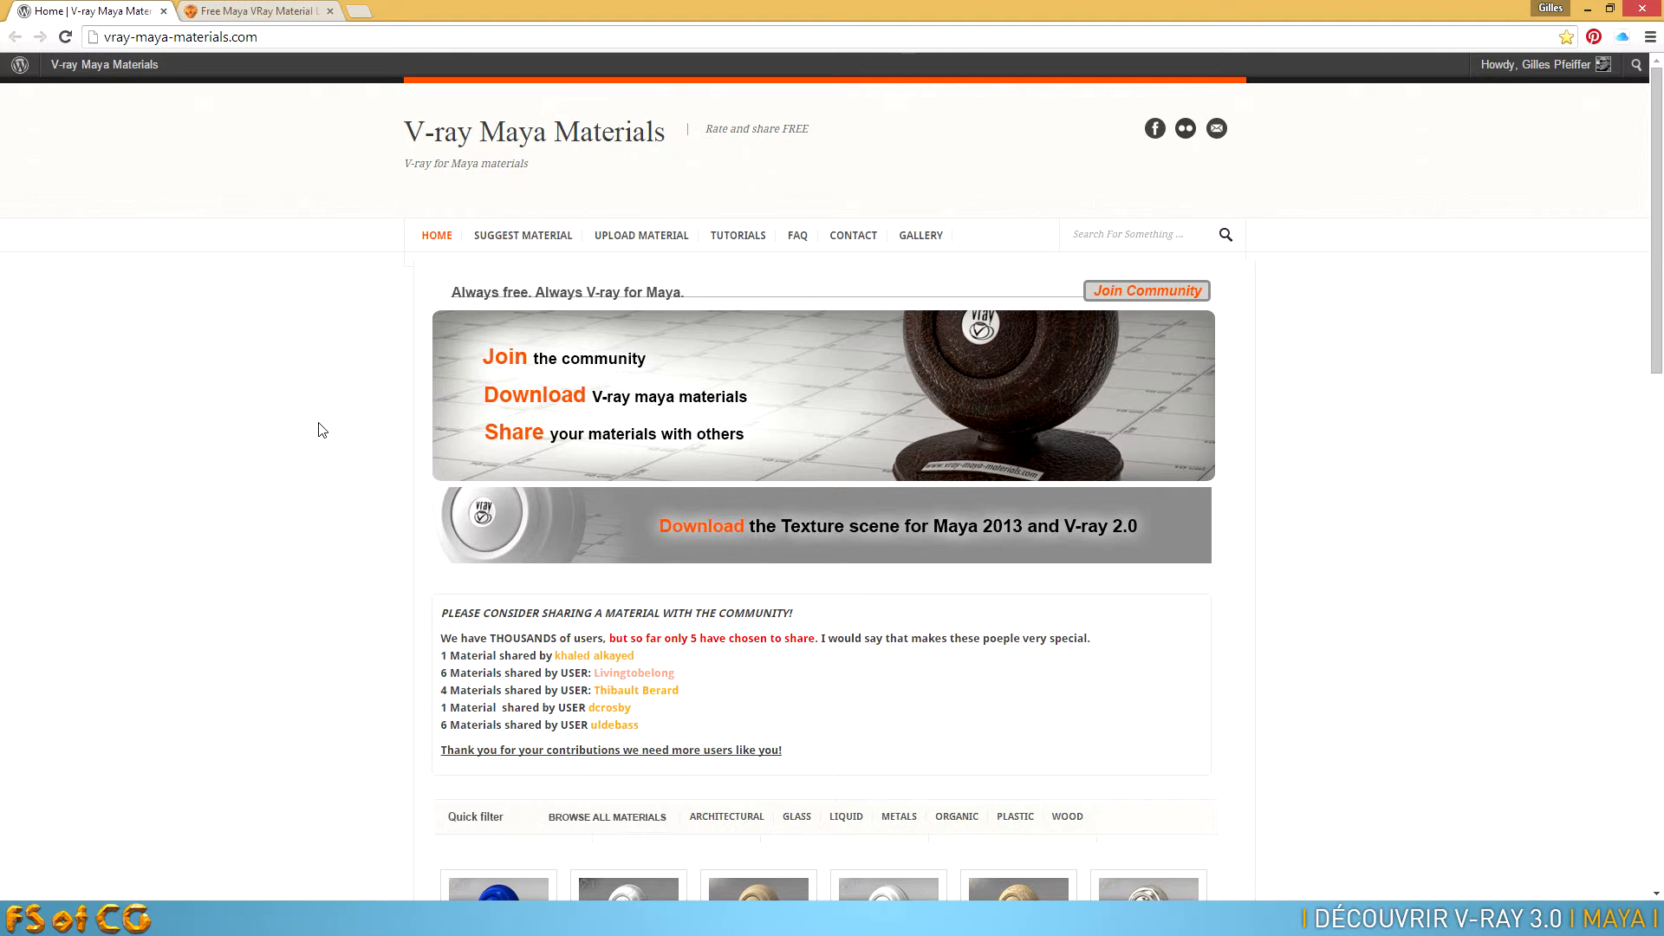
scroll(354, 476, down, 4)
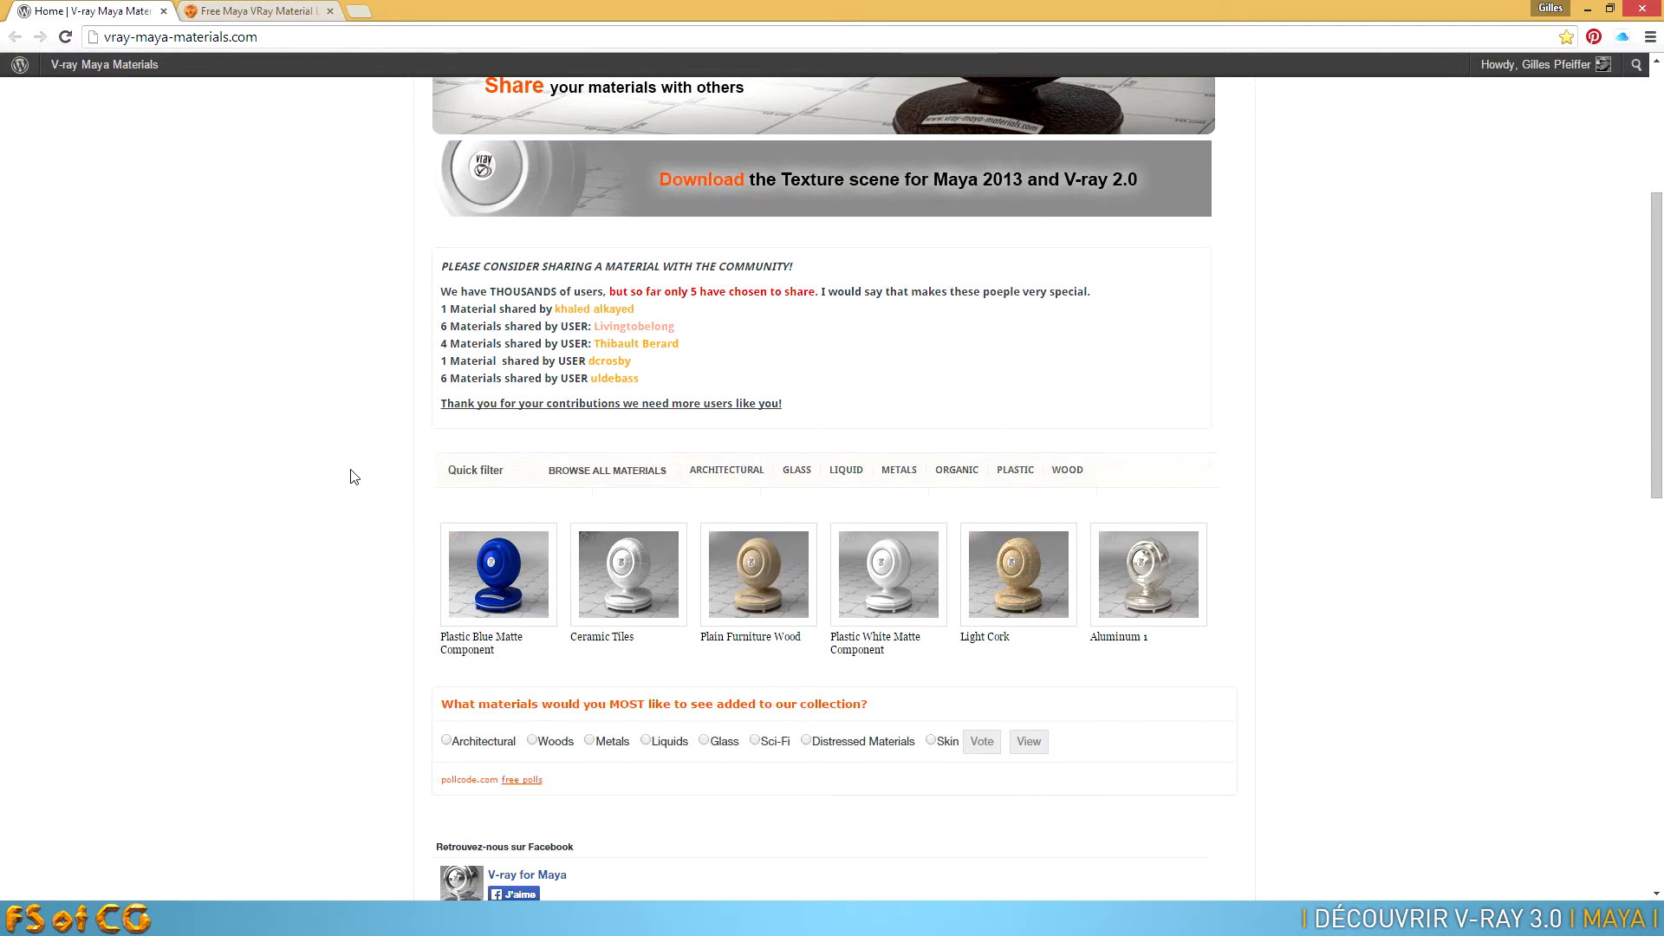
mouse_move(1153, 593)
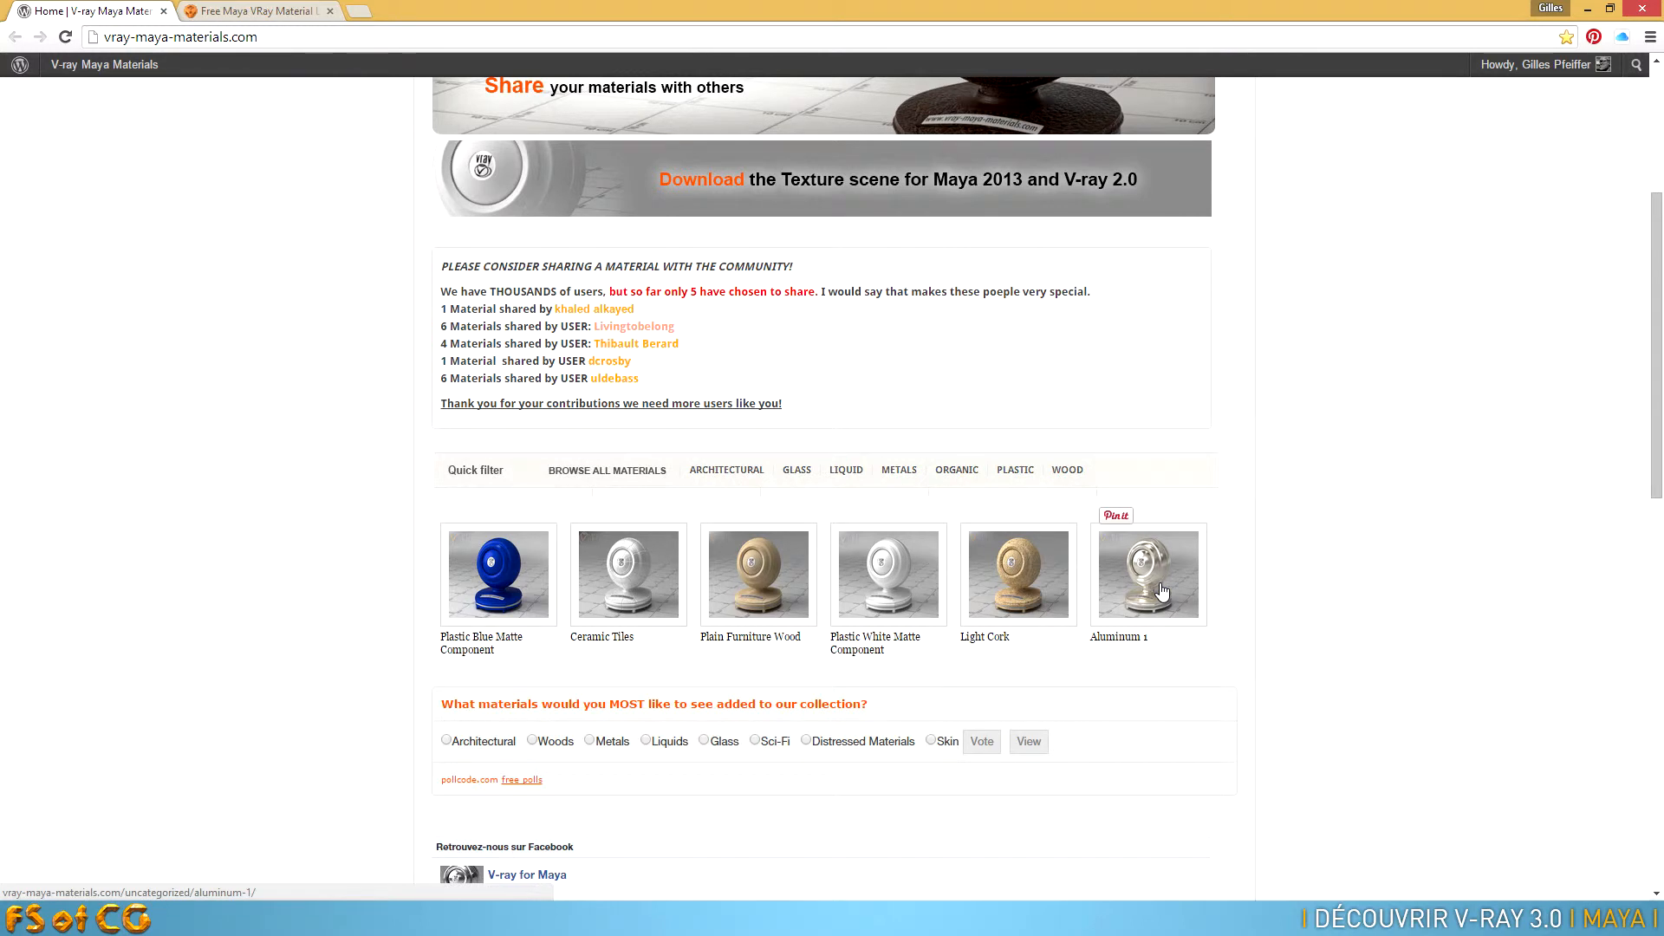
scroll(1163, 591, down, 3)
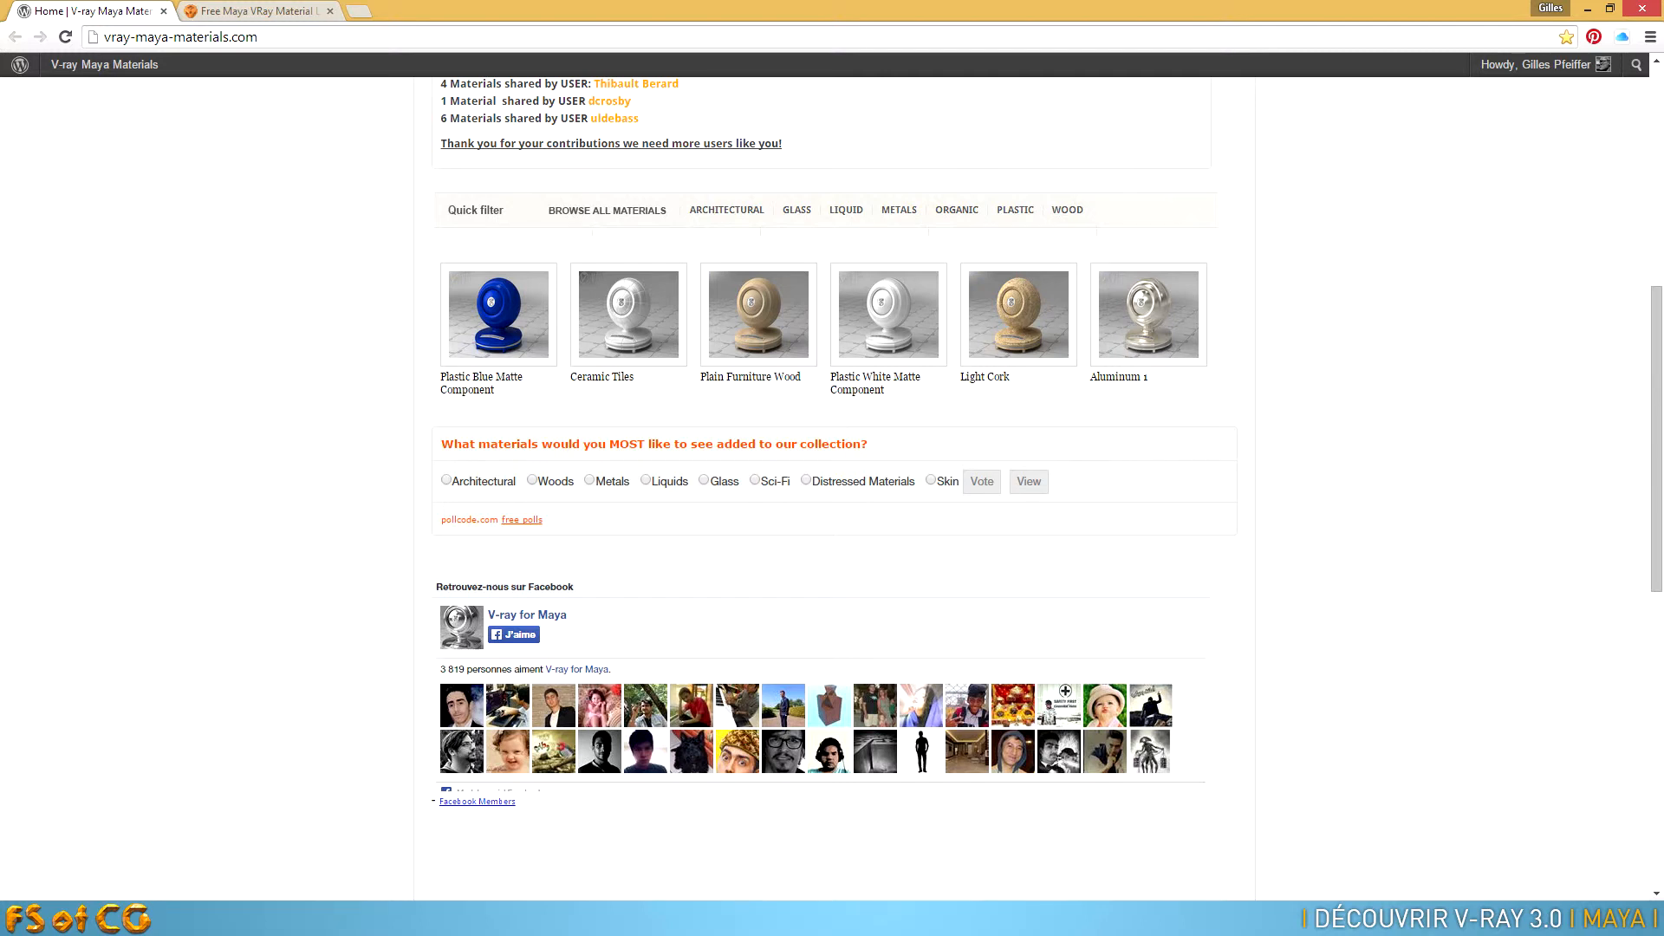
Switch back to Maya and open the Hypershade, placing its window so the material swatches are in view
mouse_move(931, 918)
click(867, 828)
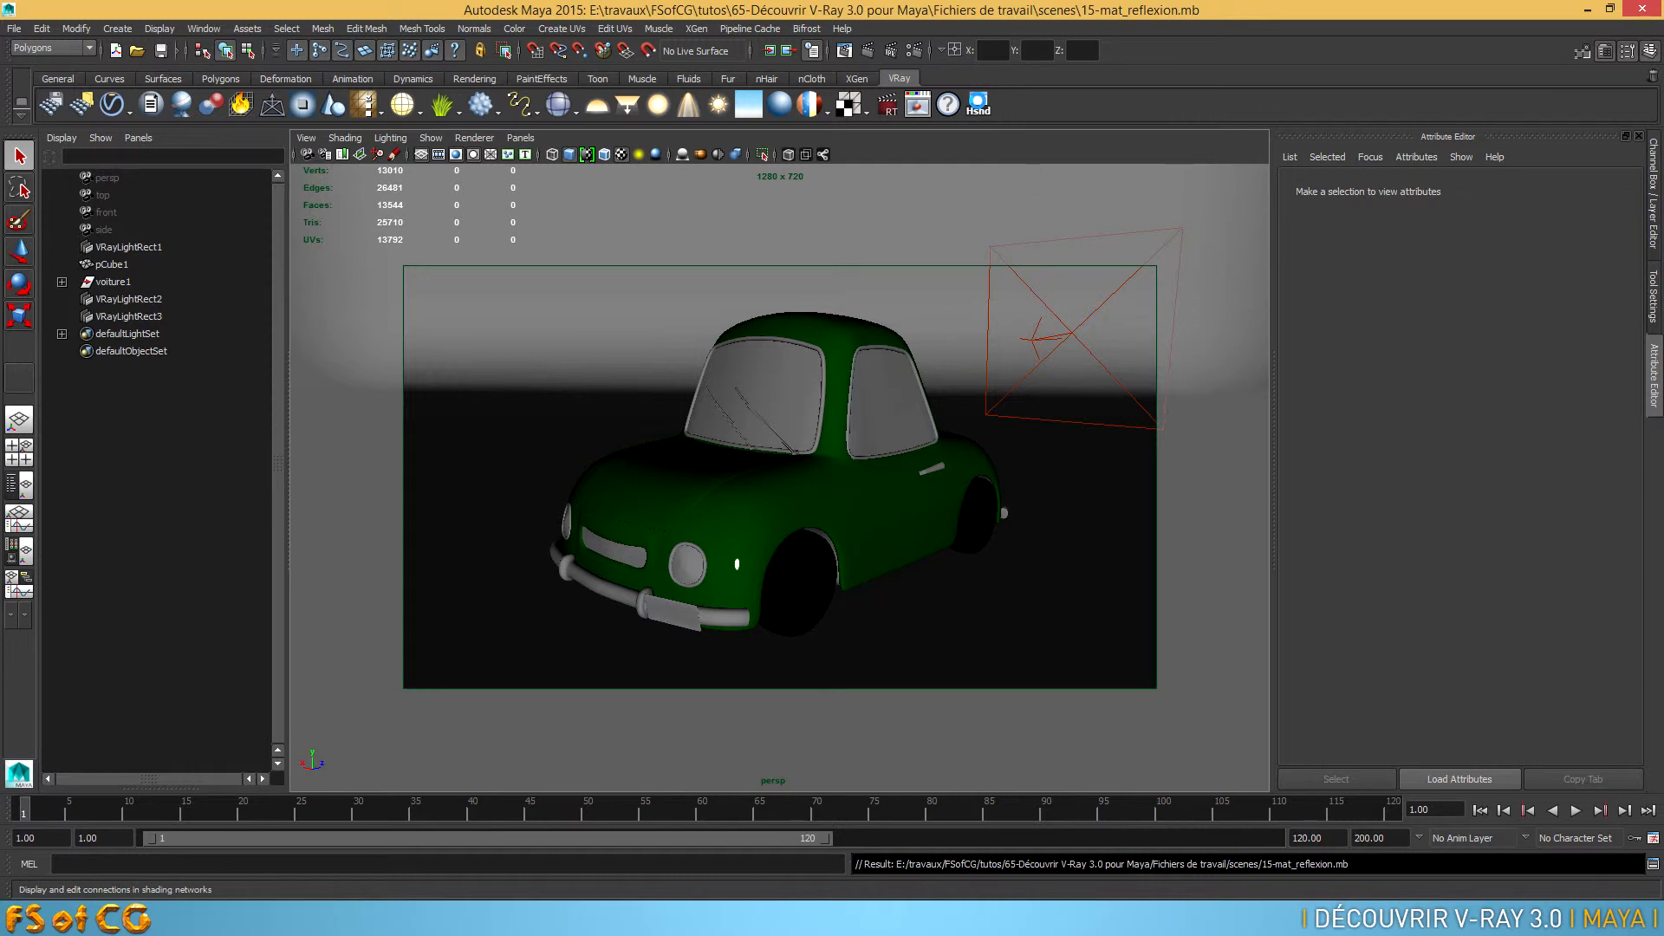
click(978, 104)
drag(888, 574, 892, 87)
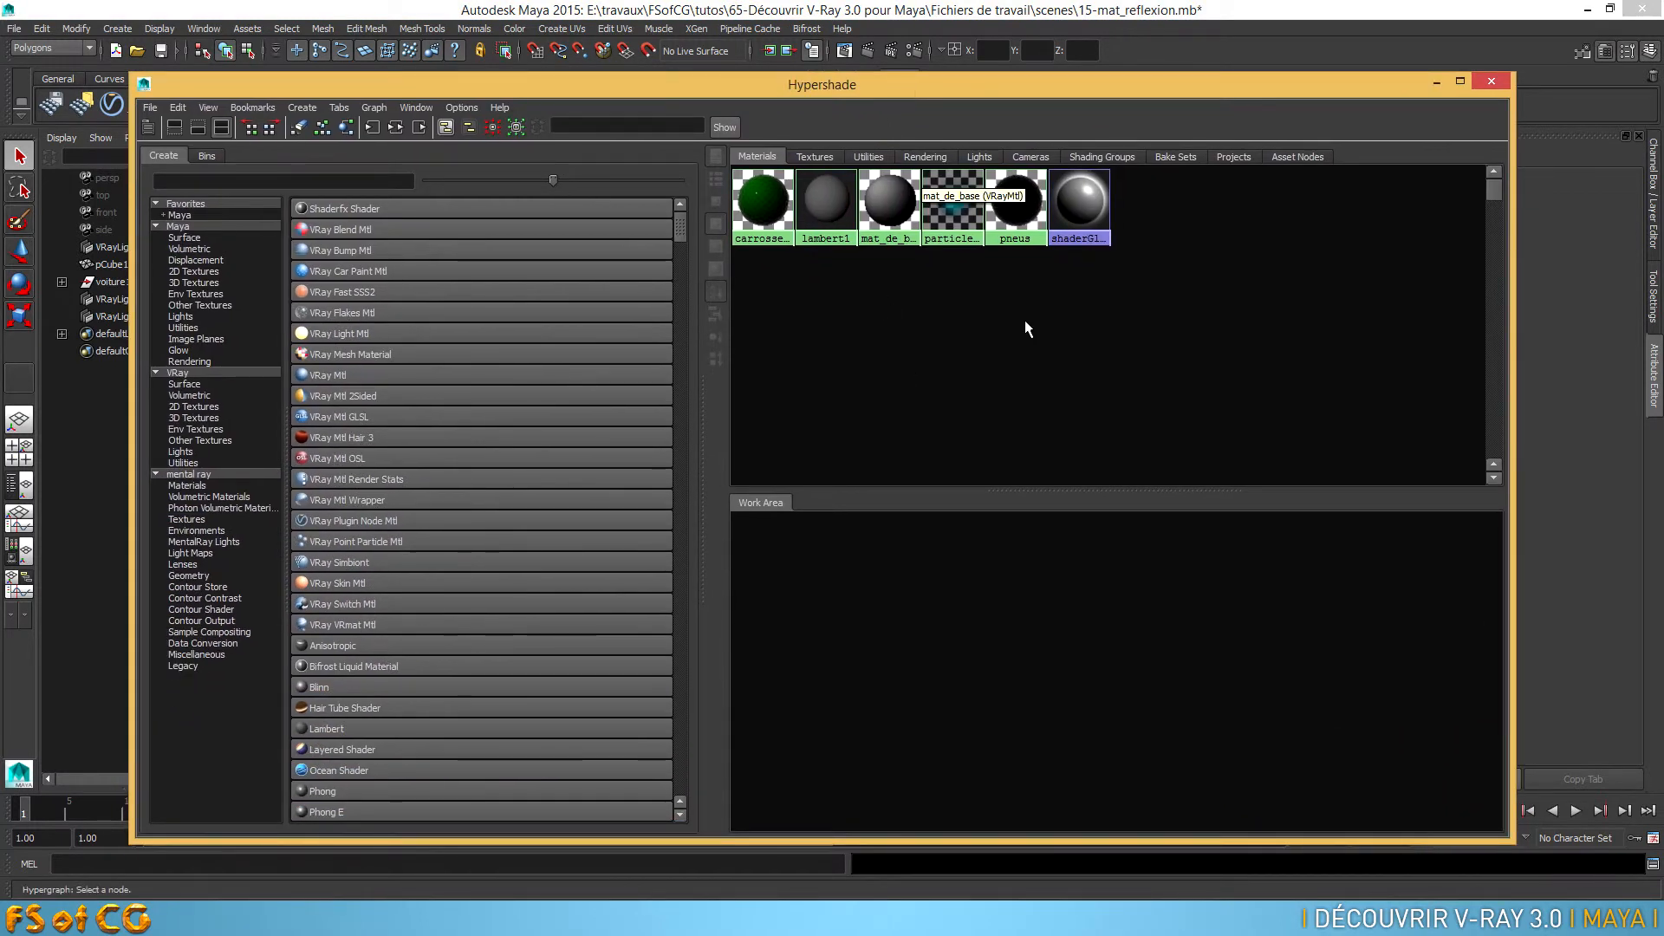
Import the shader file blemishedSilverMaya.mb from the vray shaders Maya folder into the Hypershade
click(148, 107)
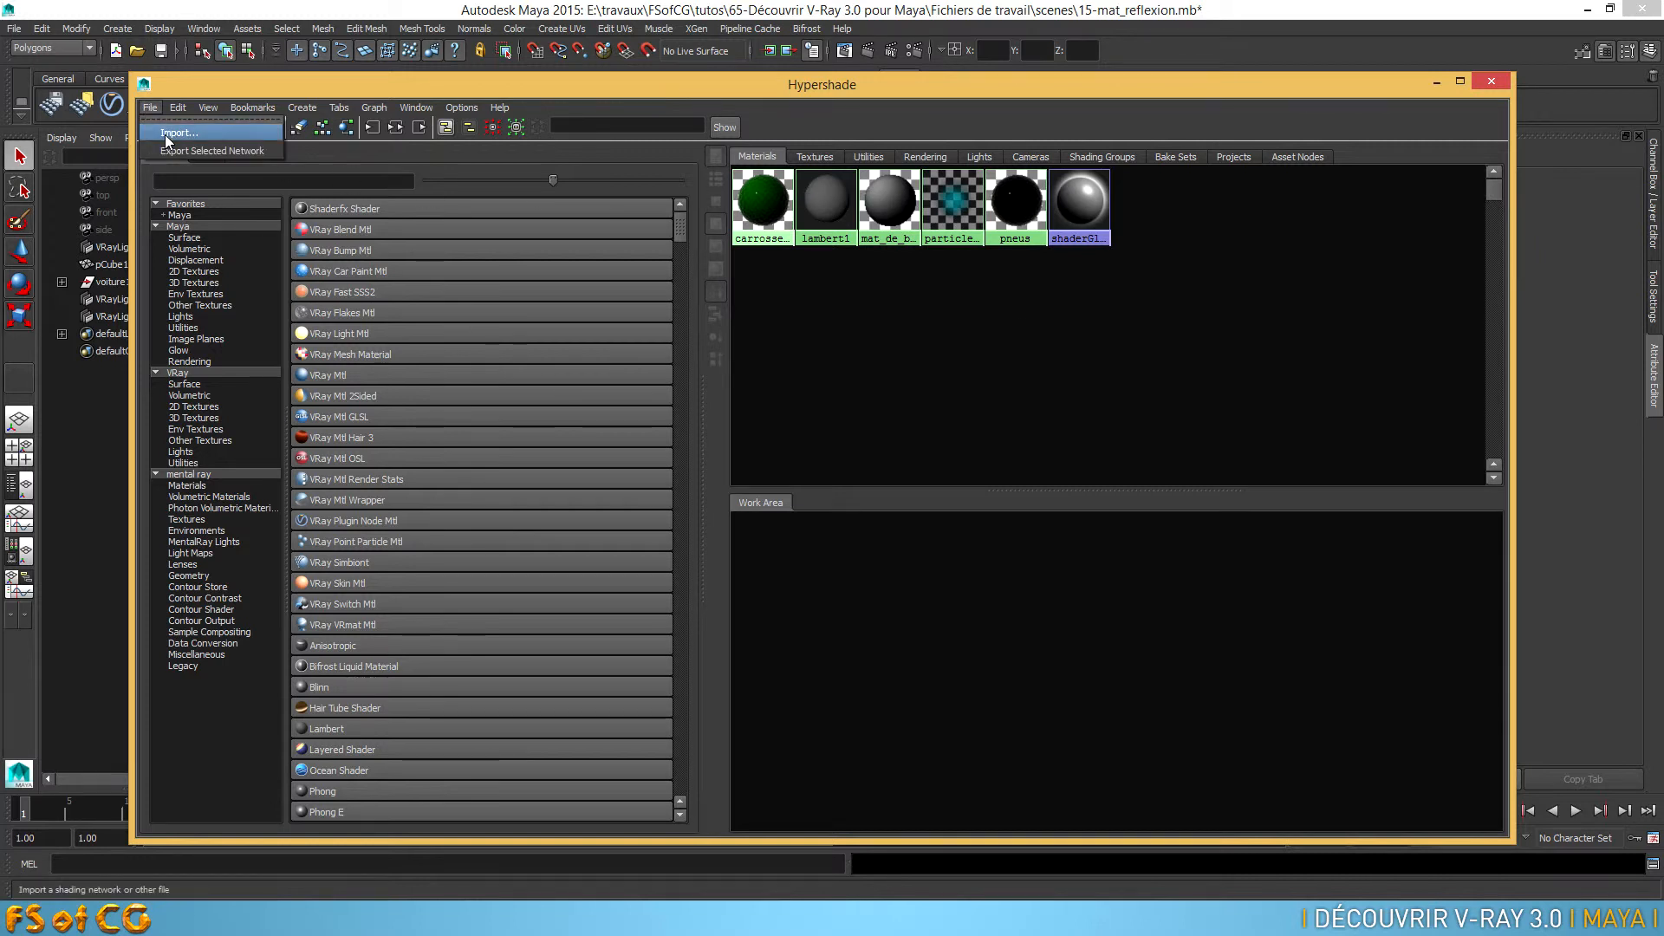
click(169, 131)
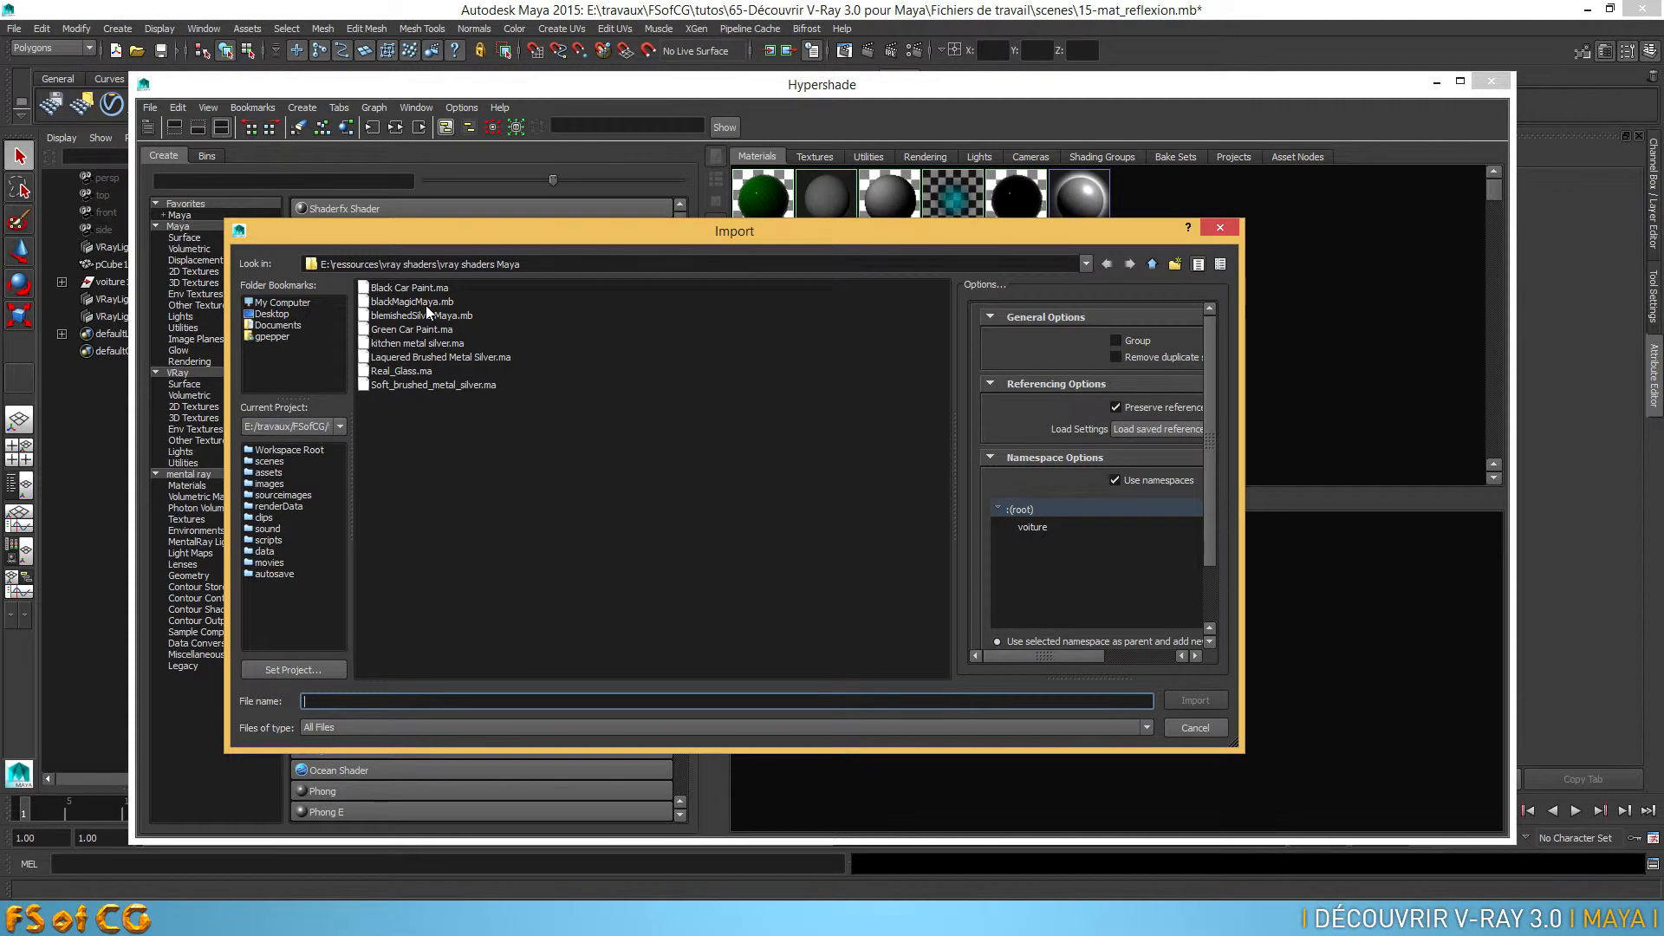
click(408, 387)
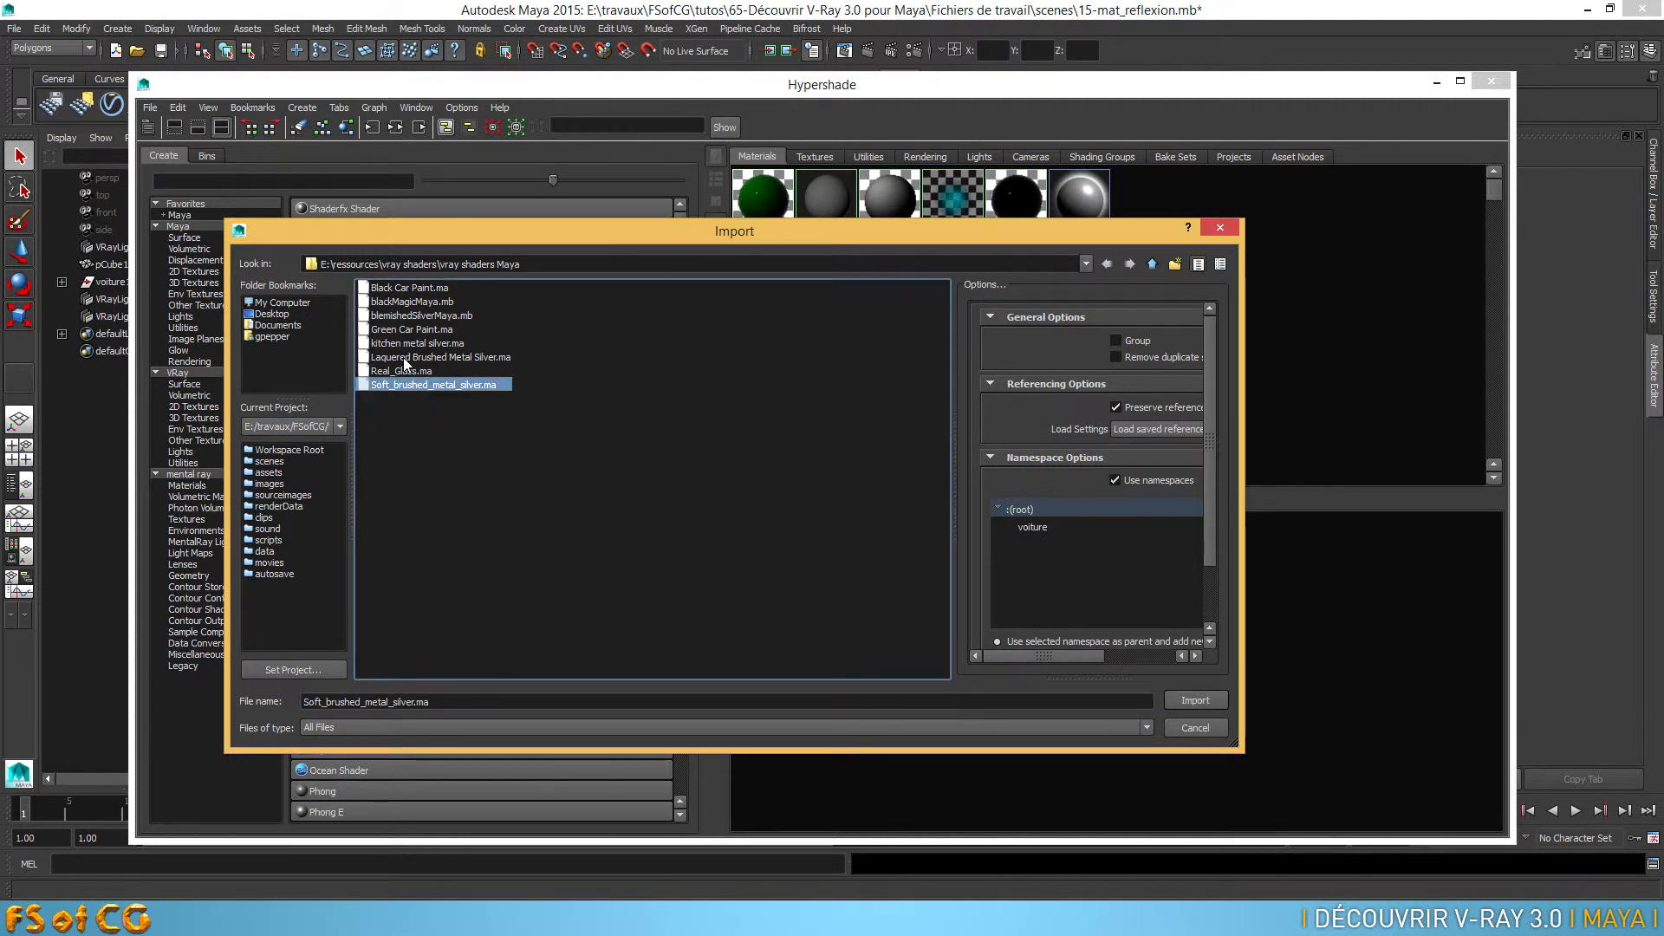
click(405, 357)
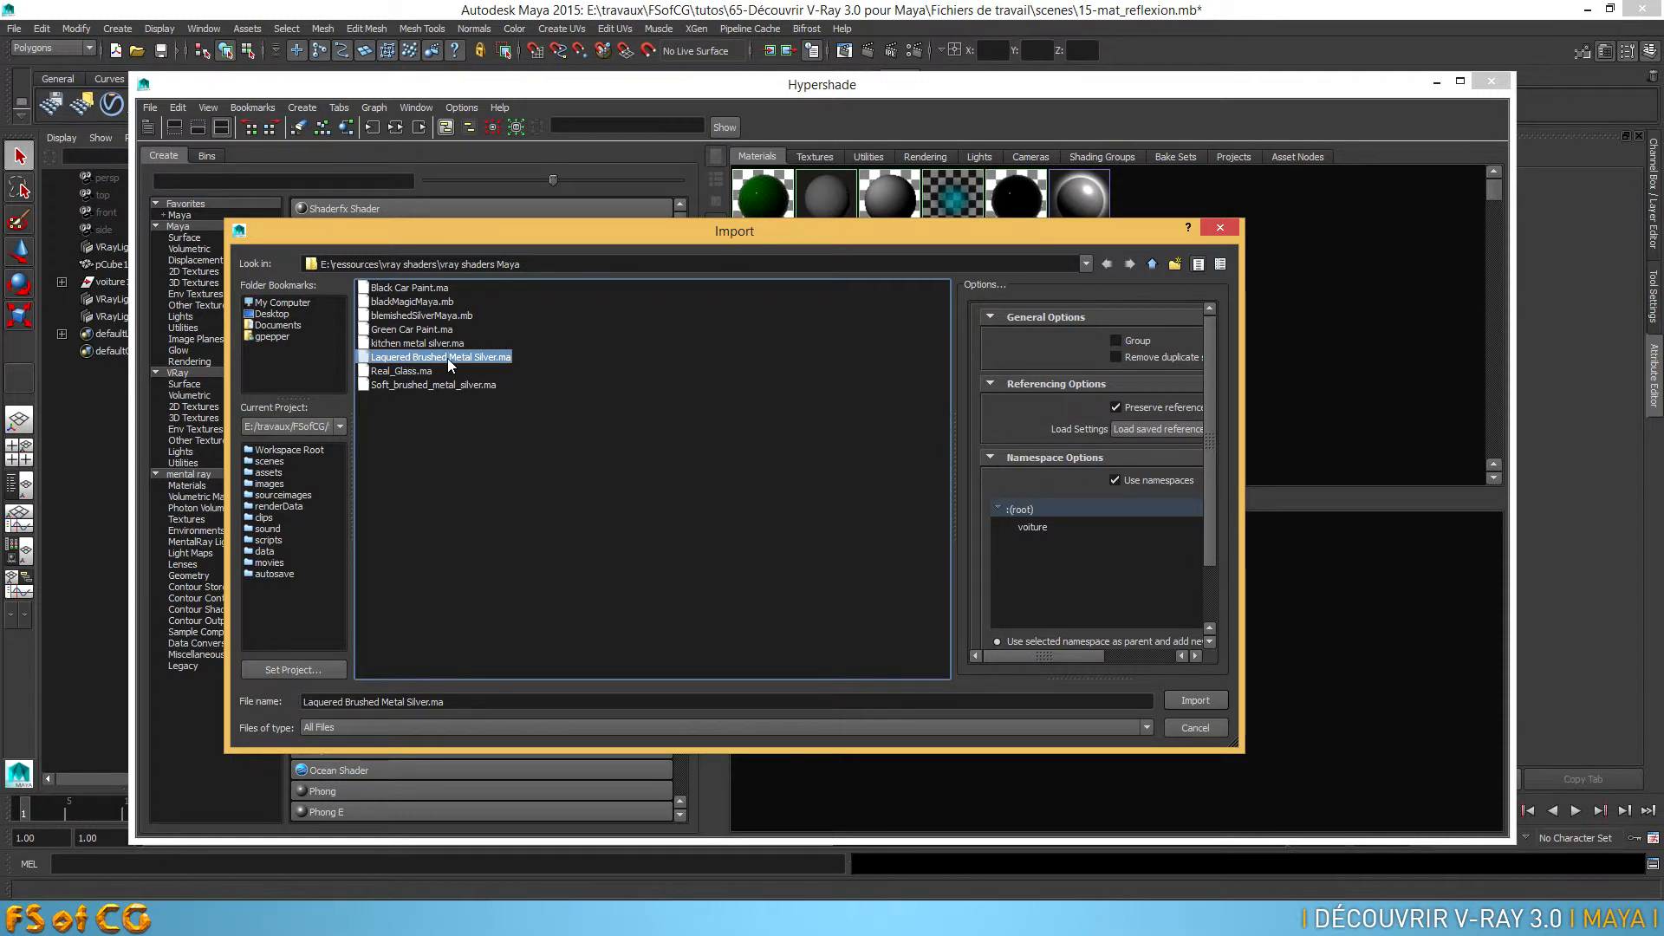
click(417, 315)
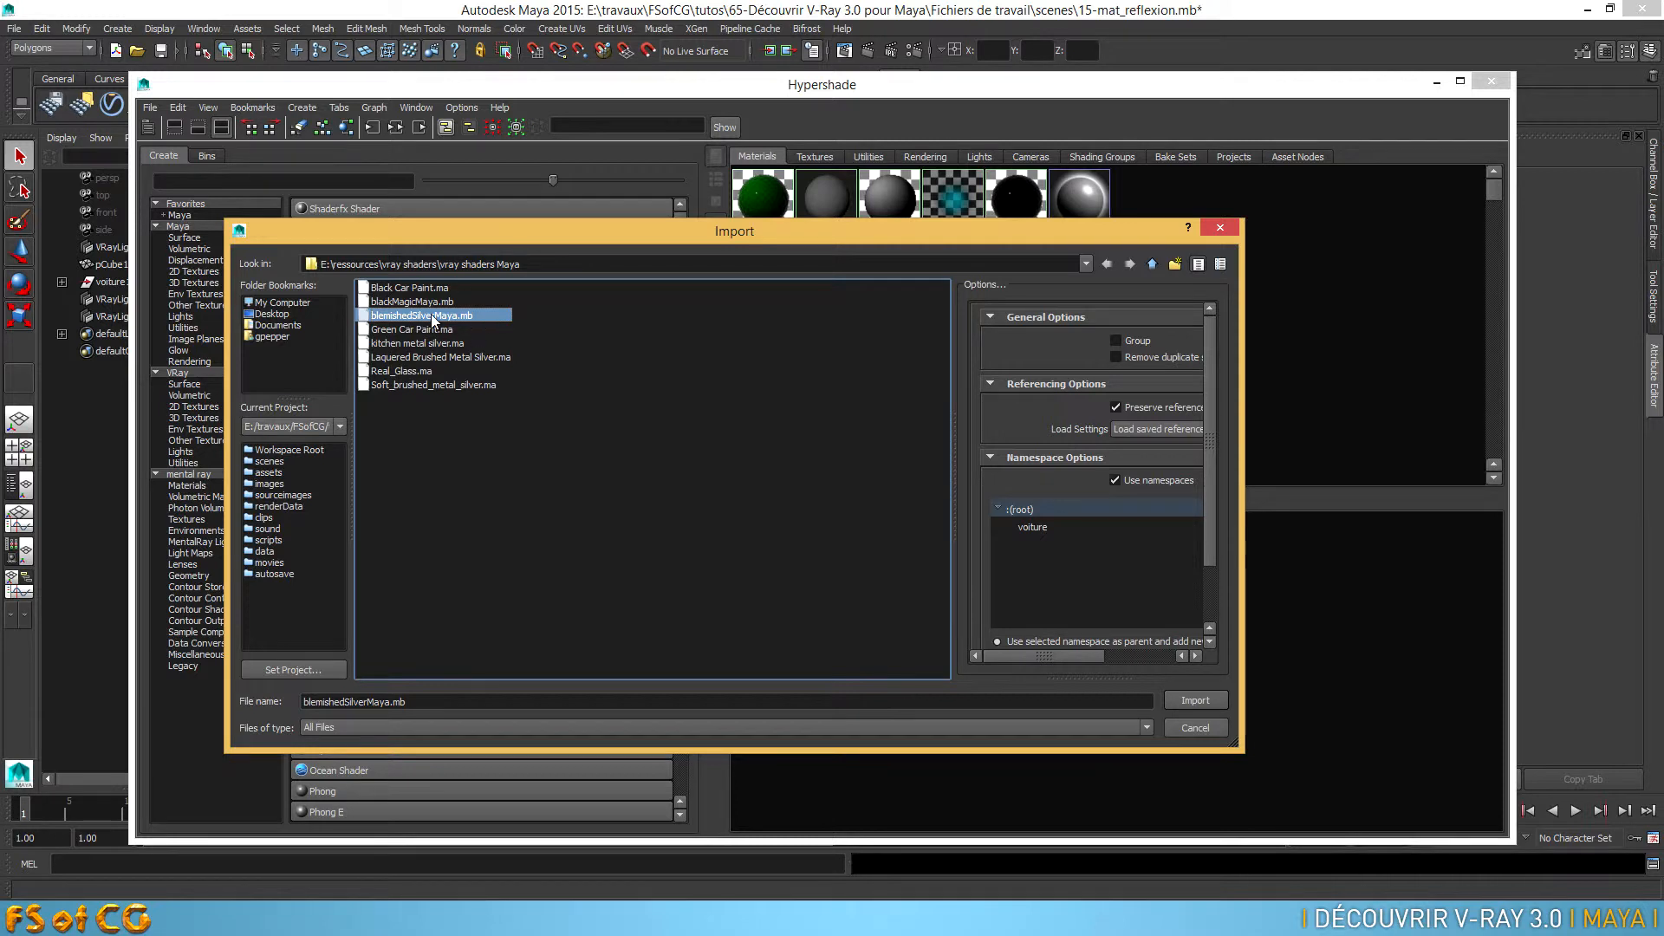
click(395, 345)
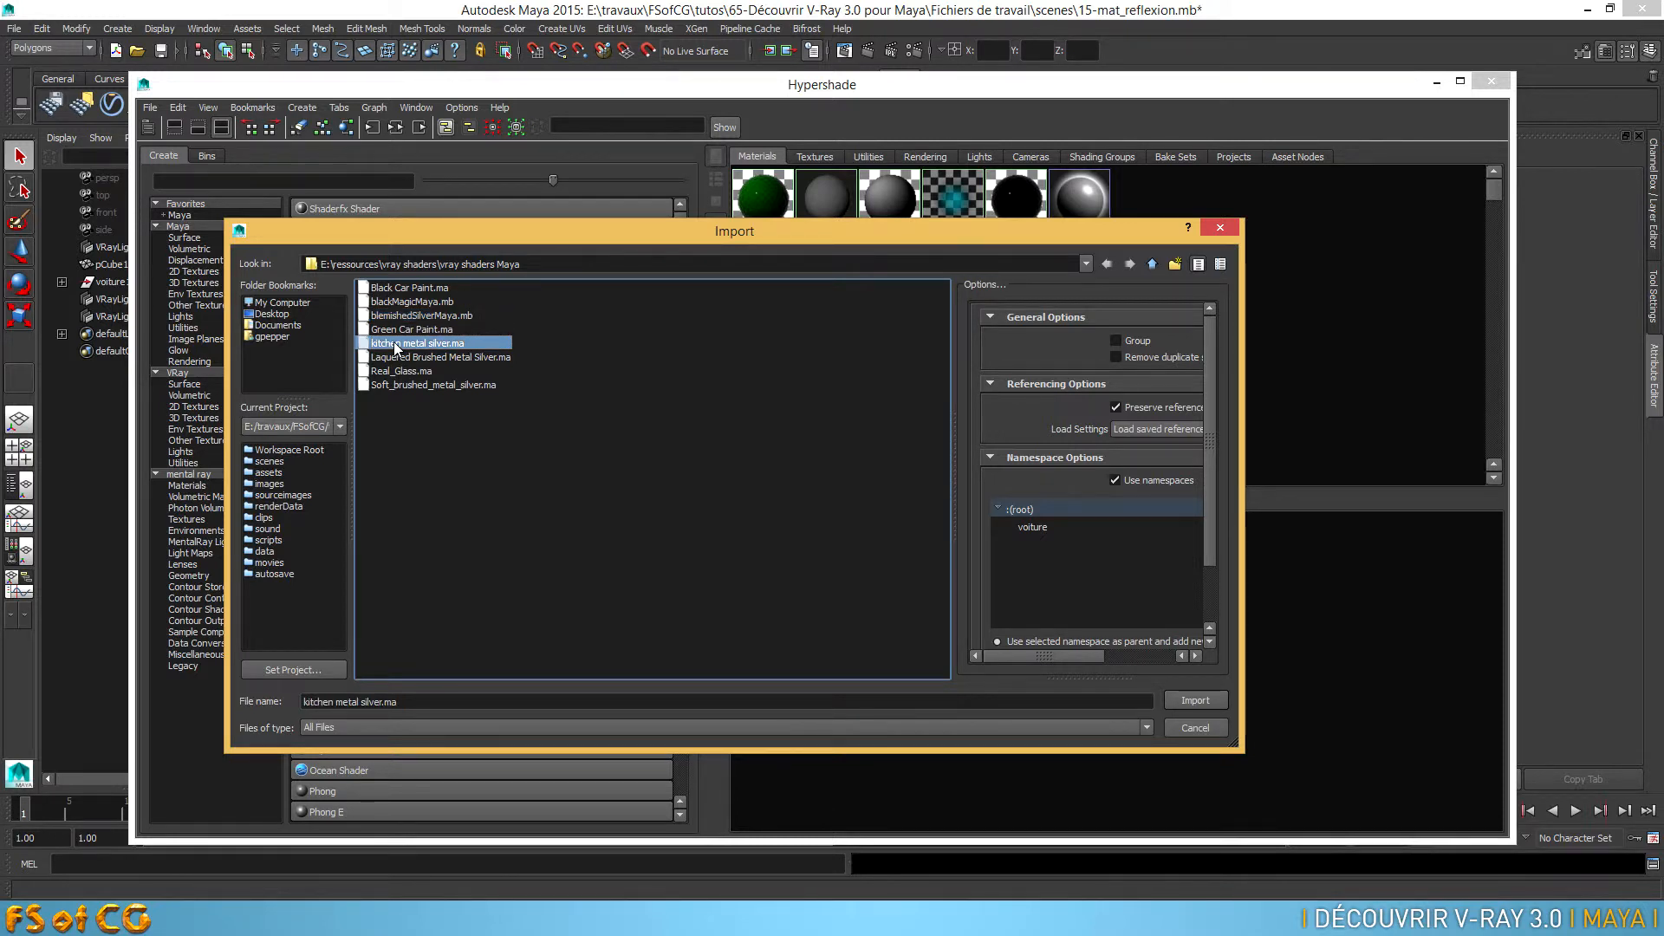
click(403, 315)
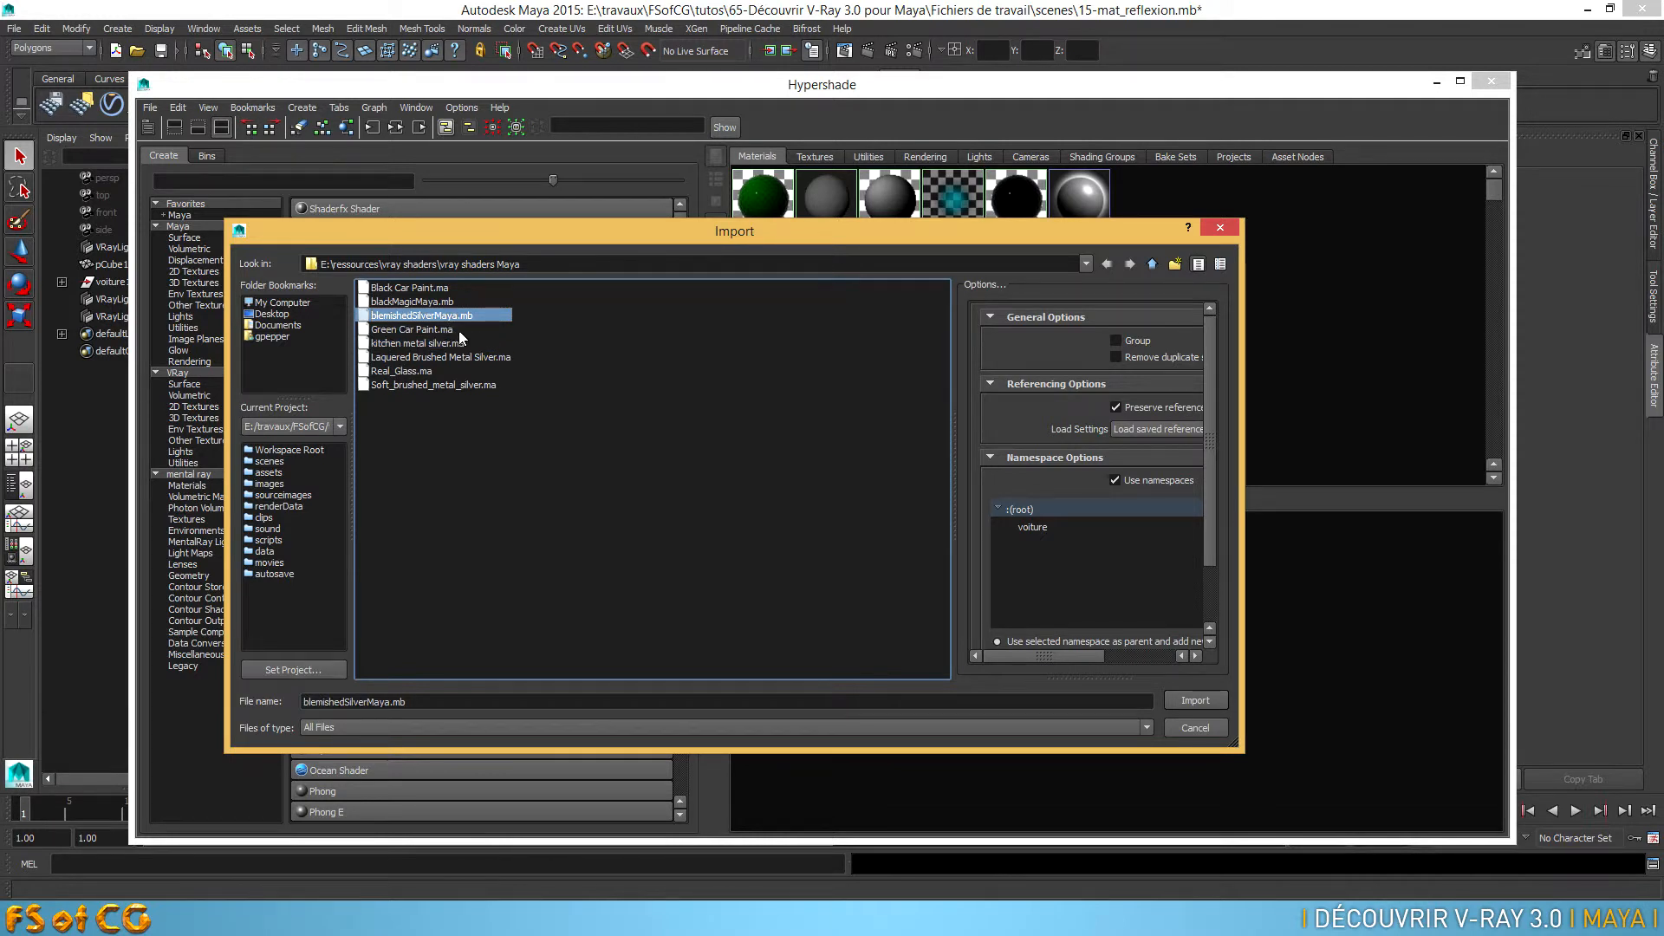
click(1194, 701)
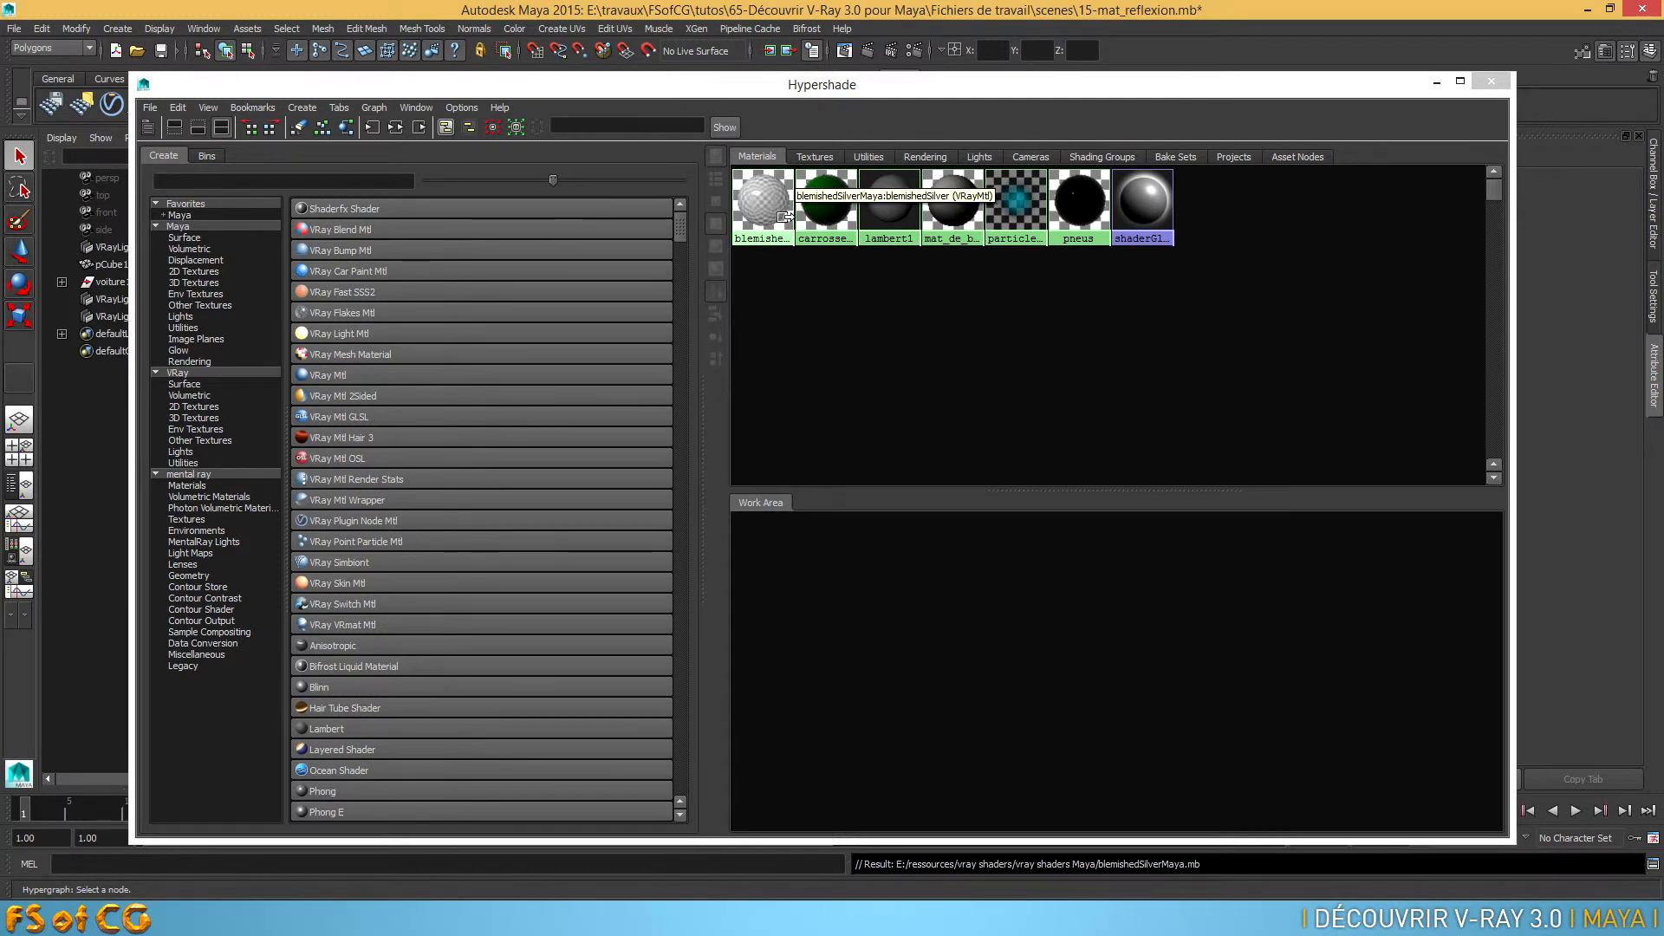
Move the Hypershade clear of the car, select all four wheels and separate their meshes into individual pieces
drag(830, 85, 840, 631)
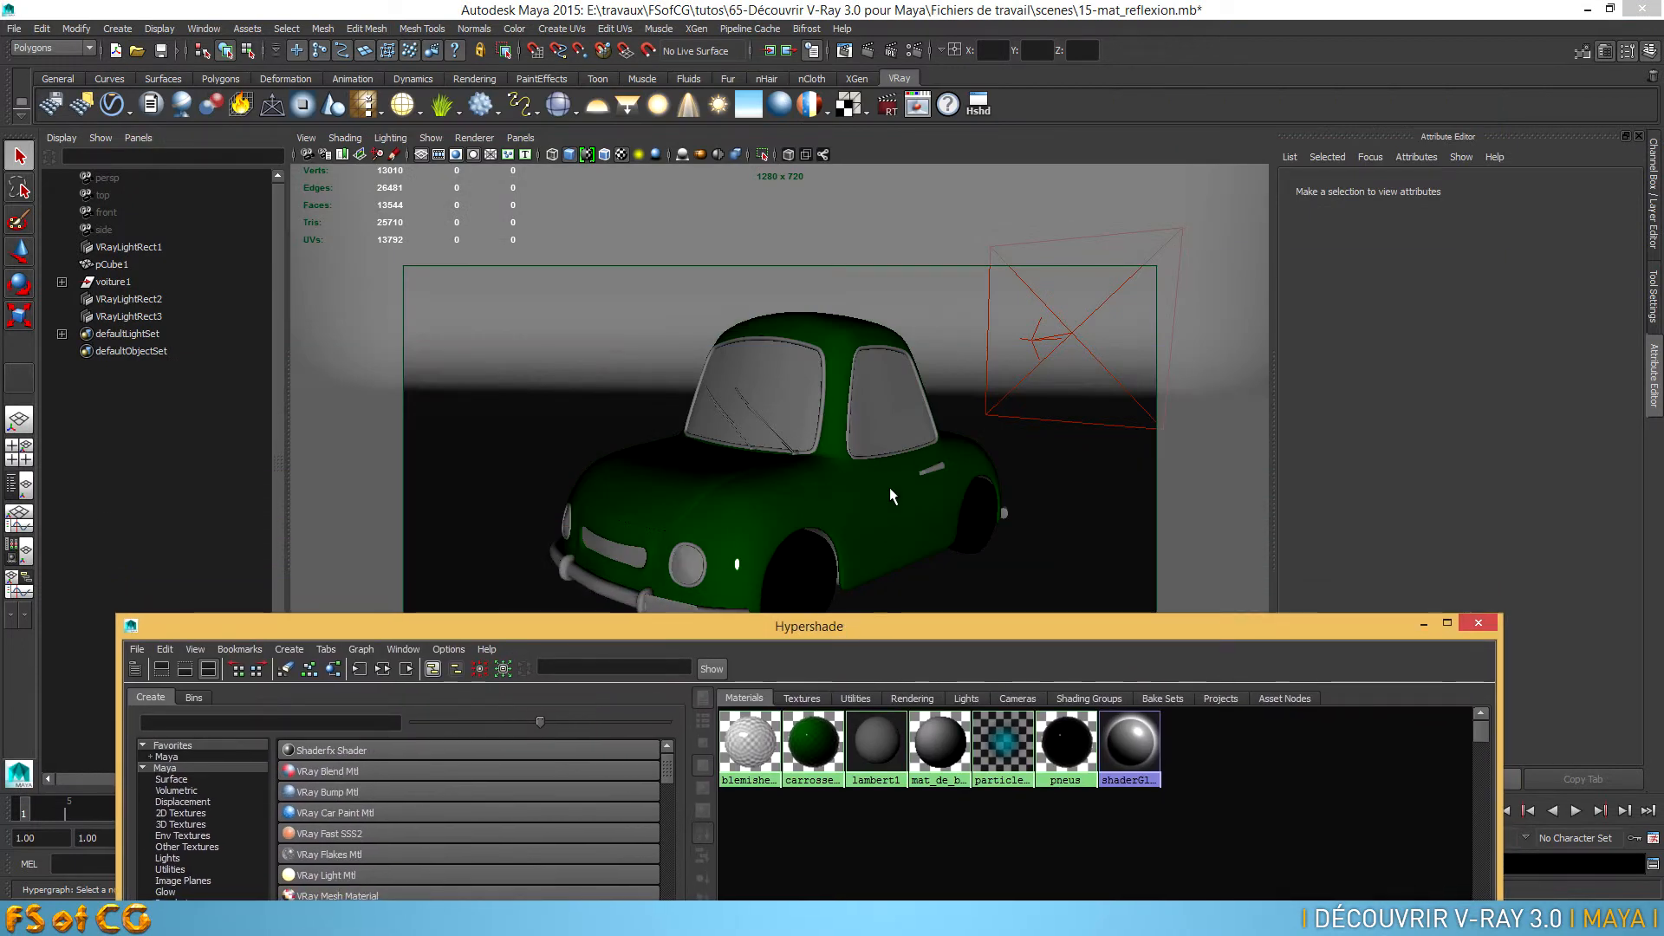
alt+right_drag(837, 506, 903, 506)
alt+drag(903, 505, 673, 443)
click(672, 443)
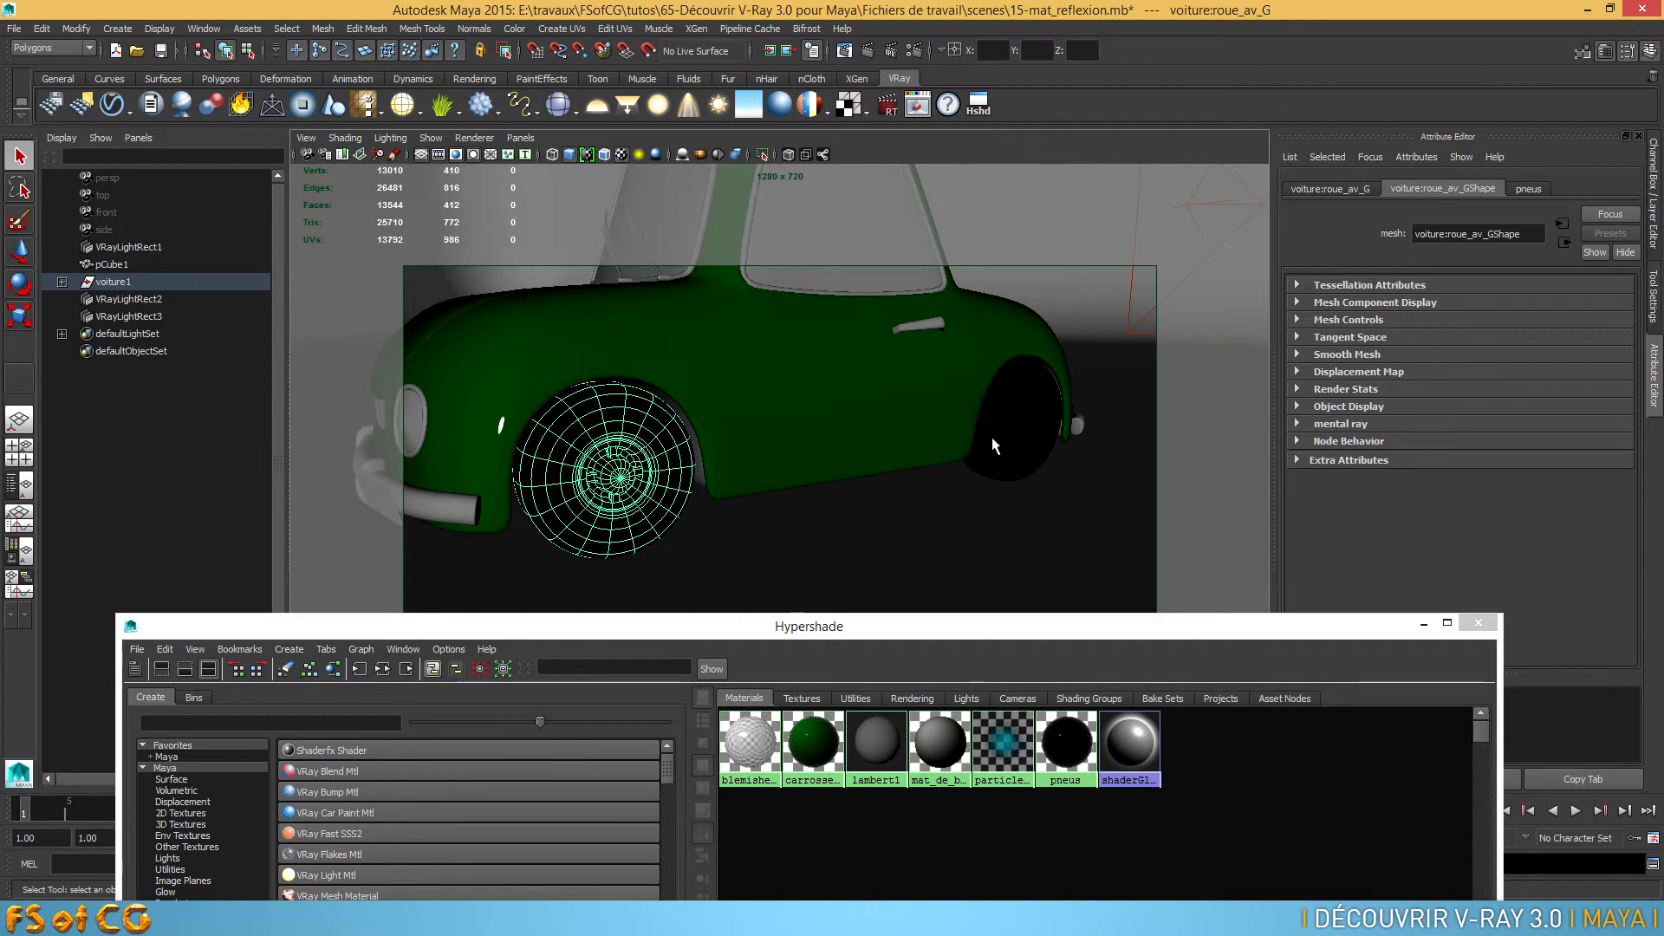
shift+click(1018, 402)
alt+drag(389, 510, 774, 509)
click(868, 462)
alt+drag(868, 462, 914, 424)
shift+click(588, 397)
alt+drag(587, 396, 702, 479)
alt+right_drag(702, 479, 876, 445)
alt+middle_drag(876, 446, 969, 334)
alt+right_drag(767, 433, 895, 426)
alt+middle_drag(876, 424, 878, 477)
alt+right_drag(879, 477, 832, 460)
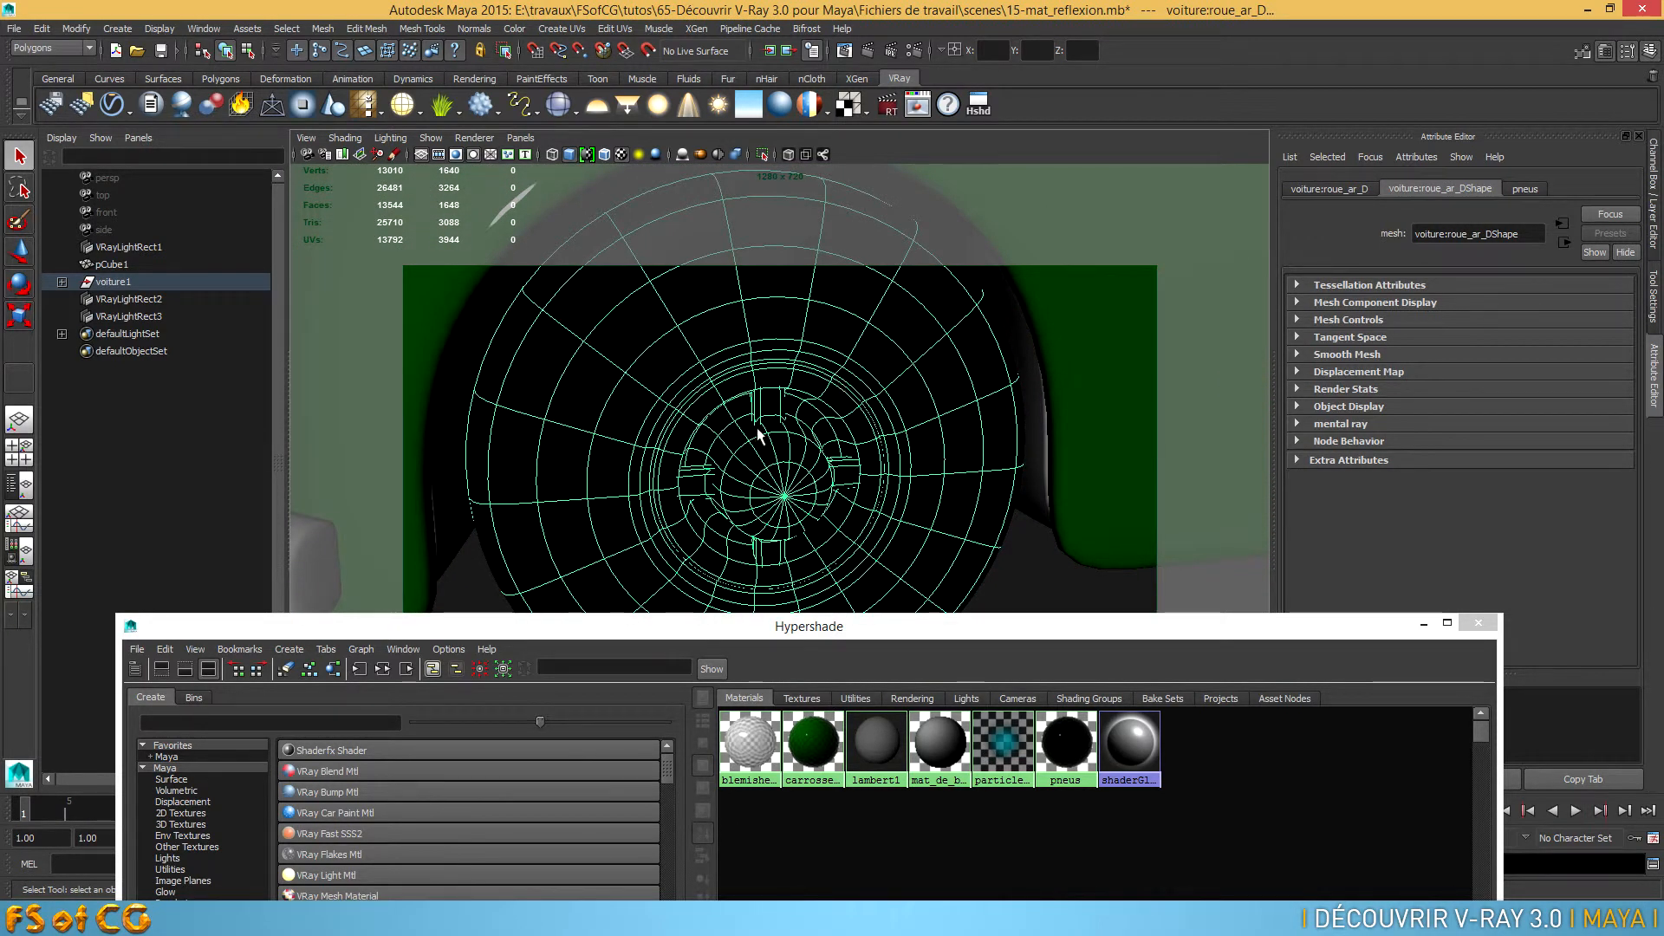
click(299, 28)
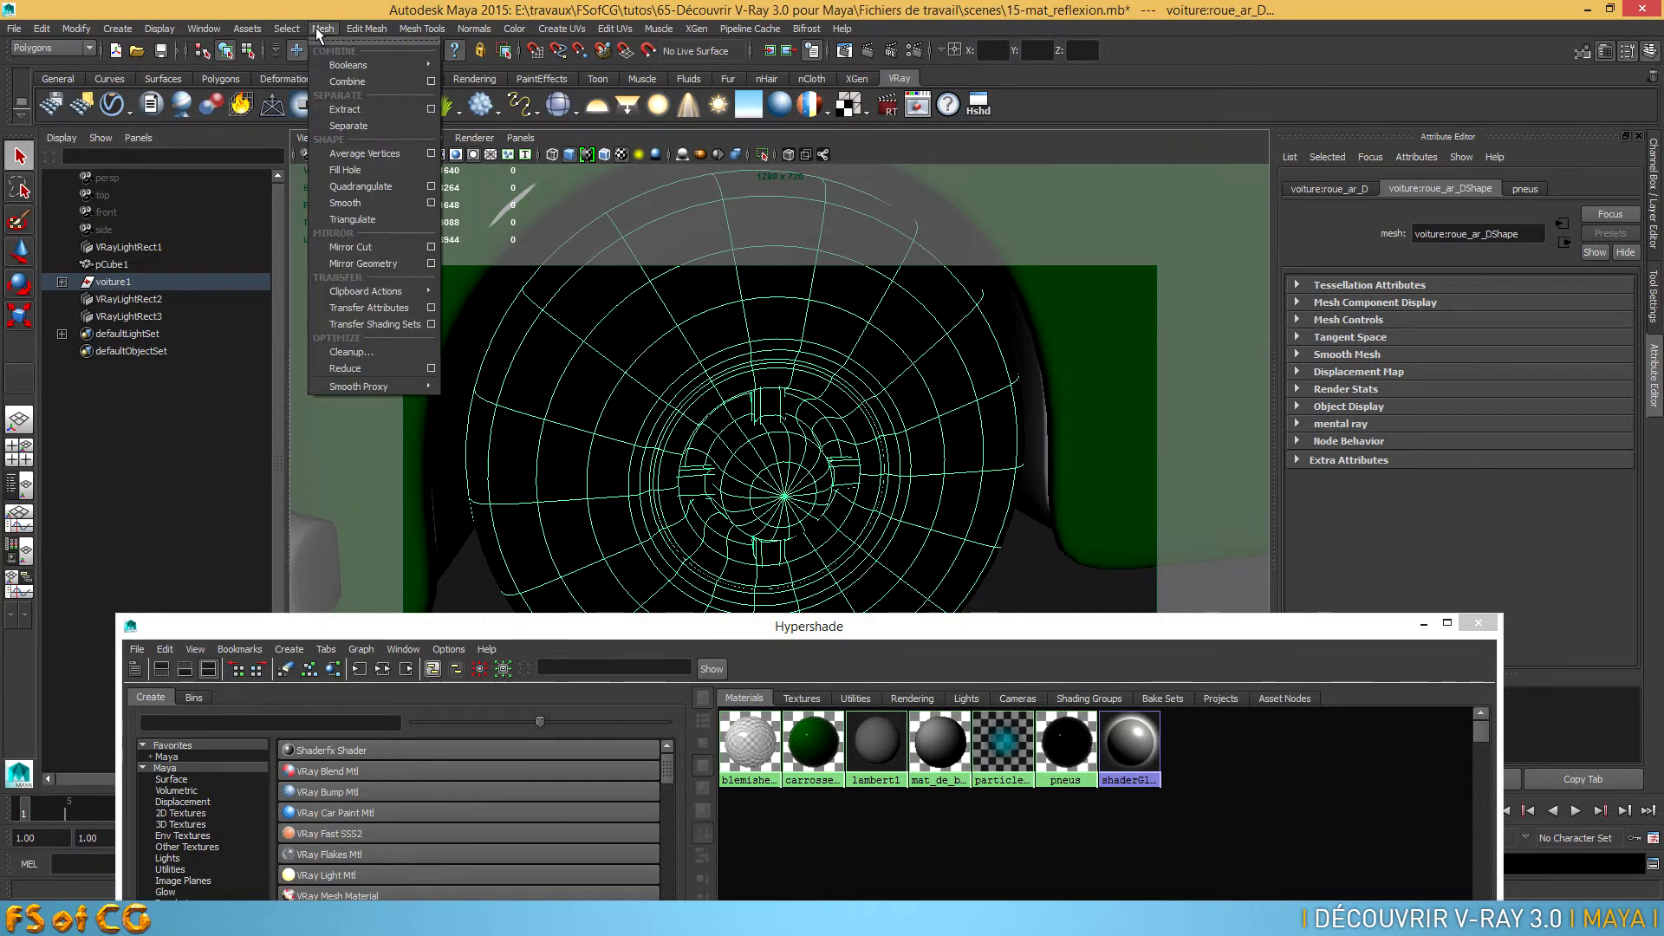
mouse_move(323, 29)
click(353, 125)
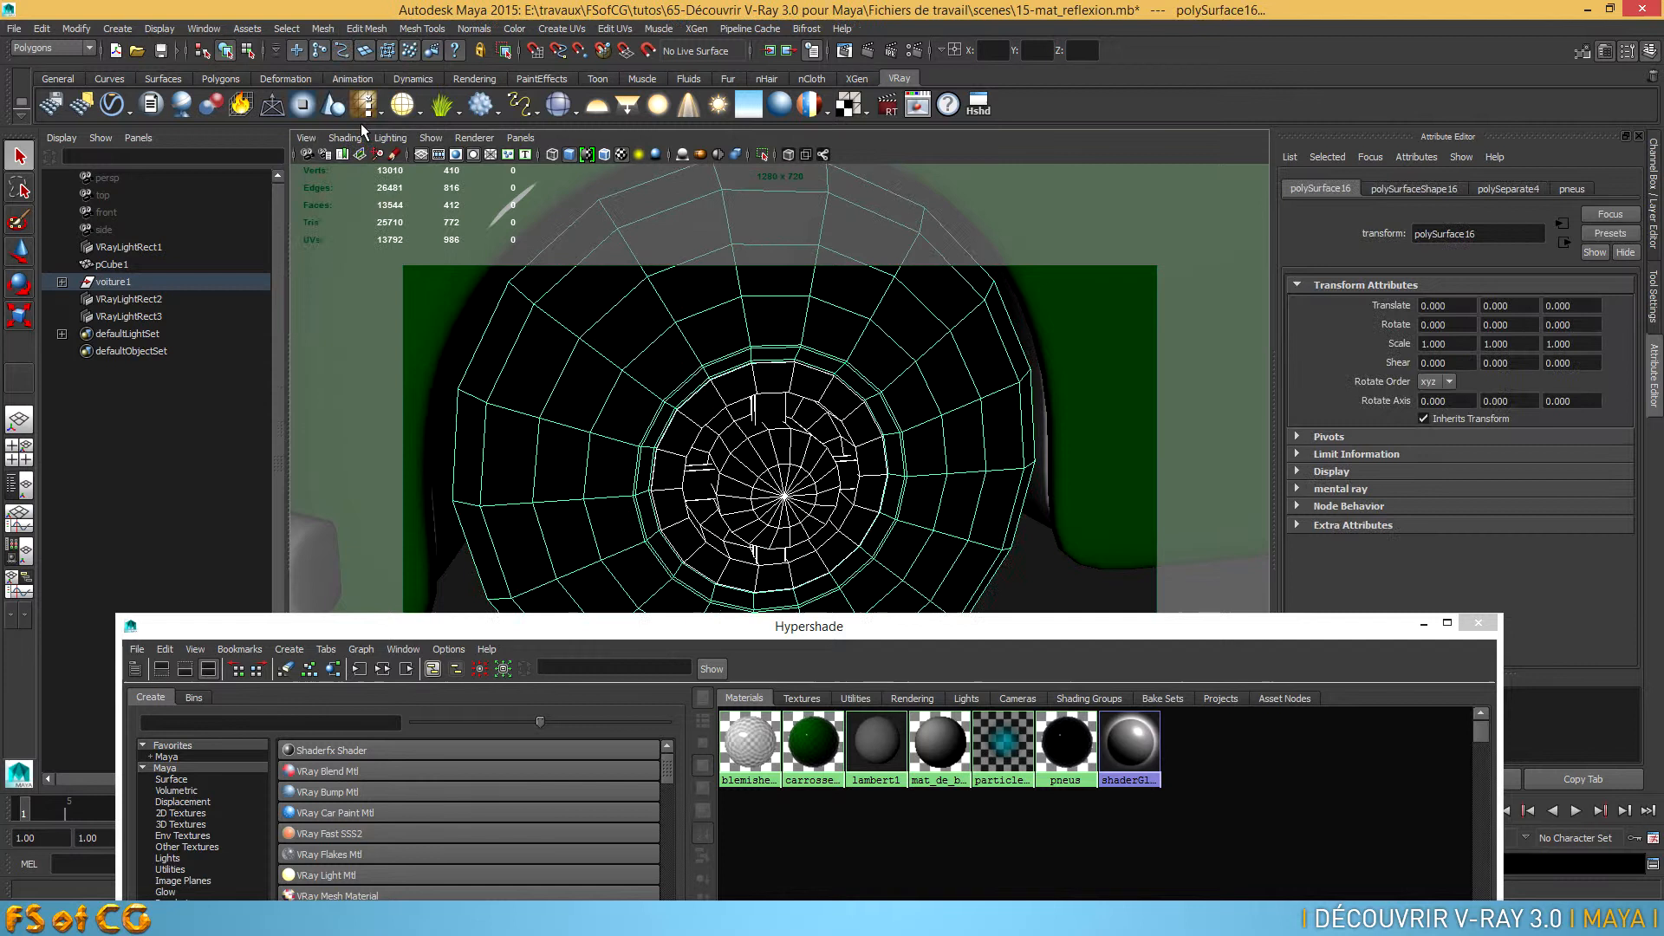
Select the rim pieces of the car's right rear wheel without the tyre and combine them into one mesh
click(788, 451)
click(774, 417)
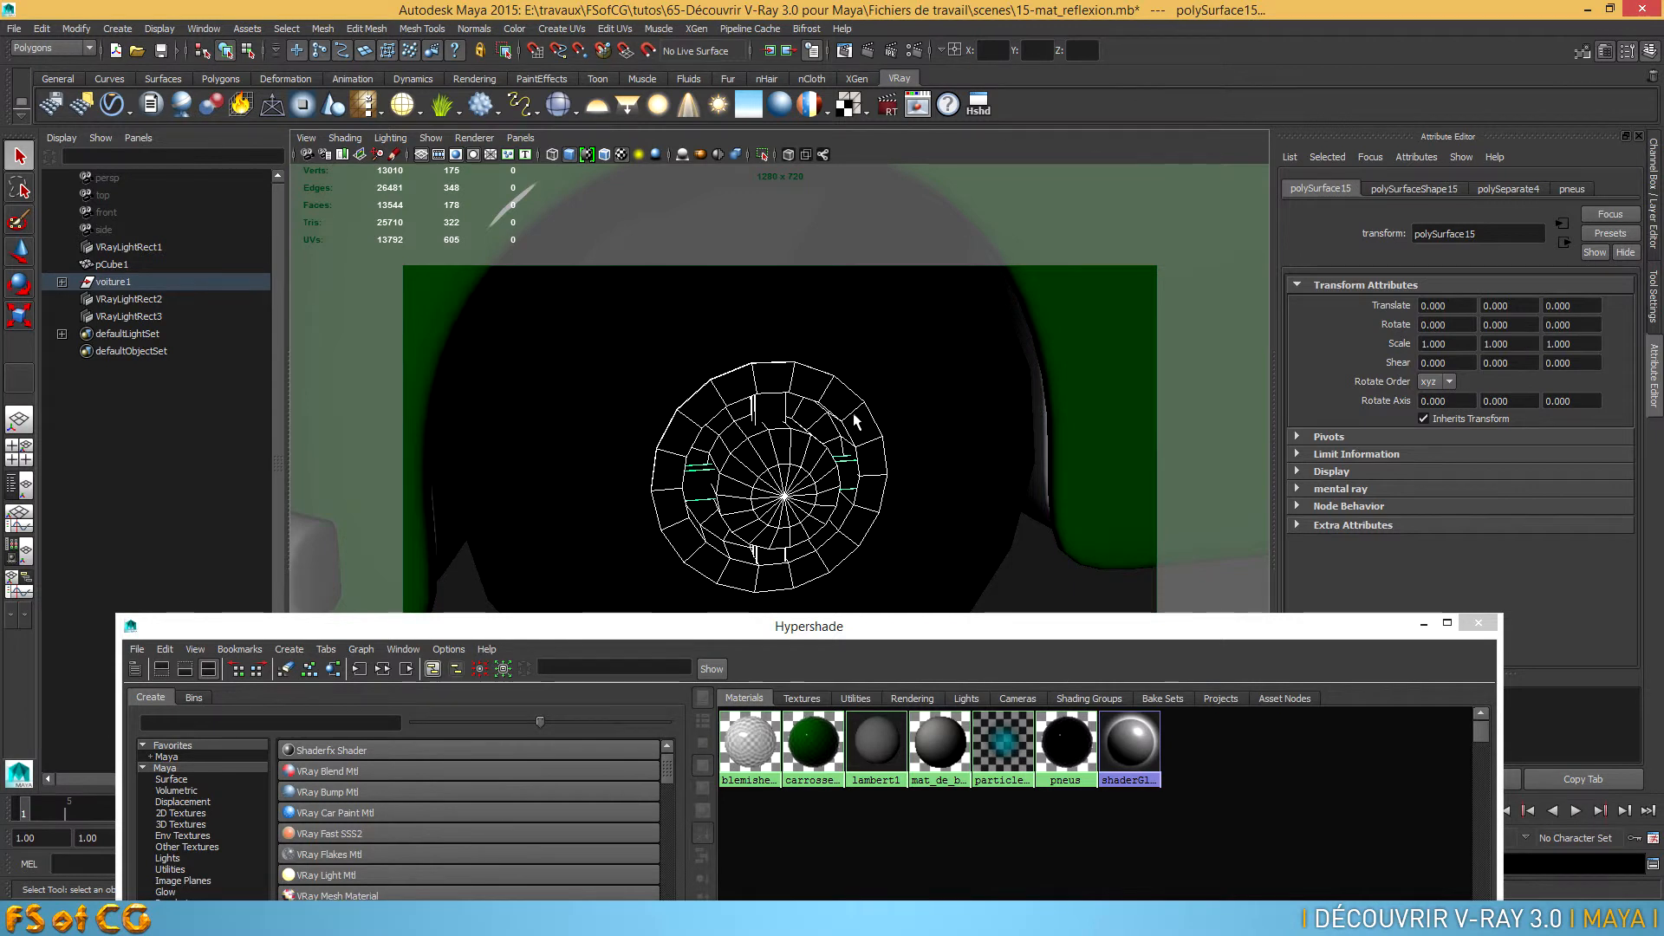
click(323, 28)
click(338, 39)
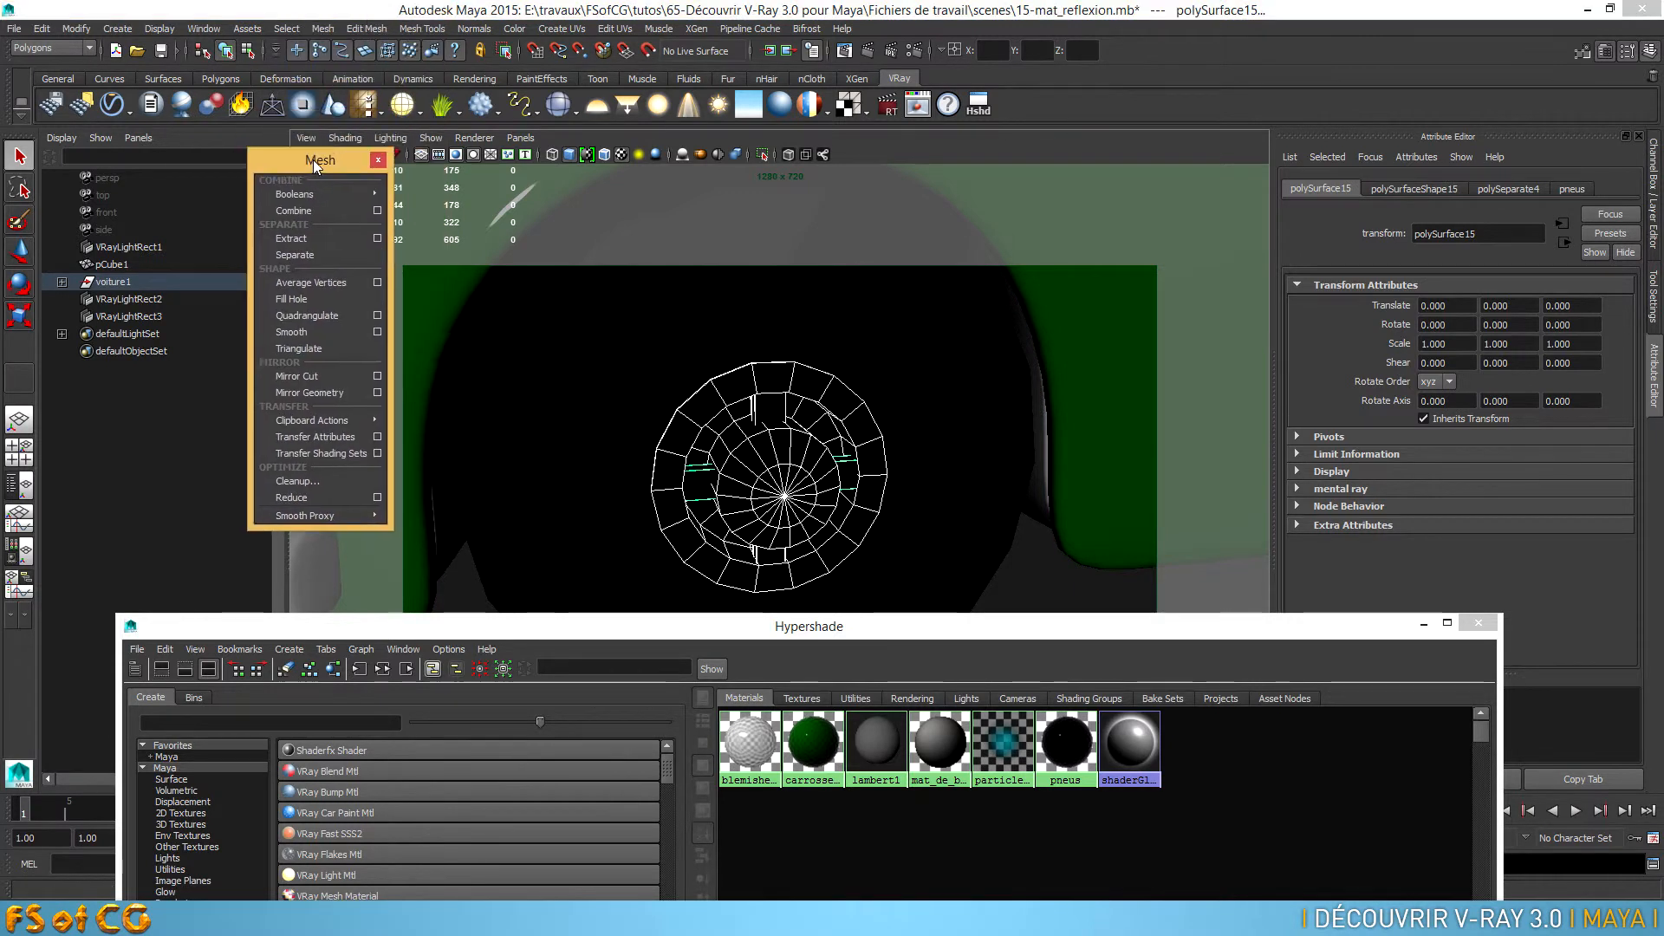
click(304, 210)
Combine the rim pieces of the car's right front wheel into one mesh, using shaded display to check the selection
scroll(670, 398, down, 3)
alt+middle_drag(984, 462, 647, 393)
scroll(966, 407, up, 2)
alt+middle_drag(966, 408, 877, 452)
scroll(875, 457, up, 3)
click(867, 426)
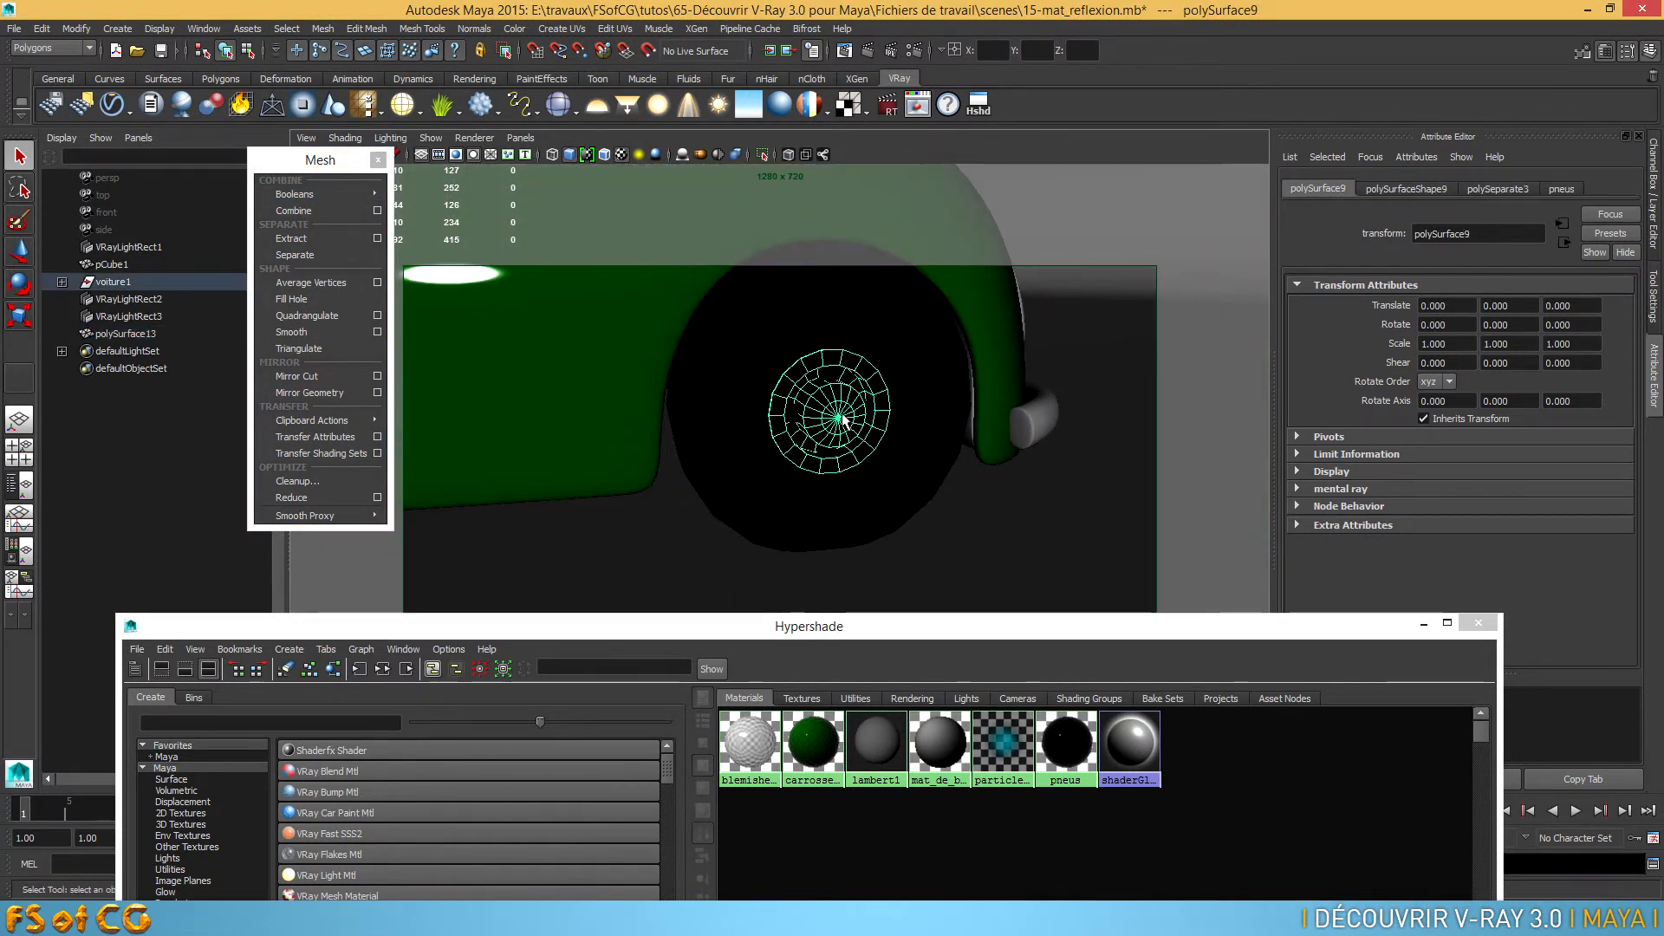
click(793, 420)
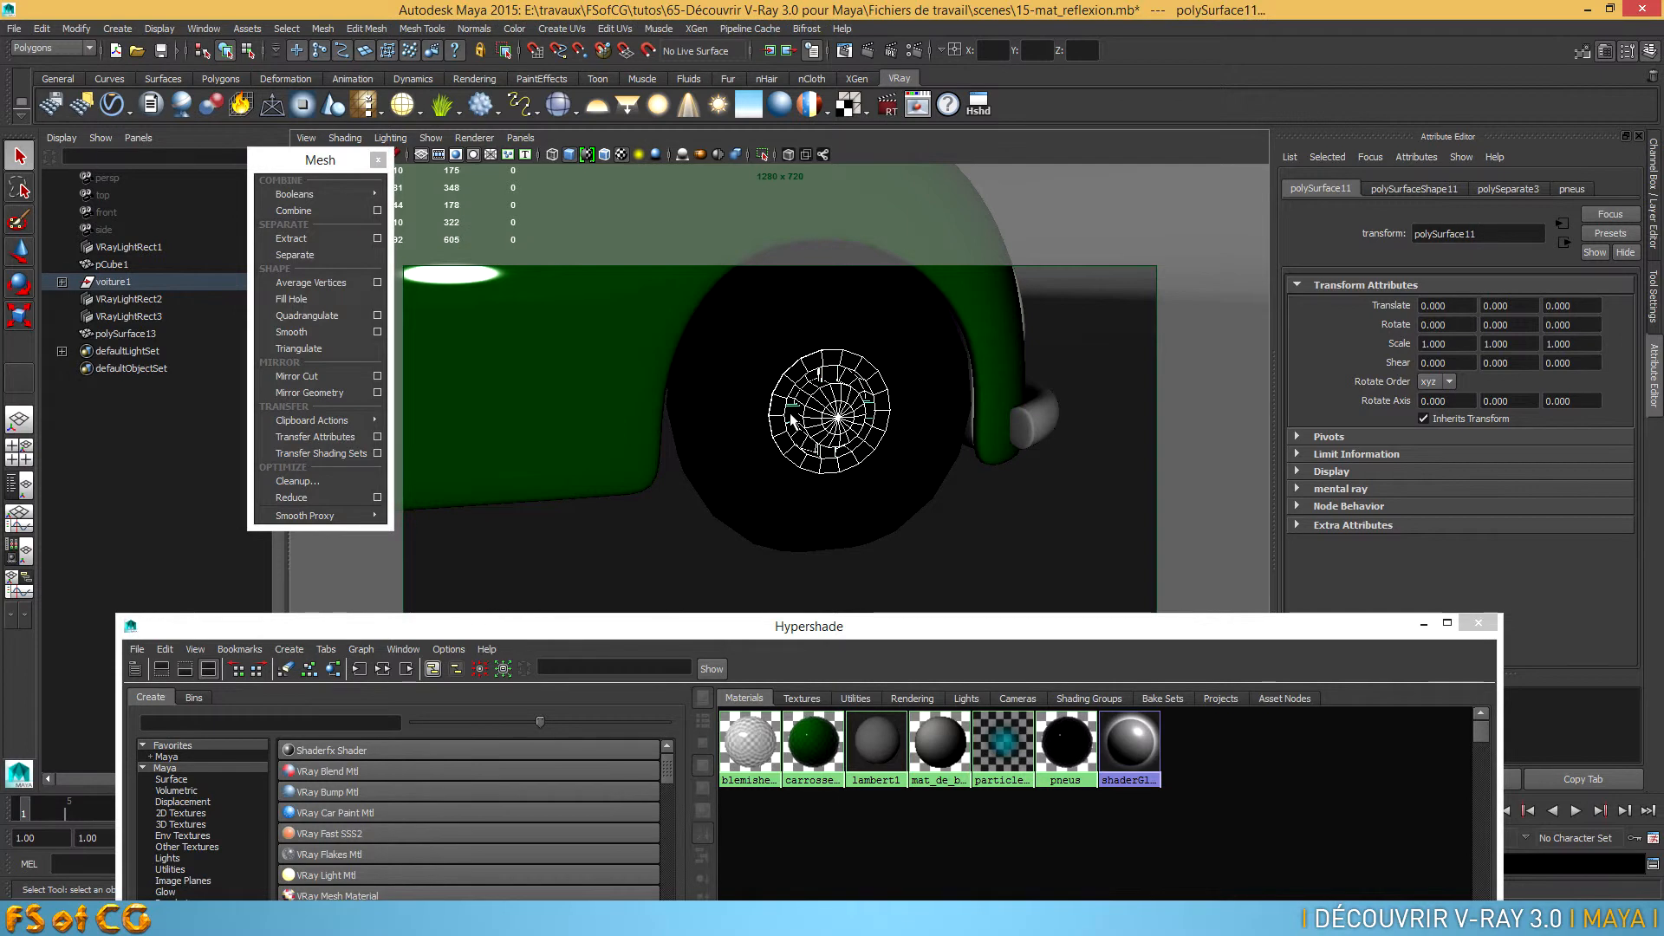
key(5)
scroll(772, 445, up, 3)
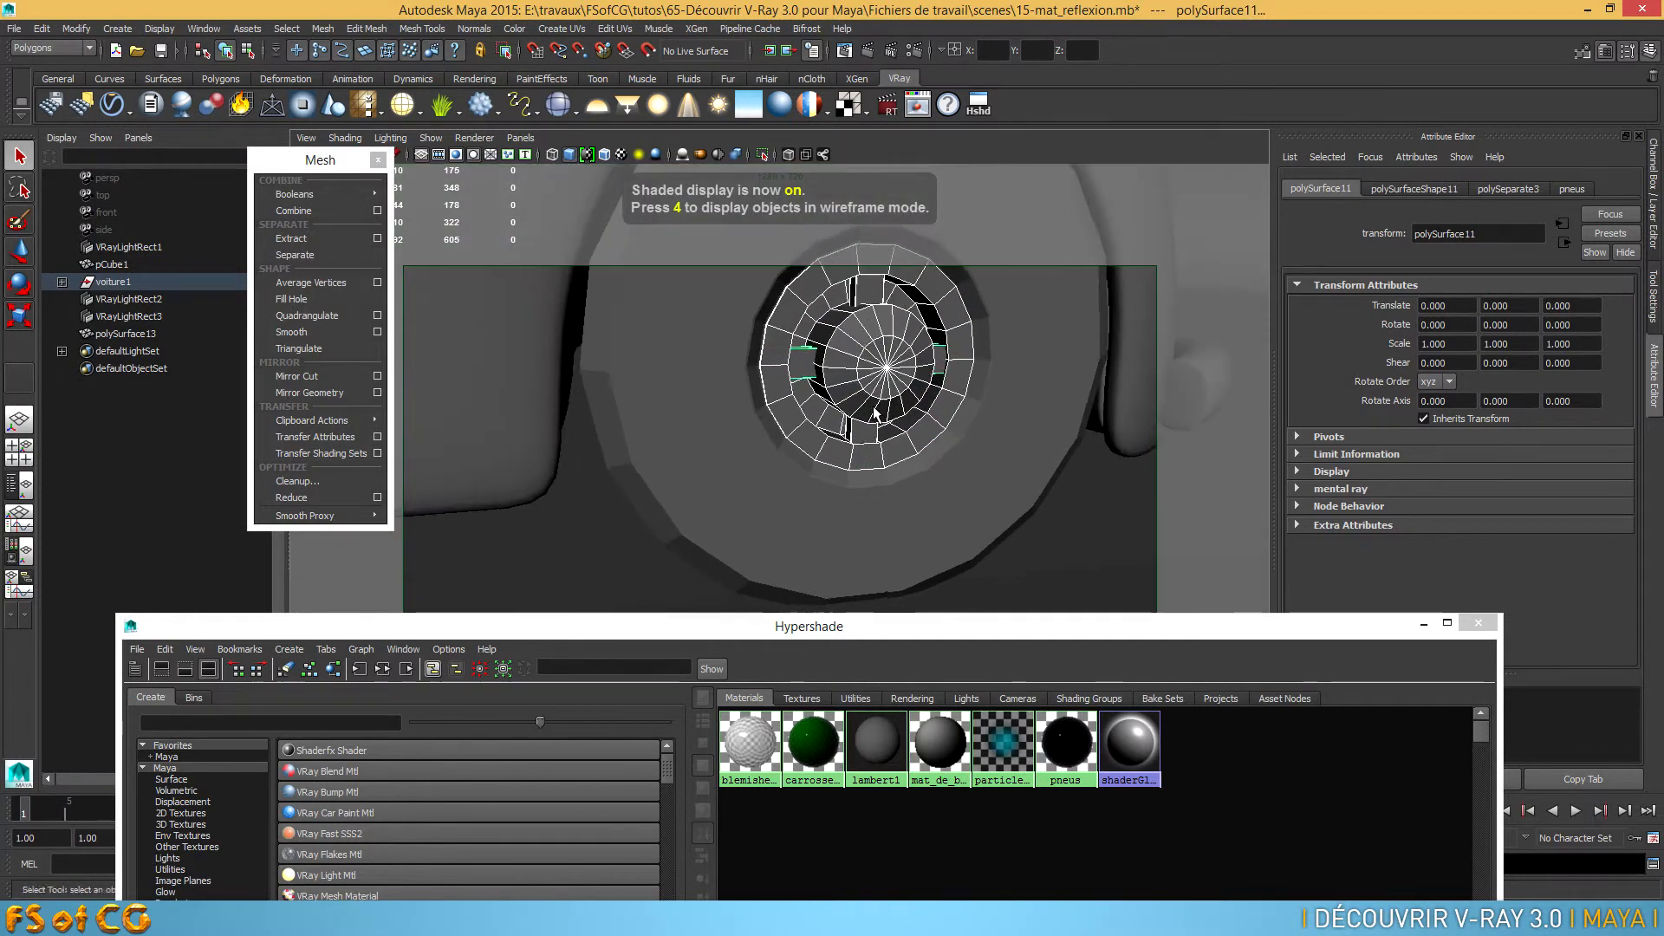
click(311, 211)
Select all rim pieces of the car's left front wheel and combine them into one mesh
alt+right_drag(832, 381, 761, 397)
alt+drag(761, 397, 485, 438)
alt+drag(853, 442, 646, 481)
alt+right_drag(646, 481, 806, 446)
click(806, 445)
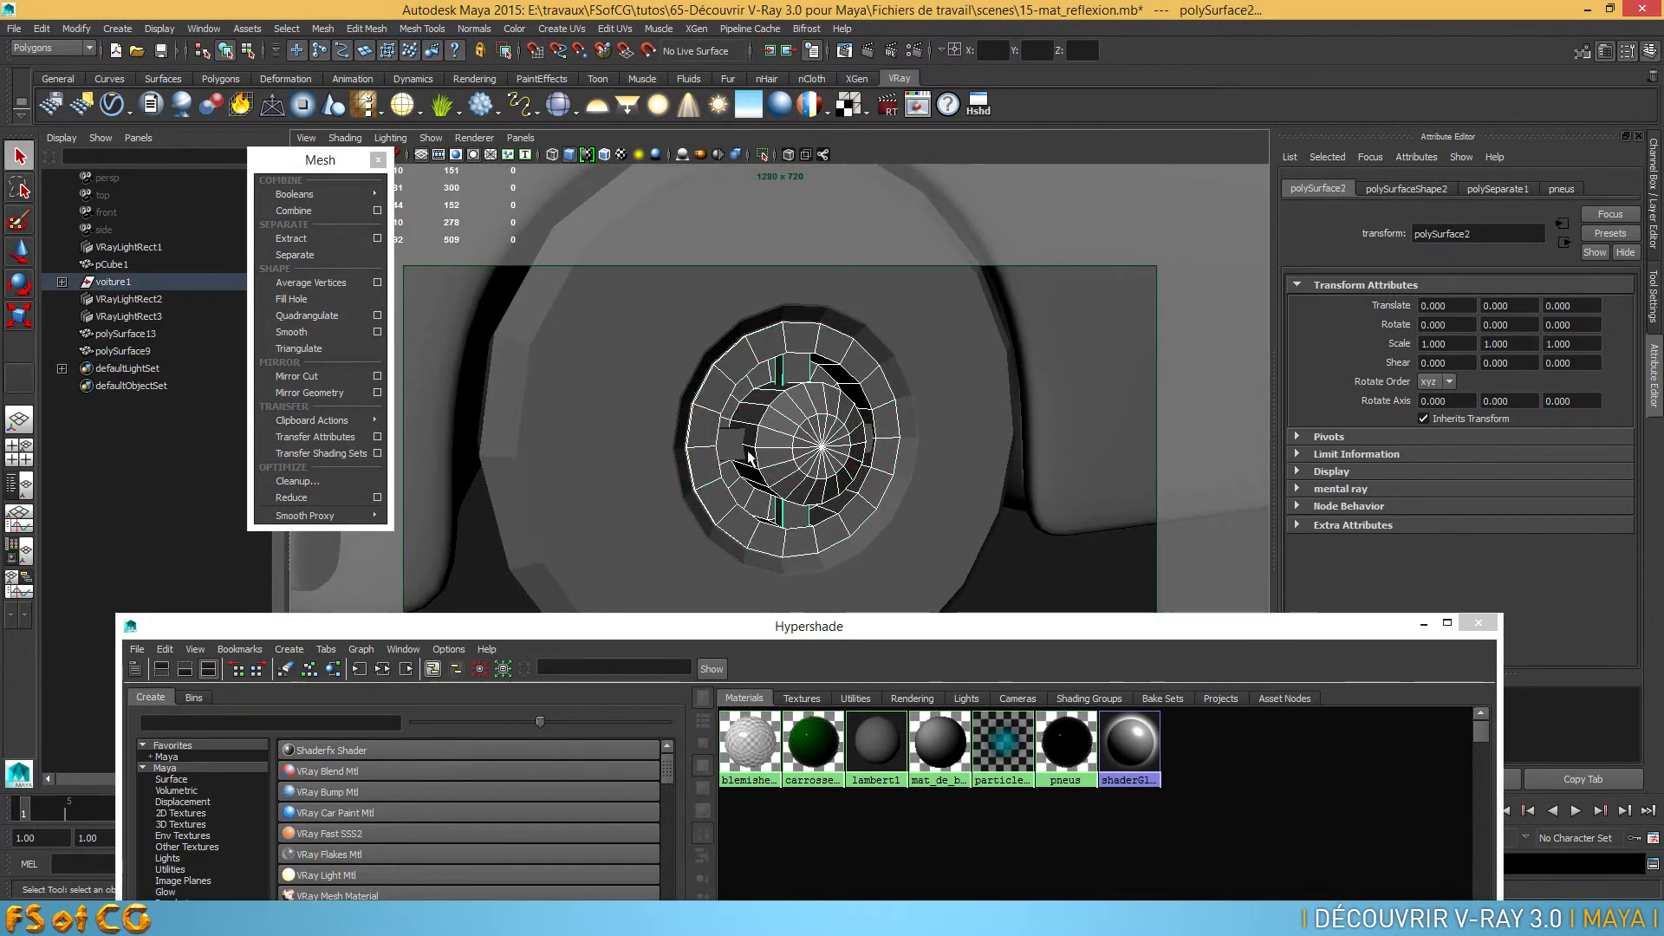
click(300, 211)
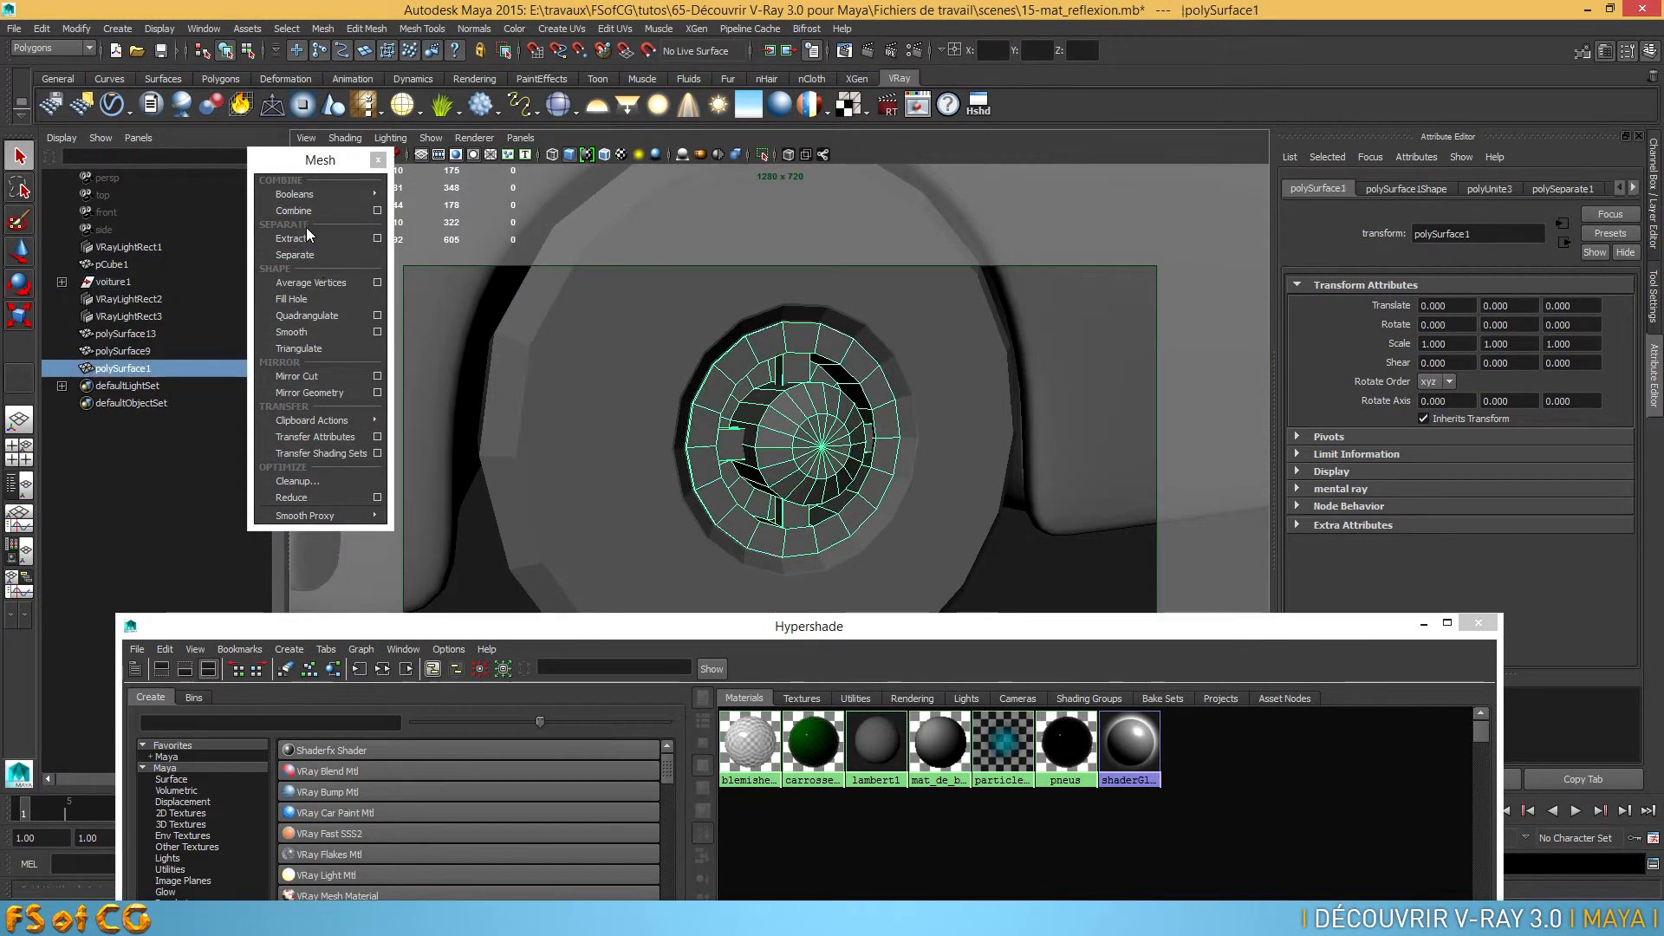
Select all rim pieces of the car's left rear wheel and combine them into one mesh
scroll(787, 426, down, 5)
alt+middle_drag(787, 426, 539, 424)
alt+right_drag(747, 453, 942, 402)
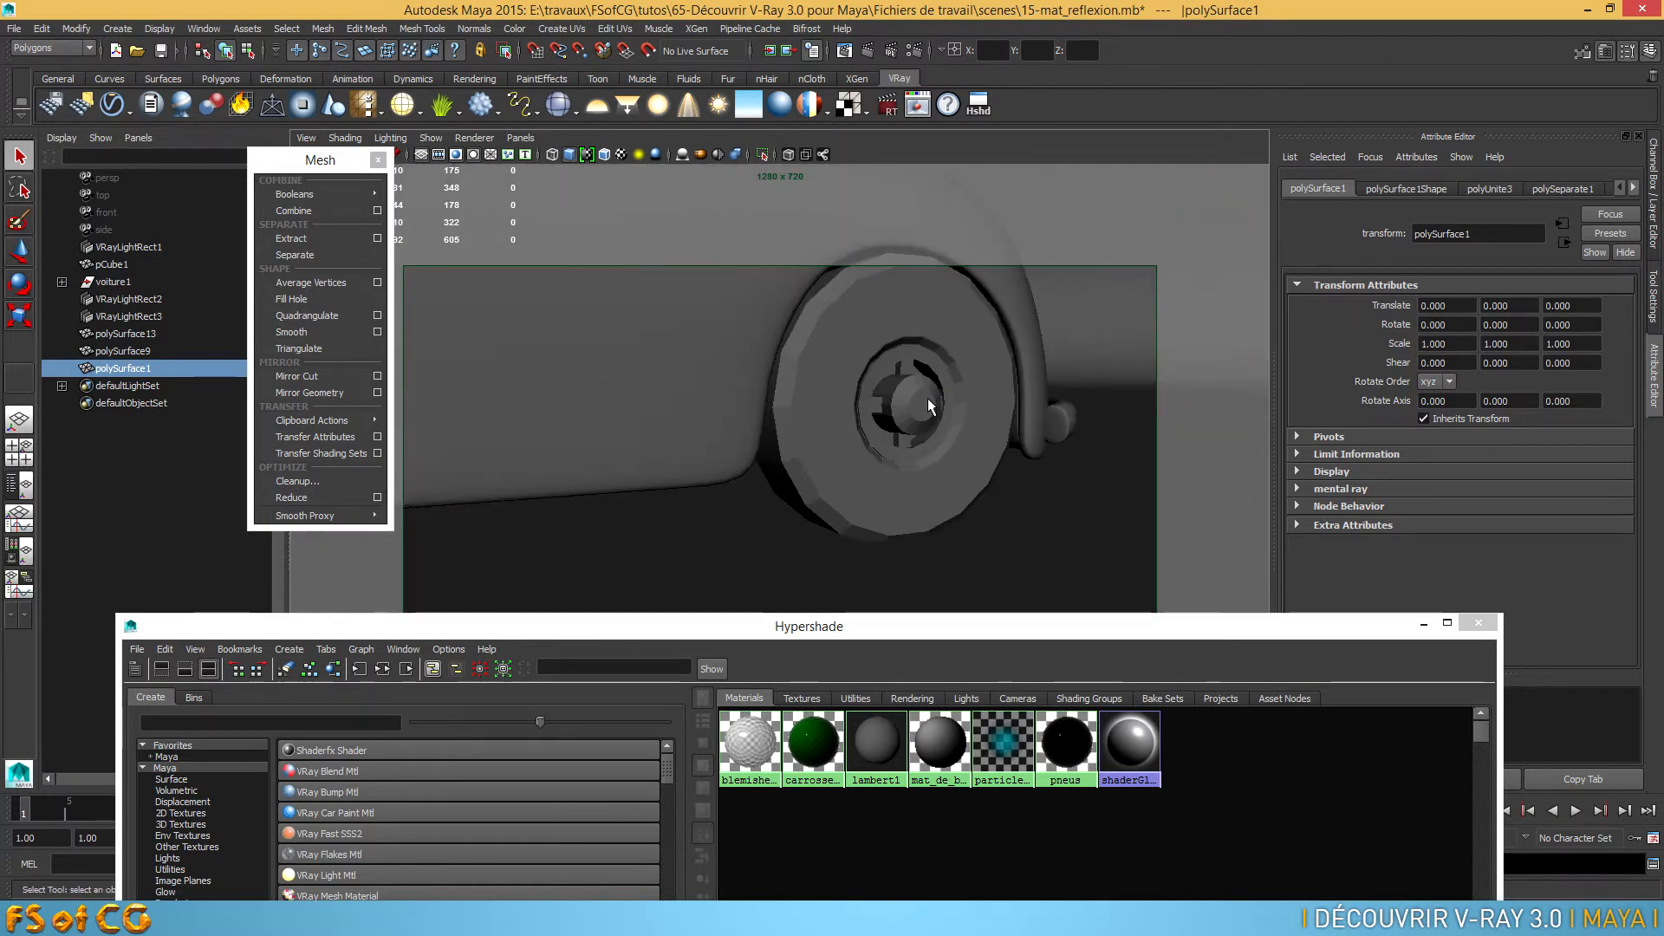
click(915, 372)
shift+click(907, 373)
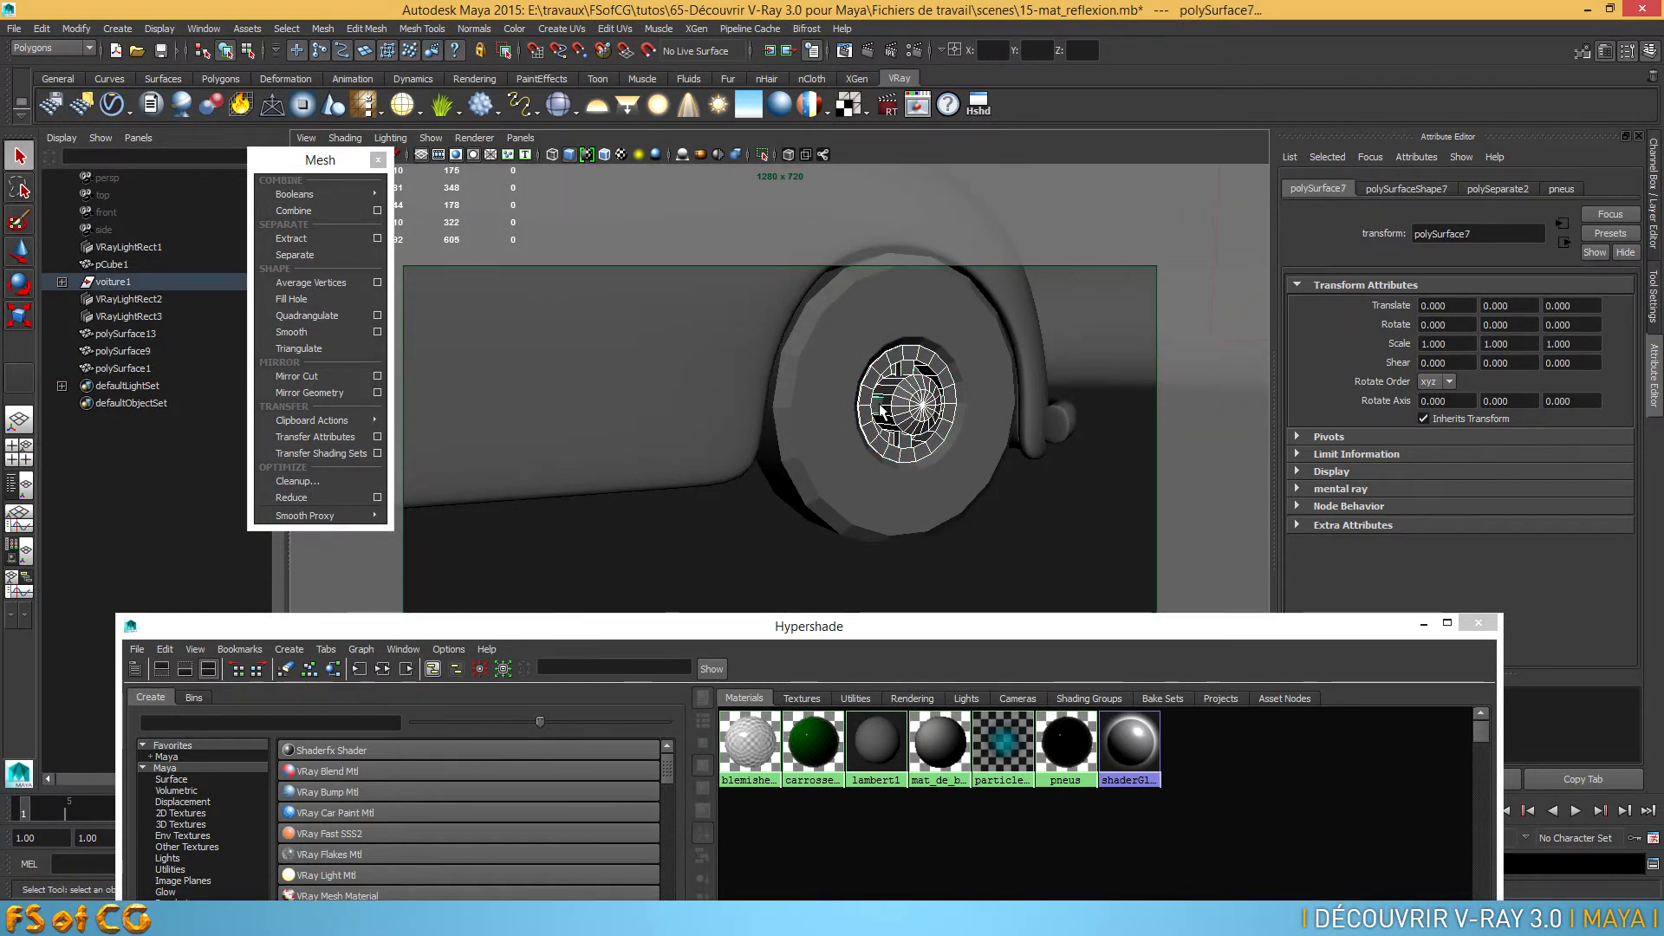
click(327, 239)
Select the whole car together with the combined wheel rims and delete the selection's construction history
alt+right_drag(960, 441, 792, 445)
alt+drag(793, 468, 832, 482)
alt+middle_drag(780, 460, 749, 429)
drag(579, 297, 924, 512)
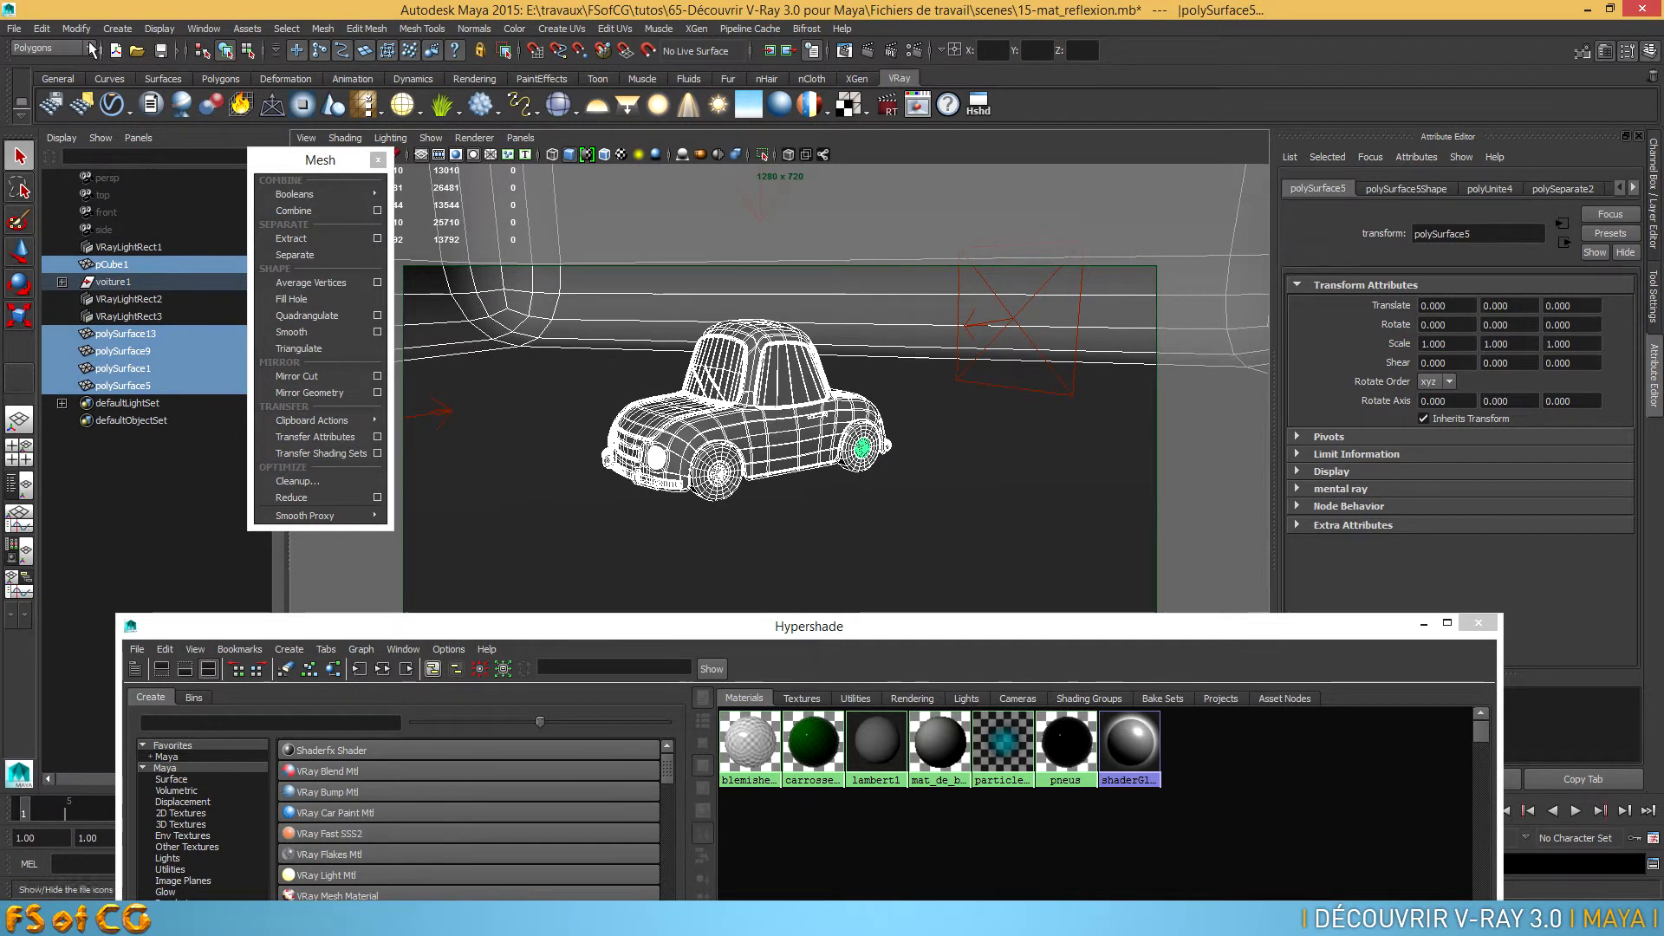
click(41, 28)
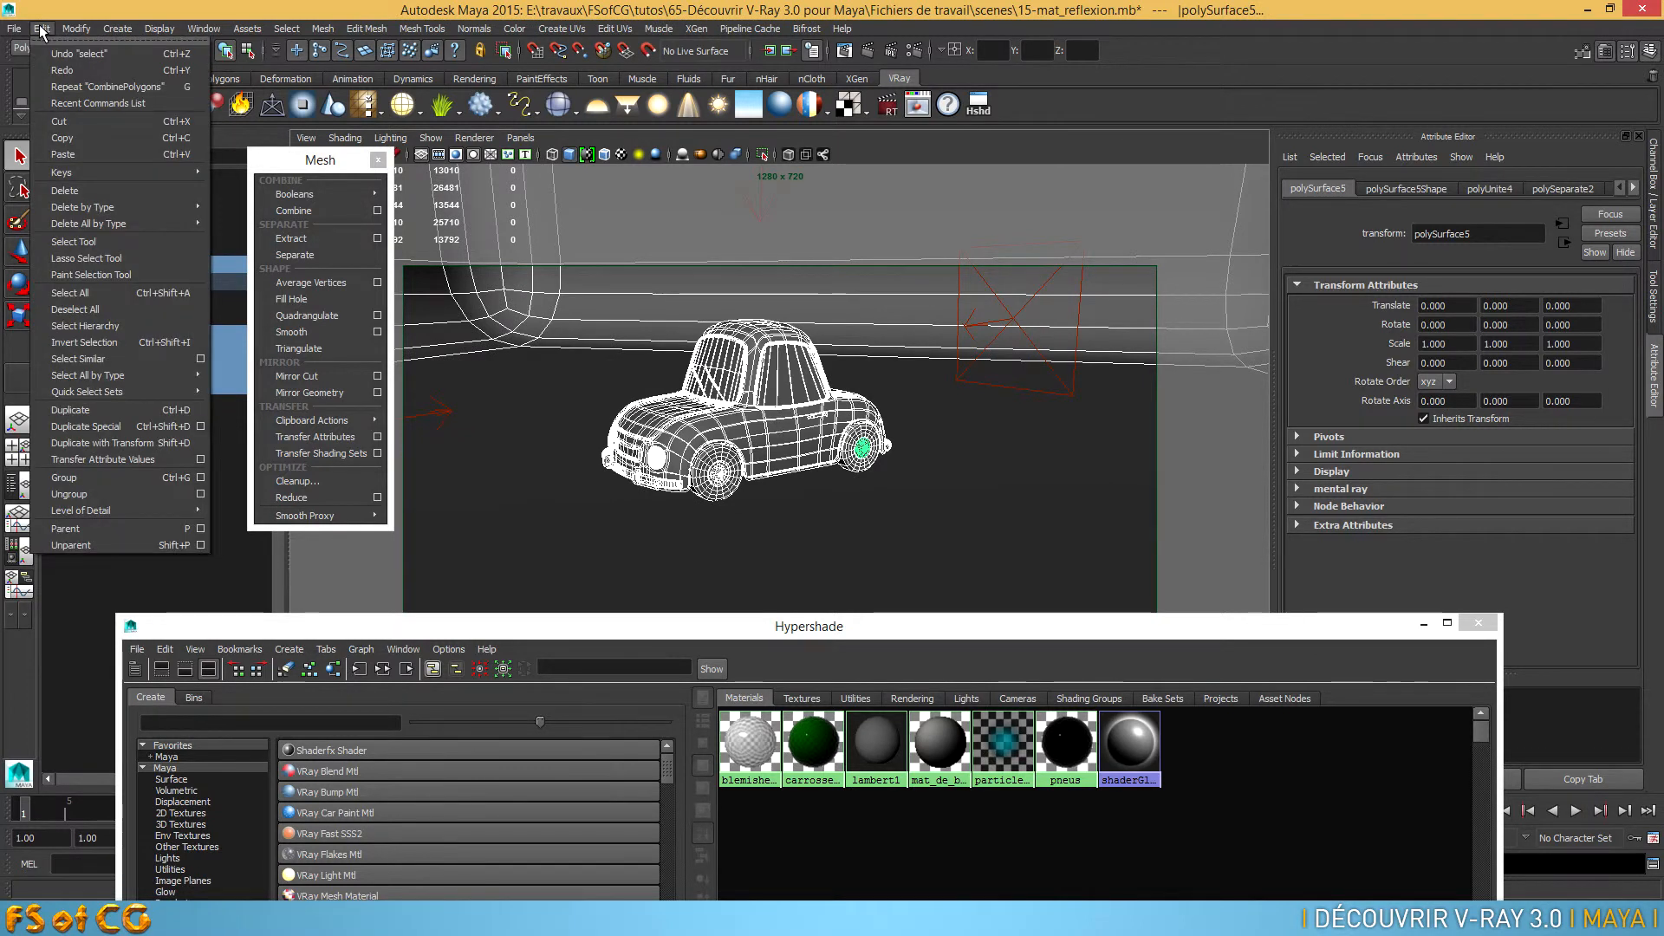
mouse_move(148, 206)
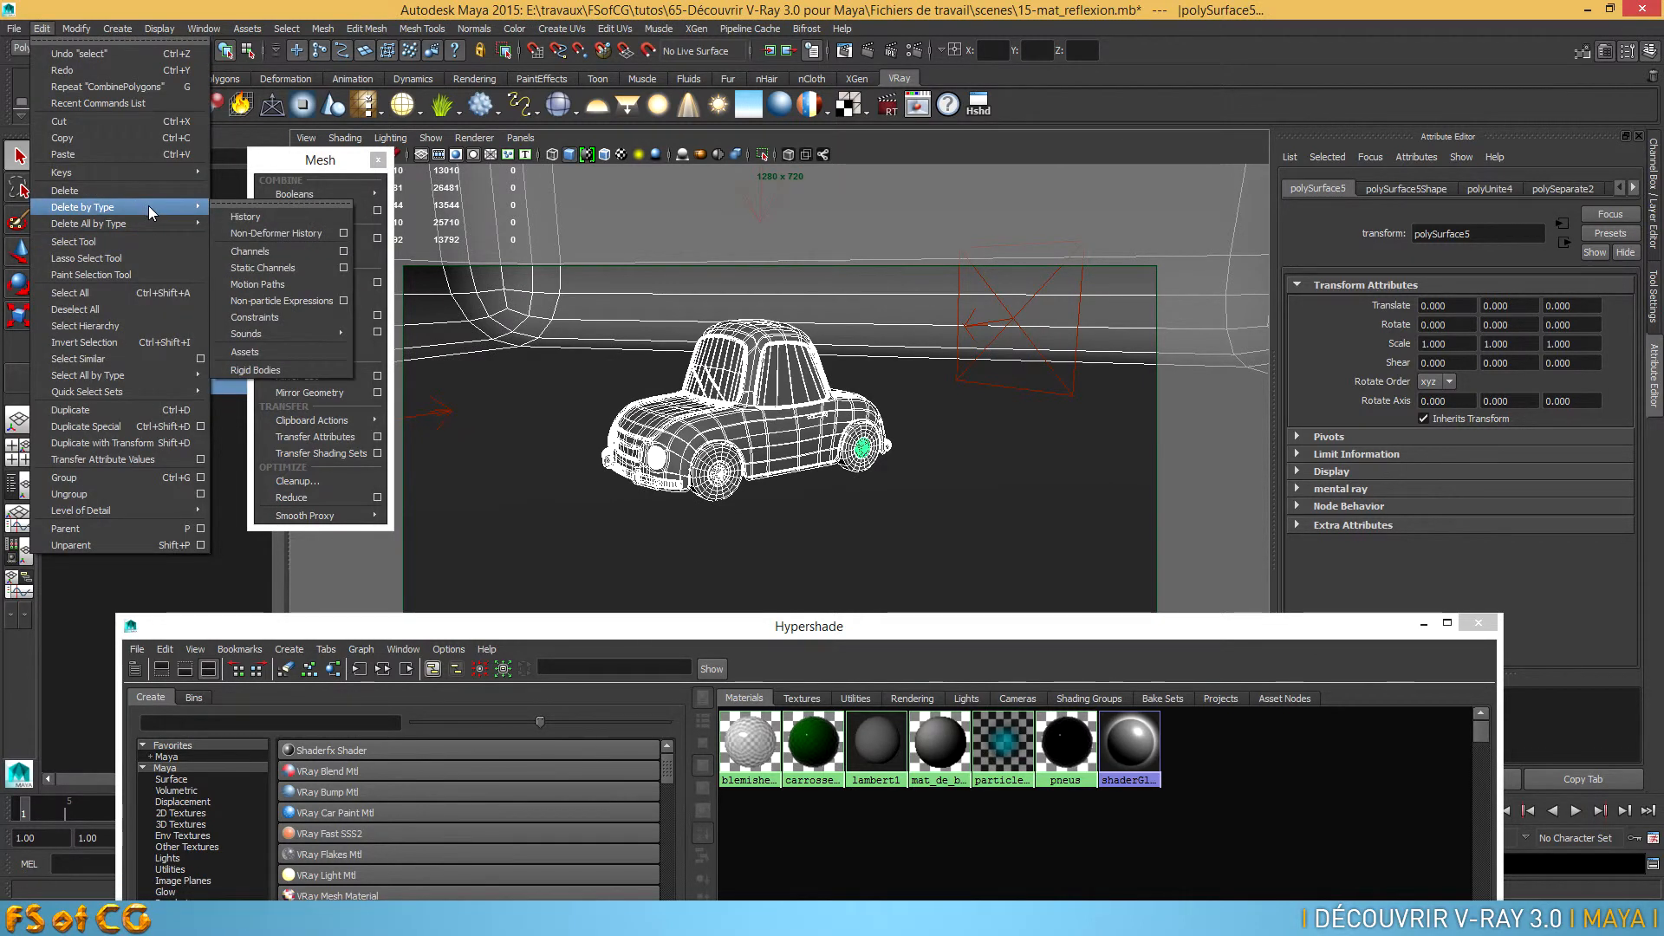
click(248, 220)
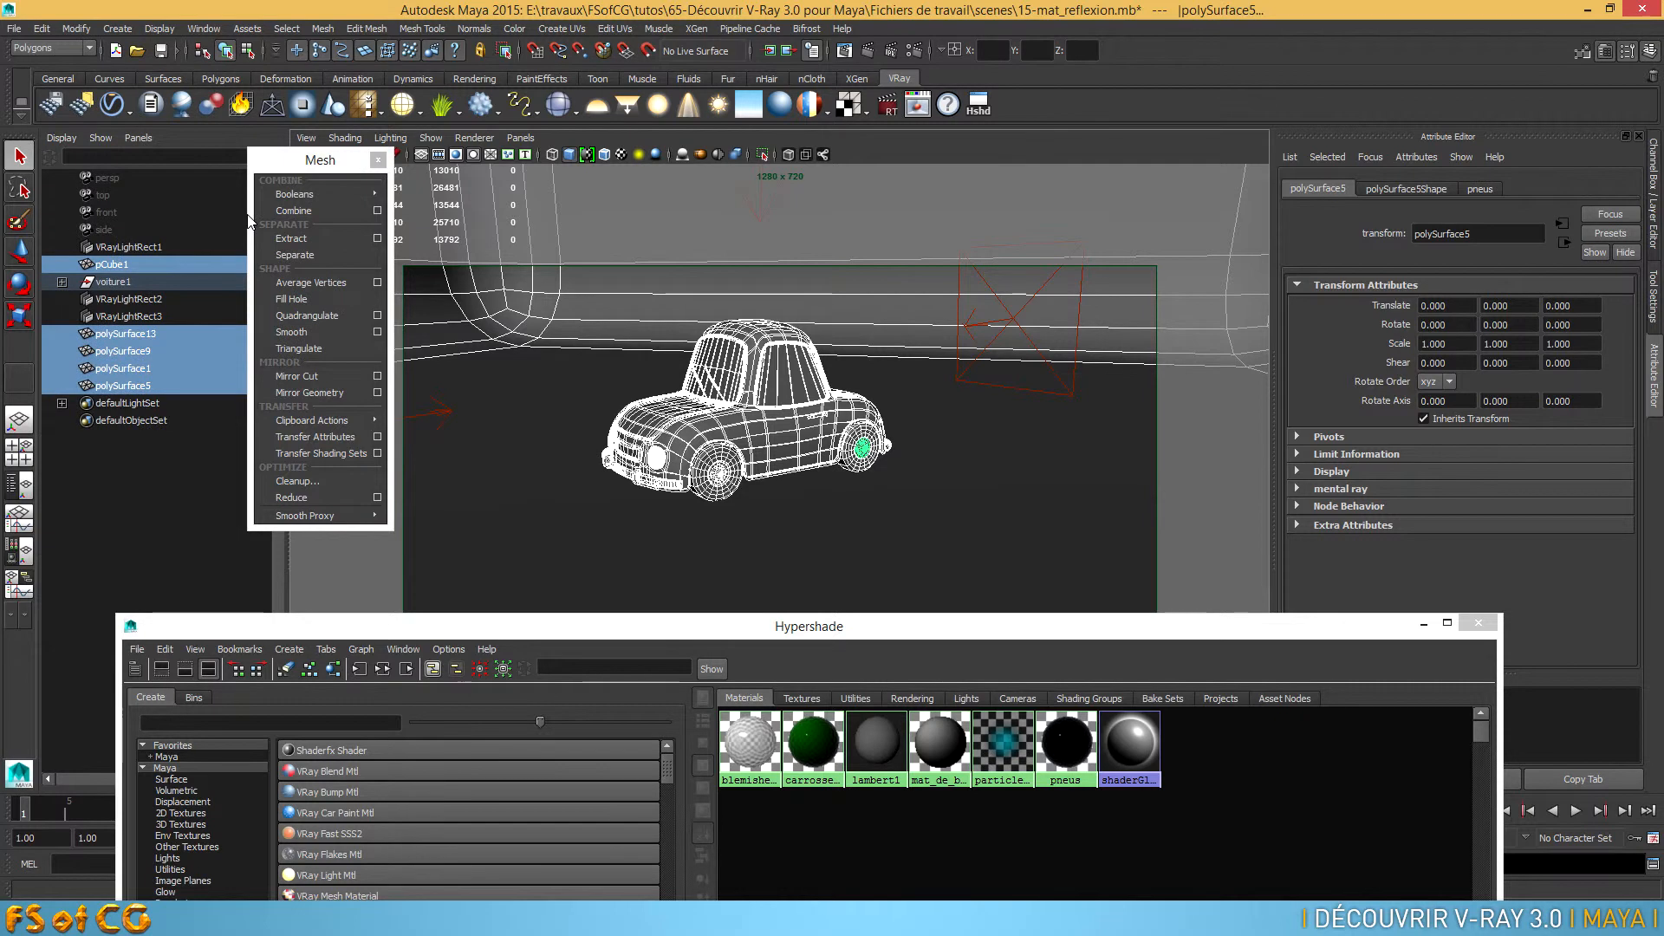
Rename the combined rim mesh polySurface13 as jantes
click(124, 336)
double_click(137, 335)
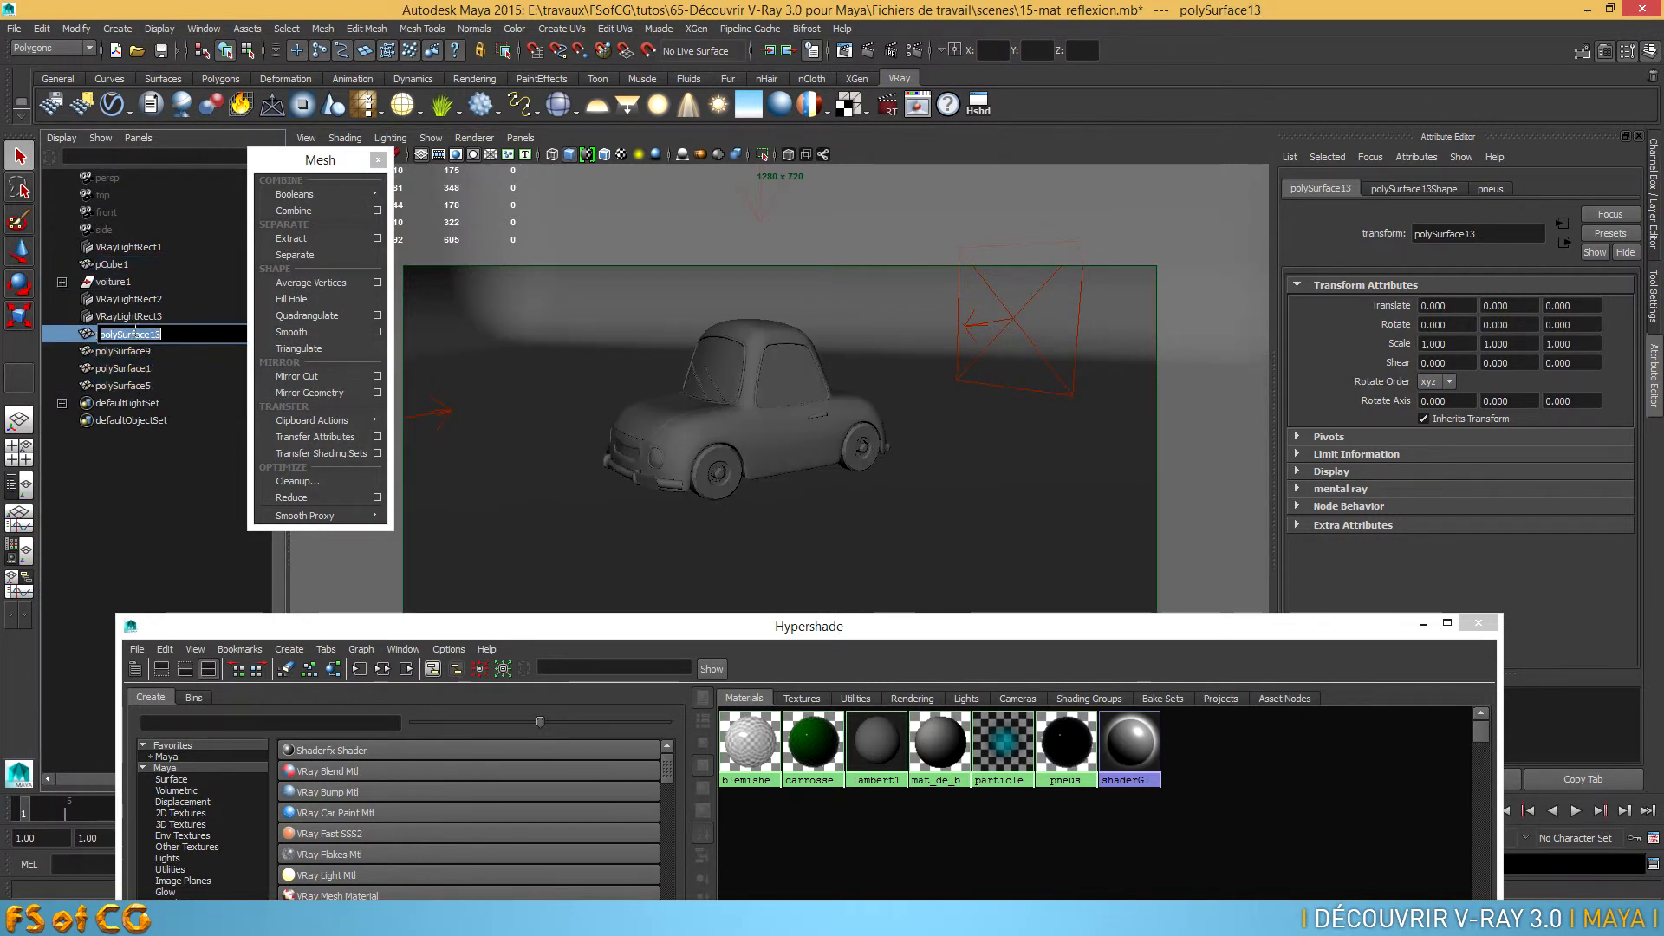
alt+drag(693, 455, 984, 466)
scroll(925, 472, up, 3)
double_click(127, 333)
text(jantes)
key(Return)
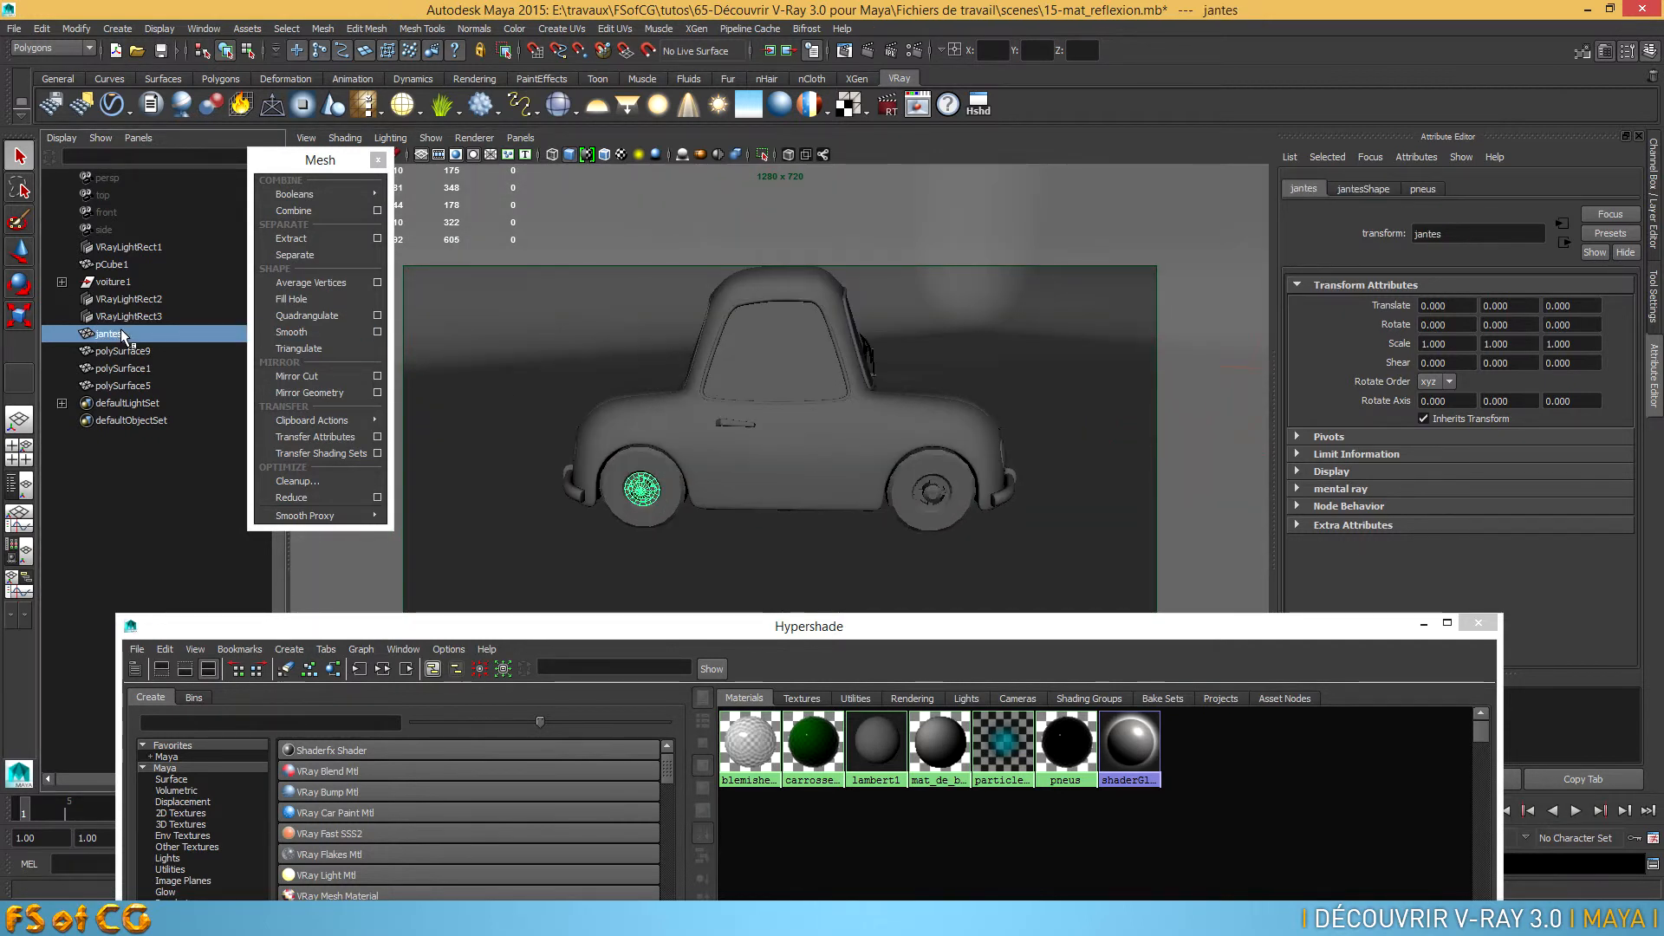
Rename the rim meshes polySurface9 and polySurface1 as jantes1 and jantes2
double_click(130, 351)
text(jantes1)
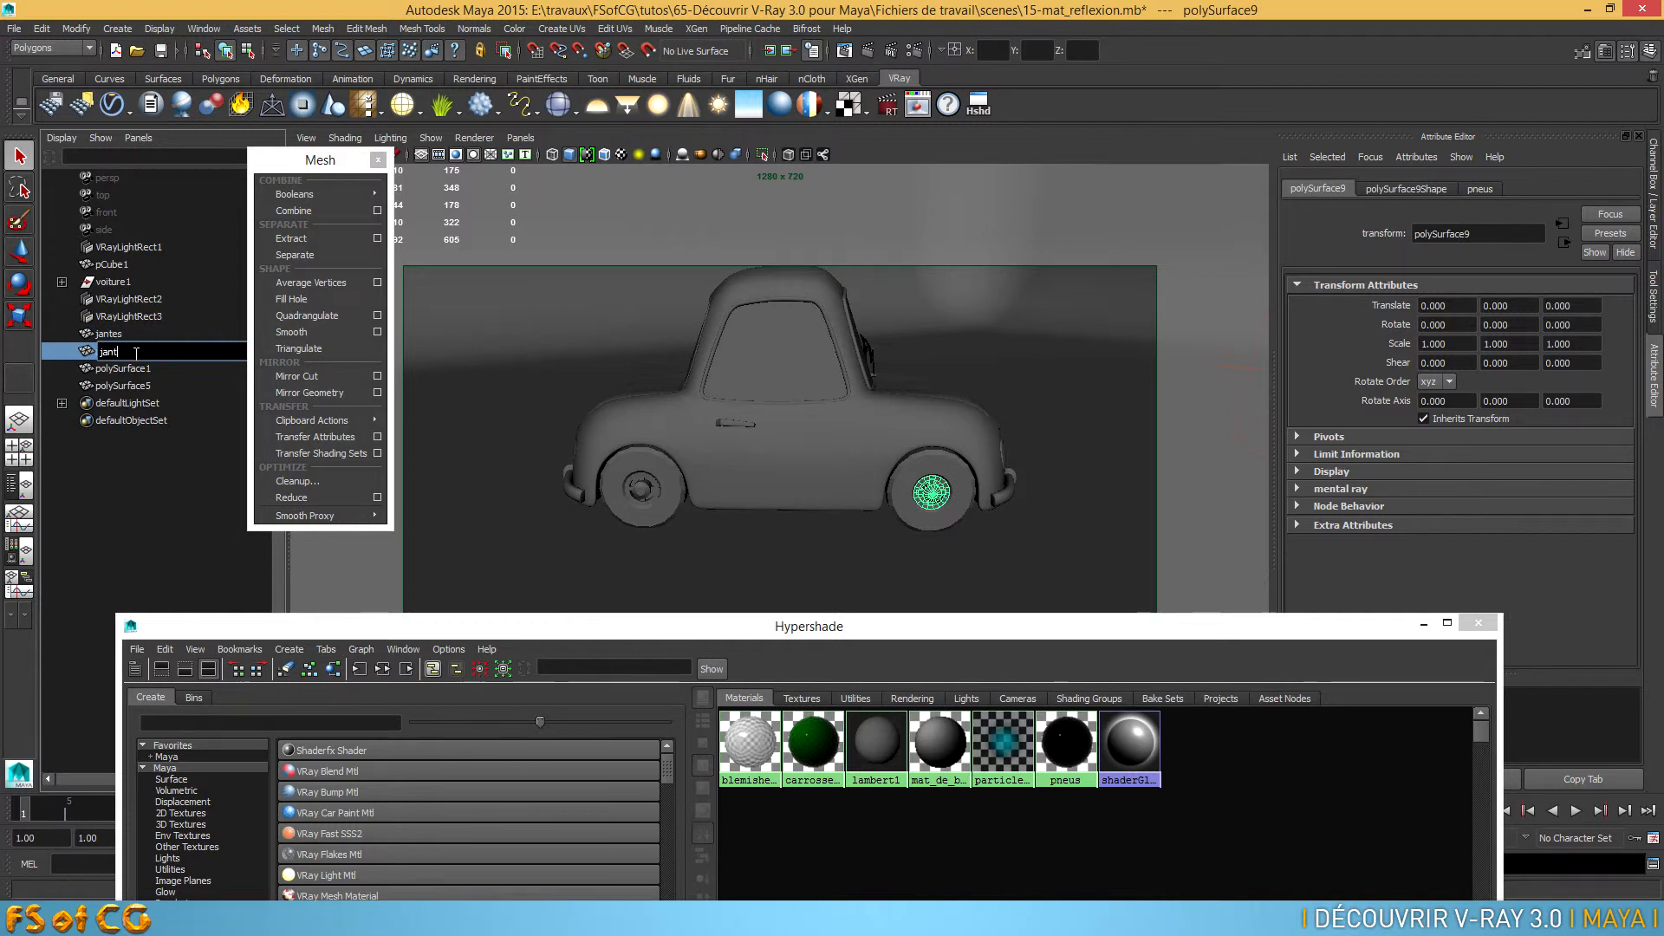
key(Return)
double_click(121, 369)
text(jhantes)
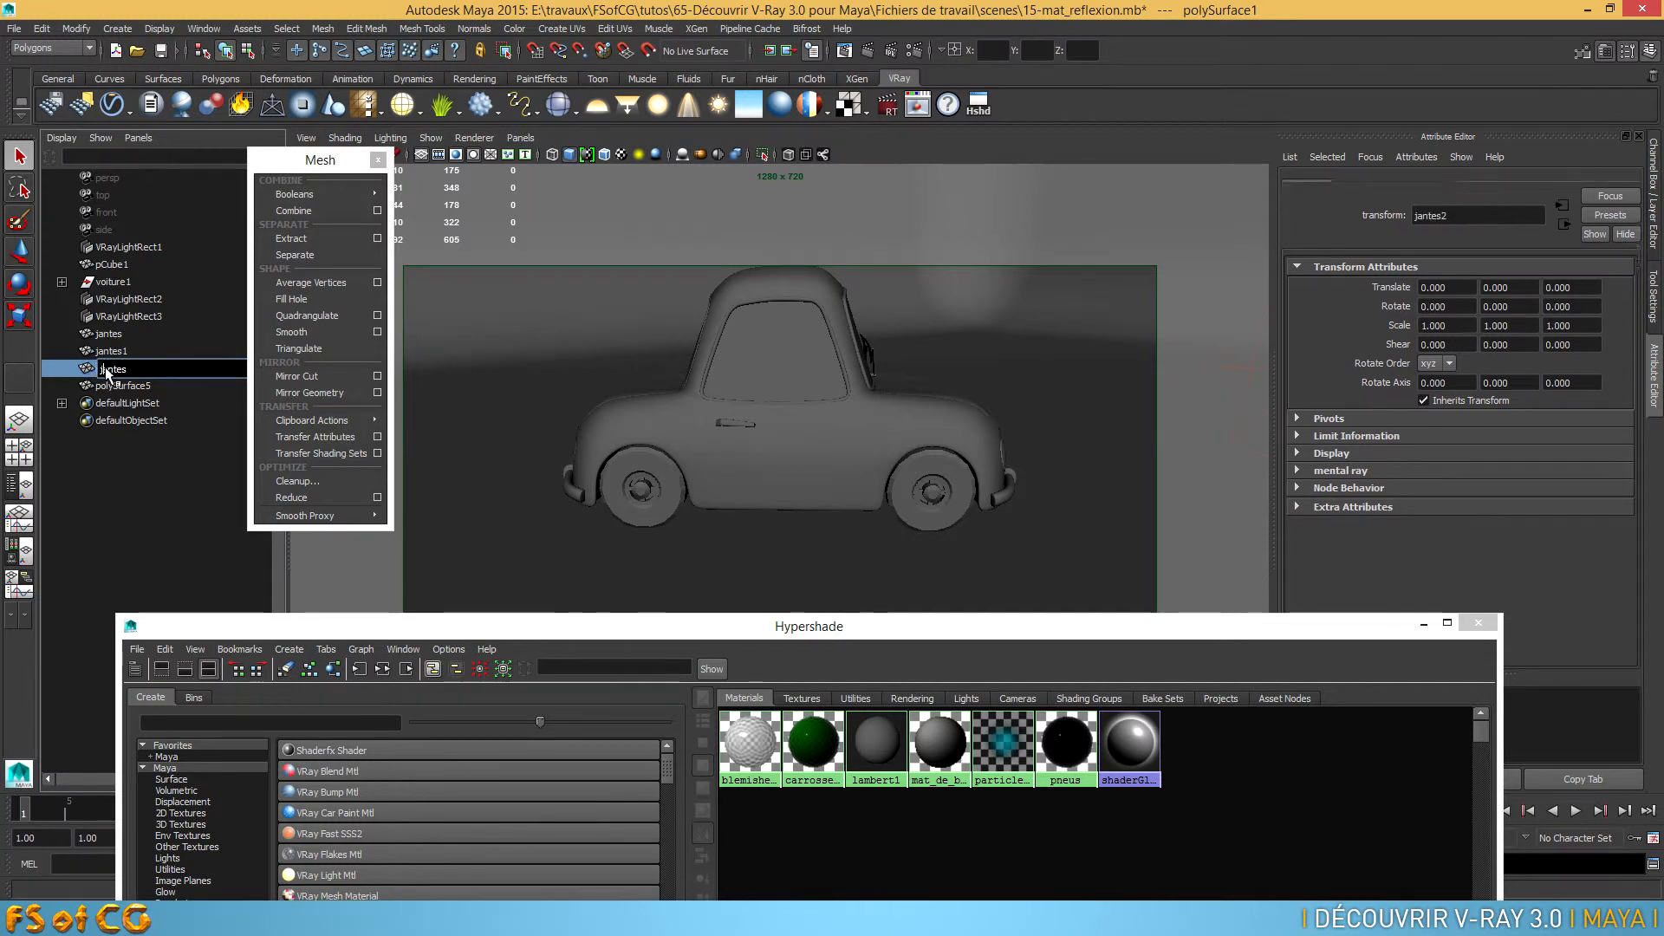
Rename the last rim mesh, polySurface5, as jantes3 and parent all four rims under voiture1
double_click(106, 386)
text(jantes3)
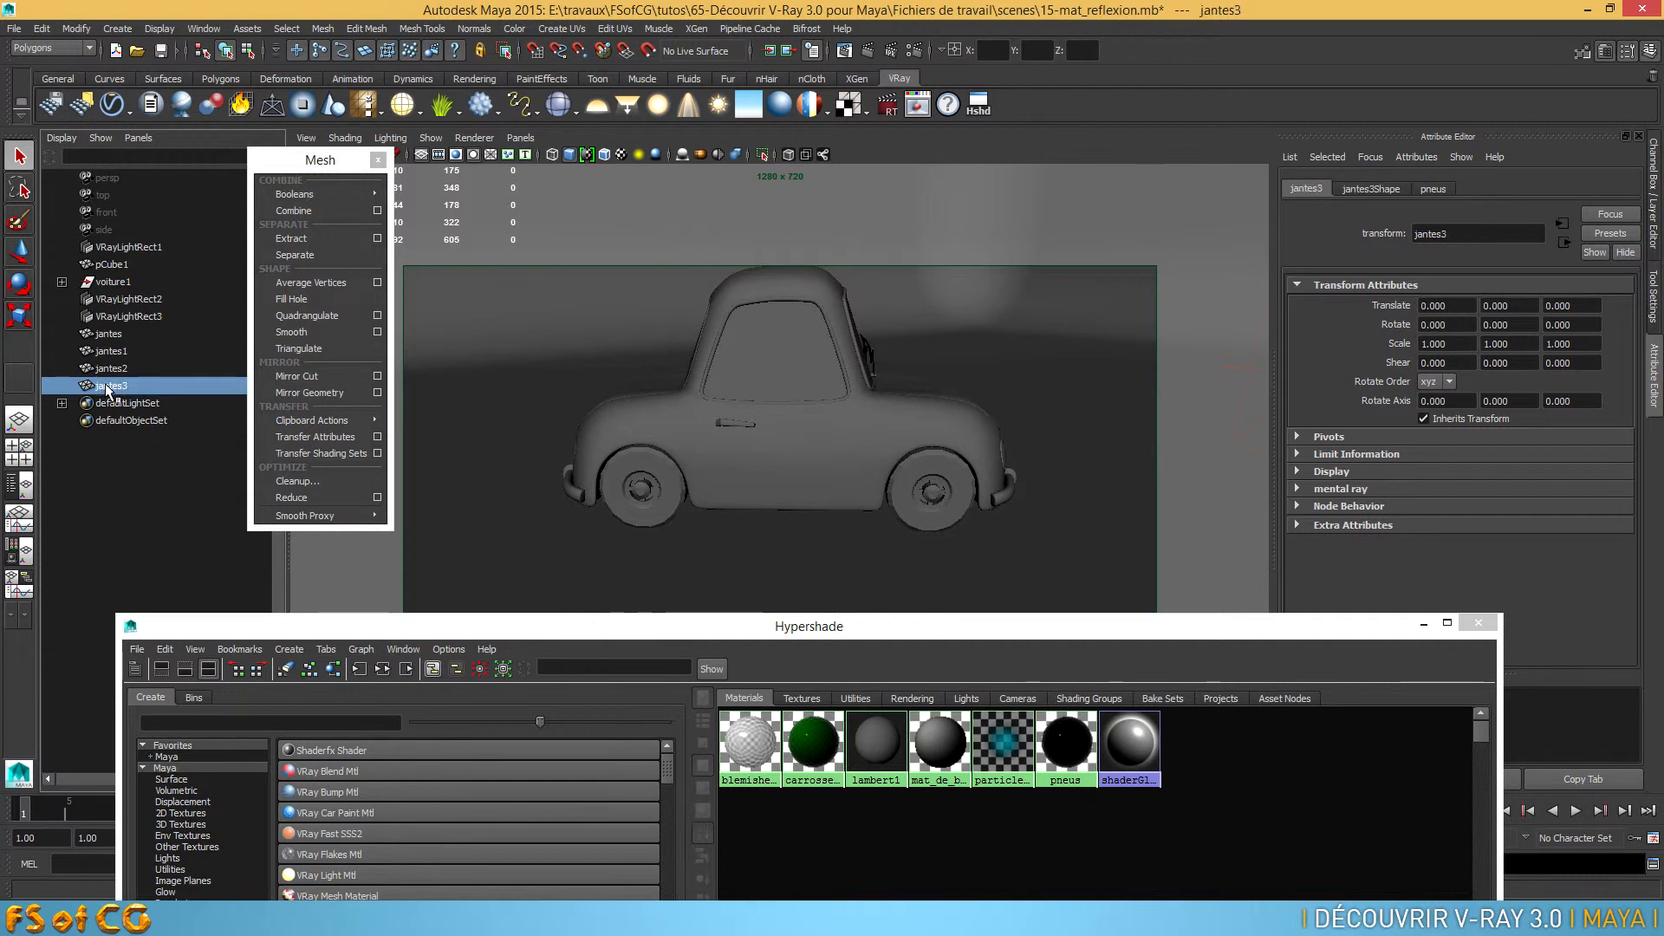
key(Return)
shift+click(108, 334)
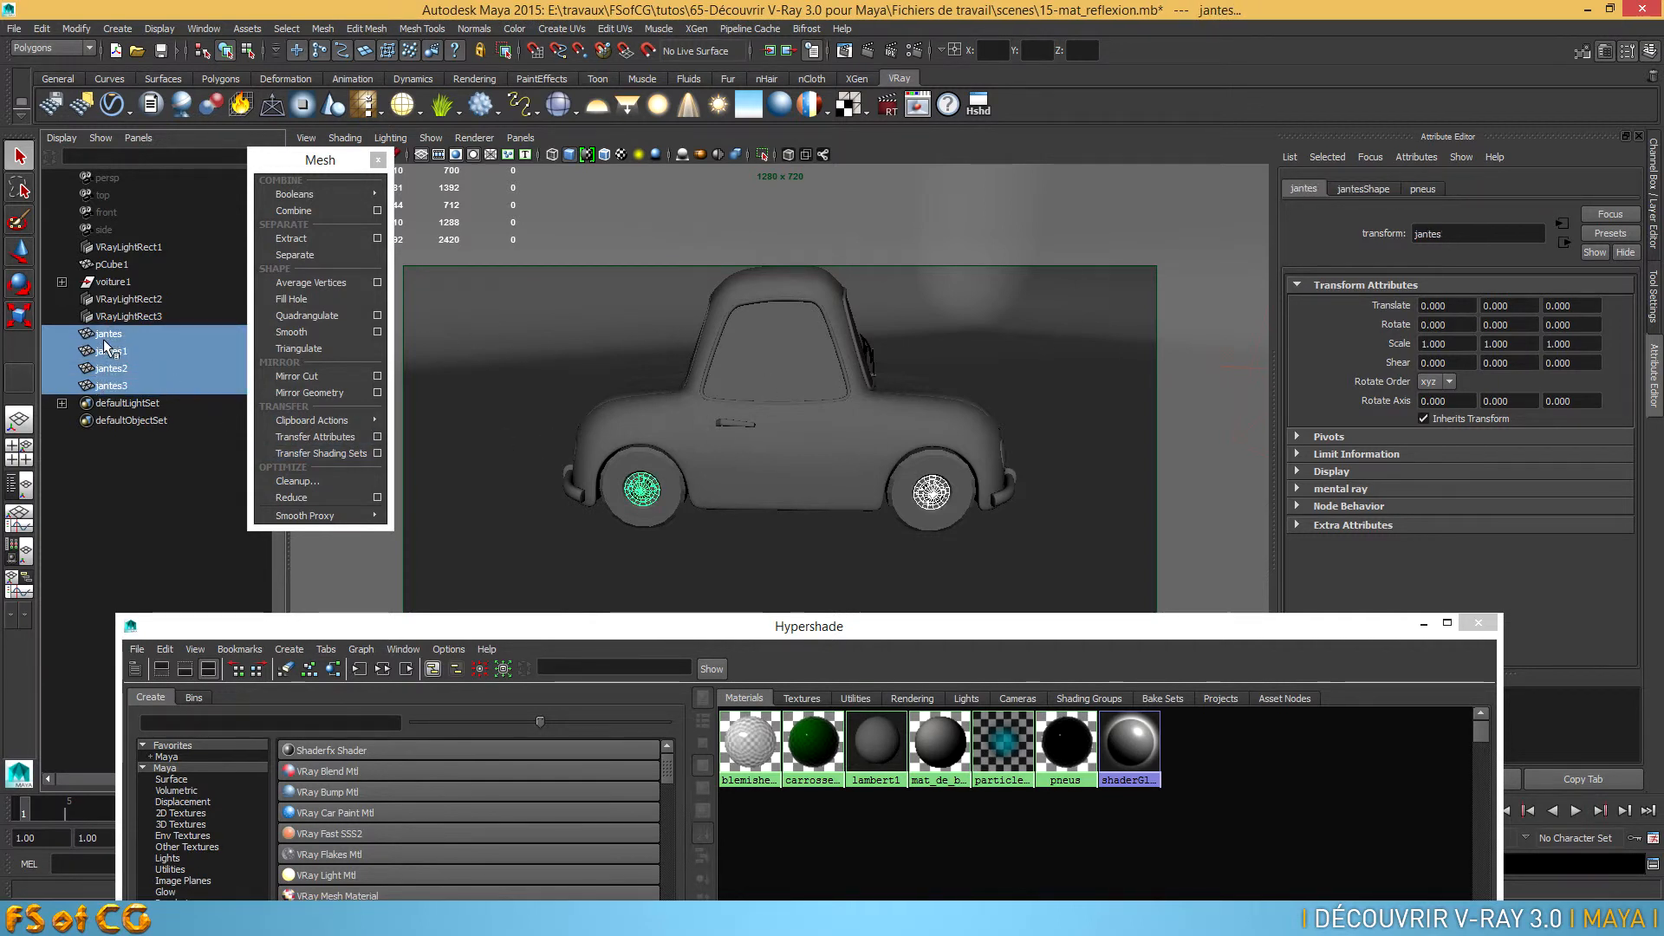
middle_drag(102, 336, 113, 282)
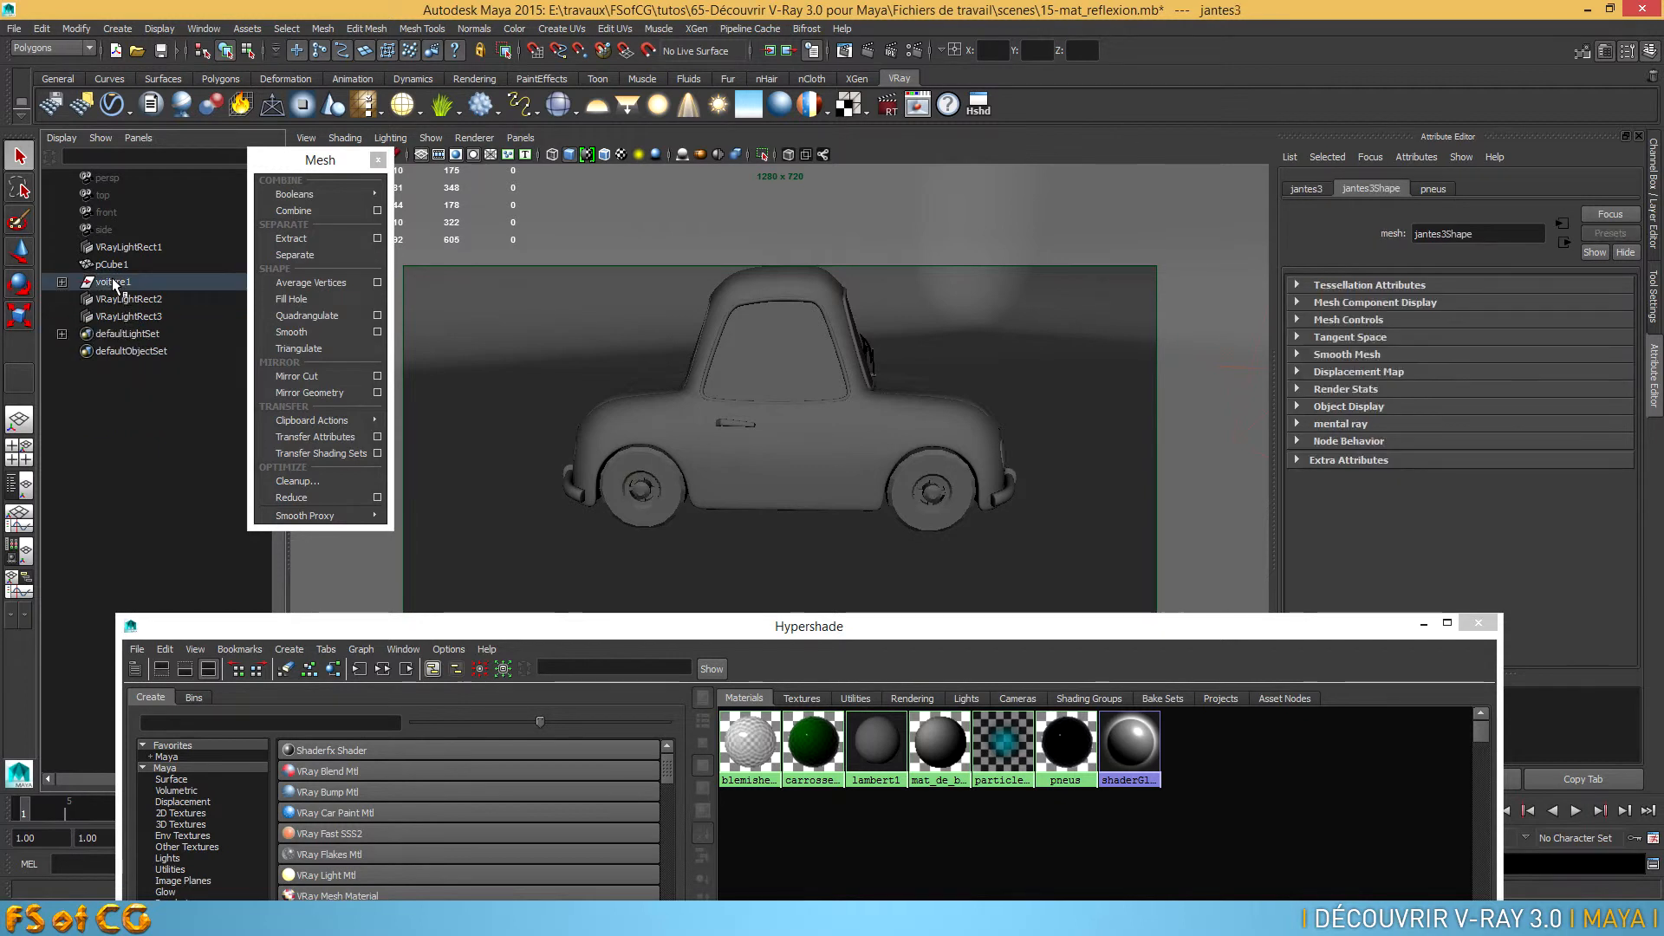
Select the rims and tyres of all four wheels and switch them to smooth mesh preview
alt+right_drag(646, 492, 680, 543)
alt+drag(753, 455, 752, 435)
click(607, 402)
click(697, 407)
alt+middle_drag(1066, 416, 607, 489)
click(813, 449)
shift+click(865, 466)
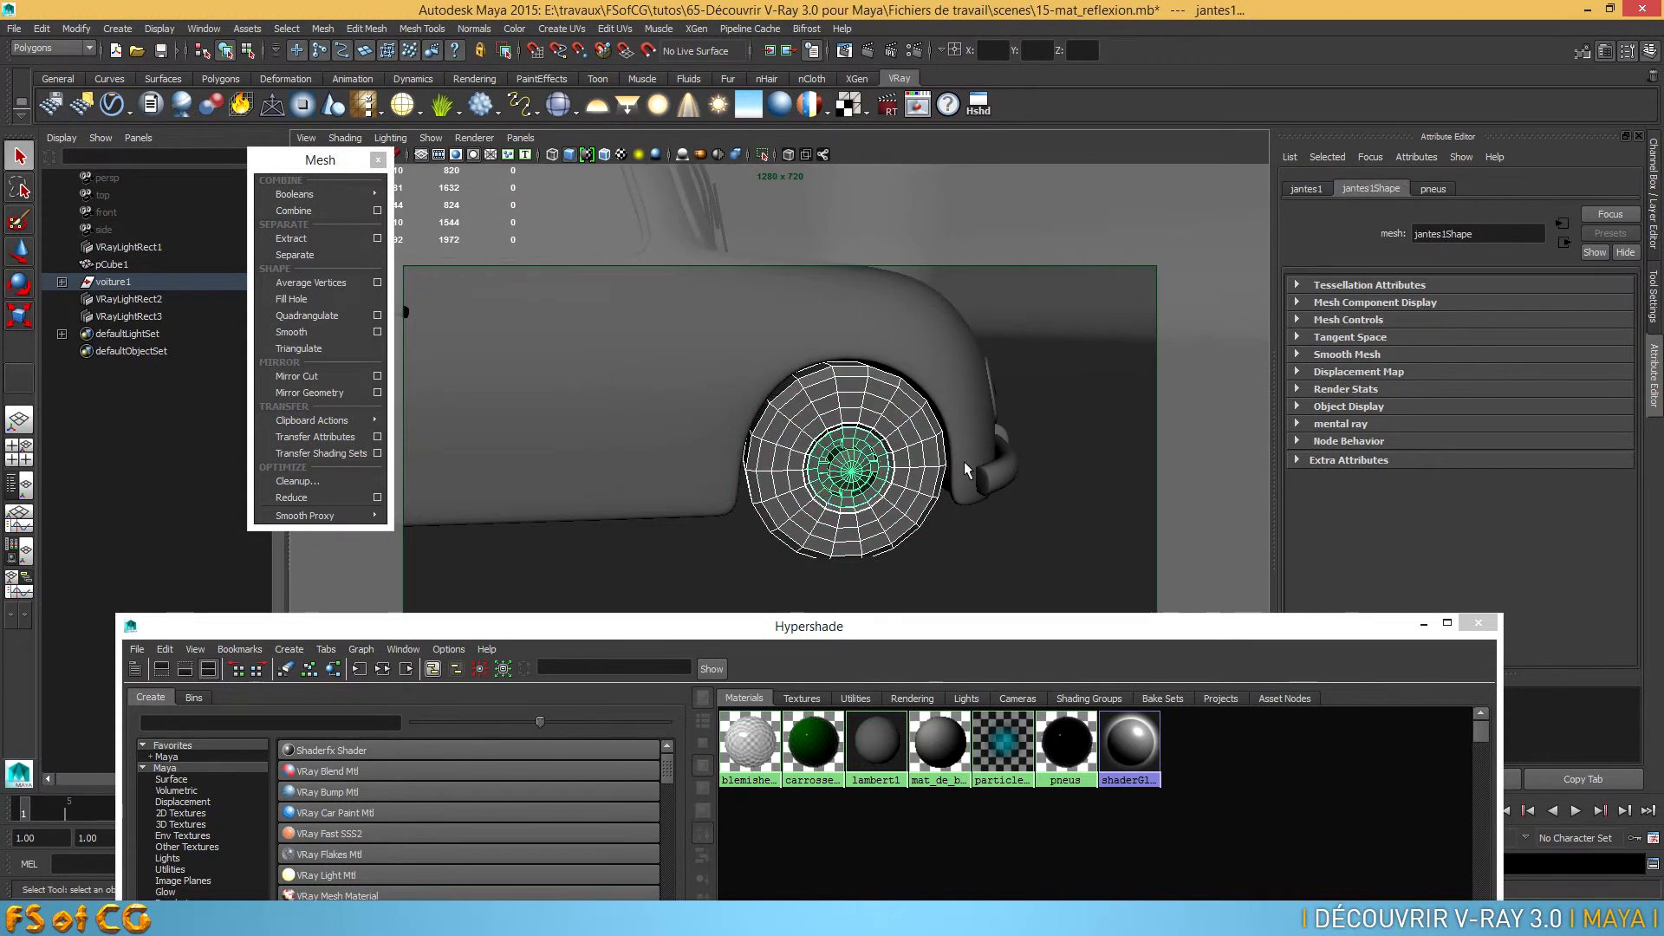
scroll(874, 460, down, 4)
alt+drag(872, 460, 548, 498)
scroll(737, 481, up, 5)
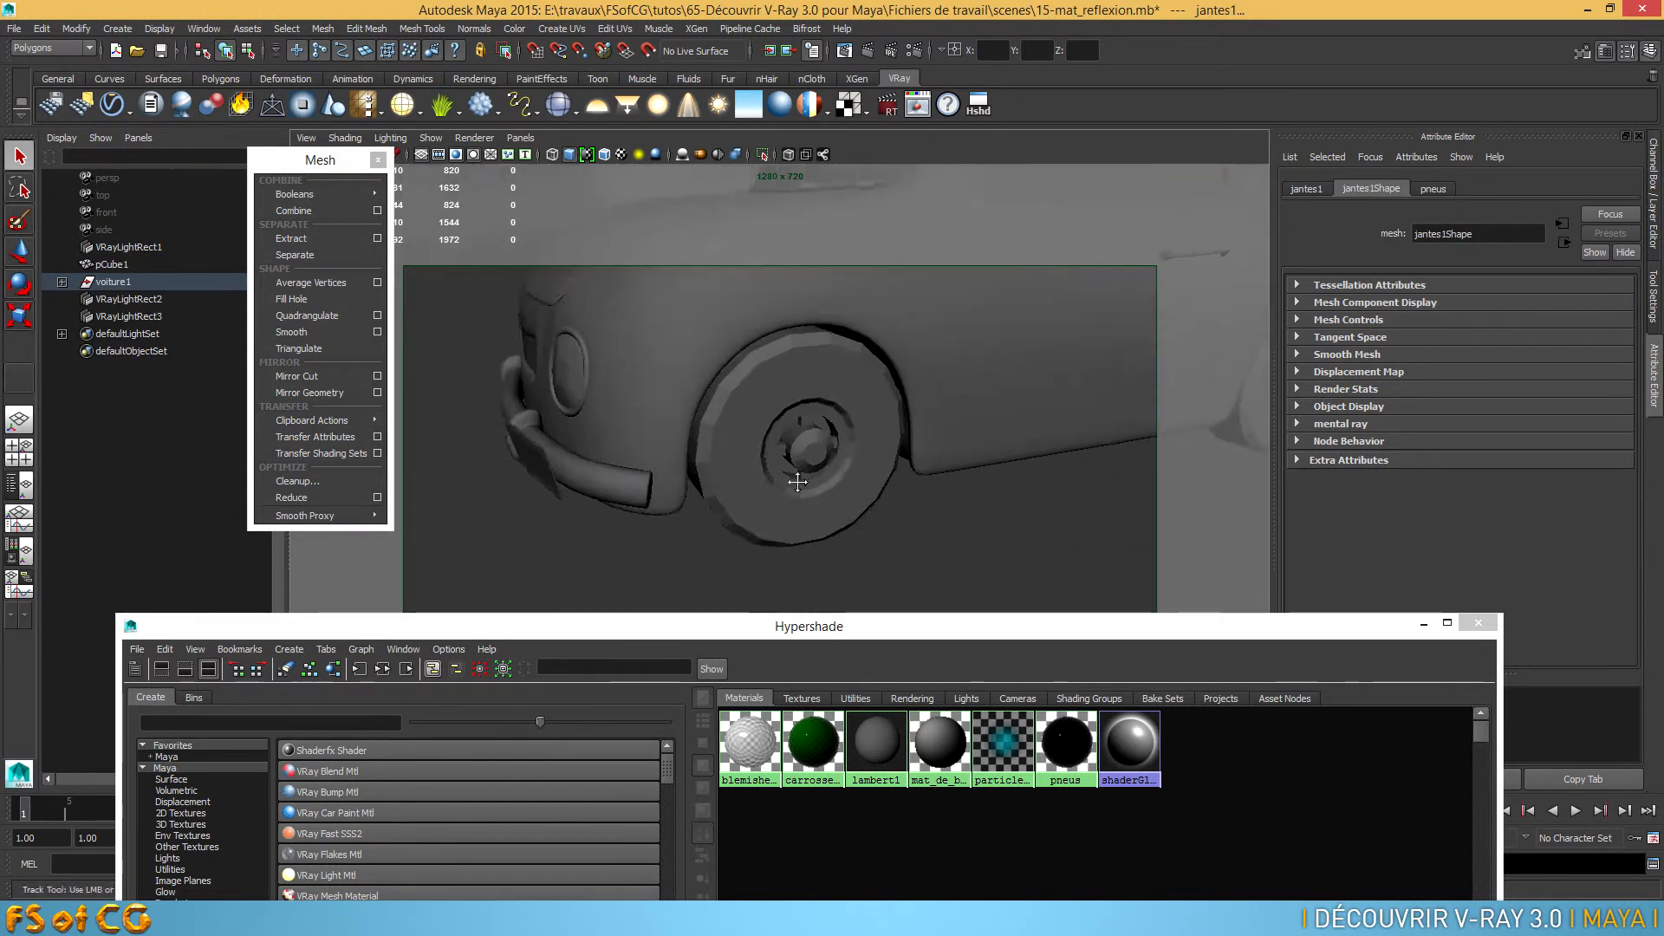
alt+middle_drag(885, 465, 620, 489)
shift+click(621, 487)
shift+click(657, 431)
alt+middle_drag(967, 454, 901, 490)
shift+click(995, 373)
key(3)
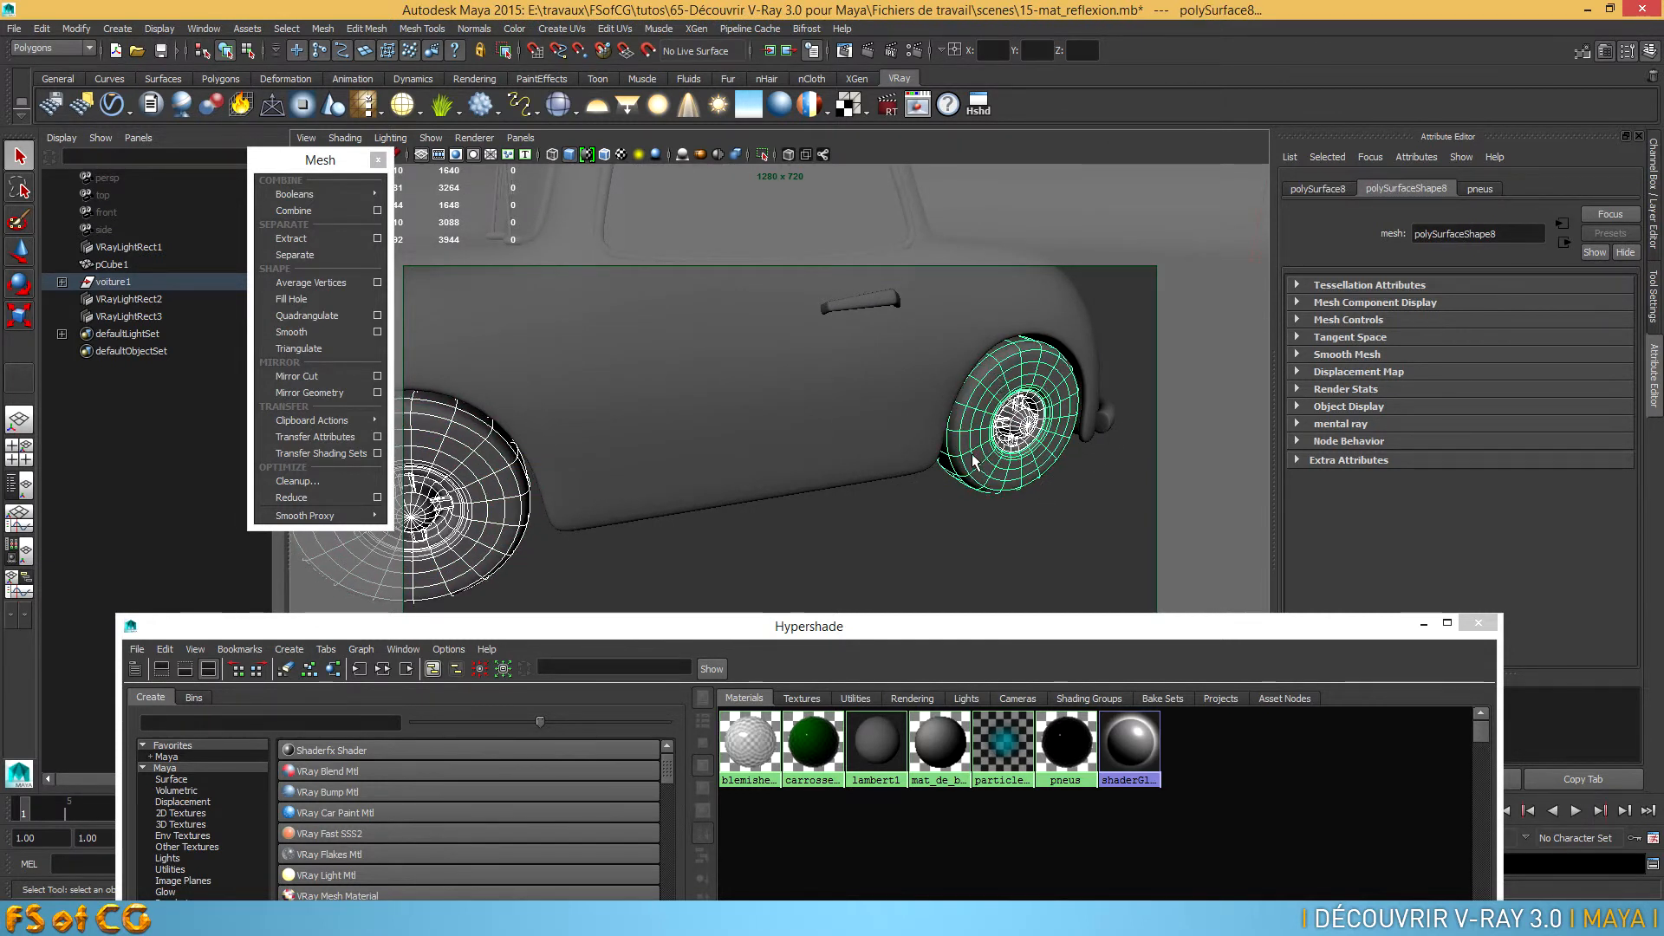
Select only the rims of all four wheels, leaving out the tyres
alt+drag(949, 472, 943, 474)
click(1025, 411)
shift+click(562, 488)
alt+drag(579, 487, 1053, 484)
alt+right_drag(1052, 483, 933, 499)
shift+click(972, 532)
shift+click(446, 504)
alt+middle_drag(473, 486, 620, 507)
alt+right_drag(619, 508, 758, 471)
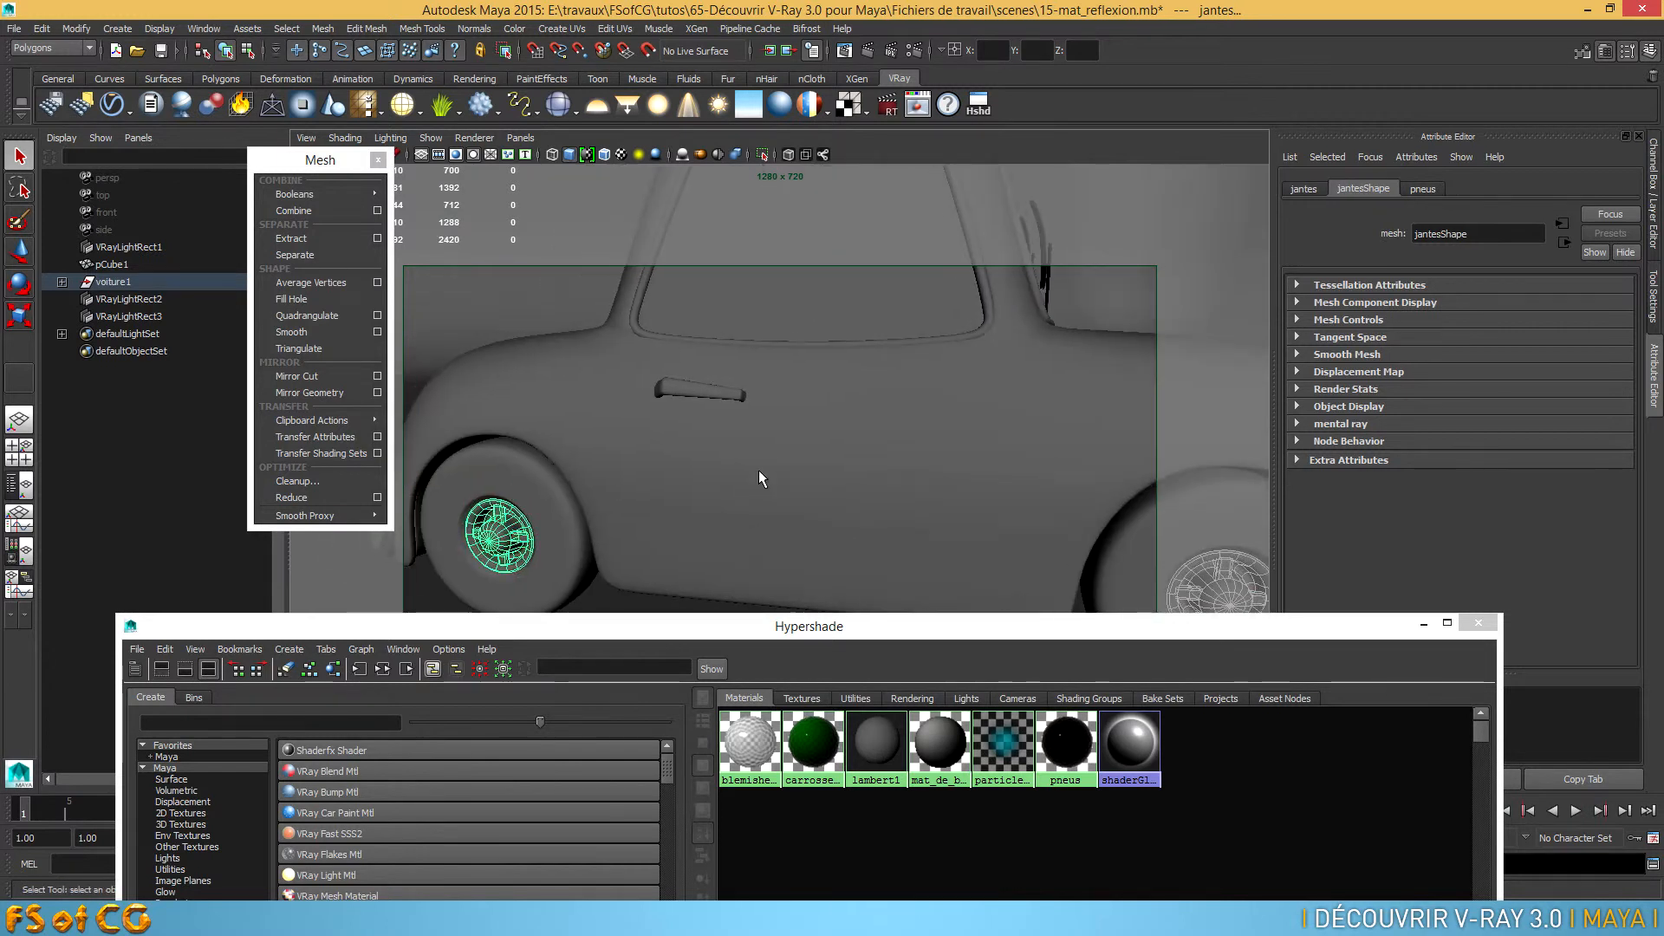
Add the door handle, window seals, headlight surround and front bumper to the rim selection
shift+click(679, 392)
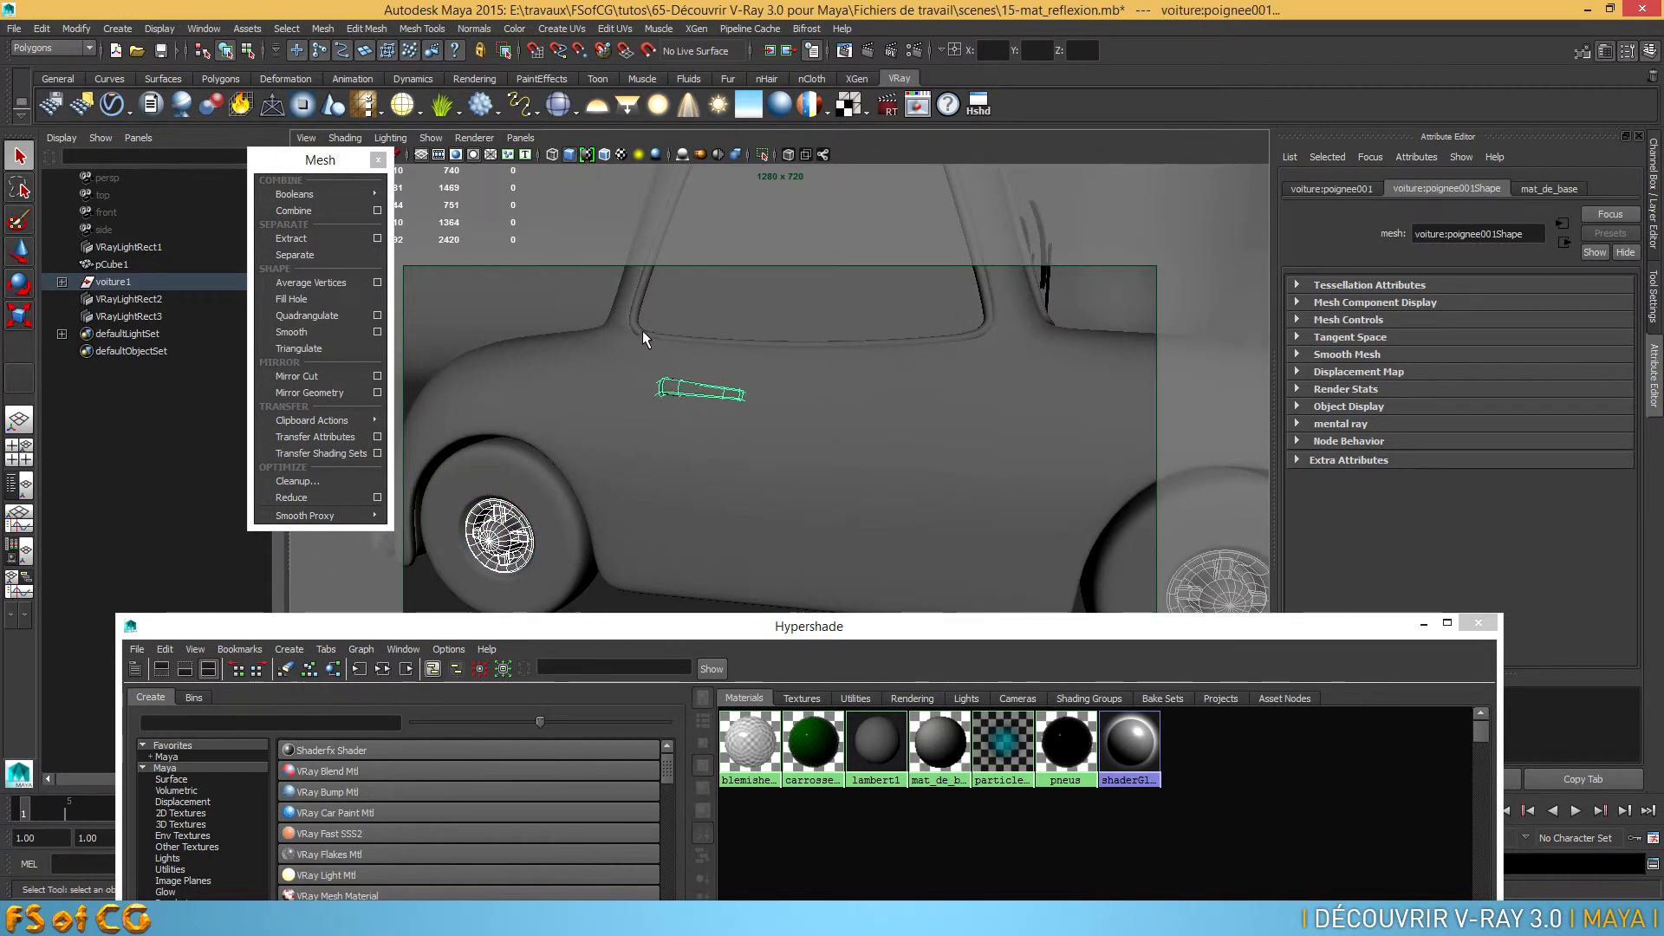
shift+click(643, 331)
alt+drag(1092, 386, 936, 418)
alt+drag(939, 480, 798, 434)
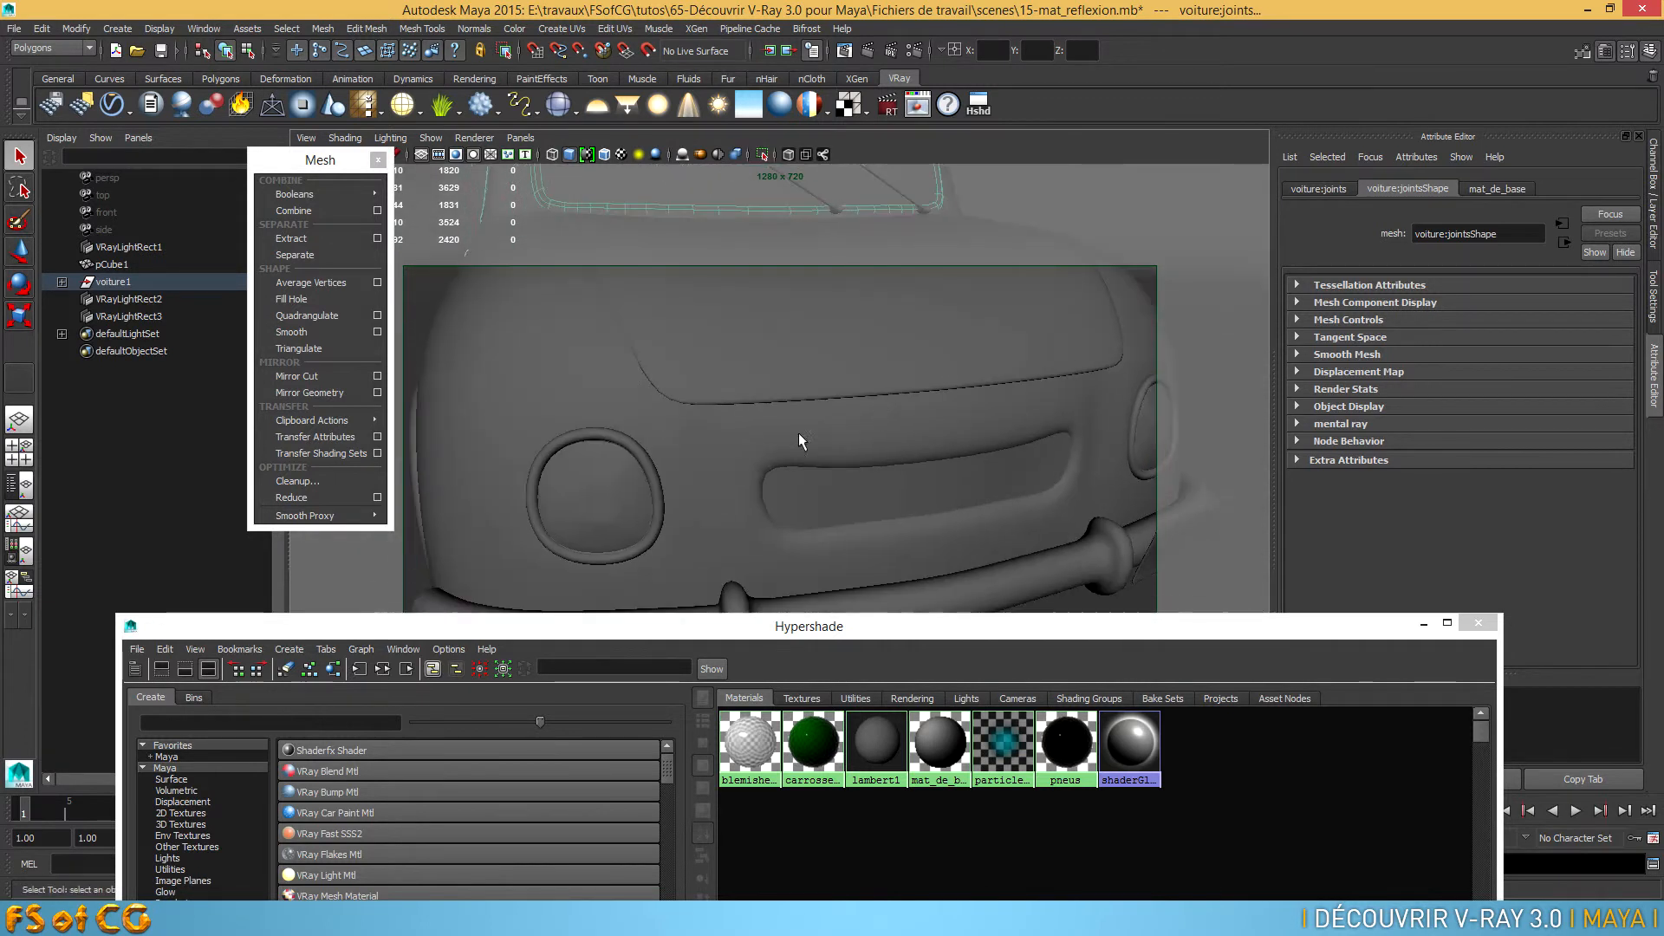
shift+click(634, 451)
shift+click(980, 579)
alt+right_drag(980, 579, 967, 504)
alt+drag(967, 505, 911, 507)
alt+middle_drag(800, 383, 875, 367)
alt+right_drag(875, 367, 905, 399)
alt+middle_drag(904, 399, 970, 611)
Add the pivots and arms of the windshield wipers to the selected trim parts
shift+click(794, 568)
alt+right_drag(893, 552, 776, 499)
alt+drag(776, 499, 729, 530)
alt+right_drag(730, 531, 1040, 494)
alt+middle_drag(1040, 494, 886, 555)
alt+right_drag(886, 555, 880, 531)
click(903, 498)
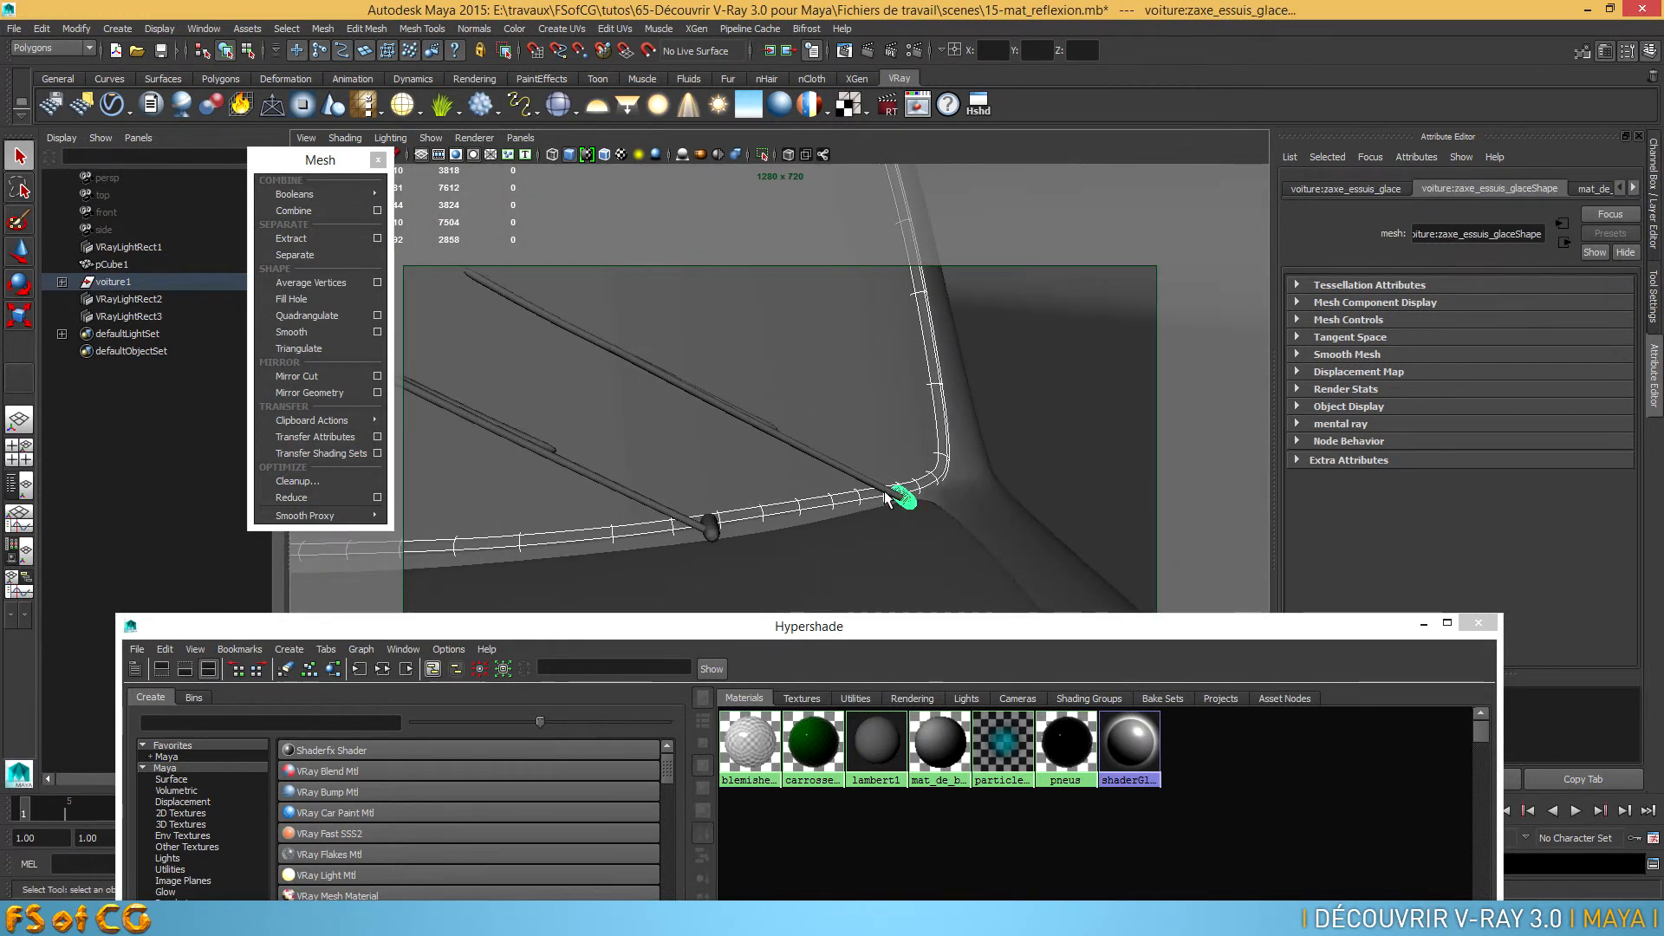
shift+click(706, 531)
shift+click(686, 522)
Add both wiper blade holders to the selection and assign the blemished silver material to all selected parts
alt+drag(687, 523, 605, 503)
alt+middle_drag(605, 503, 606, 466)
alt+drag(606, 466, 621, 491)
alt+right_drag(620, 491, 598, 404)
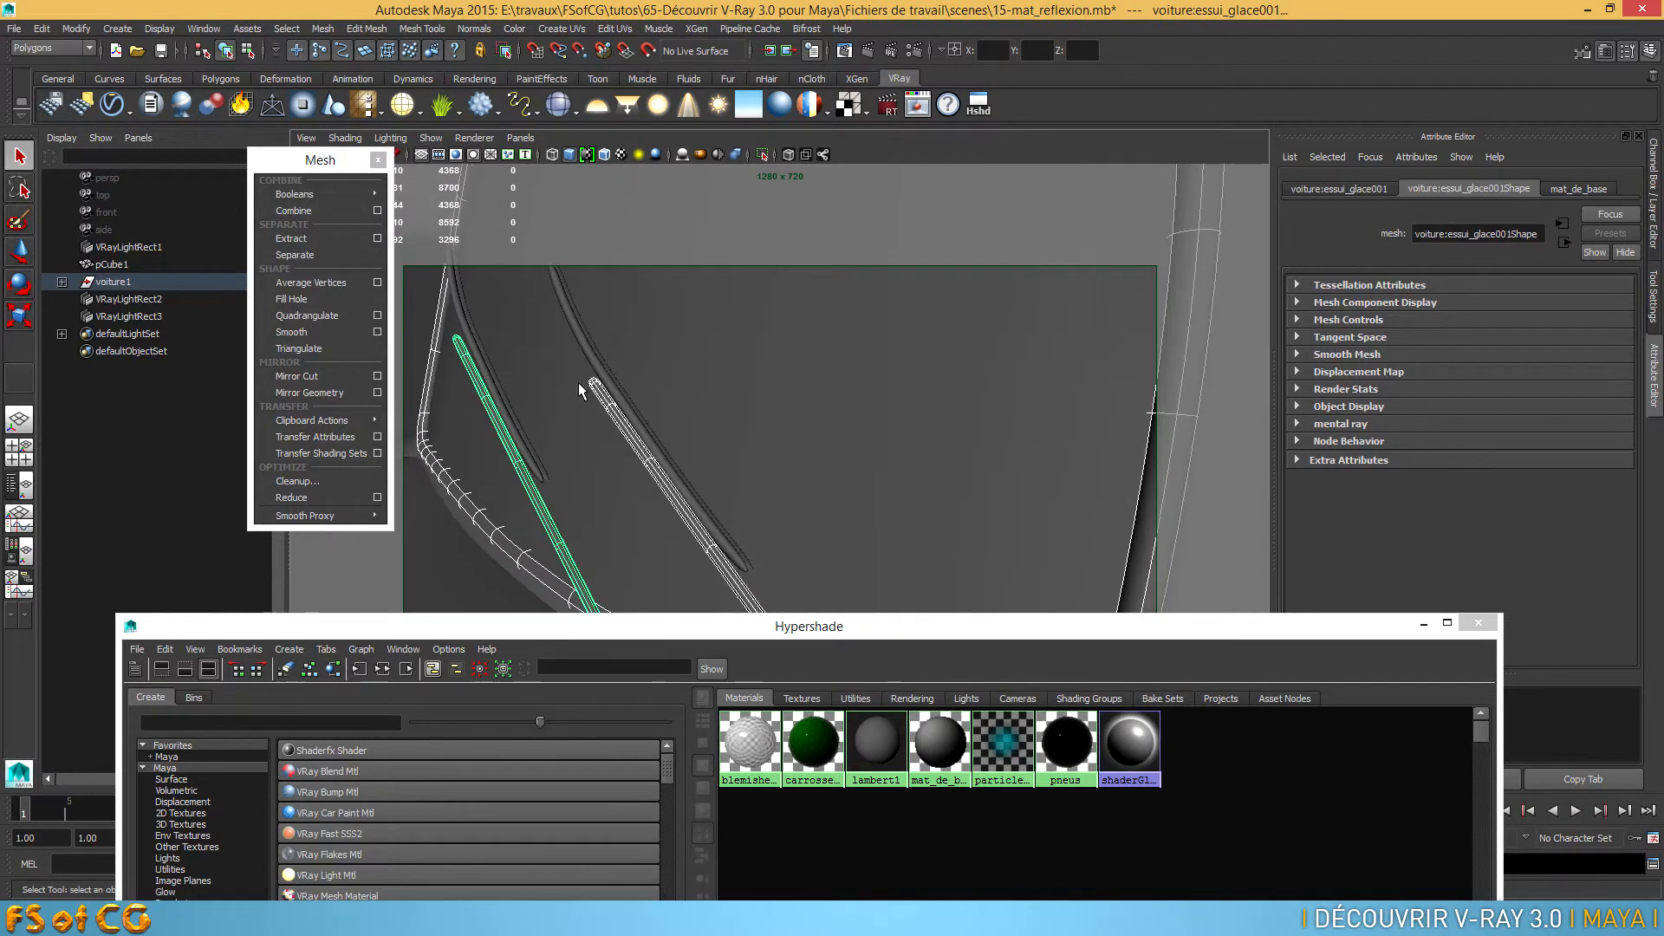
click(586, 351)
click(457, 310)
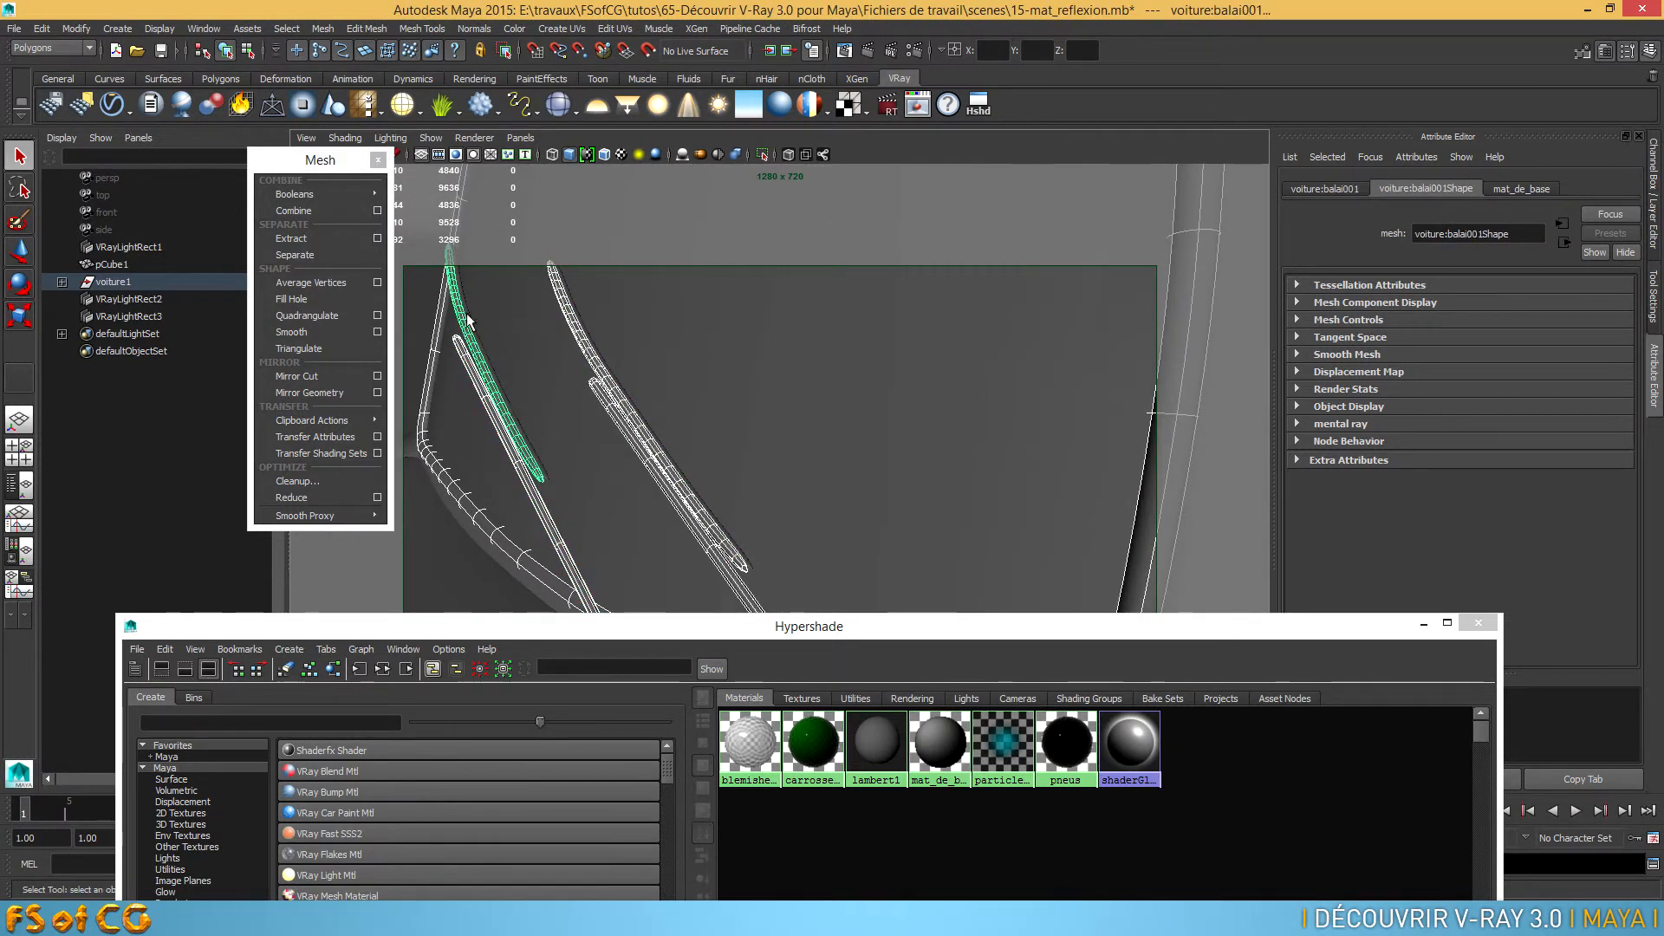
right_drag(747, 719, 744, 672)
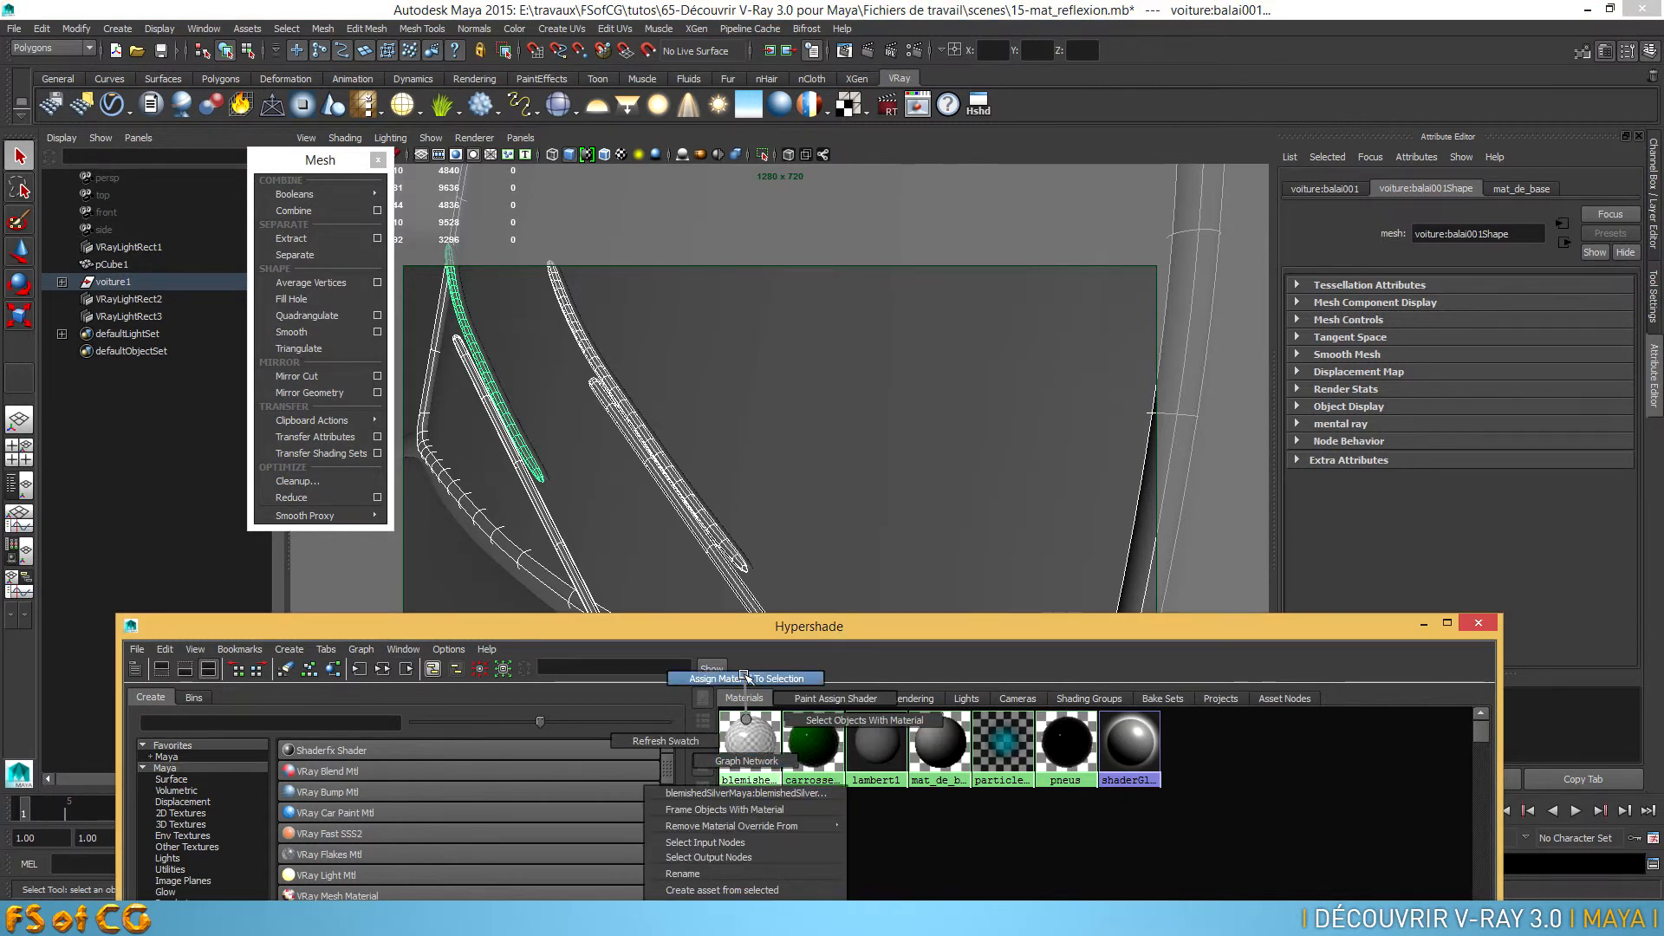
right_drag(743, 677, 761, 672)
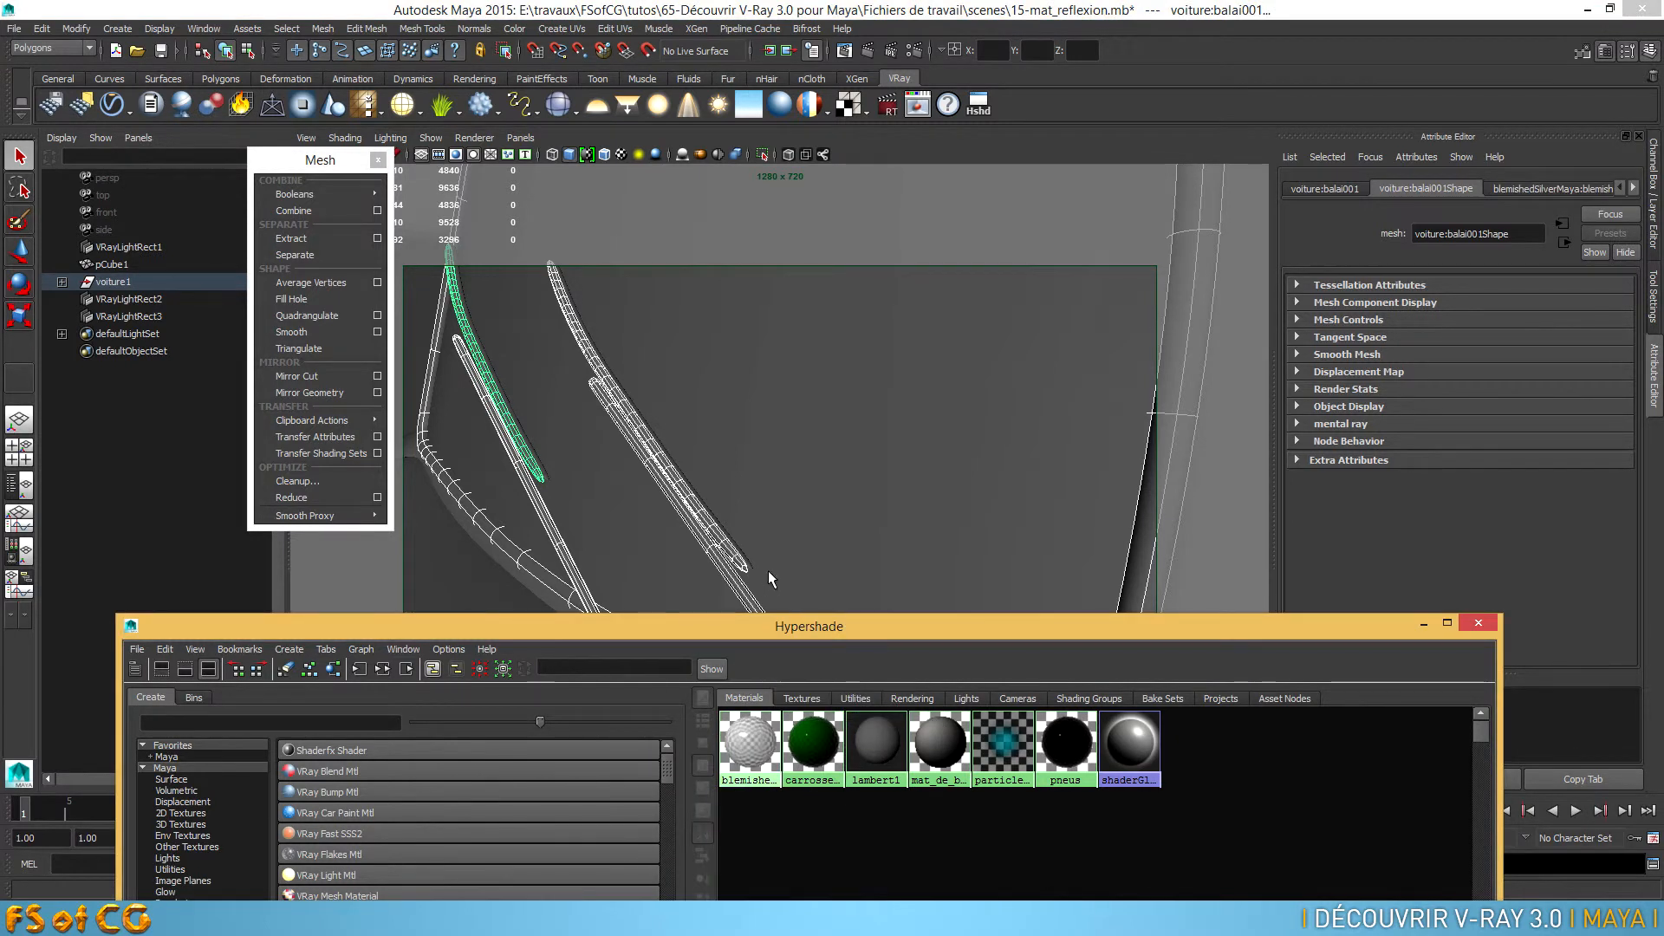
Select the rubber strips of both windshield wipers and assign them the pneus material
click(747, 563)
key(f)
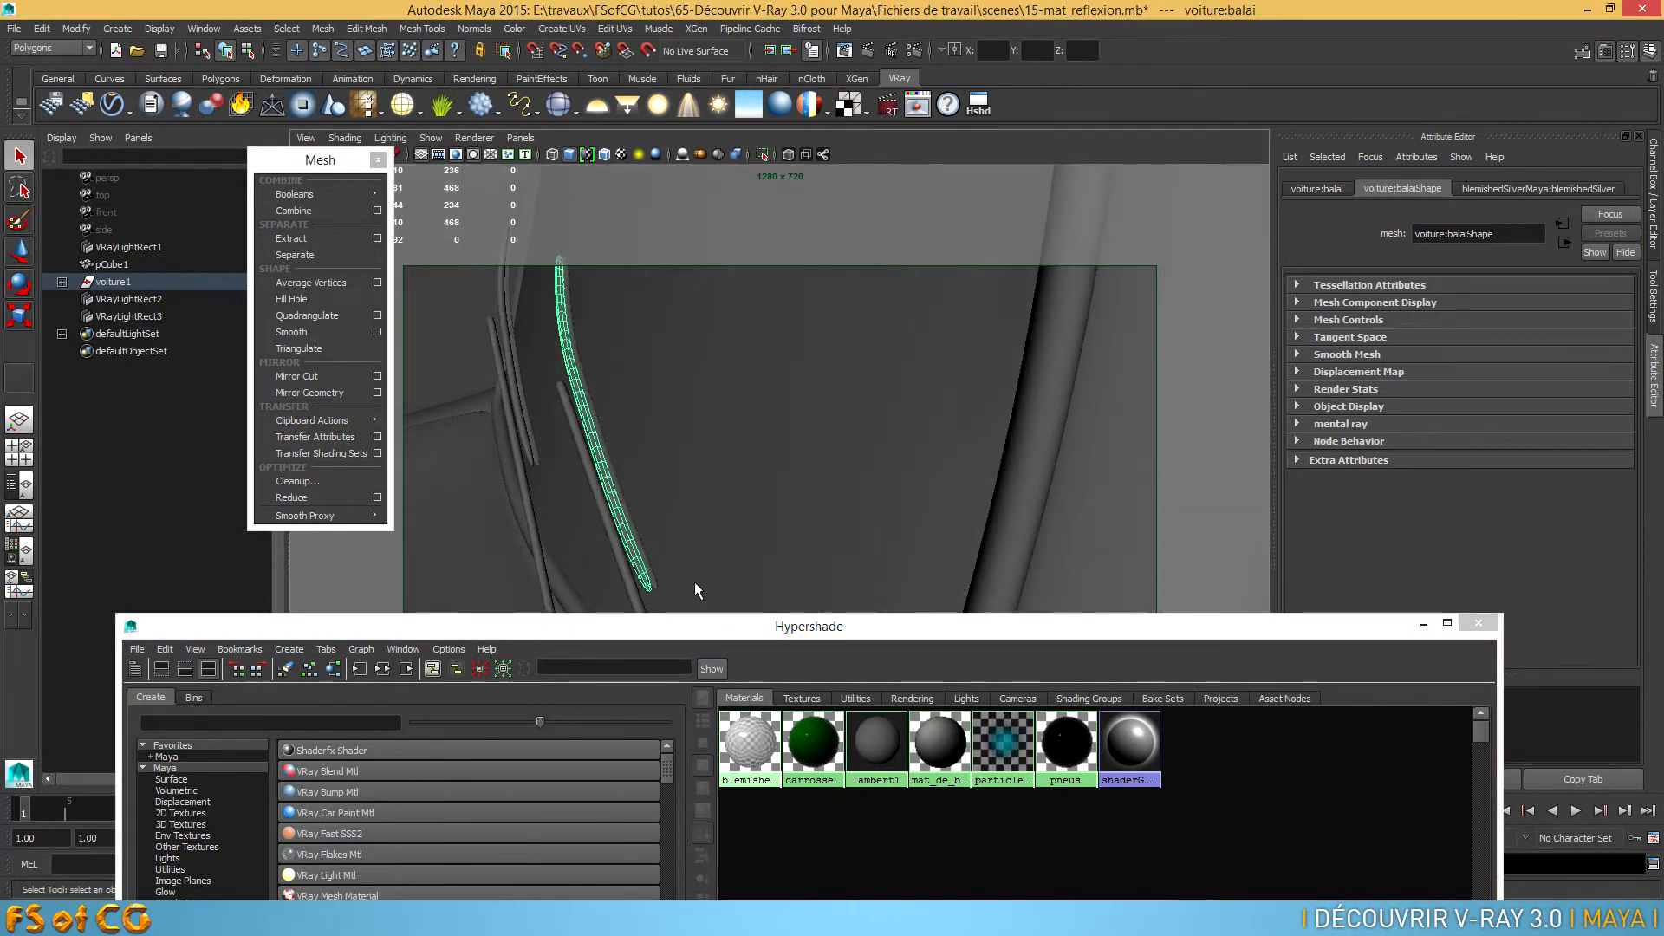
click(611, 462)
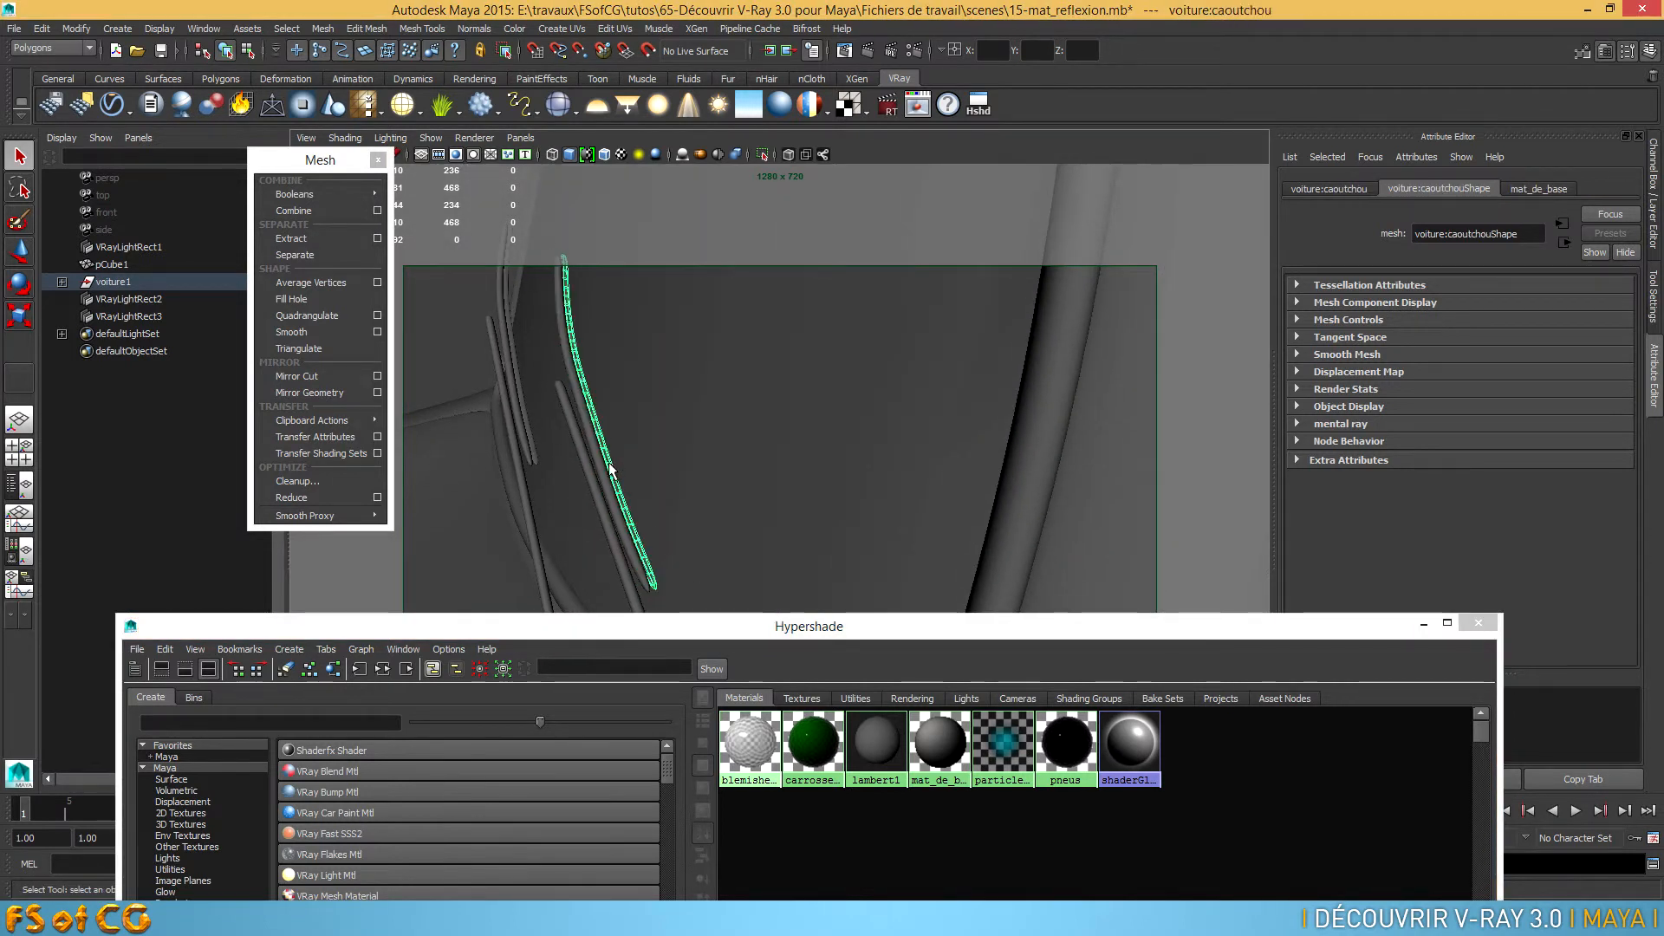
shift+click(513, 356)
click(518, 352)
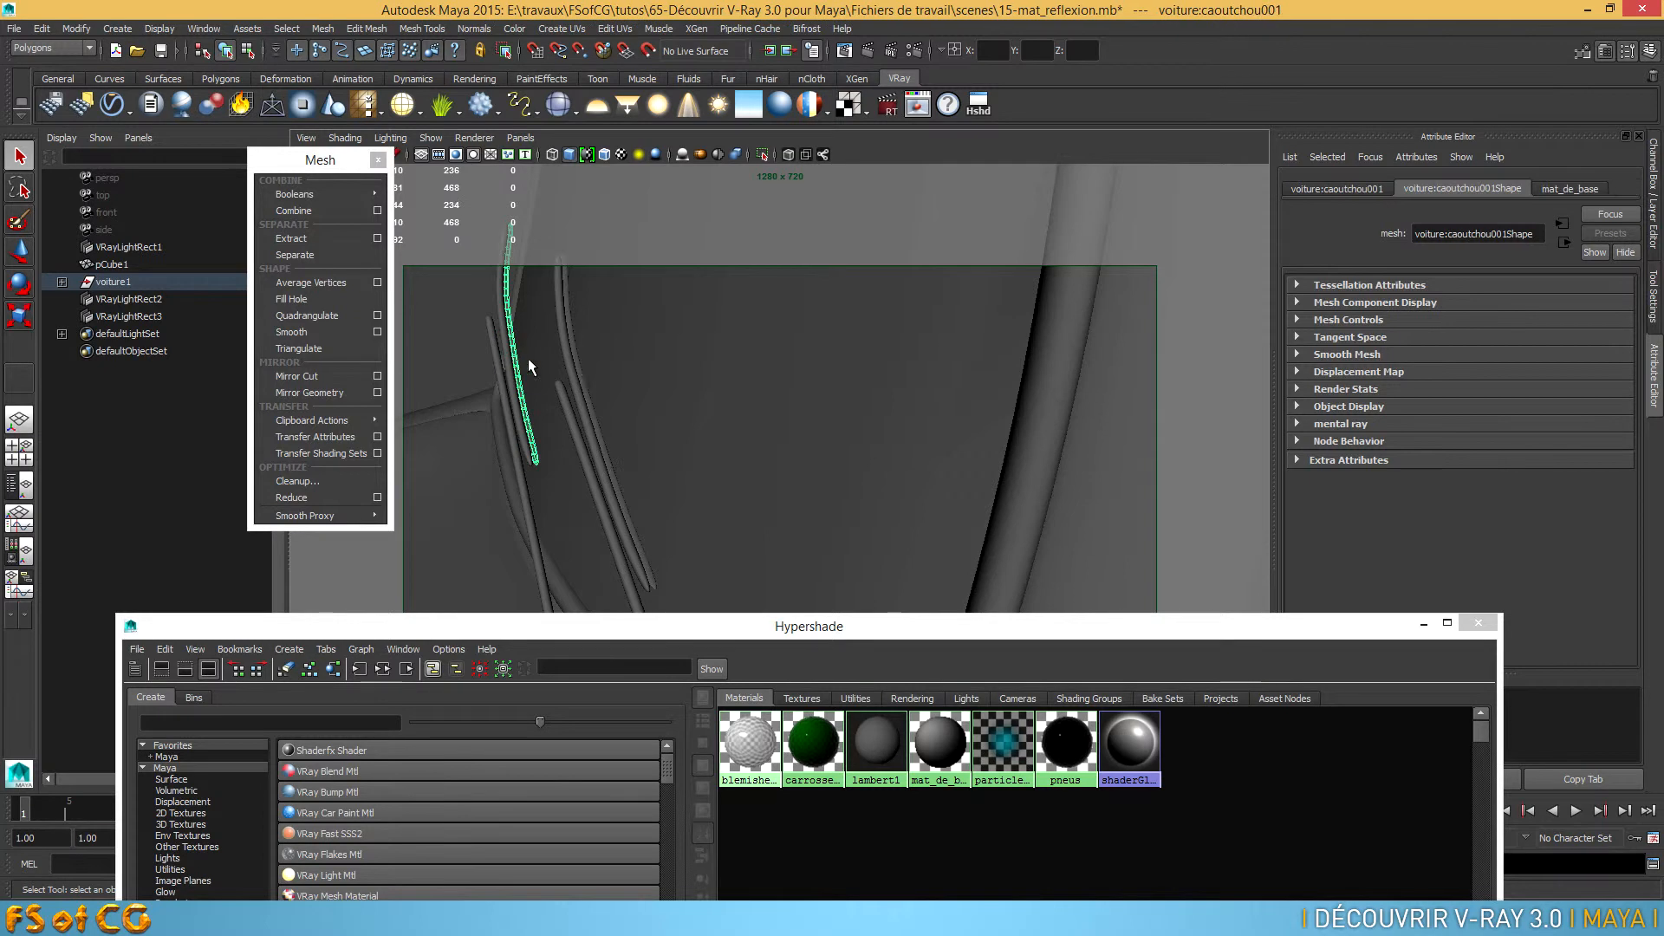
shift+click(580, 377)
alt+right_drag(590, 405, 794, 438)
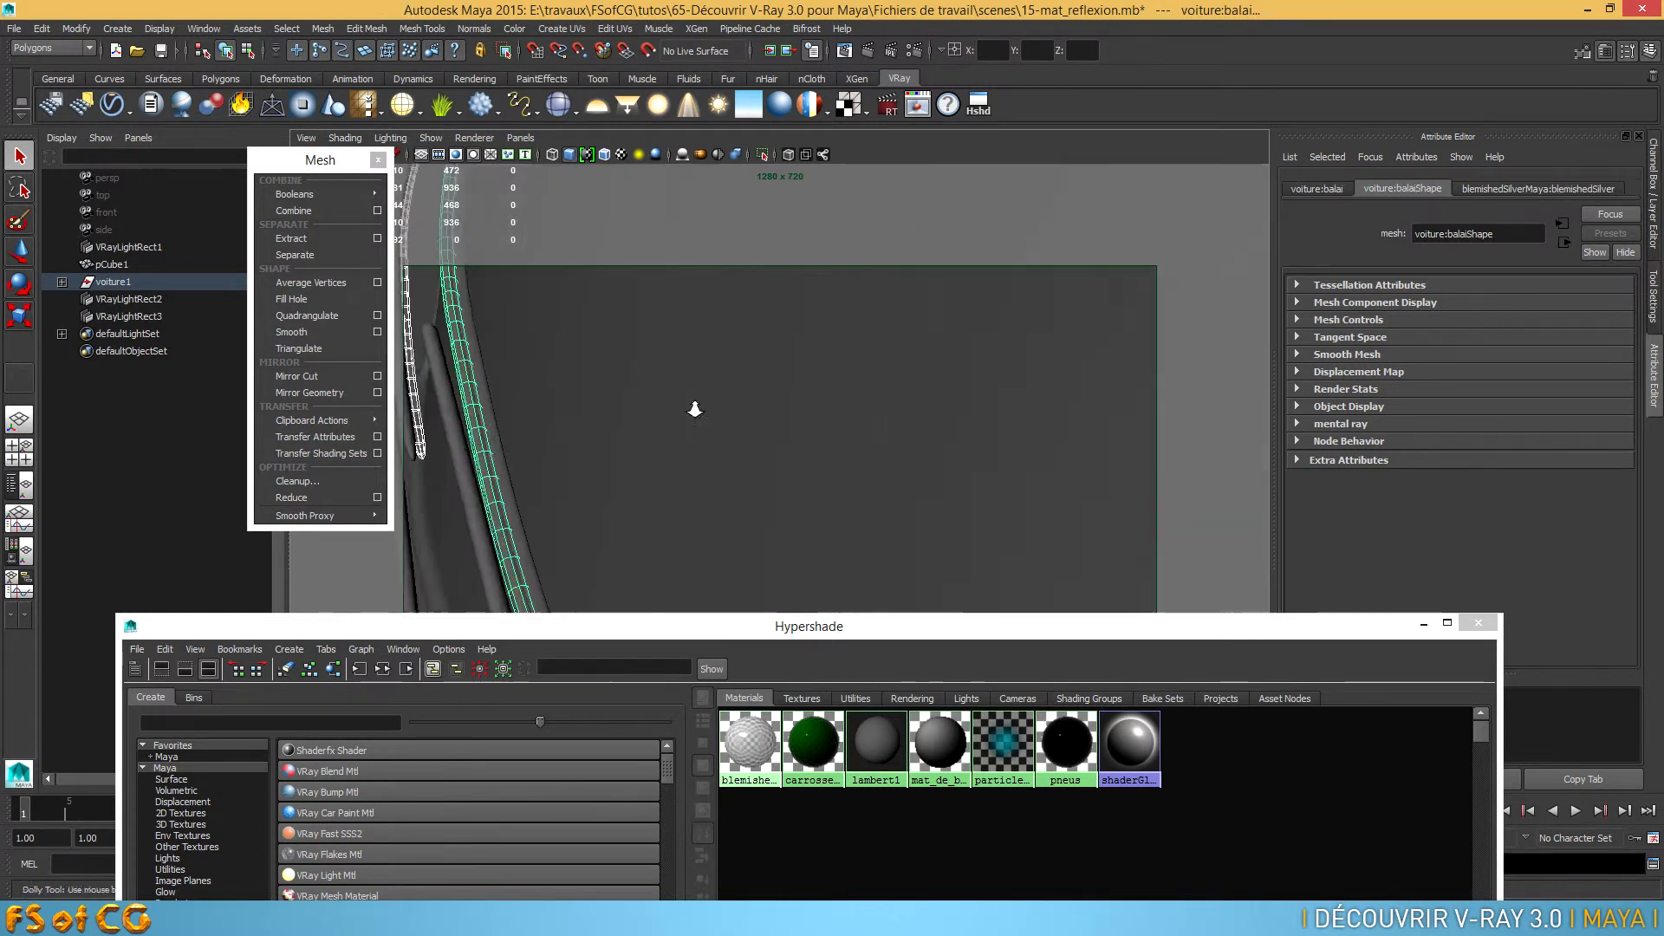
alt+middle_drag(616, 401, 729, 475)
click(653, 441)
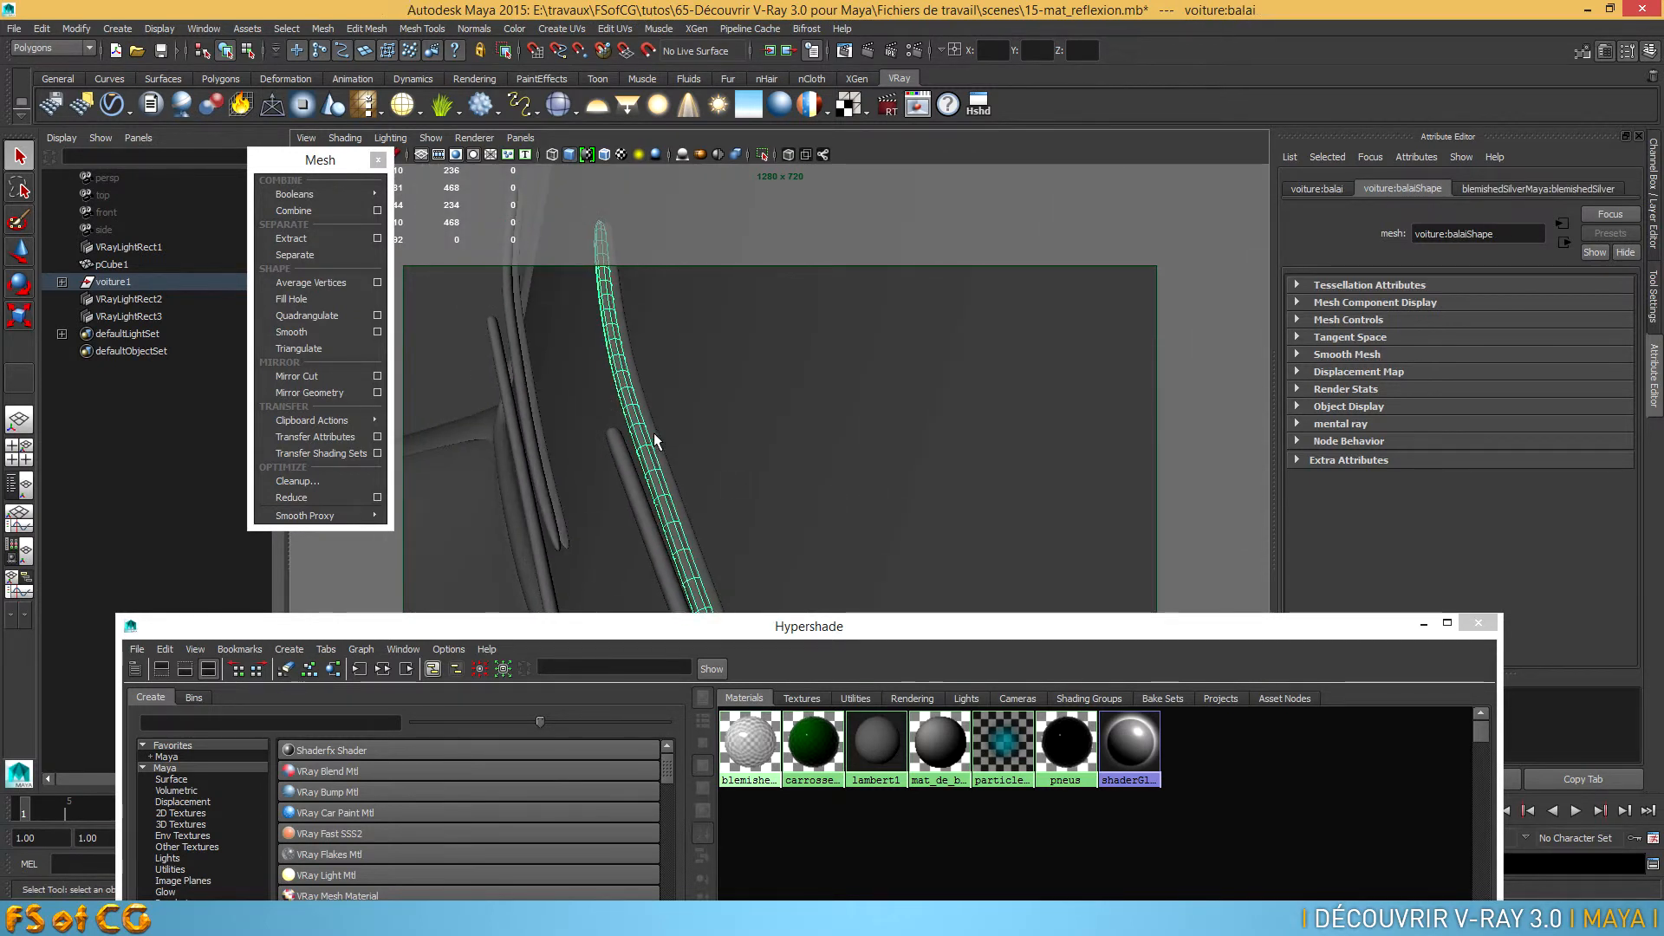
click(652, 440)
shift+click(534, 381)
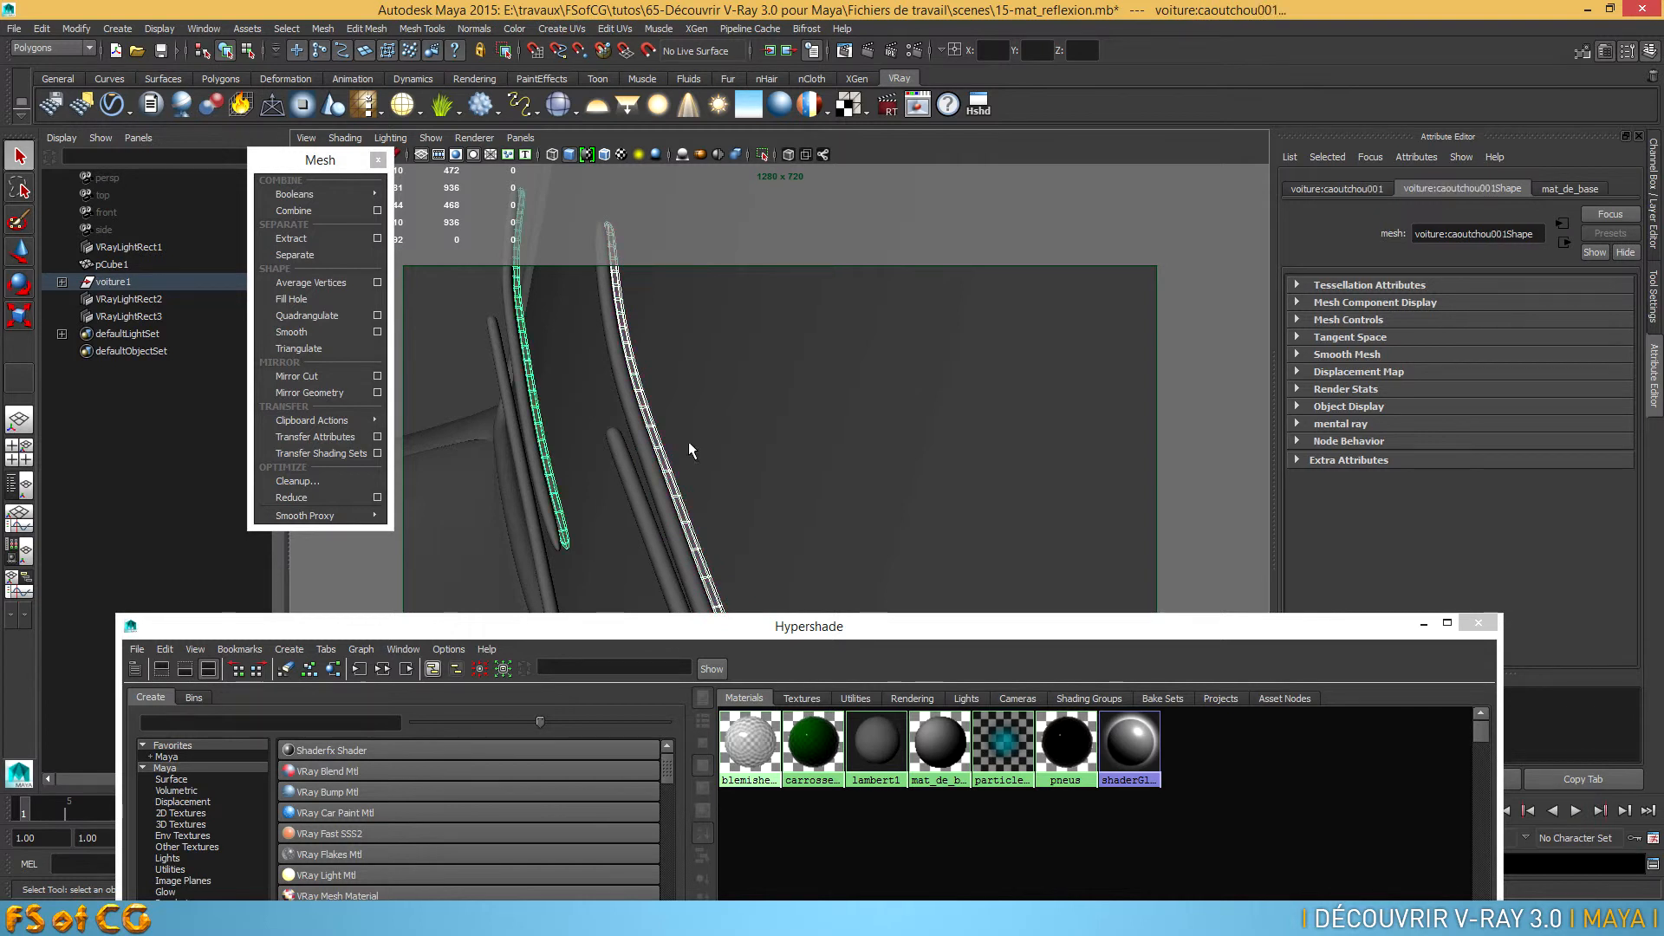
right_drag(1068, 724, 1067, 681)
Select the glass of the front headlights and hide it to expose the headlight interior
alt+right_drag(996, 484, 908, 483)
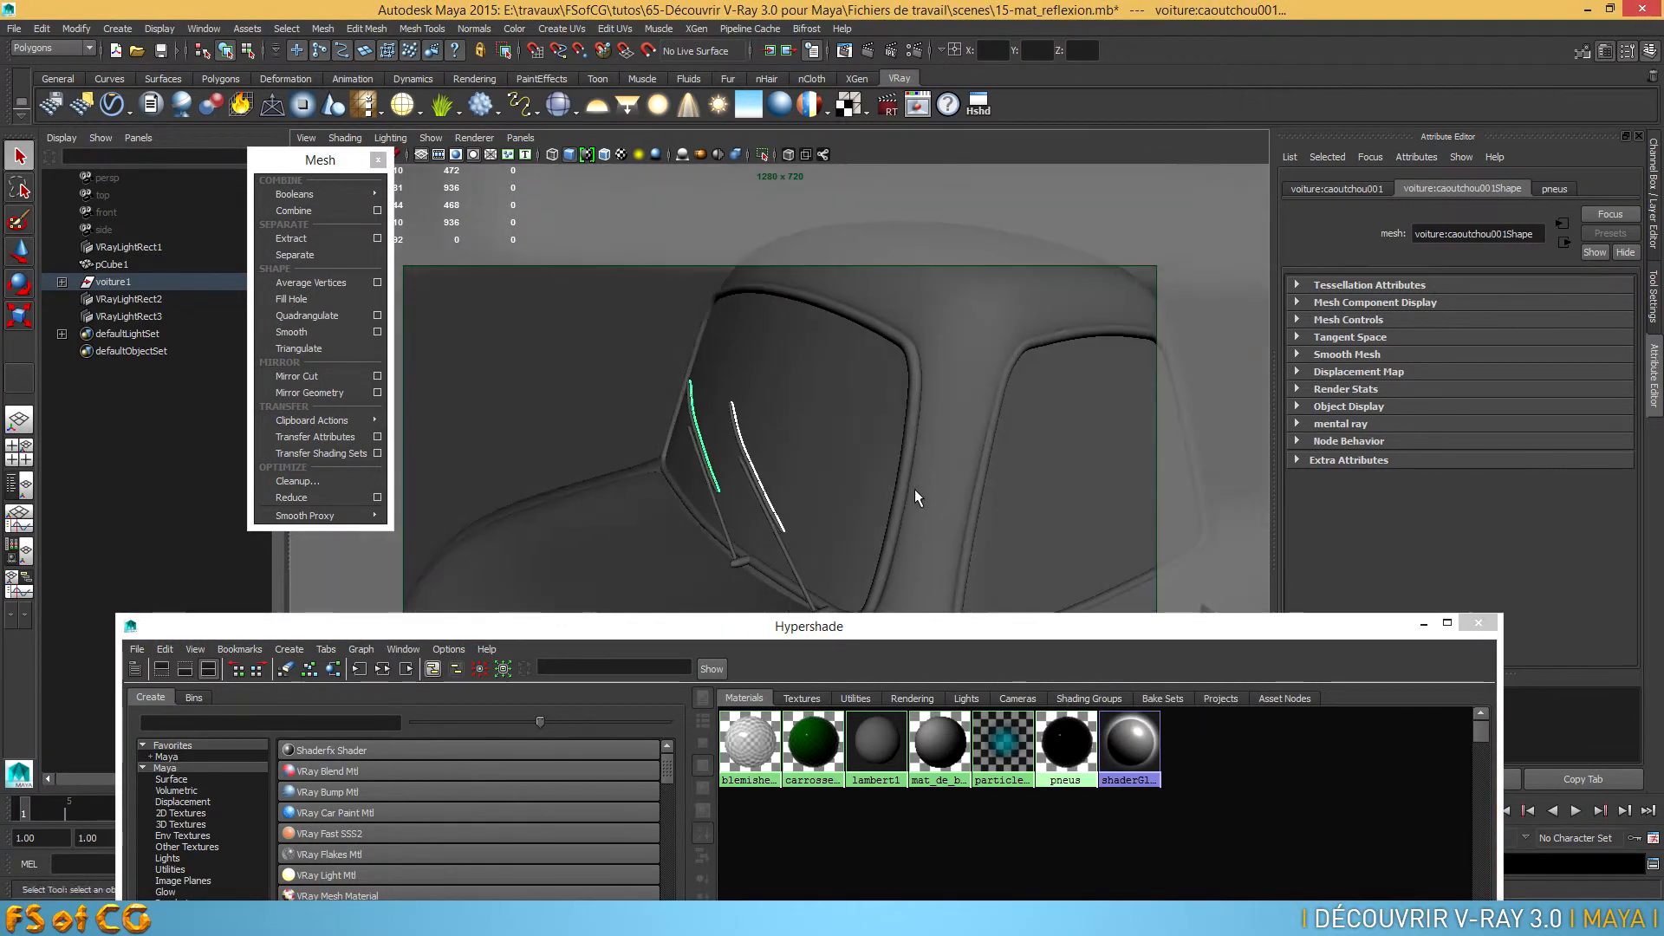
alt+middle_drag(908, 483, 919, 435)
alt+right_drag(980, 435, 827, 482)
alt+drag(827, 482, 865, 454)
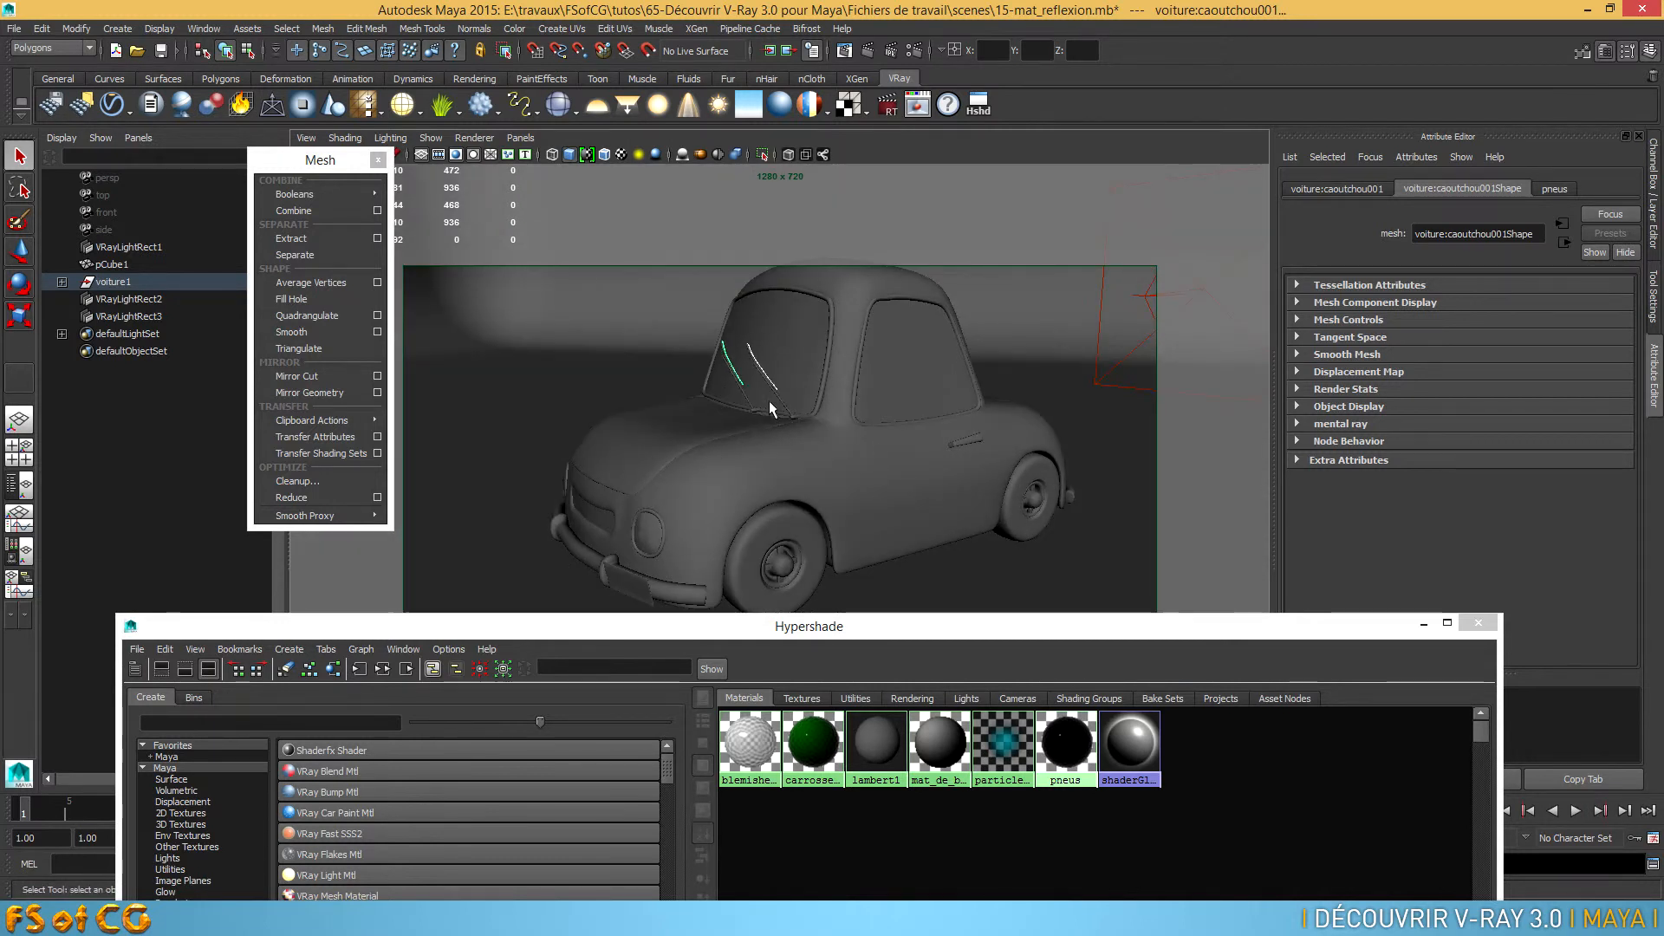
alt+drag(784, 445, 815, 507)
alt+middle_drag(815, 506, 834, 428)
alt+right_drag(835, 483, 988, 484)
alt+drag(988, 483, 901, 473)
click(899, 473)
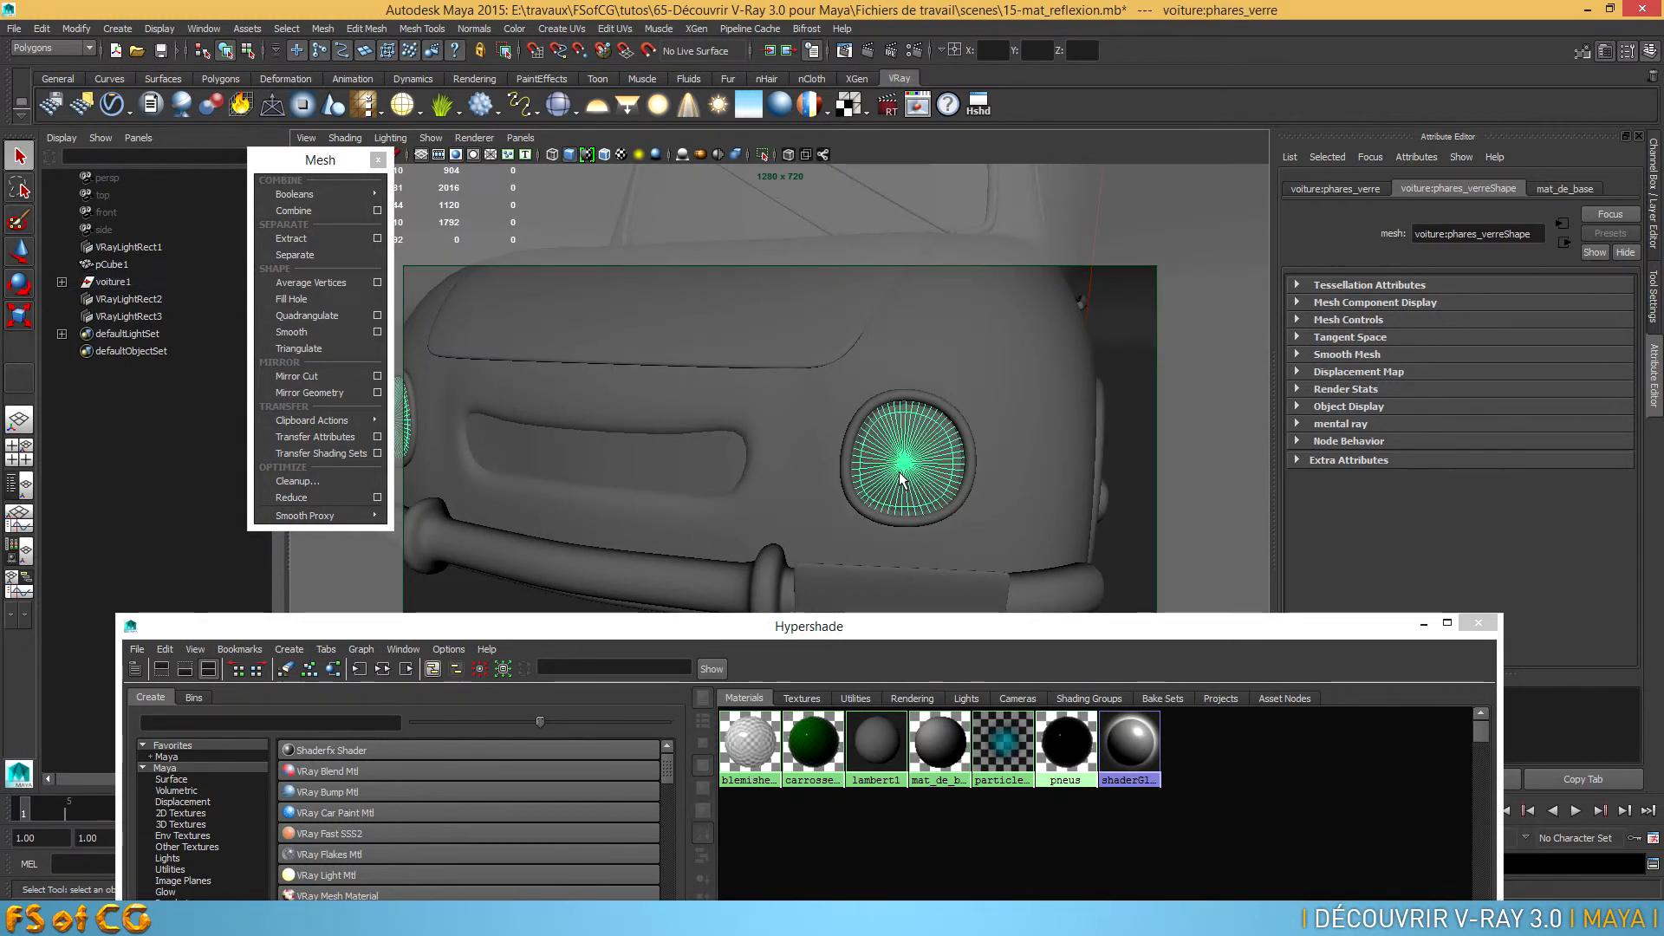
key(ctrl+h)
Select the inner reflector of the headlights and assign it the blemished silver material
alt+drag(915, 480, 772, 495)
click(819, 519)
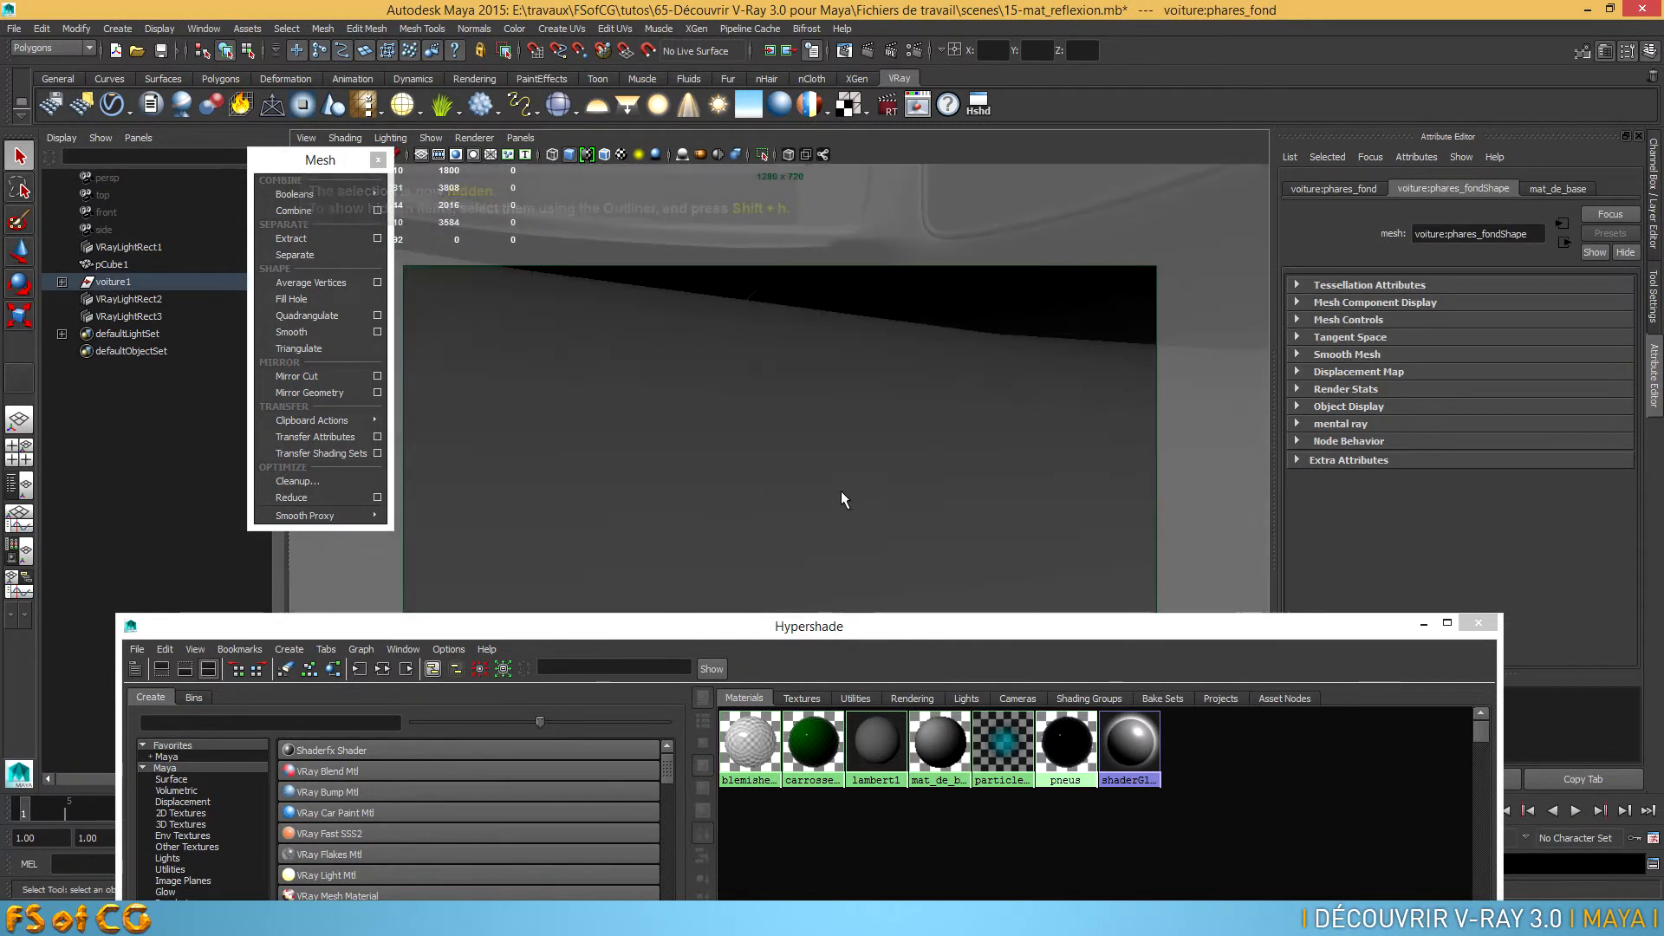
alt+right_drag(771, 495, 612, 484)
alt+drag(871, 492, 859, 450)
alt+right_drag(860, 450, 913, 404)
alt+drag(914, 404, 891, 491)
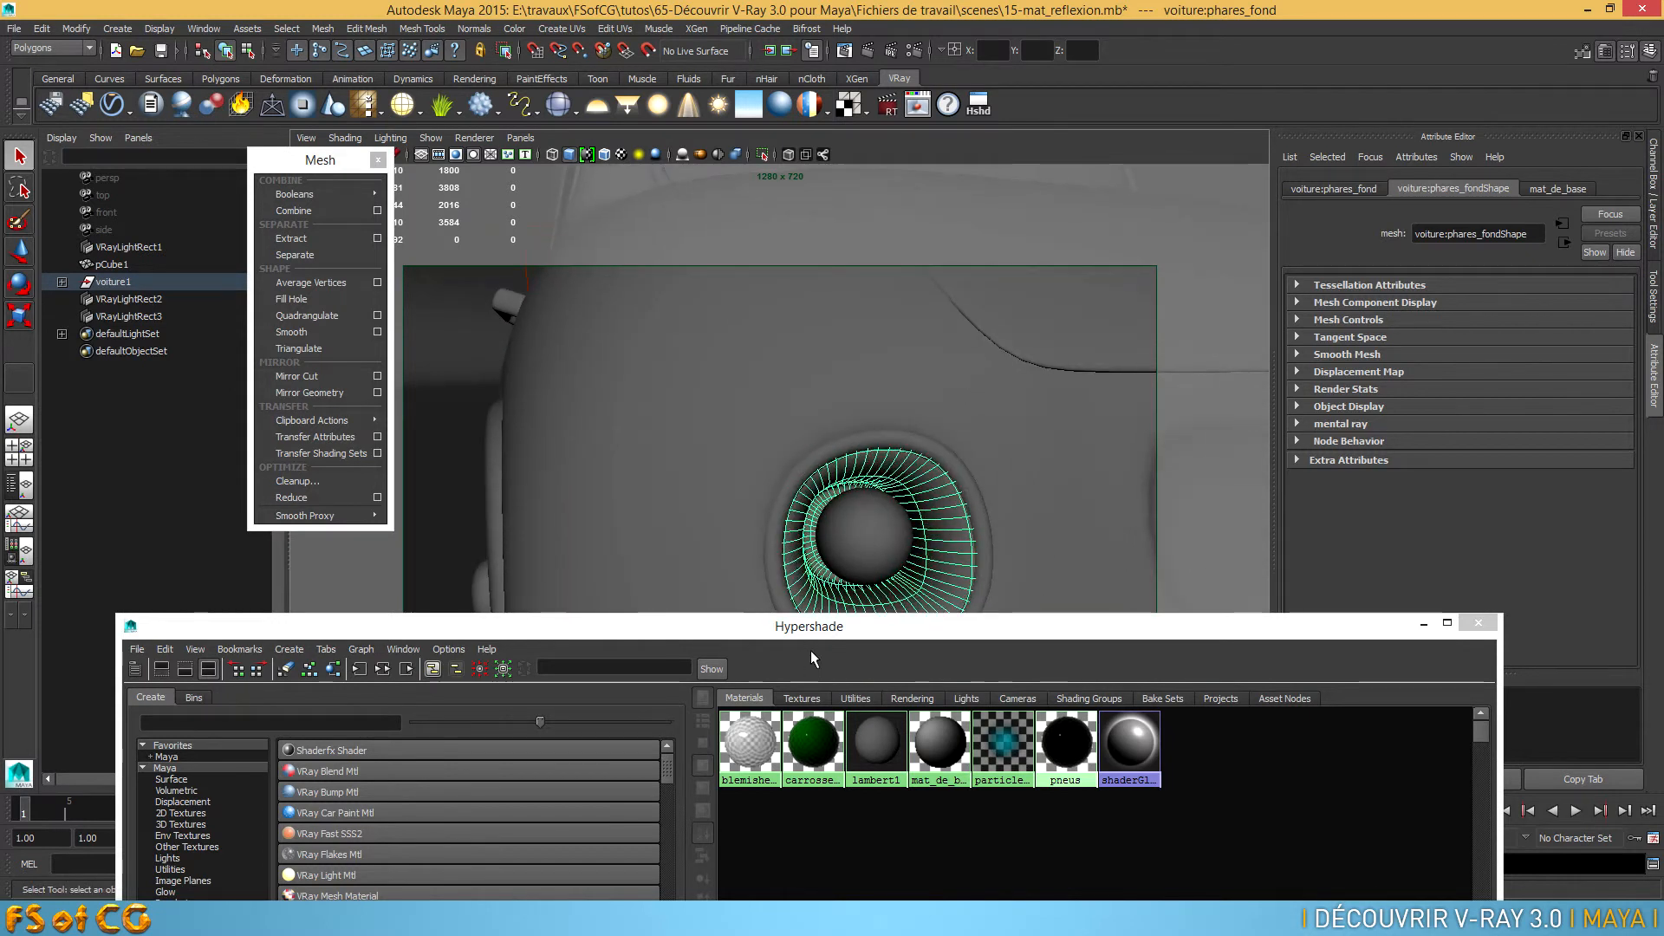
right_drag(753, 733, 763, 675)
Select the car body around the headlights and switch it to unsmoothed mesh display
alt+right_drag(926, 544, 797, 528)
alt+drag(798, 529, 1035, 518)
alt+middle_drag(943, 459, 931, 479)
alt+right_drag(931, 478, 1064, 499)
alt+middle_drag(1064, 499, 884, 494)
alt+right_drag(884, 495, 1044, 482)
alt+middle_drag(1044, 482, 978, 508)
click(1016, 420)
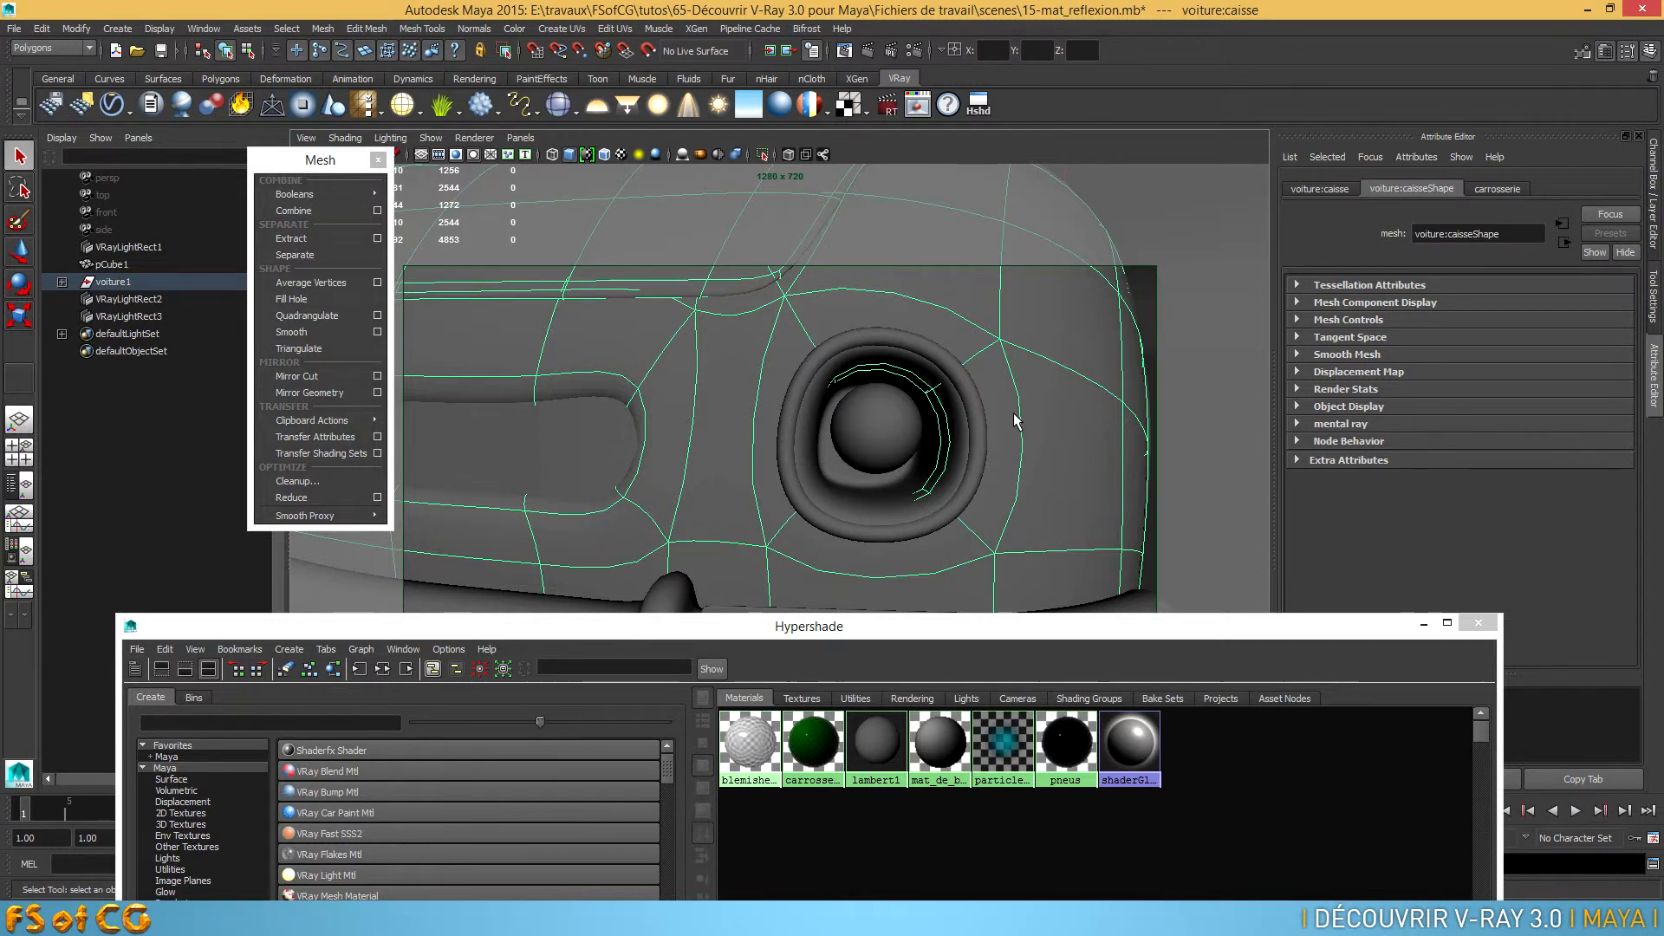
key(1)
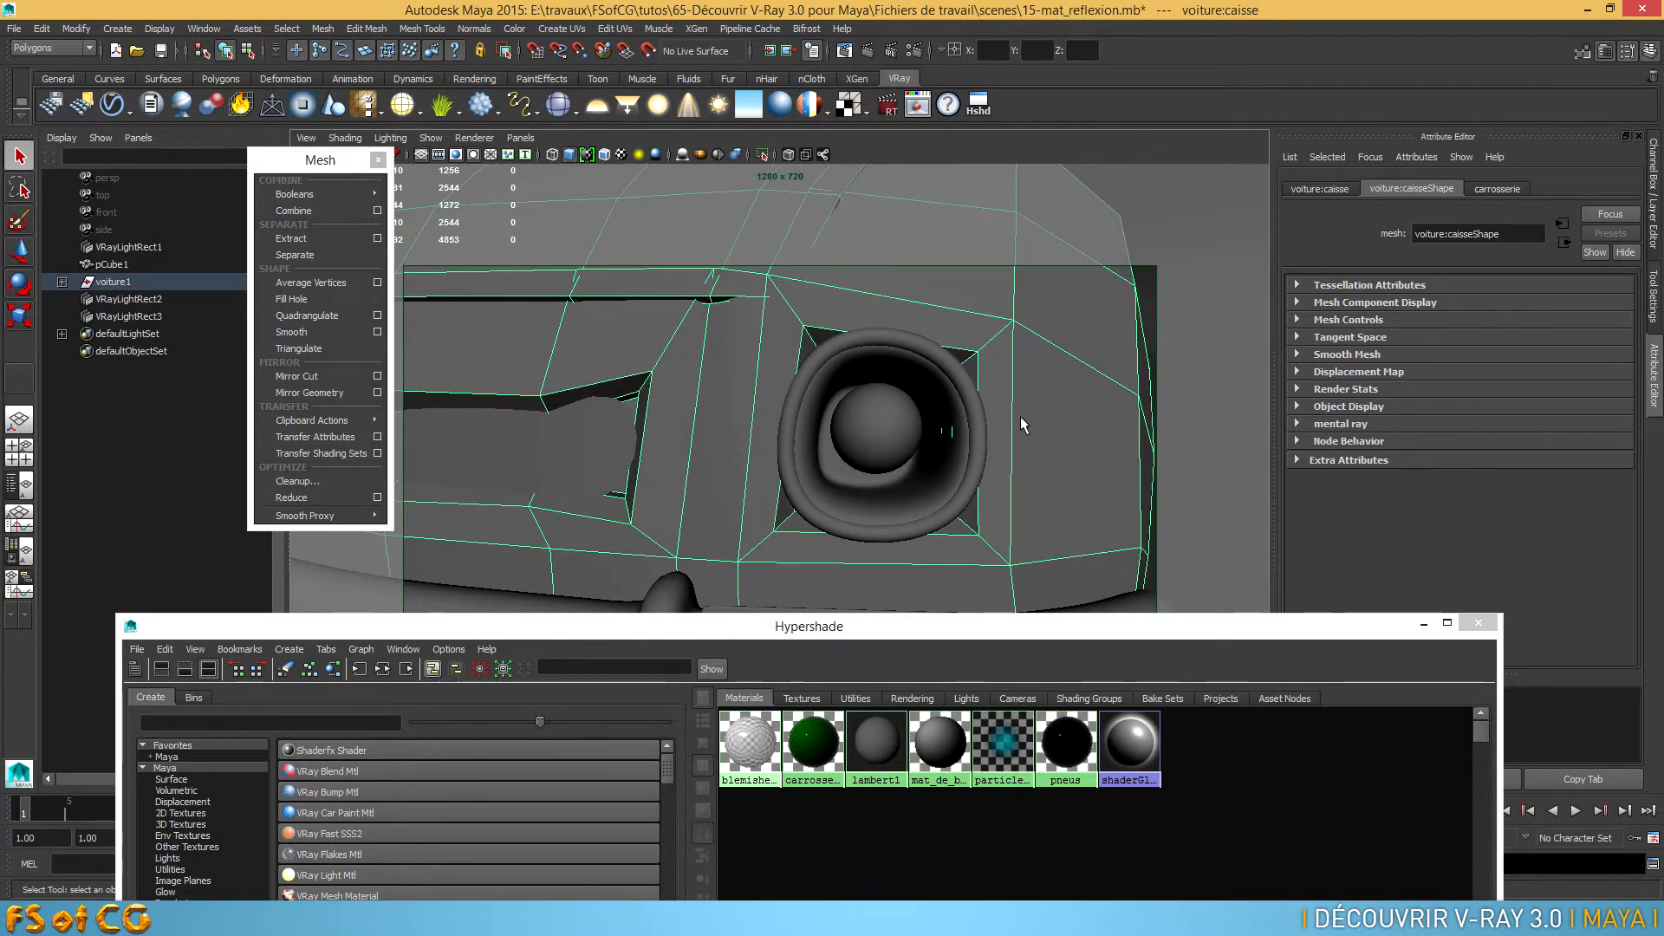
Restore the smoothed display of the car body and select the inner reflector of the headlights
alt+drag(985, 454, 918, 451)
key(3)
click(694, 491)
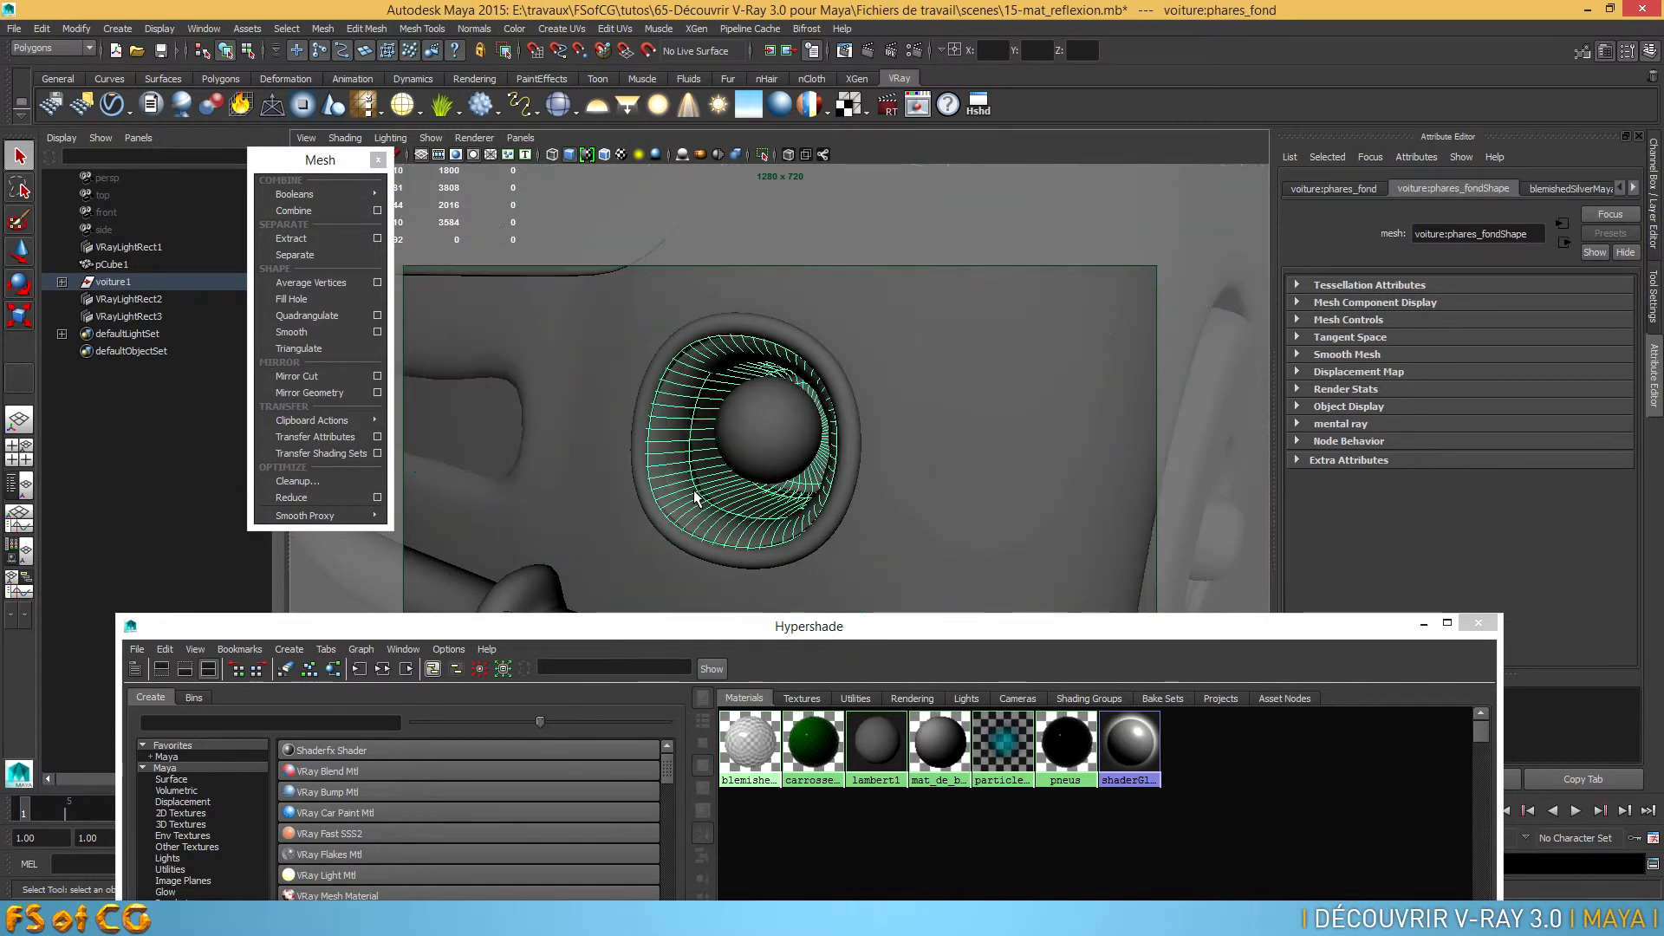
alt+drag(694, 491, 879, 450)
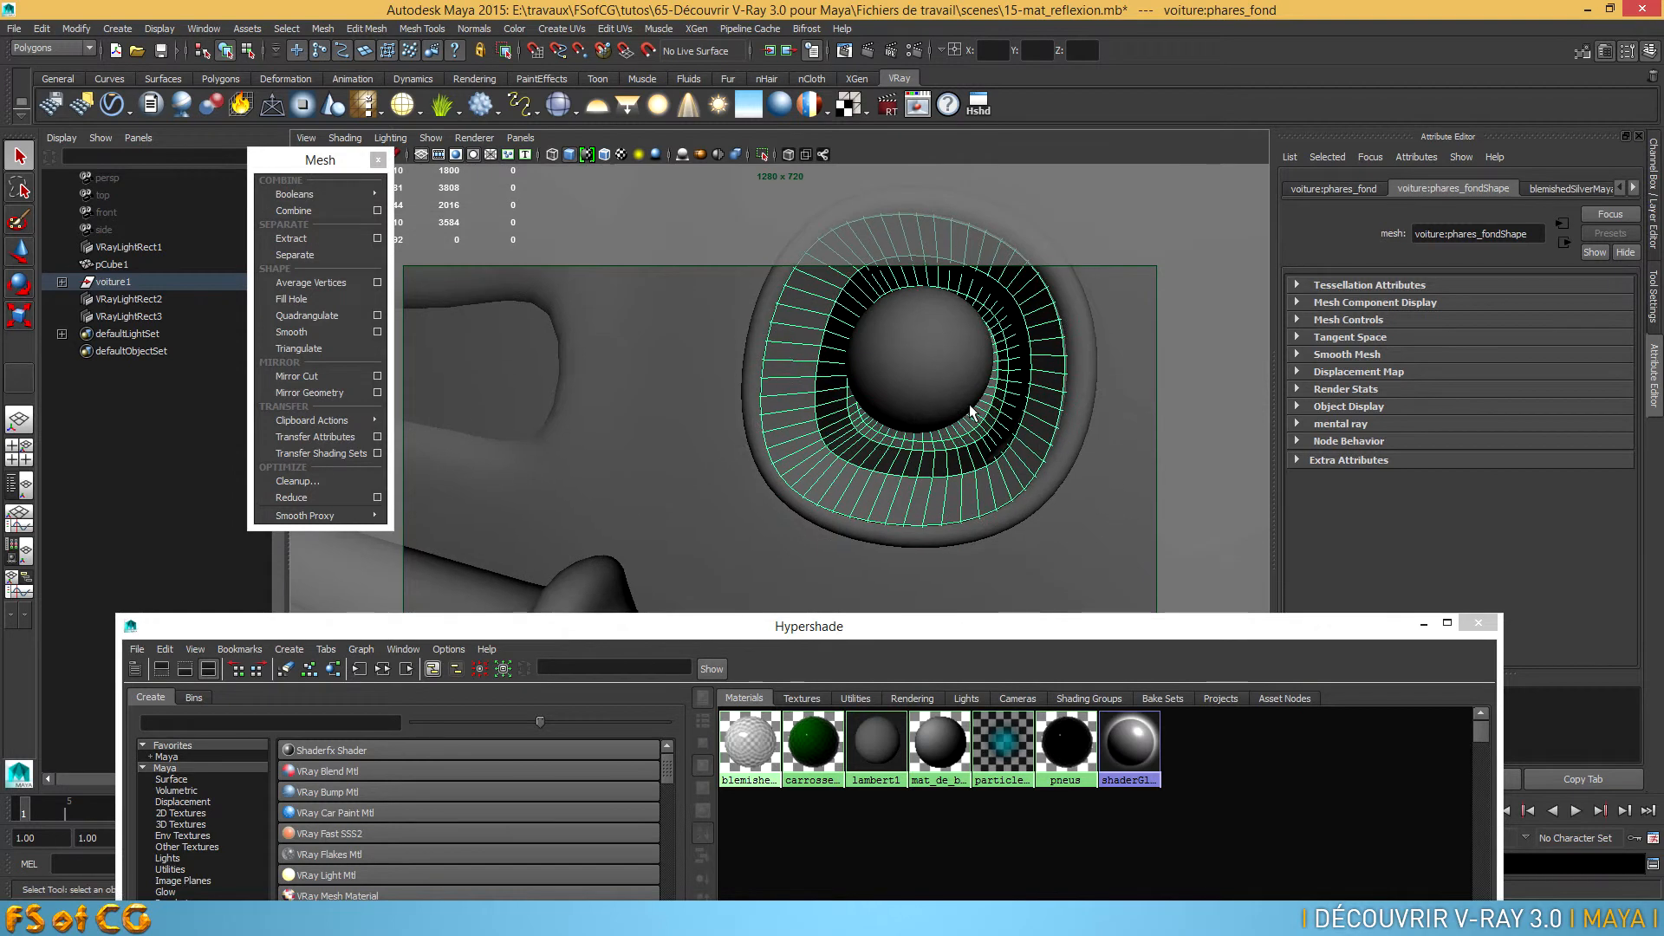
Select the two inner edge loops of one headlight's reflector around the bulb and adjust their scale and depth
right_drag(1027, 338, 1029, 297)
scroll(1010, 299, up, 5)
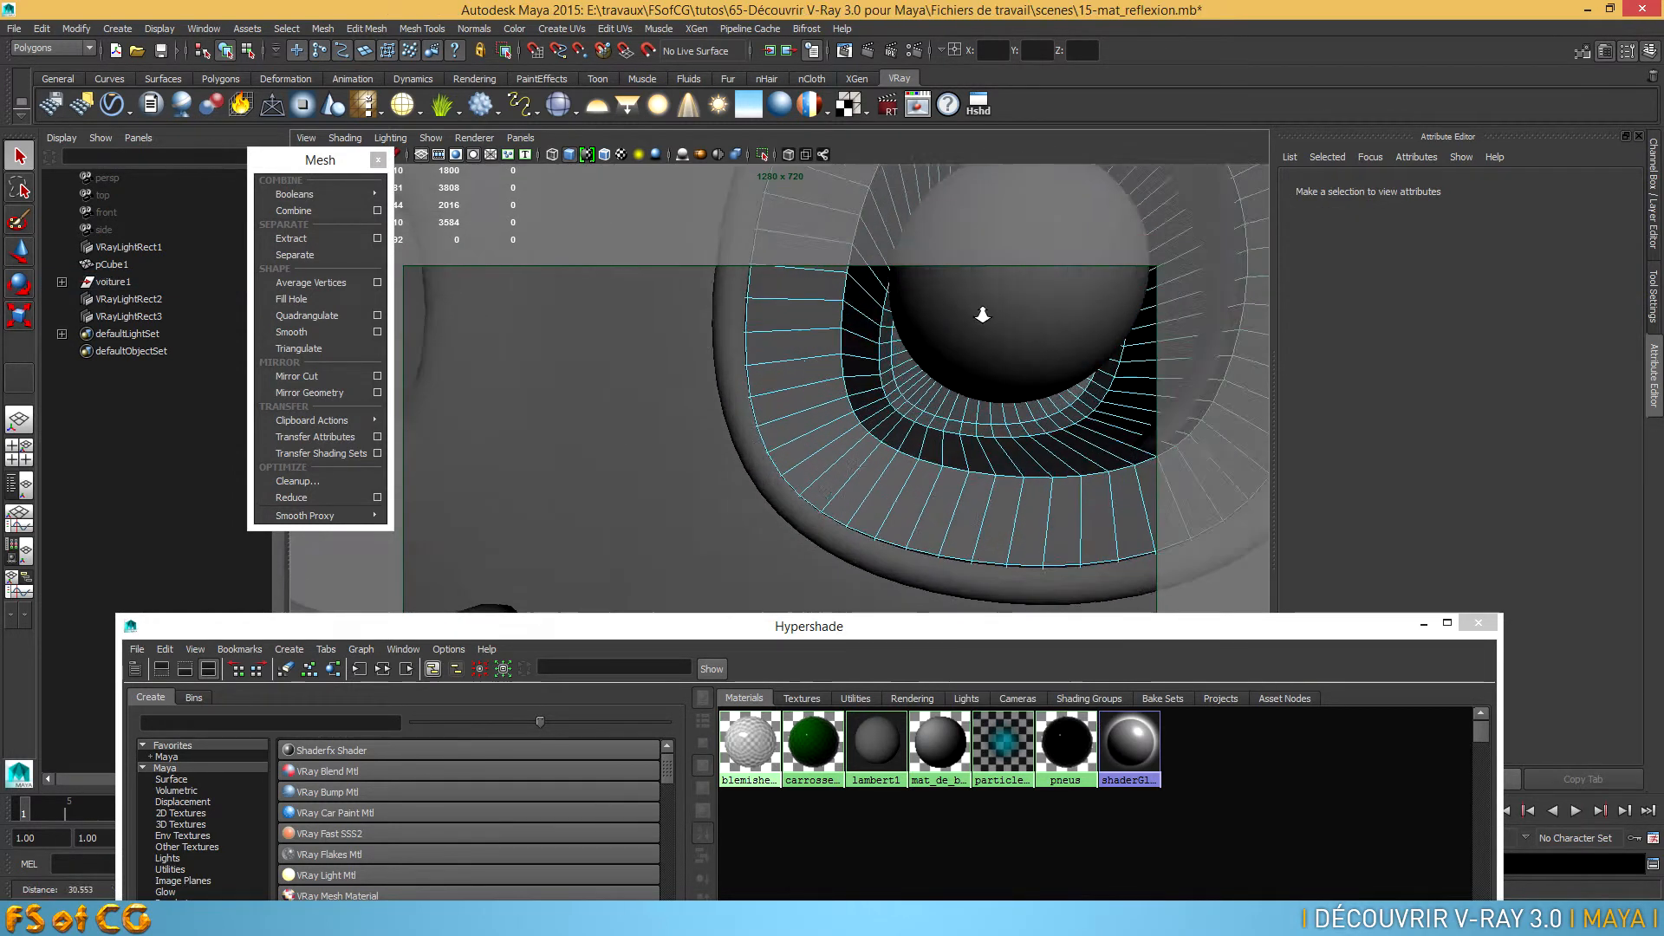
click(727, 356)
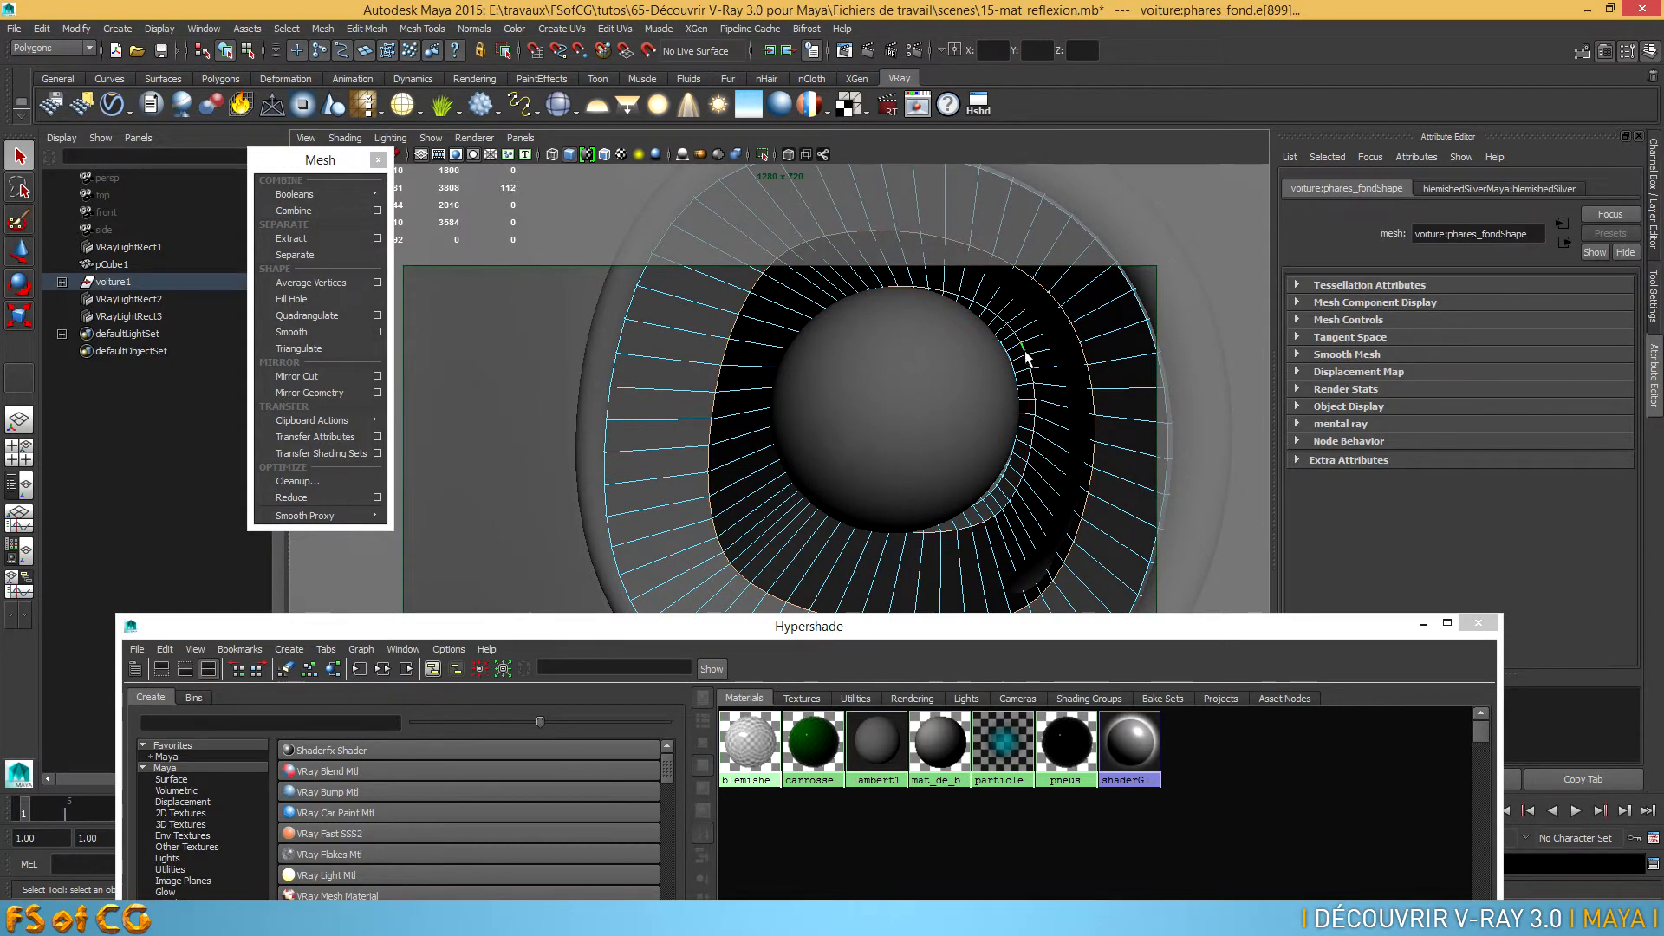
key(r)
drag(908, 424, 662, 471)
scroll(880, 466, down, 5)
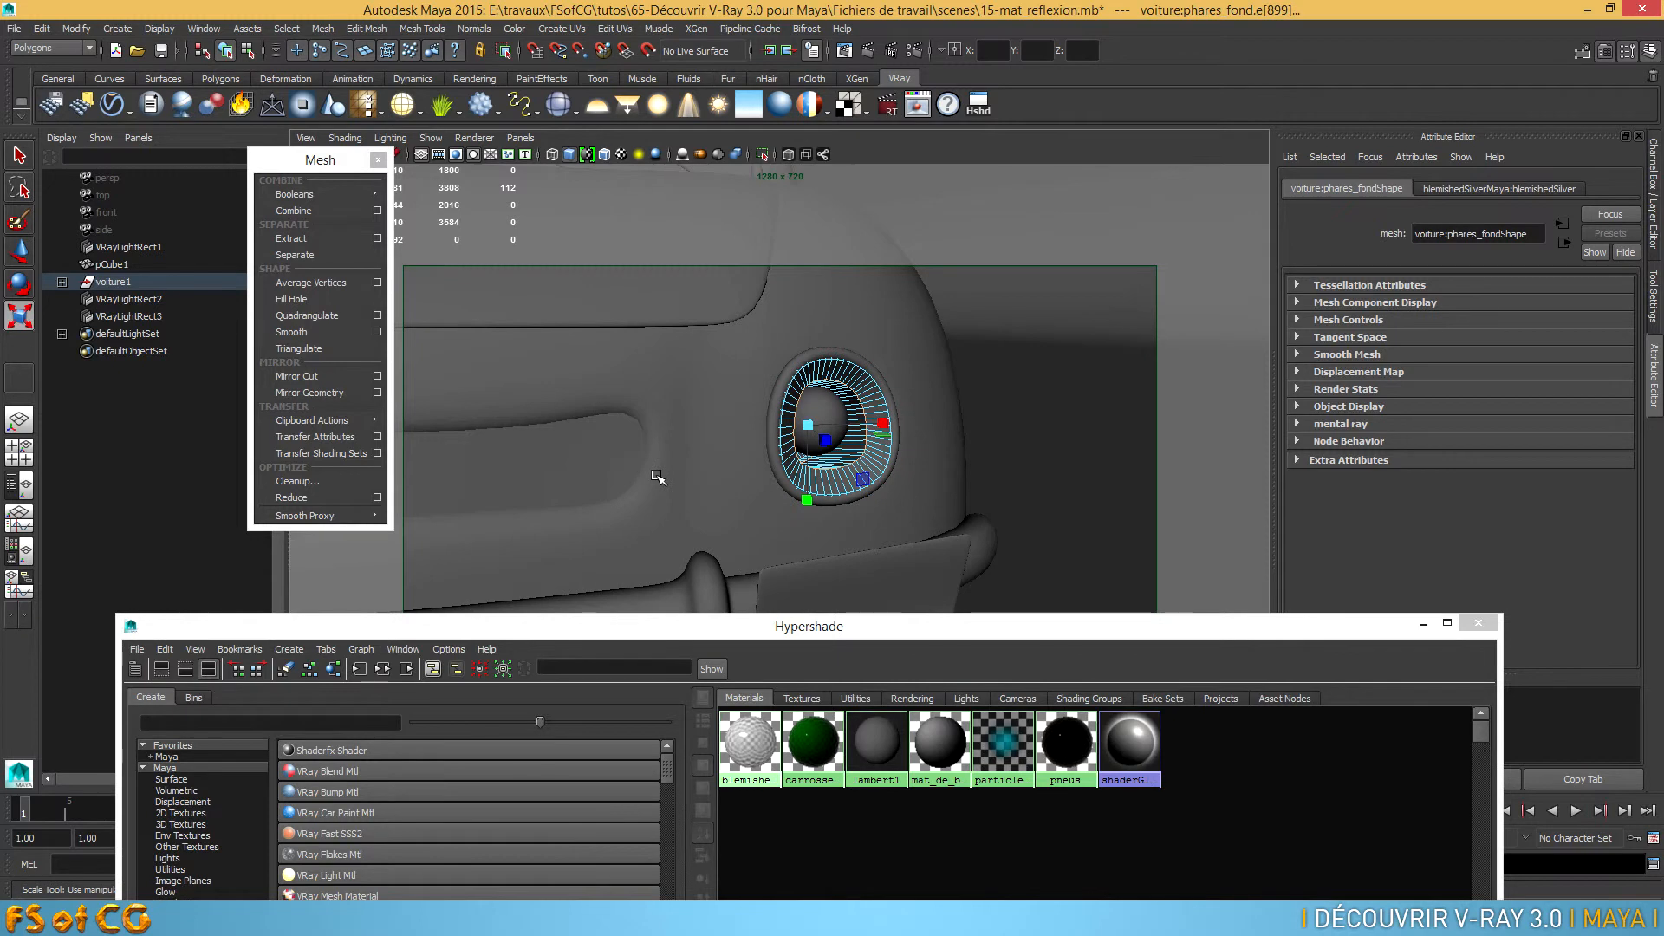
alt+drag(865, 482, 809, 491)
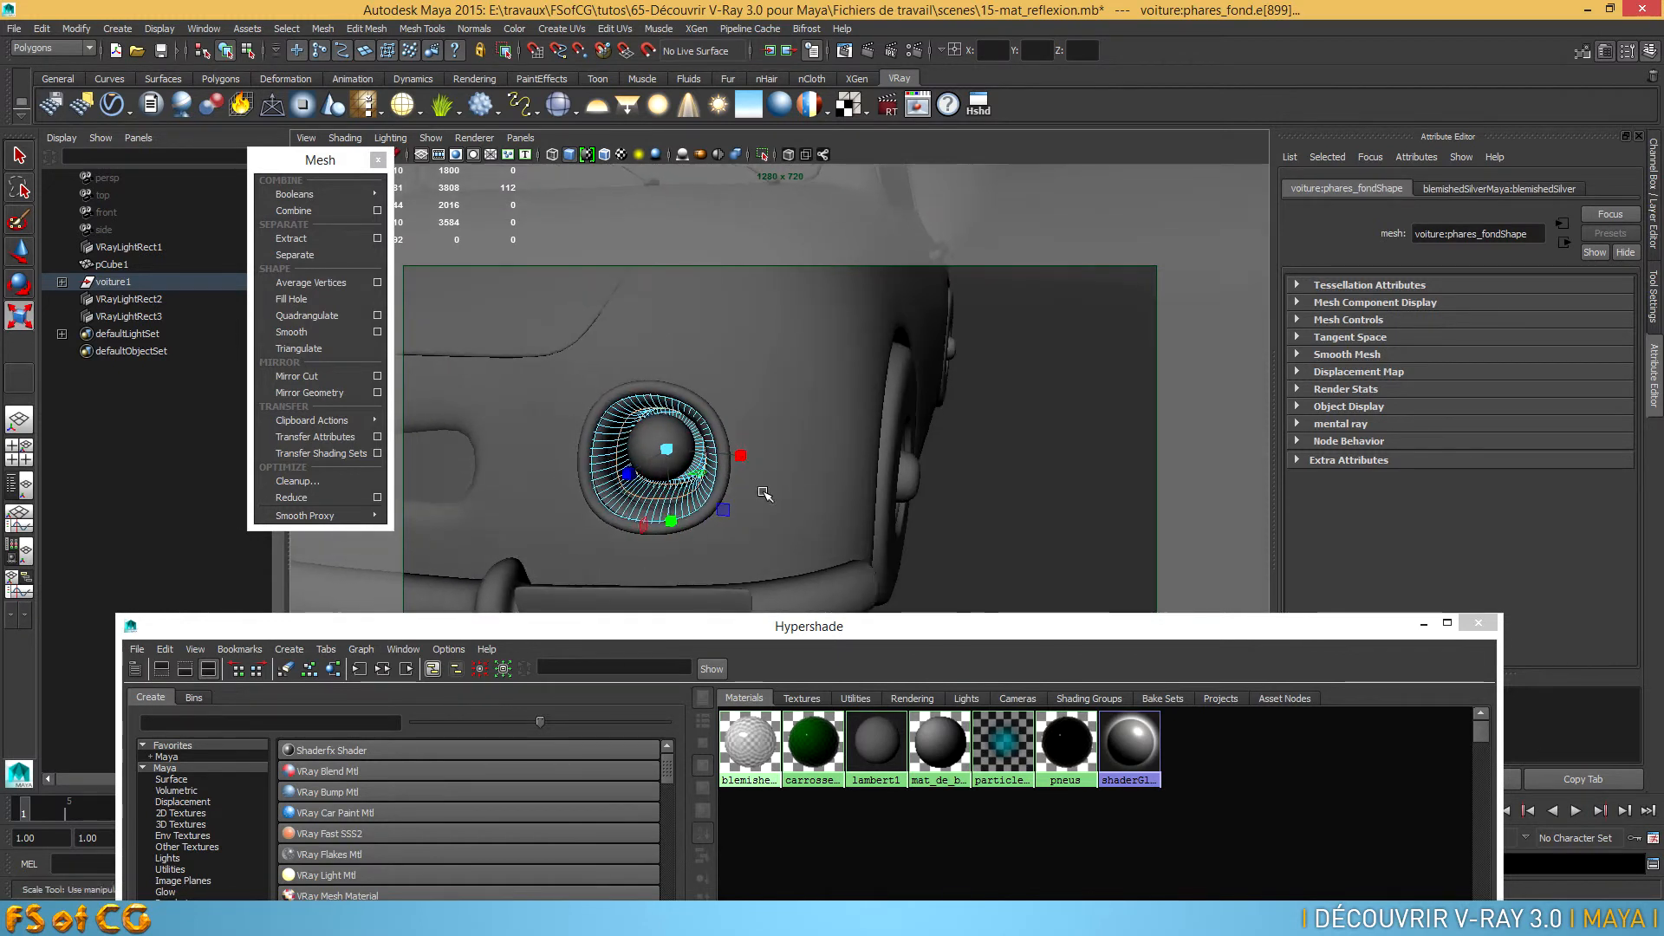
alt+right_drag(809, 490, 869, 492)
alt+middle_drag(869, 492, 1084, 478)
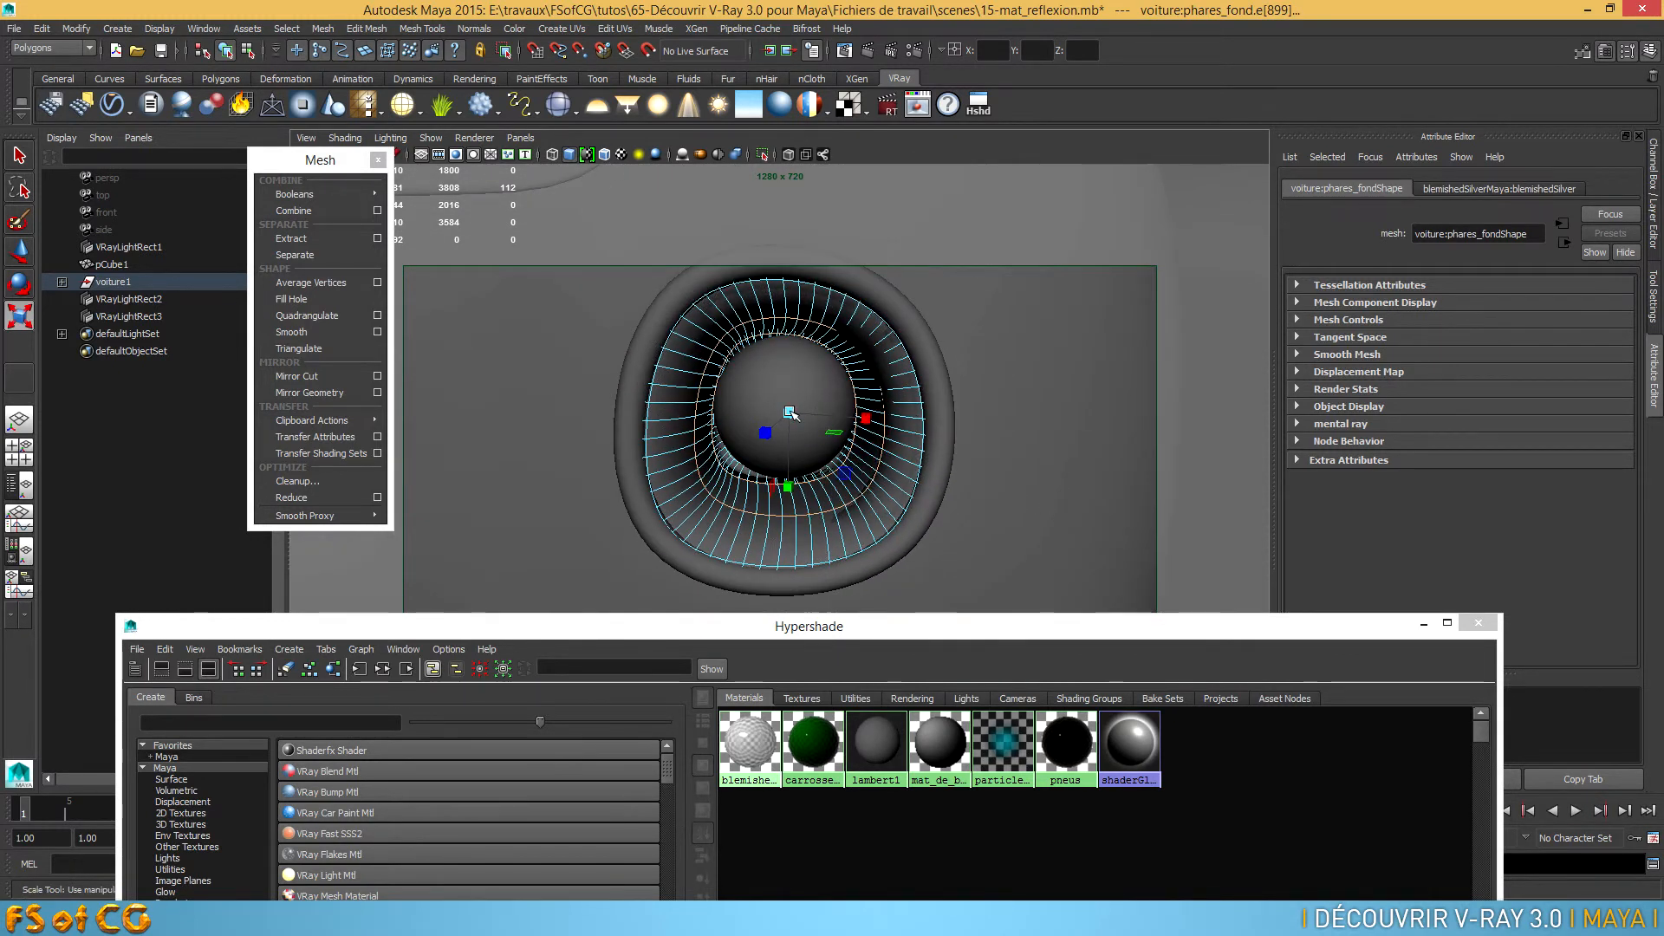
drag(789, 412, 850, 449)
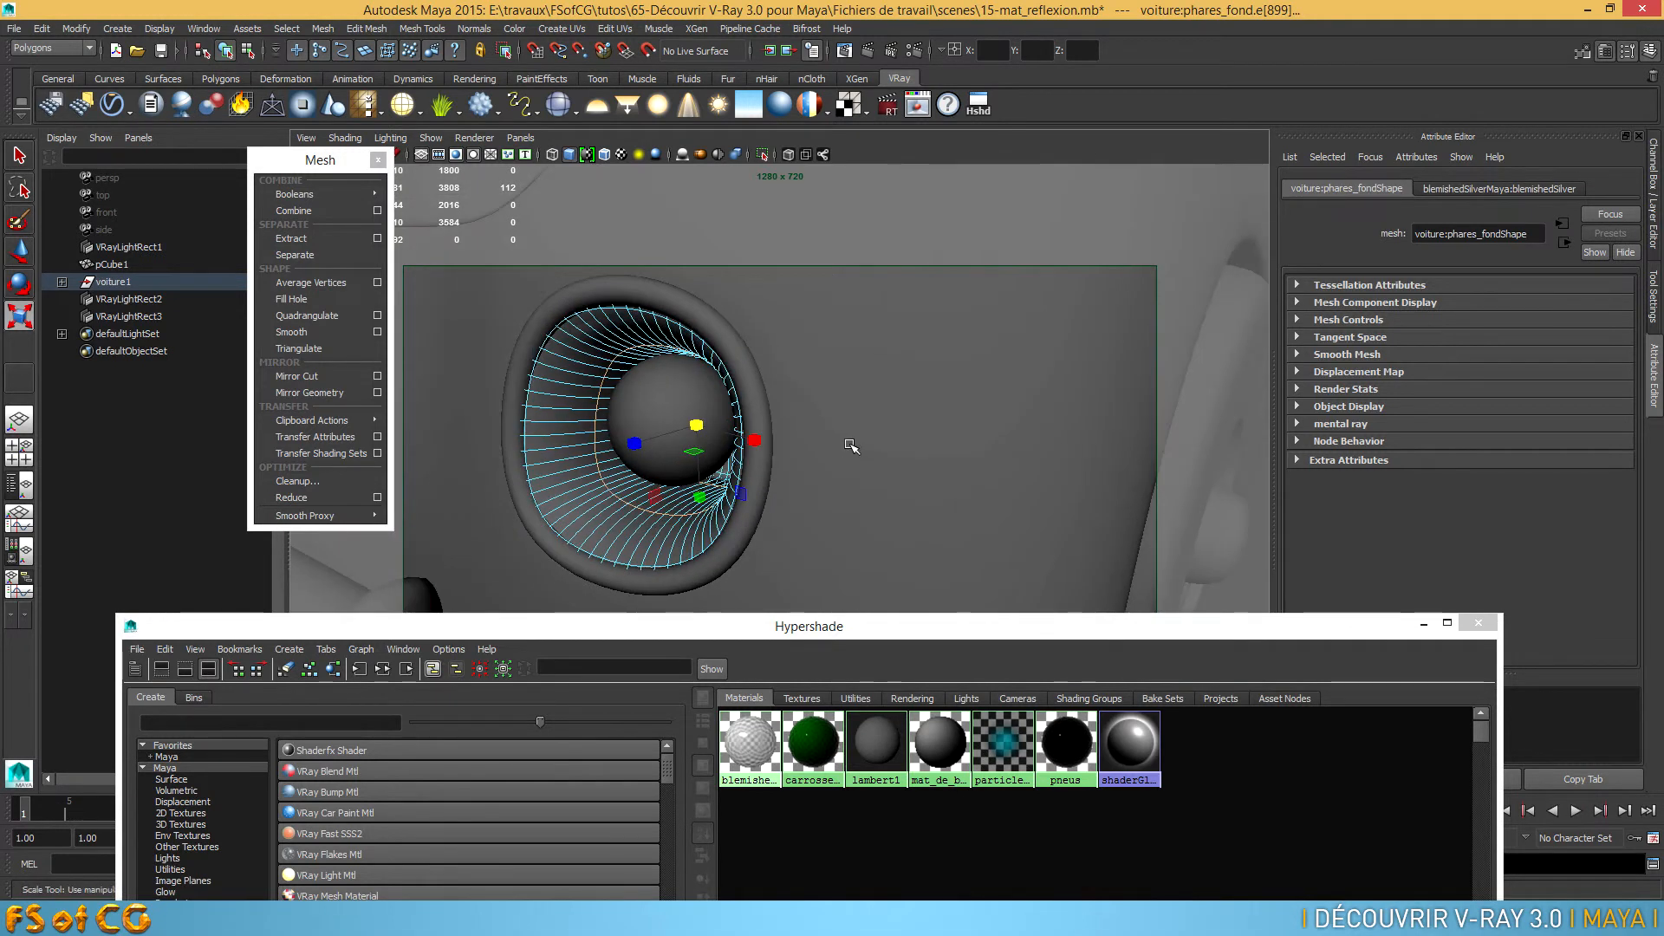
key(w)
drag(752, 409, 848, 433)
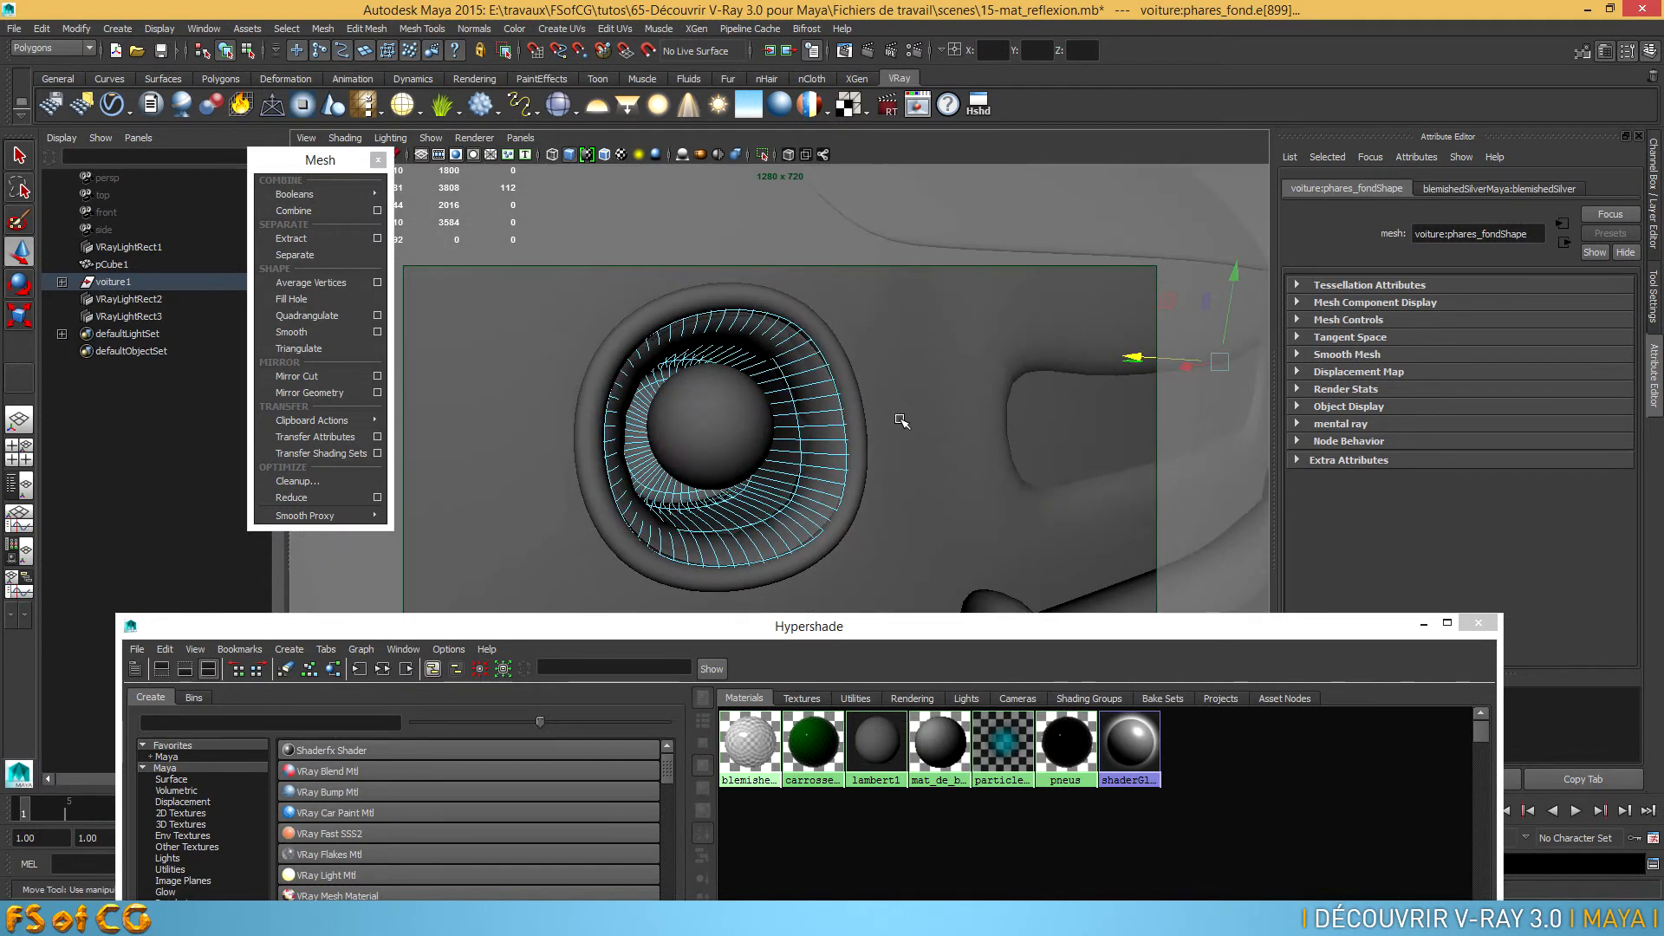
Select the two matching edge loops on the other headlight's reflector, scale them inward around the bulb and display the mesh smoothed
double_click(795, 396)
alt+right_drag(712, 425, 777, 430)
alt+drag(777, 430, 706, 500)
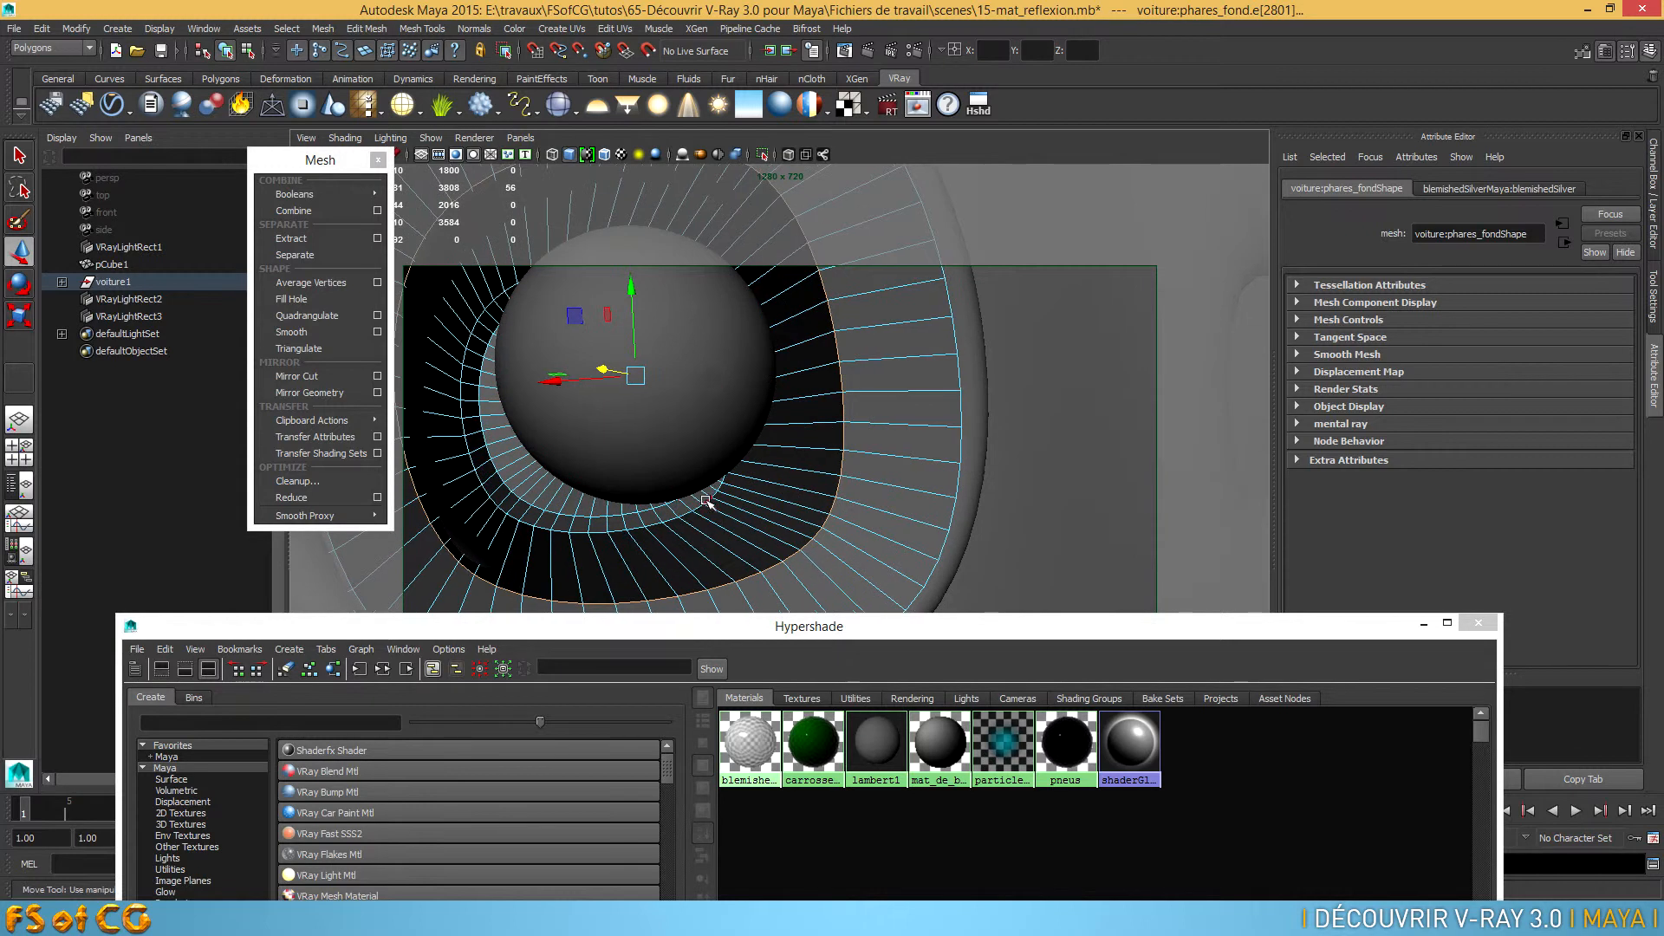
shift+double_click(687, 512)
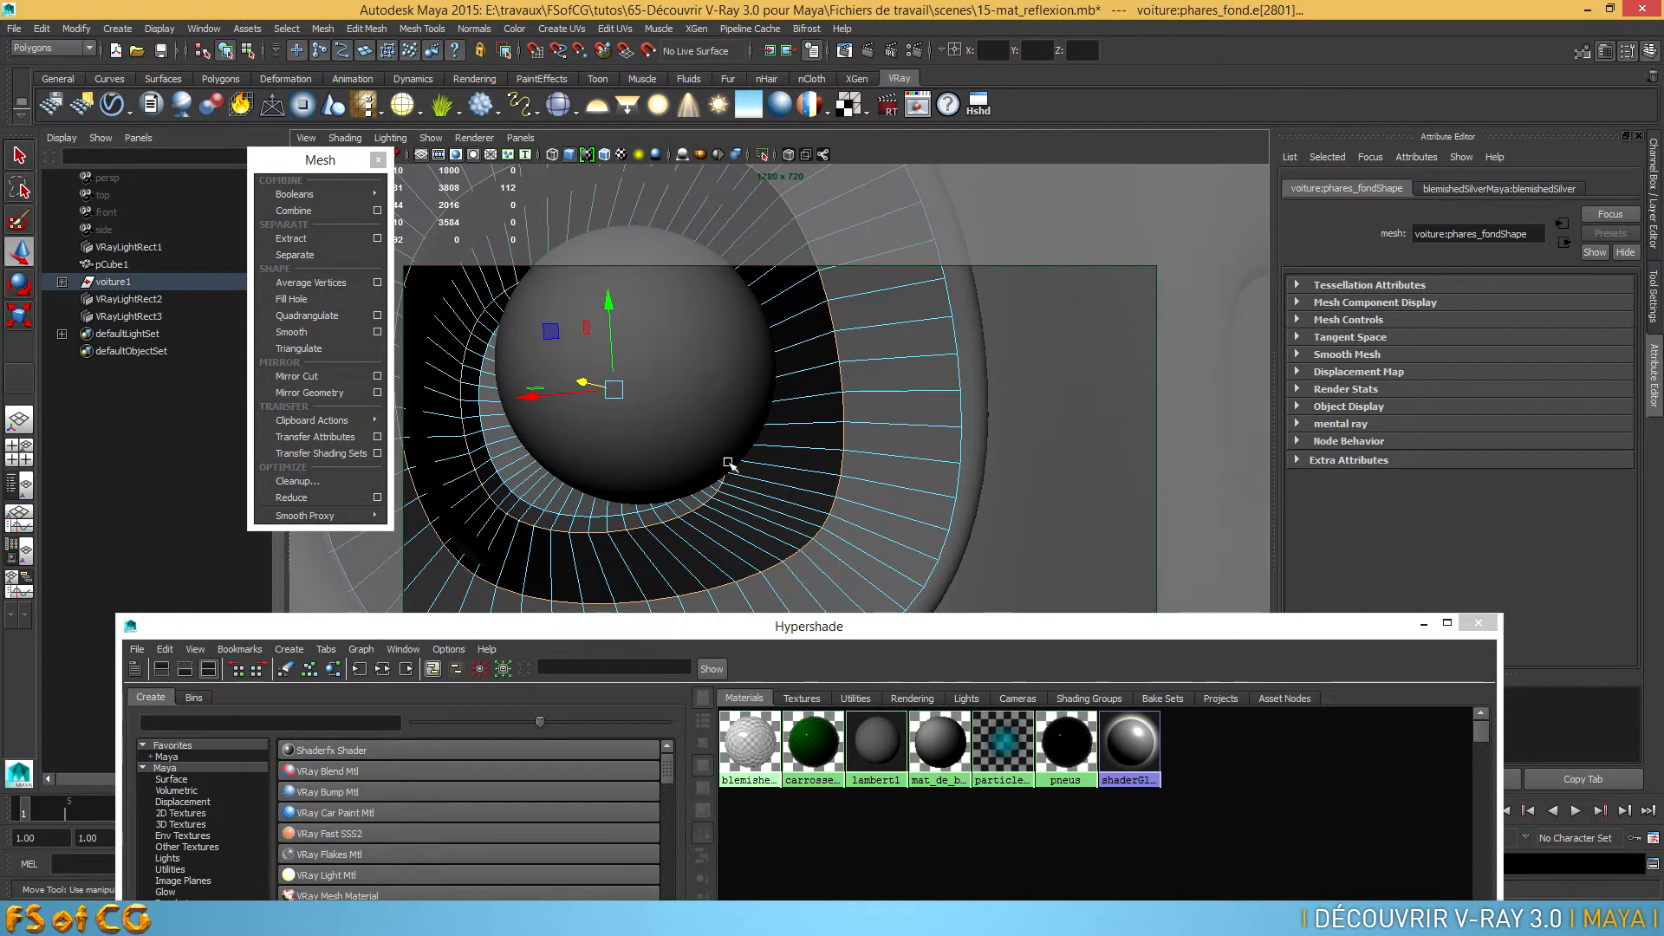
key(r)
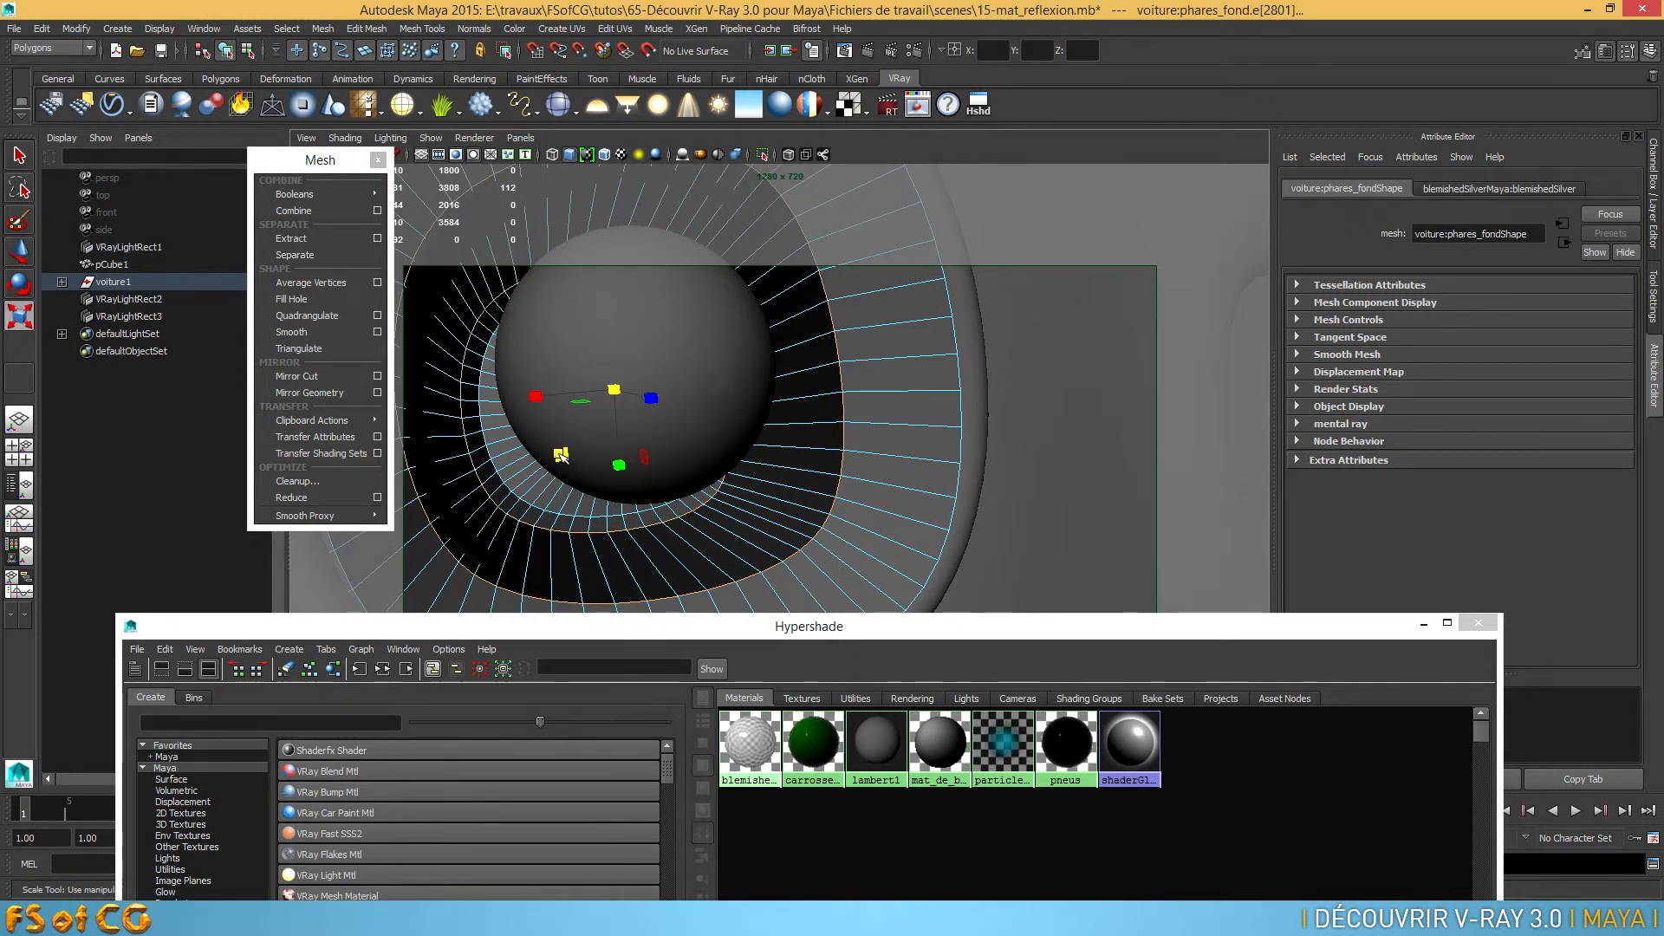
drag(568, 462, 548, 471)
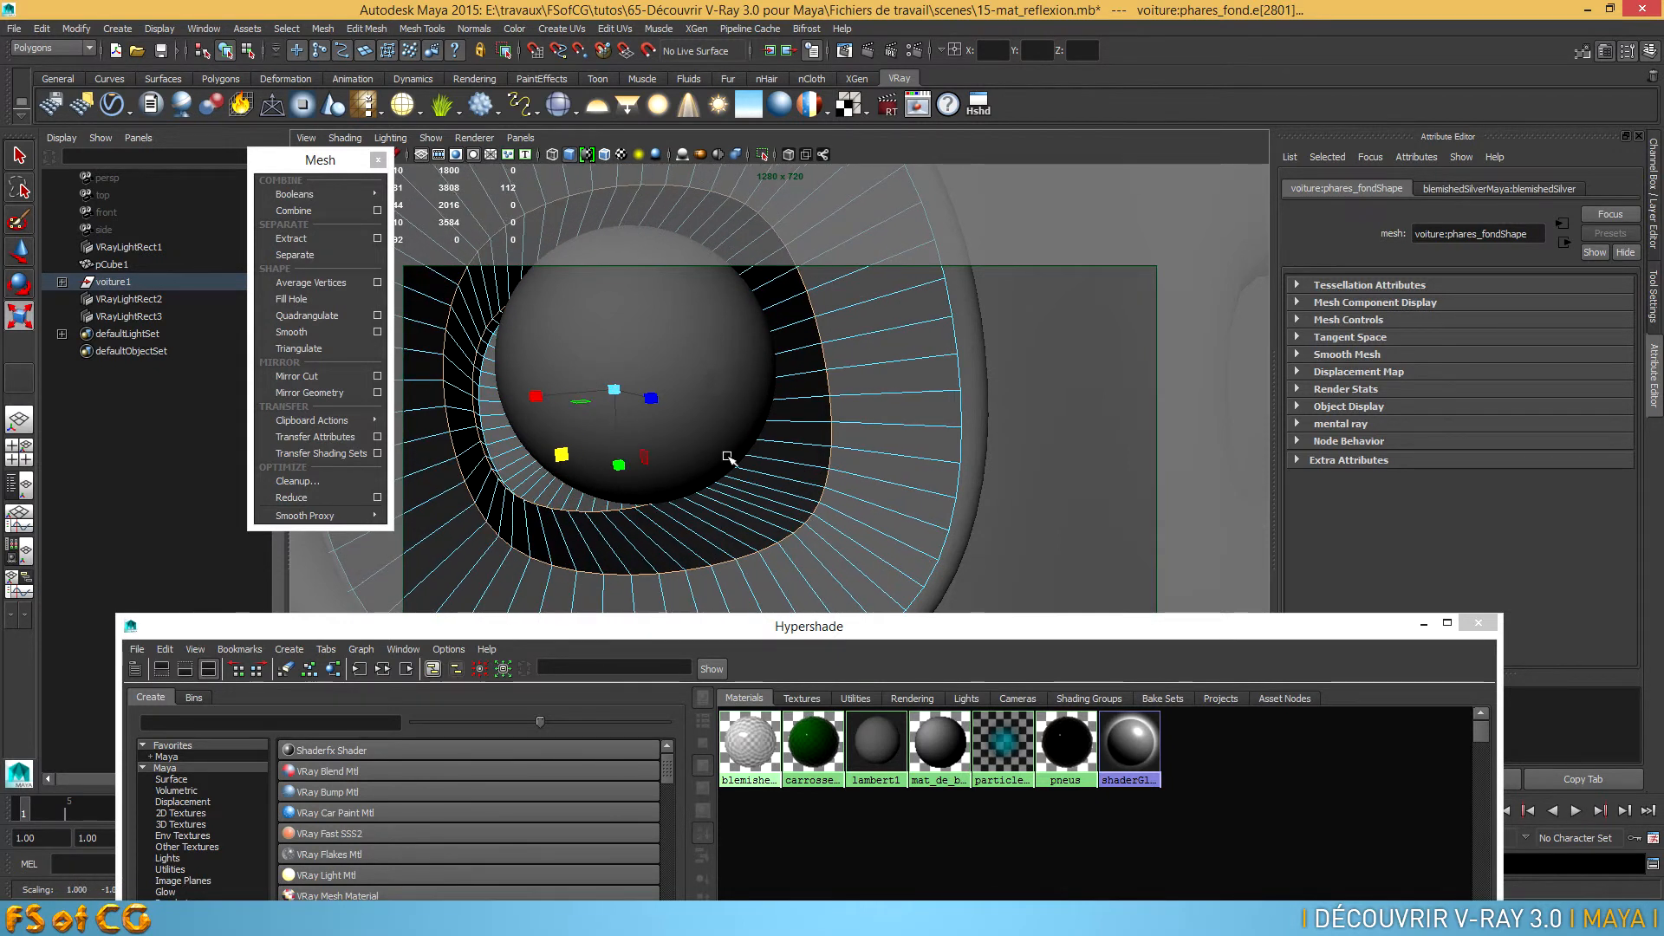
scroll(667, 469, down, 4)
key(3)
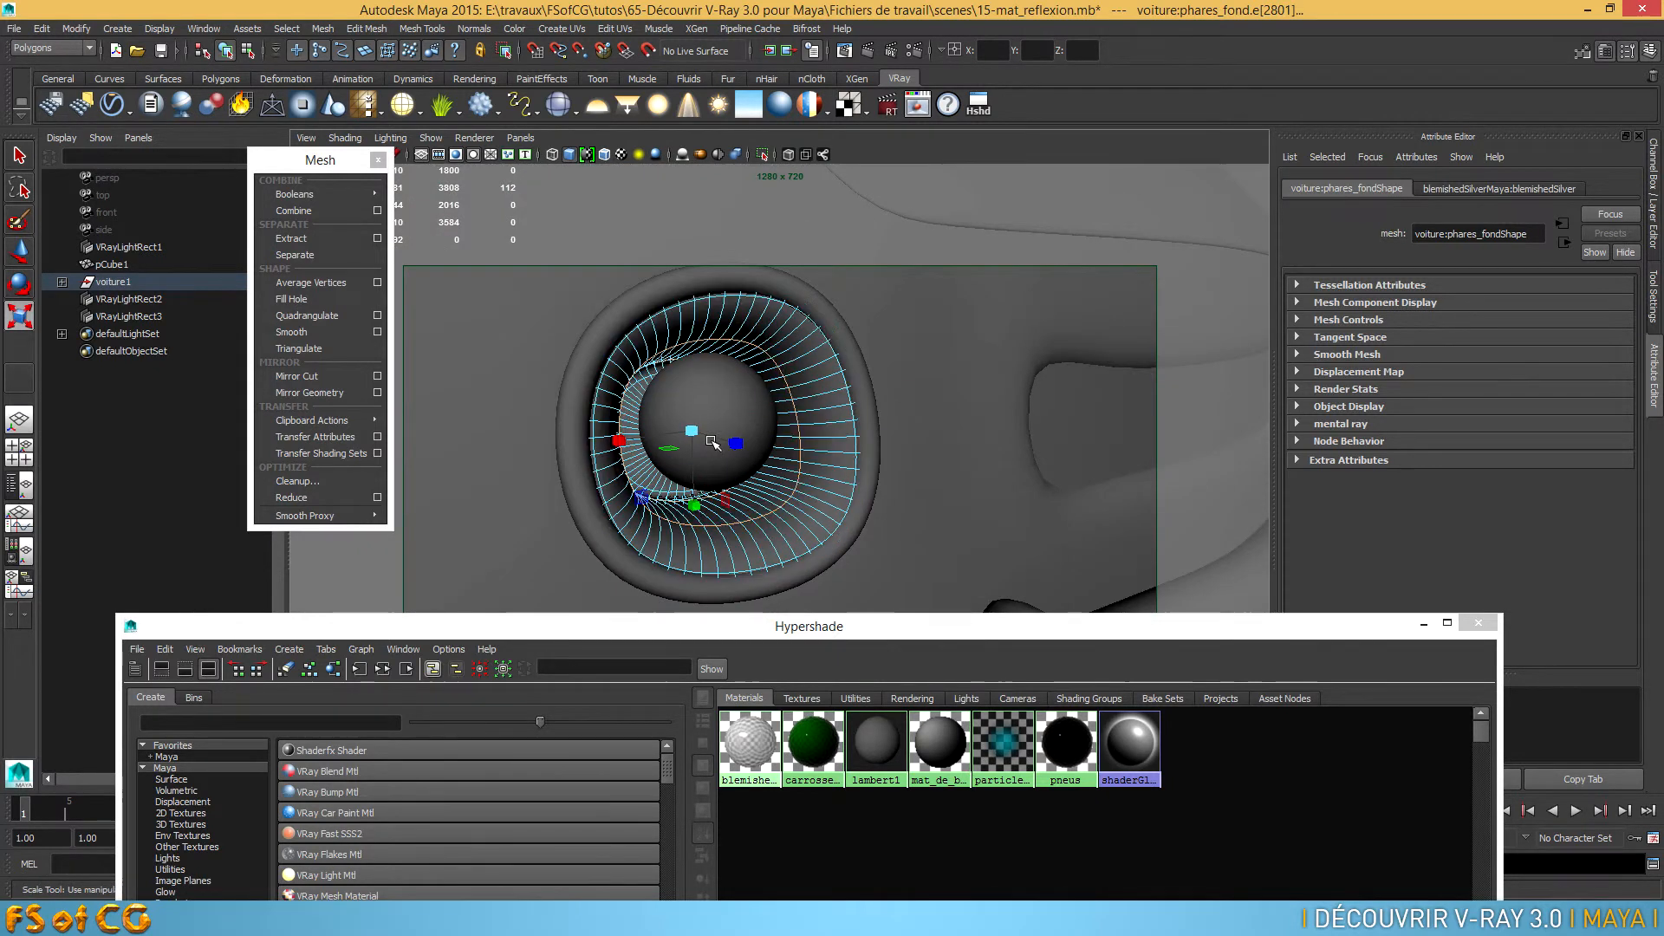
Examine the shape of both headlight reflectors from several angles and distances
scroll(652, 462, down, 8)
alt+drag(646, 460, 910, 479)
scroll(698, 476, down, 4)
alt+middle_drag(698, 475, 795, 443)
scroll(906, 472, up, 8)
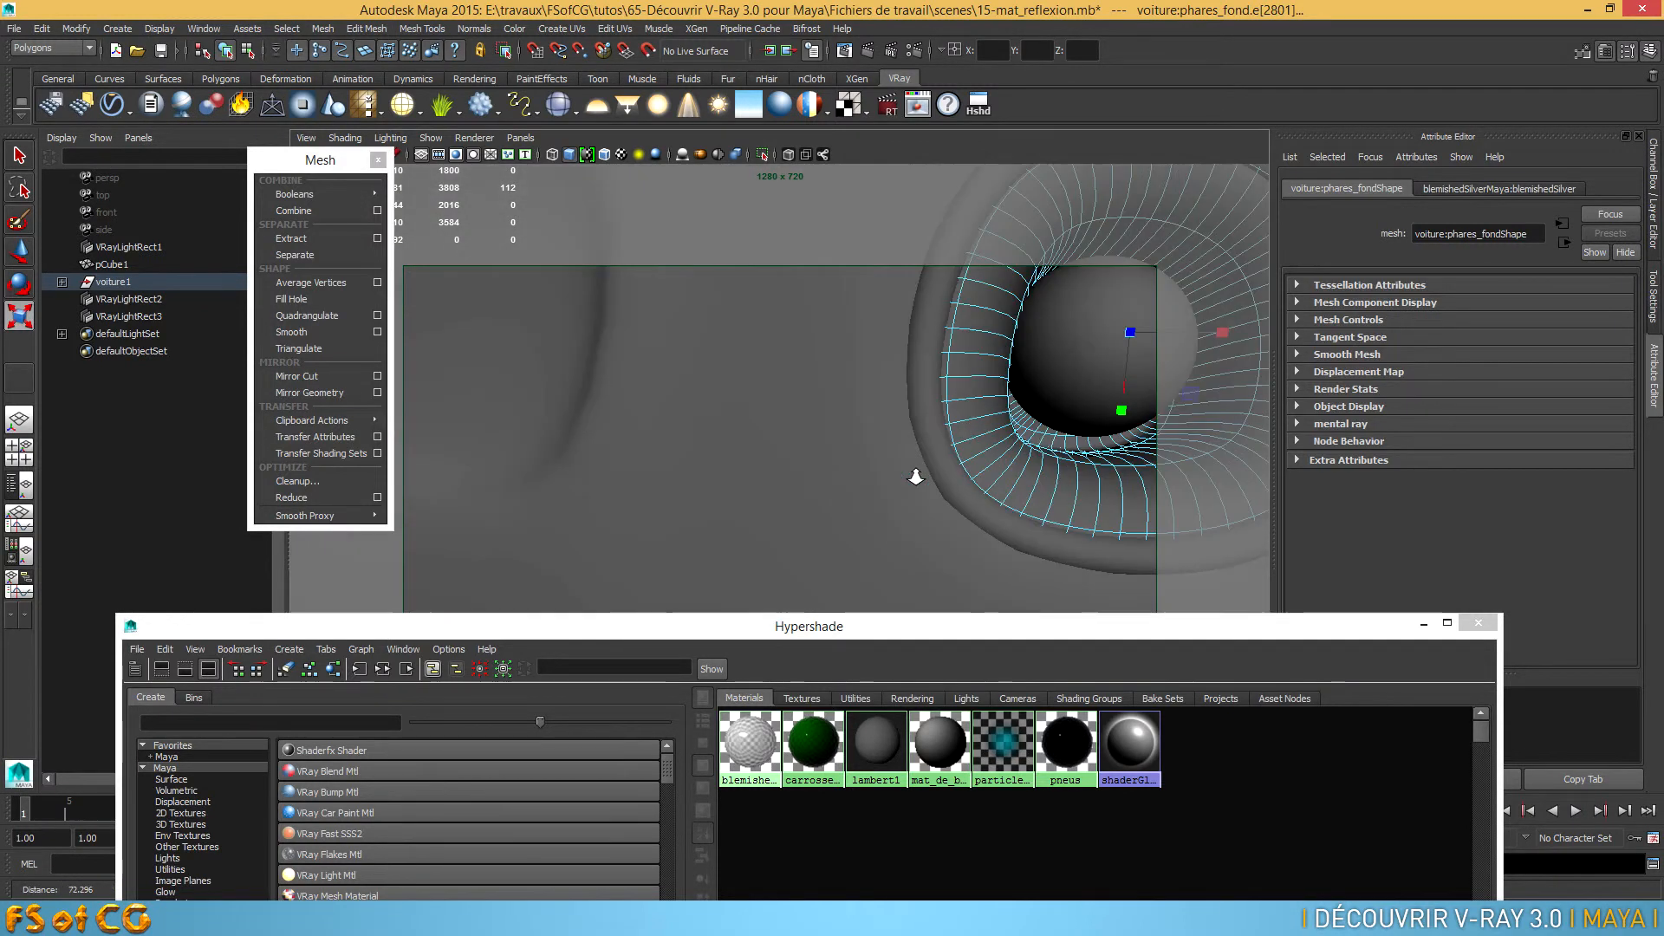
scroll(892, 477, down, 2)
alt+drag(850, 488, 914, 493)
alt+right_drag(912, 492, 813, 487)
Return from edge editing to object mode and show the last hidden headlight glass again
key(F8)
key(F8)
alt+drag(825, 483, 732, 476)
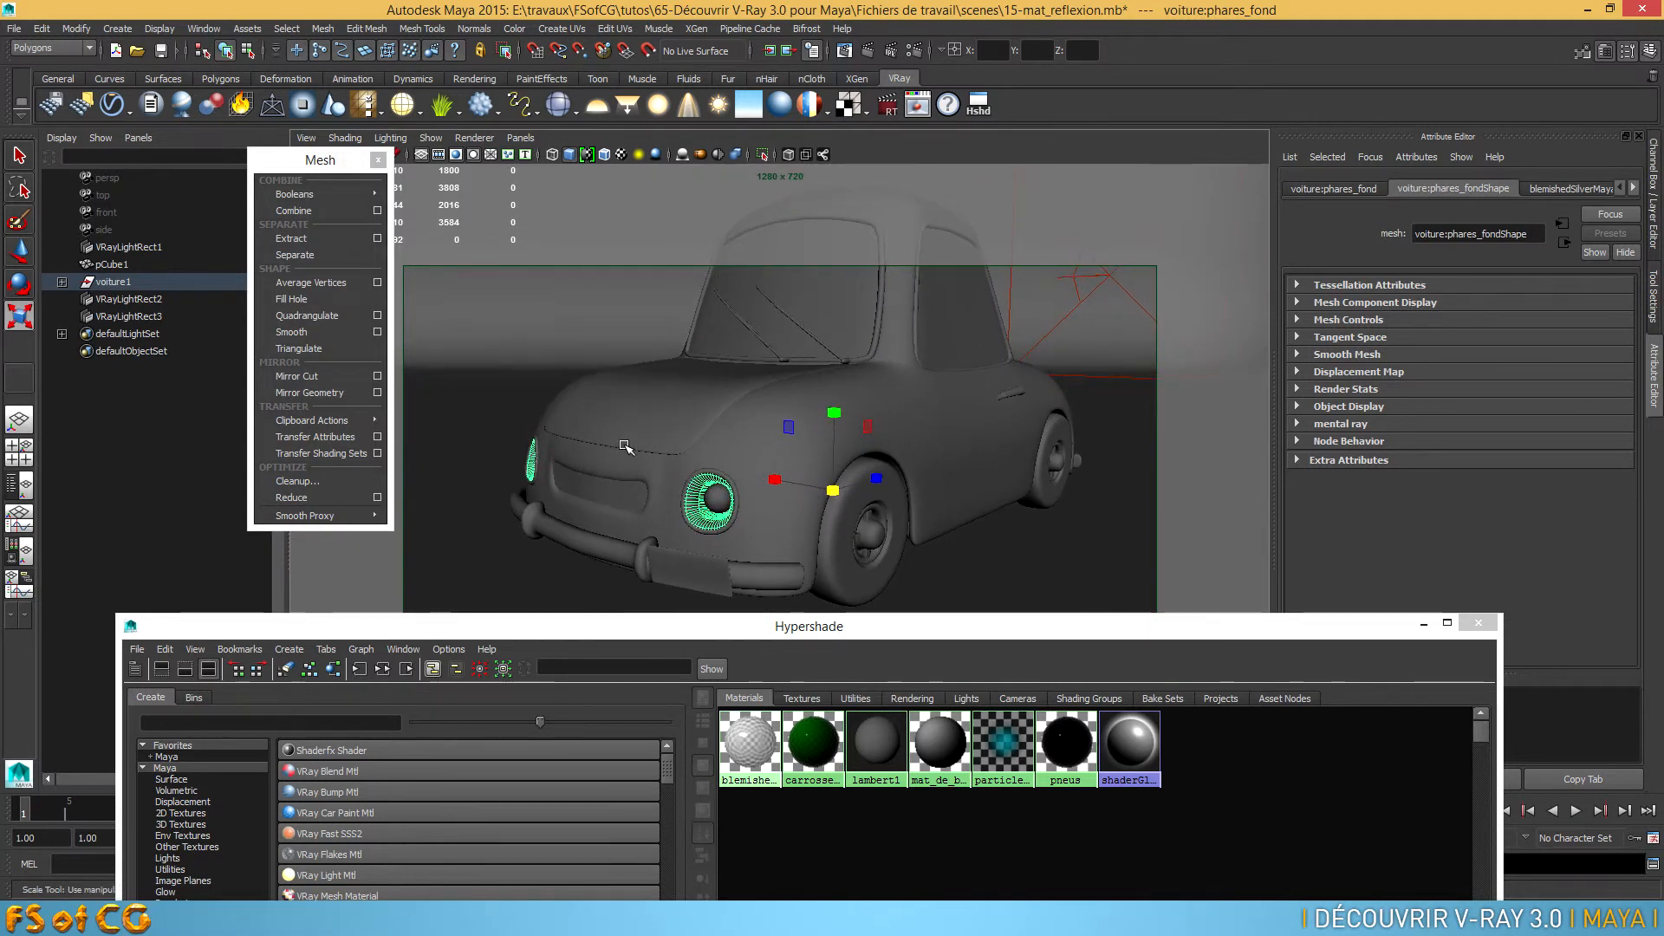
click(164, 31)
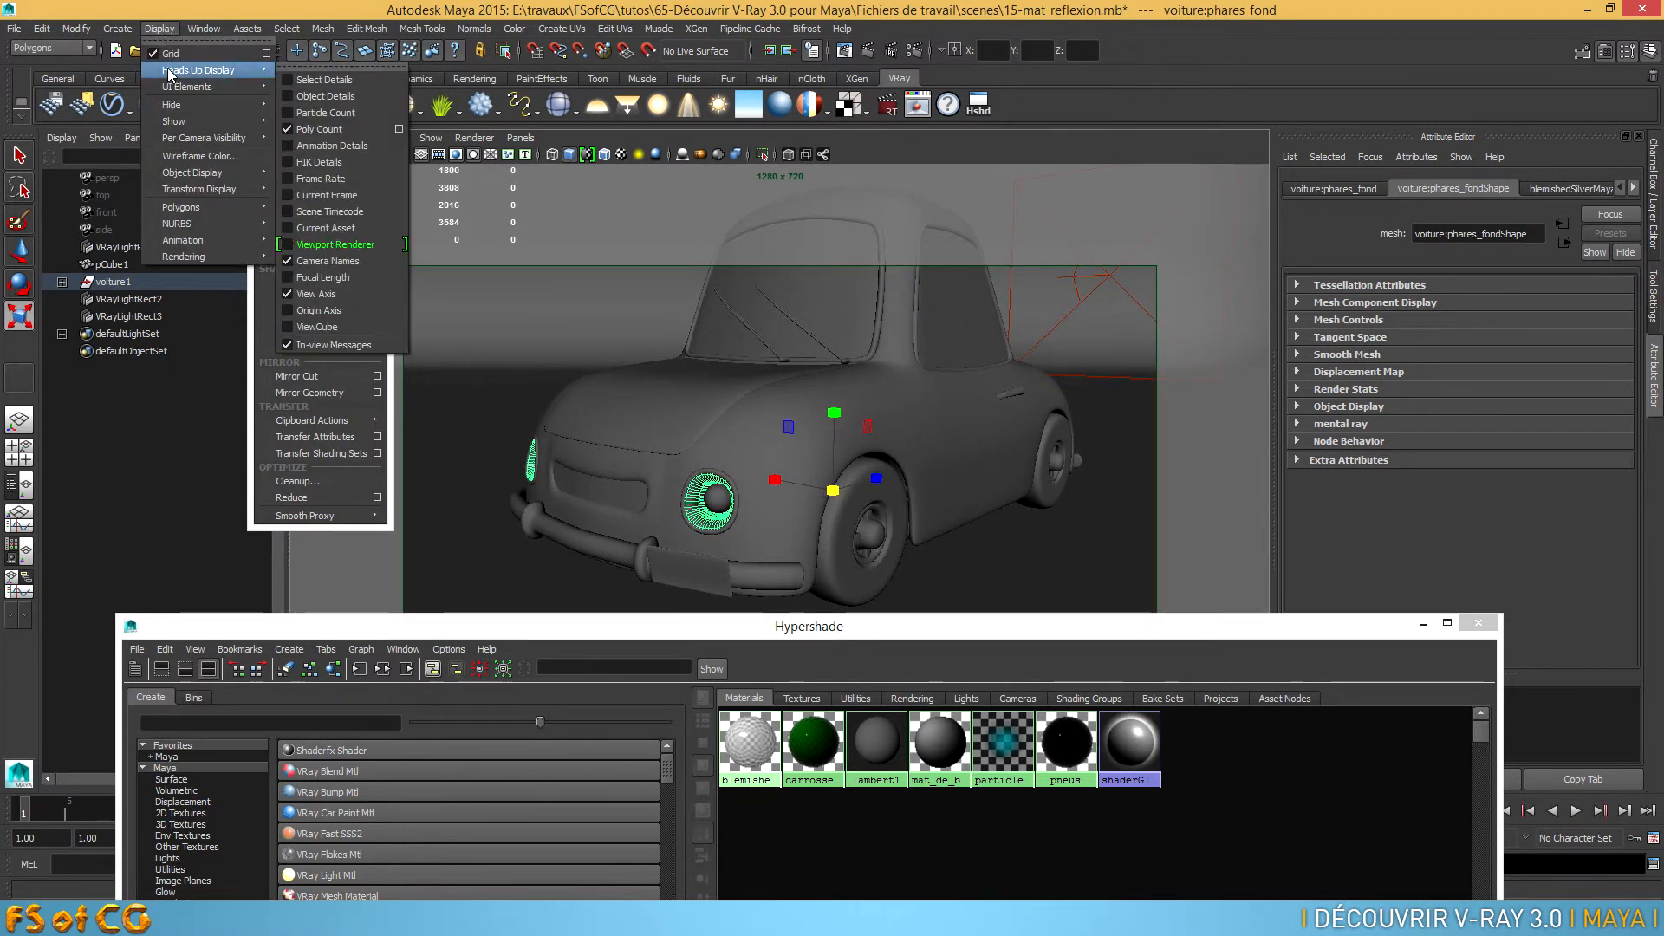
mouse_move(205, 119)
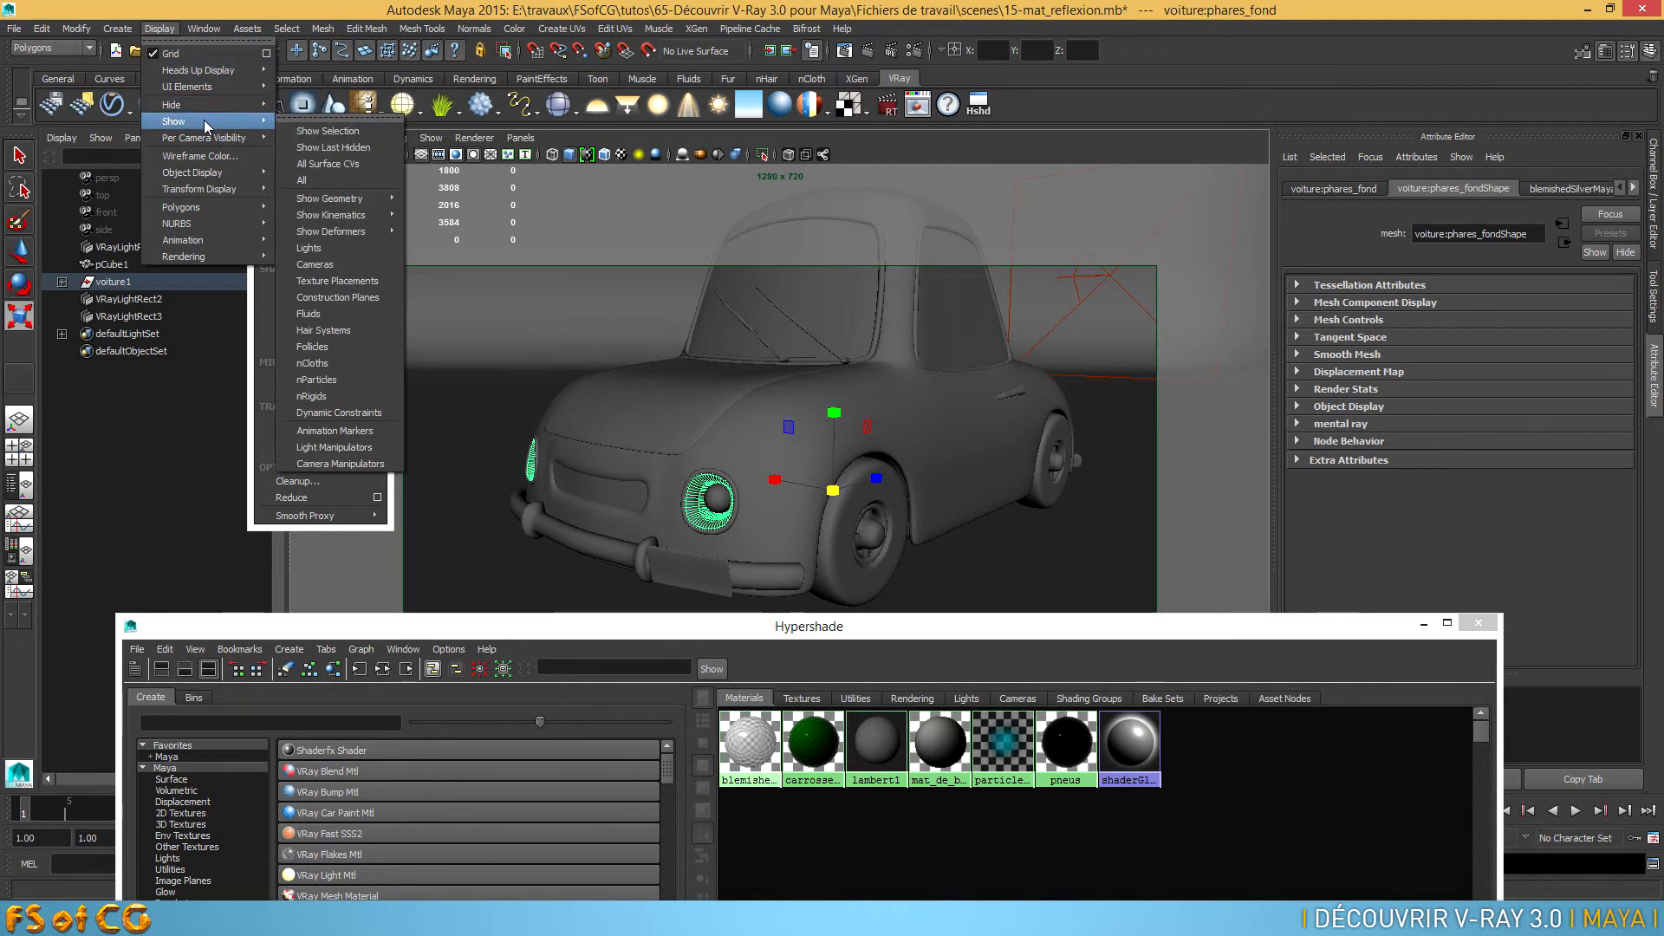
click(336, 152)
alt+middle_drag(826, 502, 839, 466)
scroll(845, 433, up, 5)
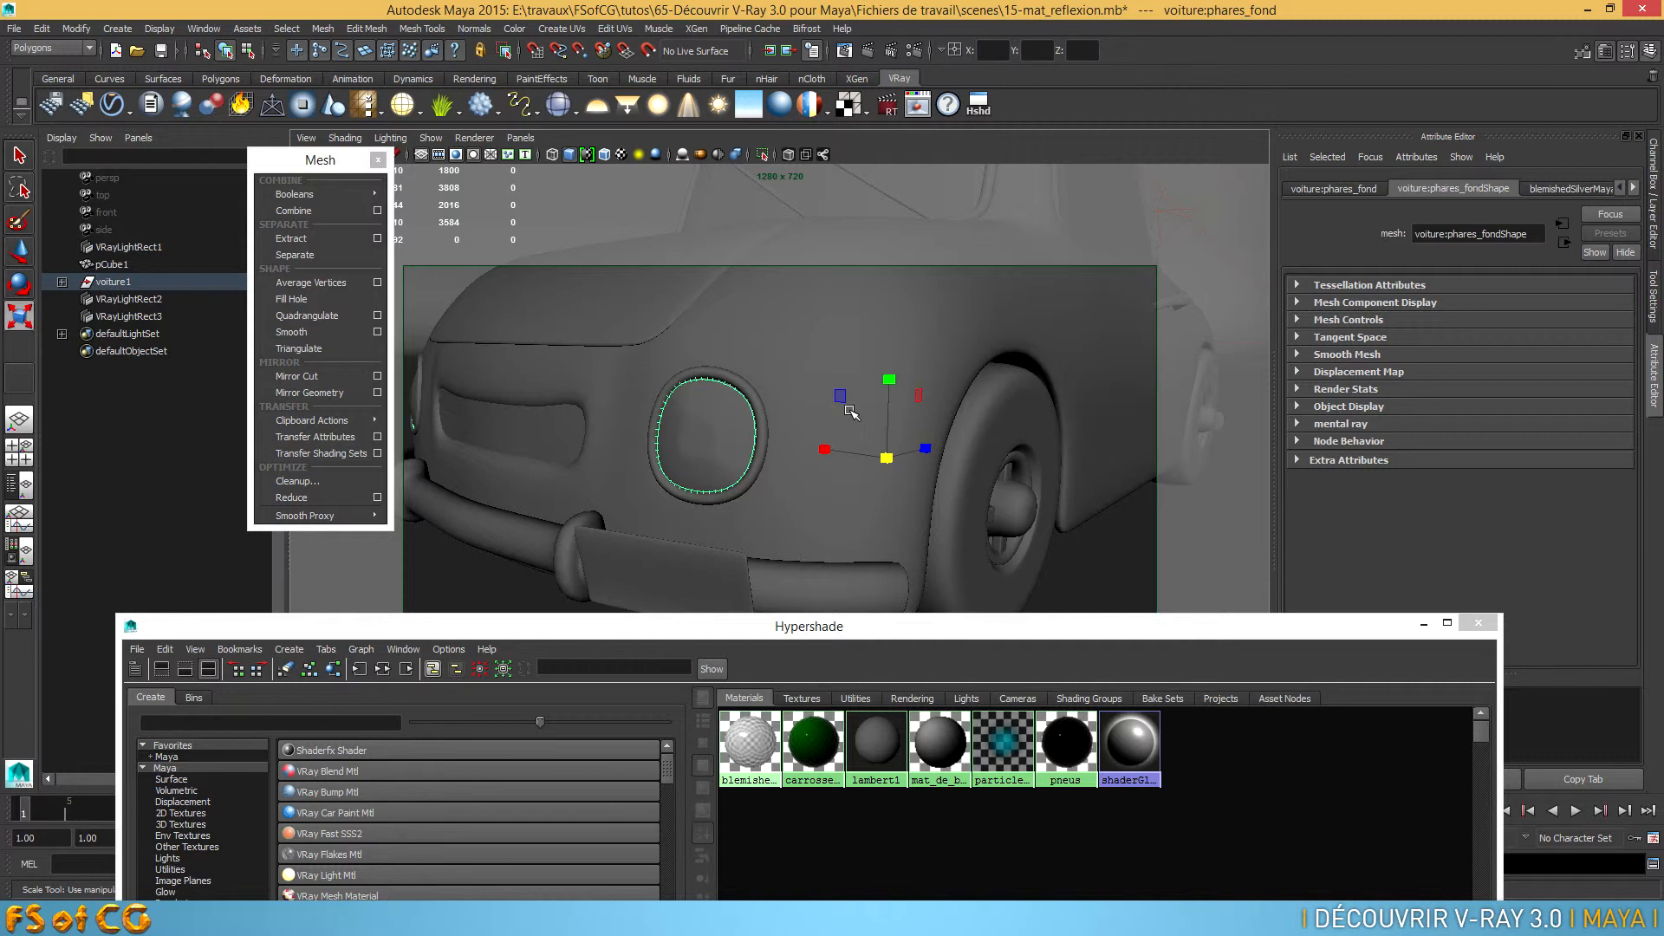
Import the Real_Glass.ma shader file from the vray shaders Maya folder into the Hypershade
click(140, 652)
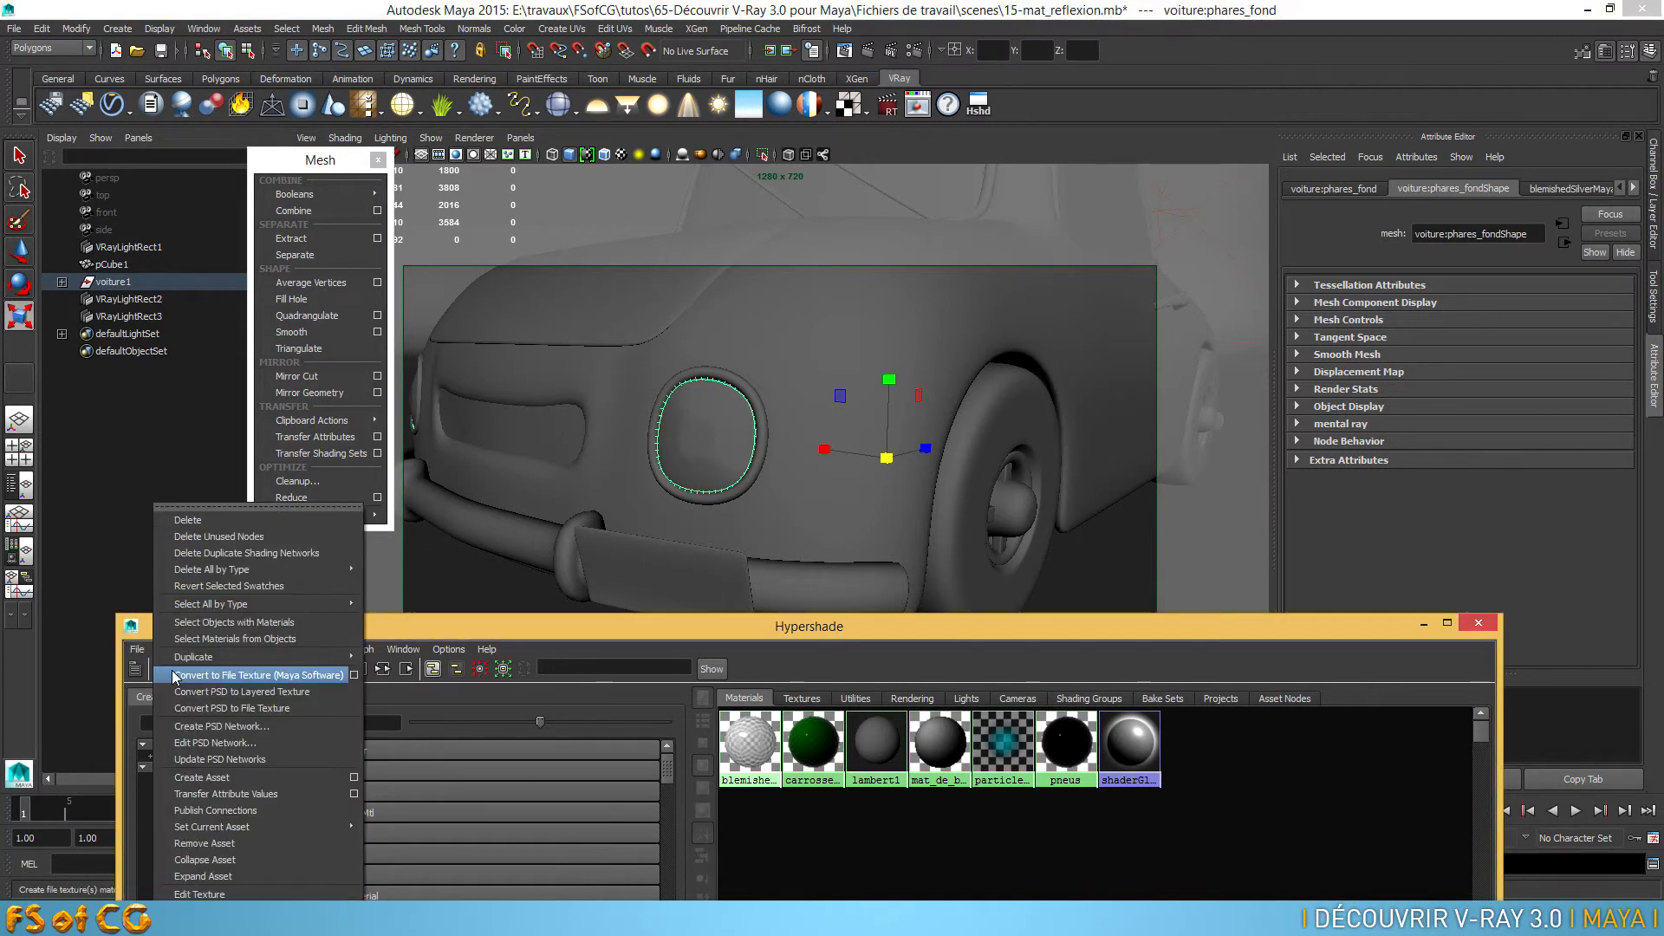
click(144, 675)
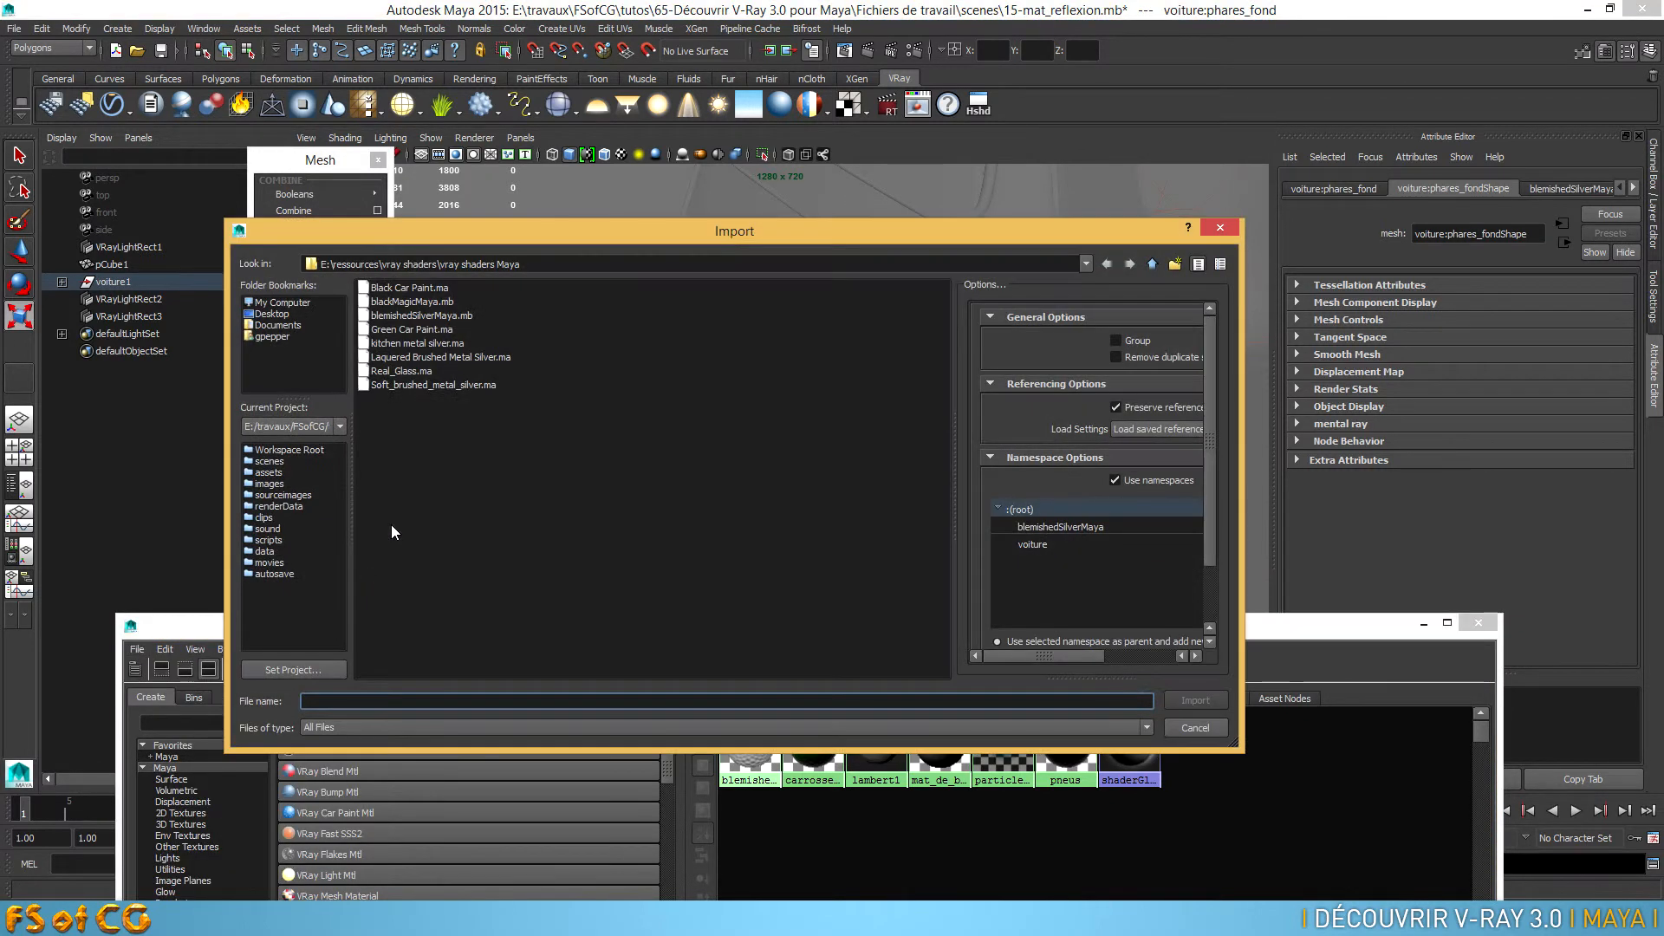
click(390, 372)
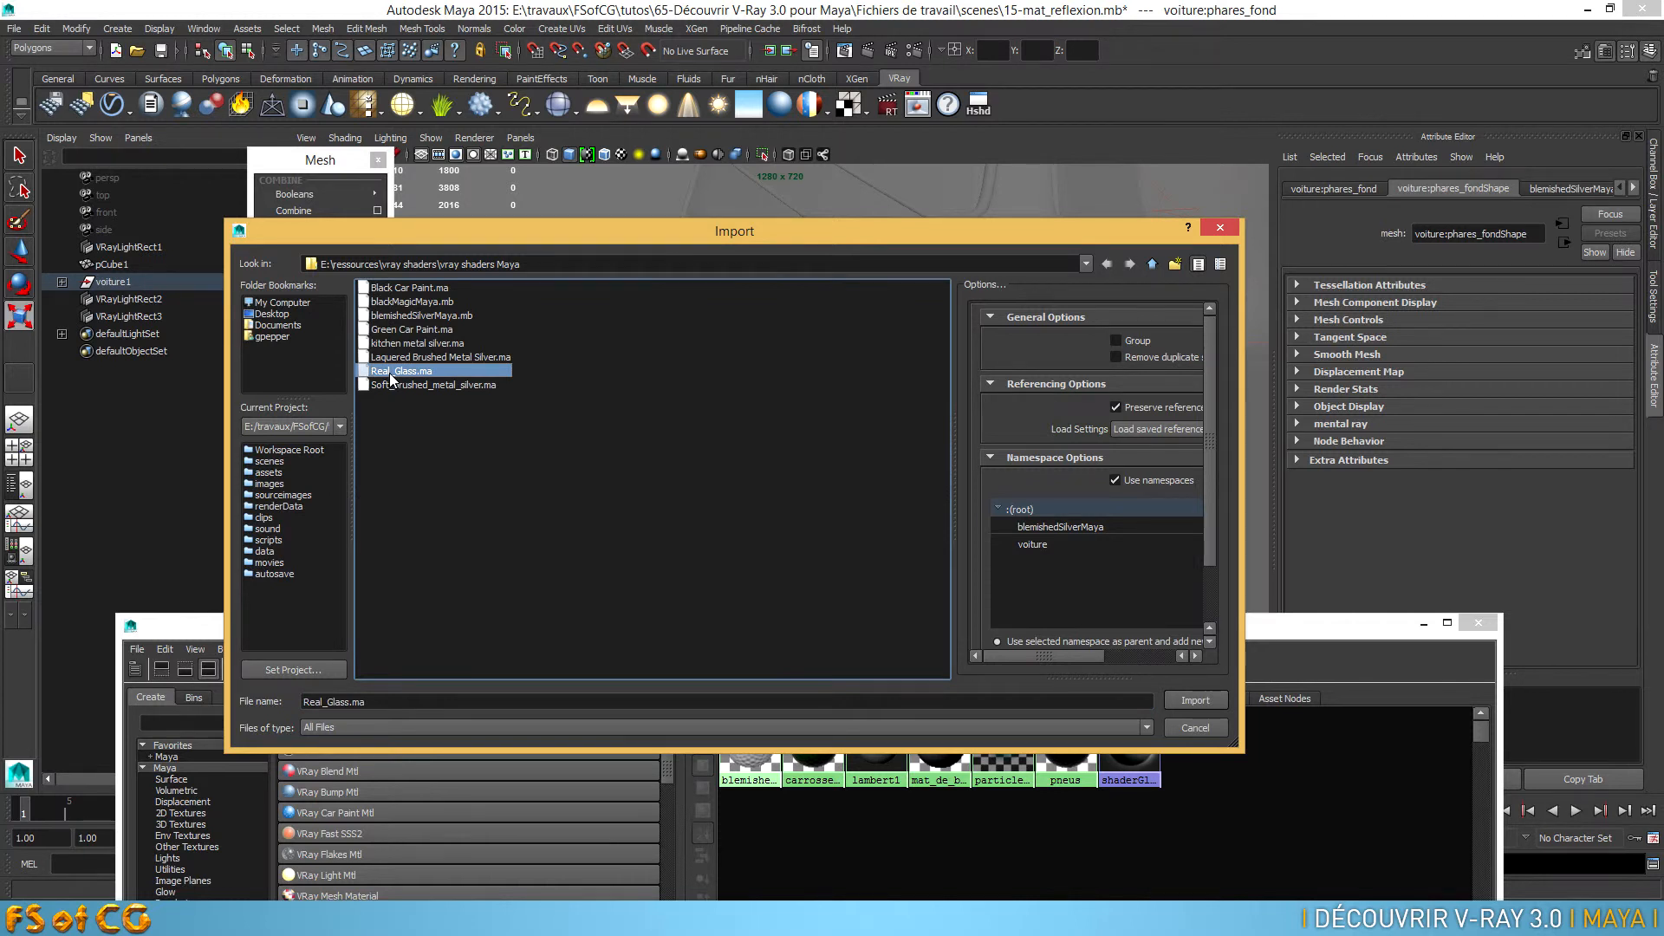
double_click(389, 373)
Select the front headlight glass and assign it the imported Real_Glass material
click(719, 440)
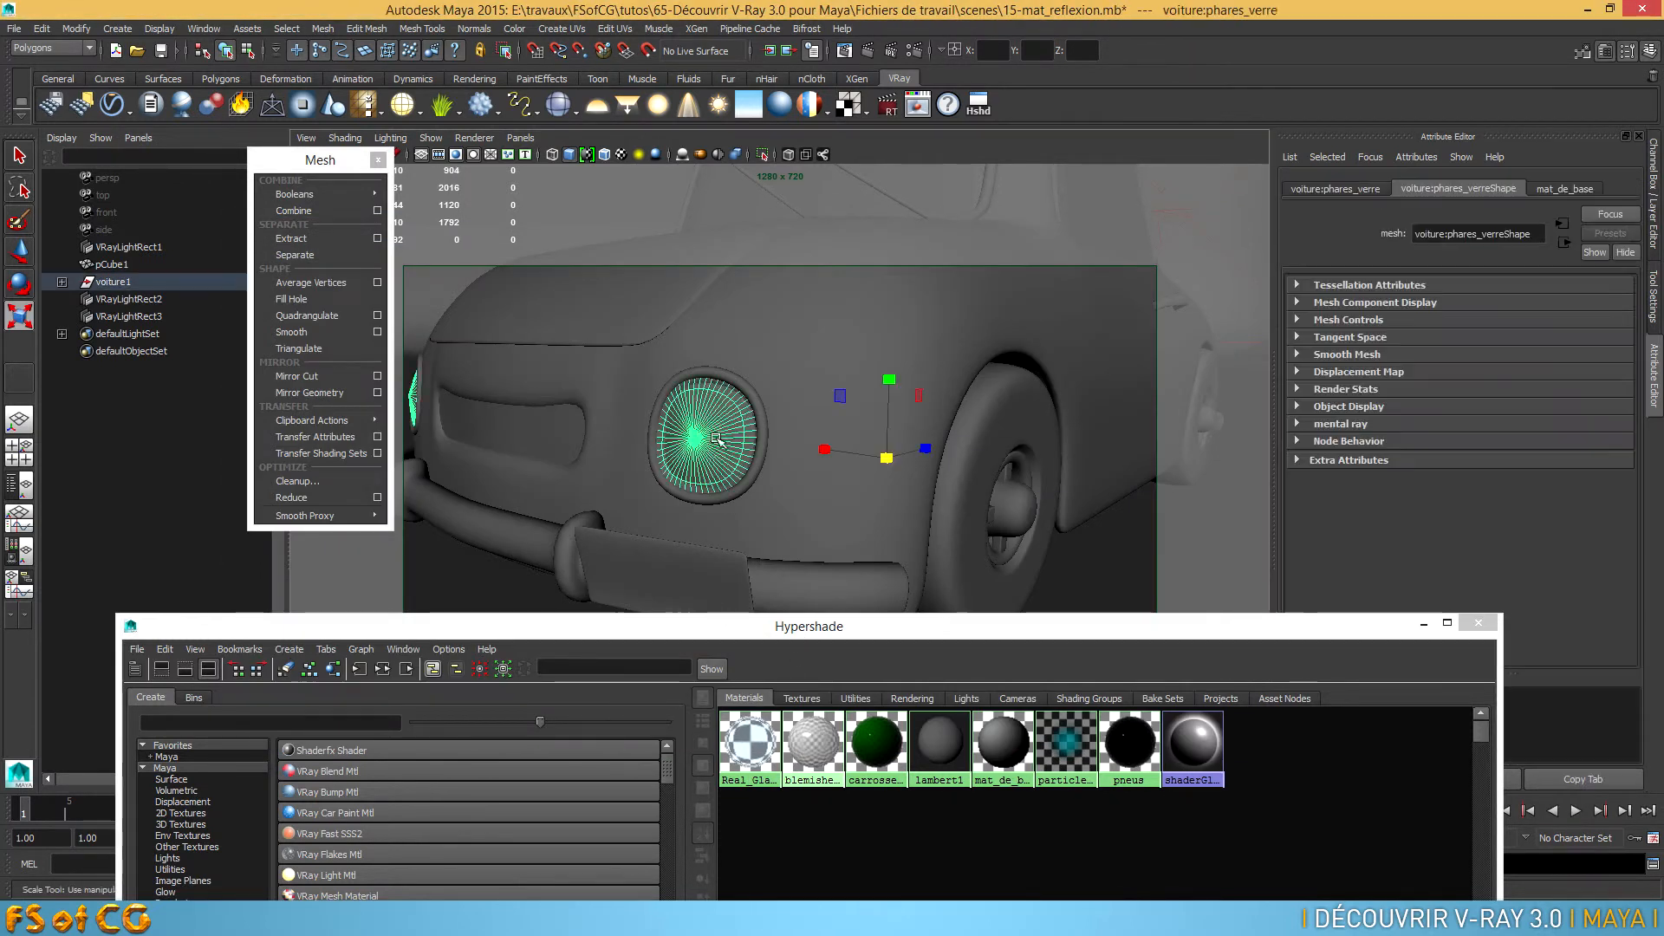
right_click(743, 751)
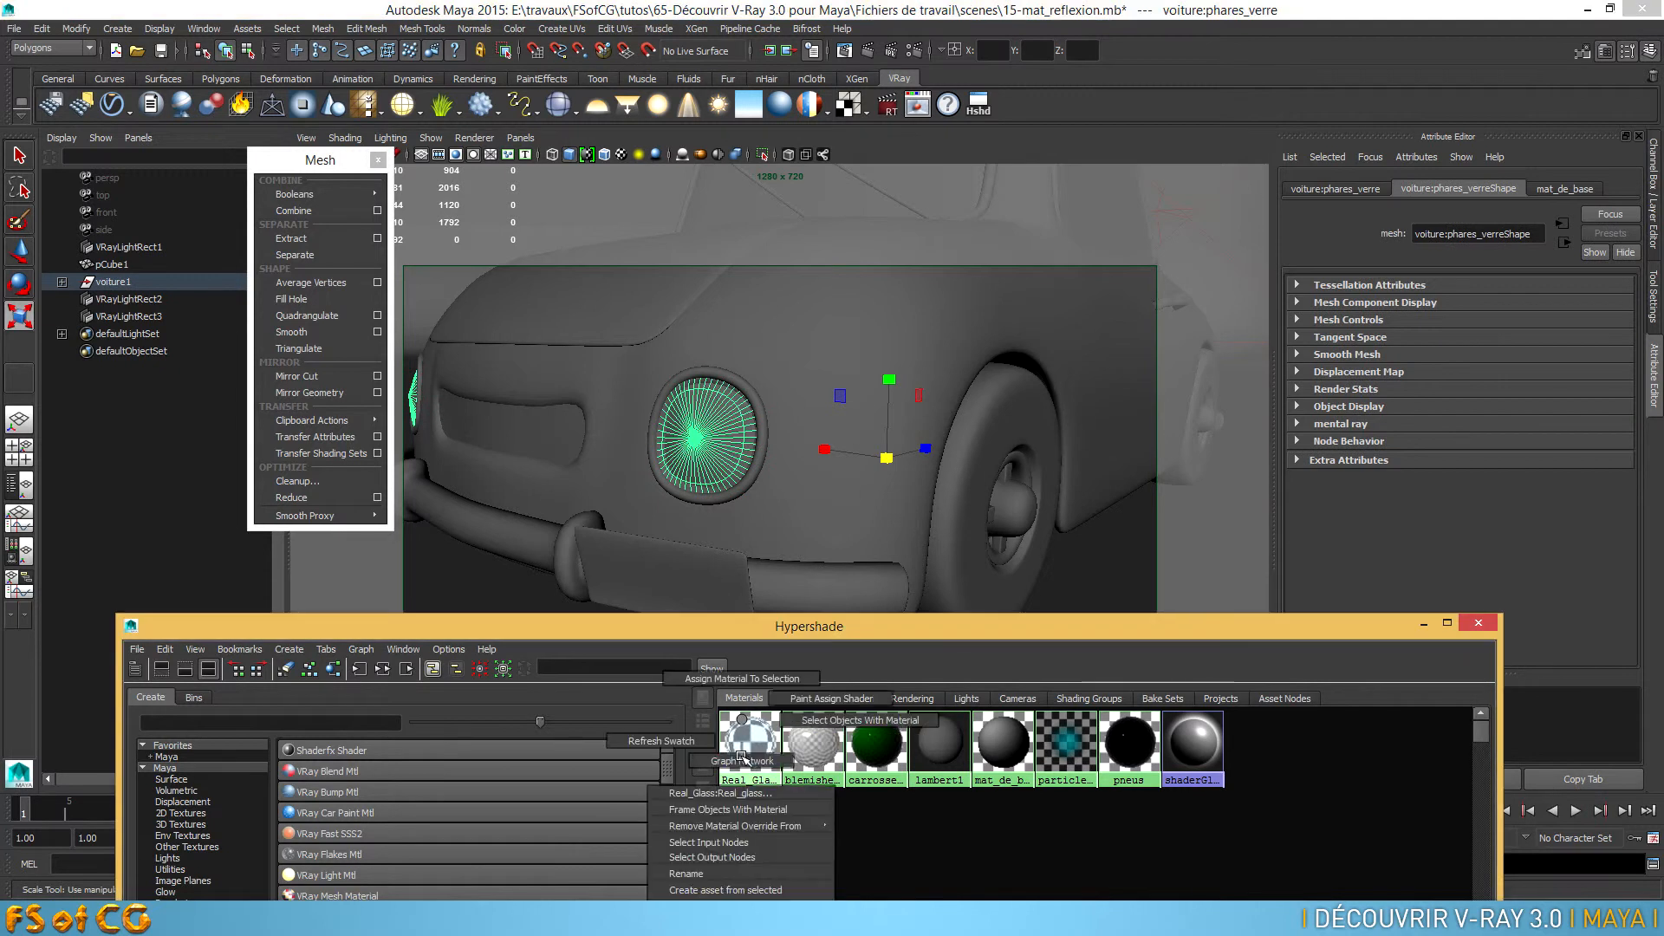
click(743, 678)
Select the car's window glass and assign it the Real_Glass material
alt+right_drag(879, 517, 910, 458)
alt+middle_drag(913, 455, 886, 554)
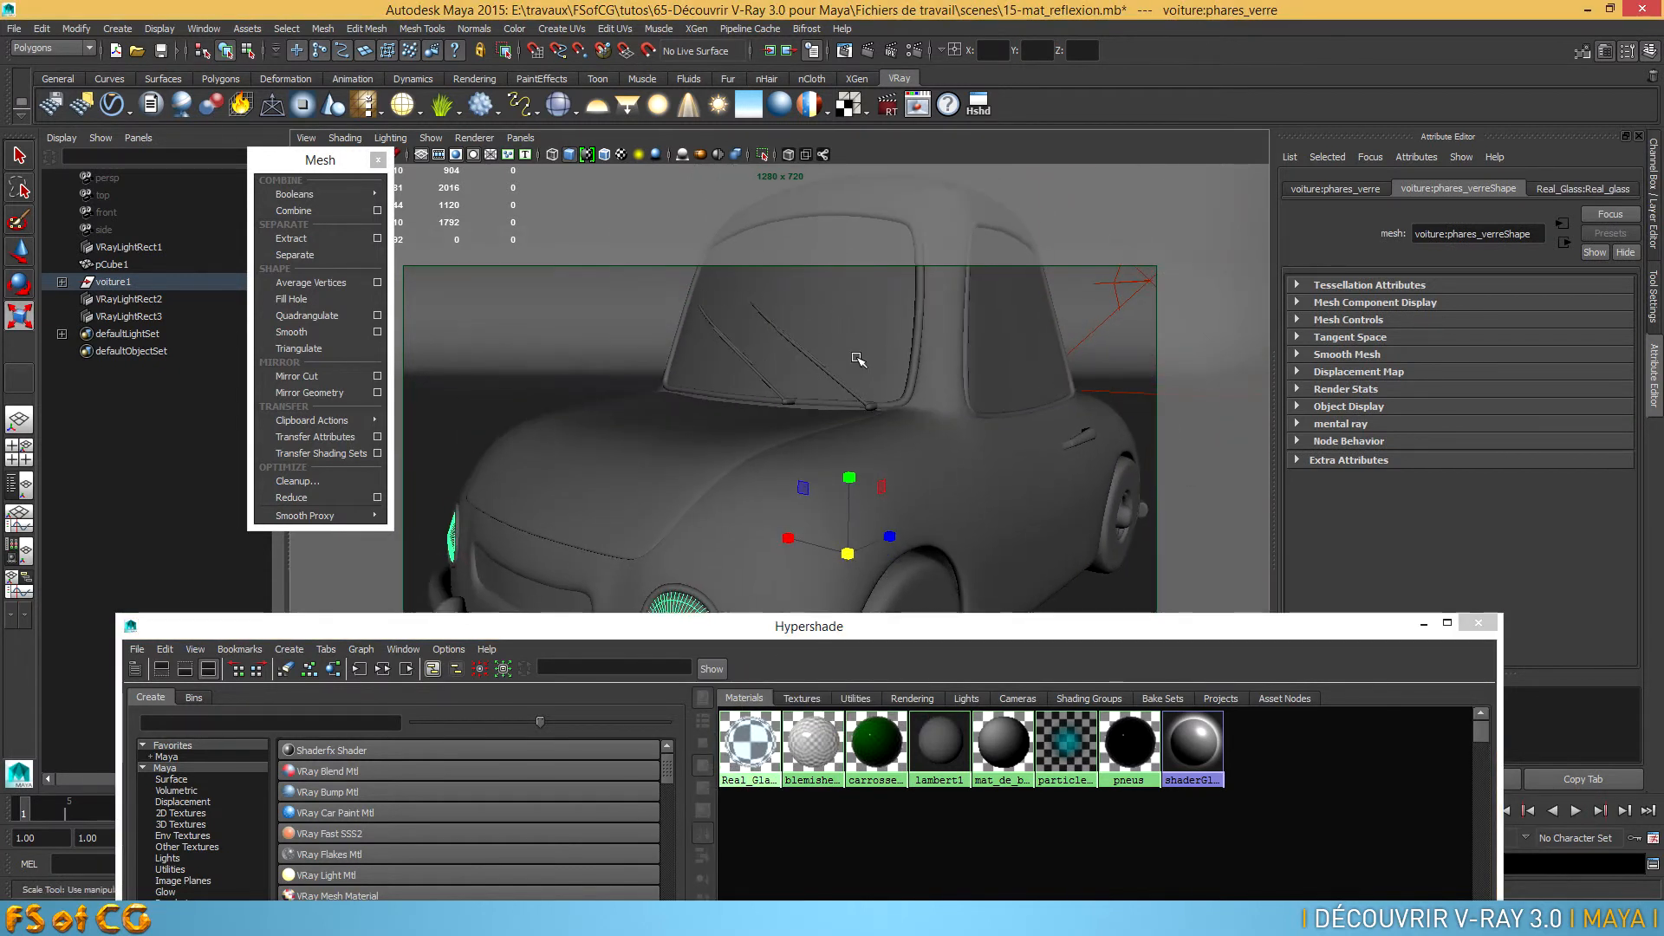
click(858, 319)
right_click(750, 743)
click(752, 675)
Turn on textured display in the viewport and close the floating Mesh commands and the Hypershade
alt+drag(937, 488, 804, 526)
key(6)
mouse_move(862, 517)
alt+mouse_down()
mouse_move(816, 505)
mouse_move(858, 525)
alt+mouse_up()
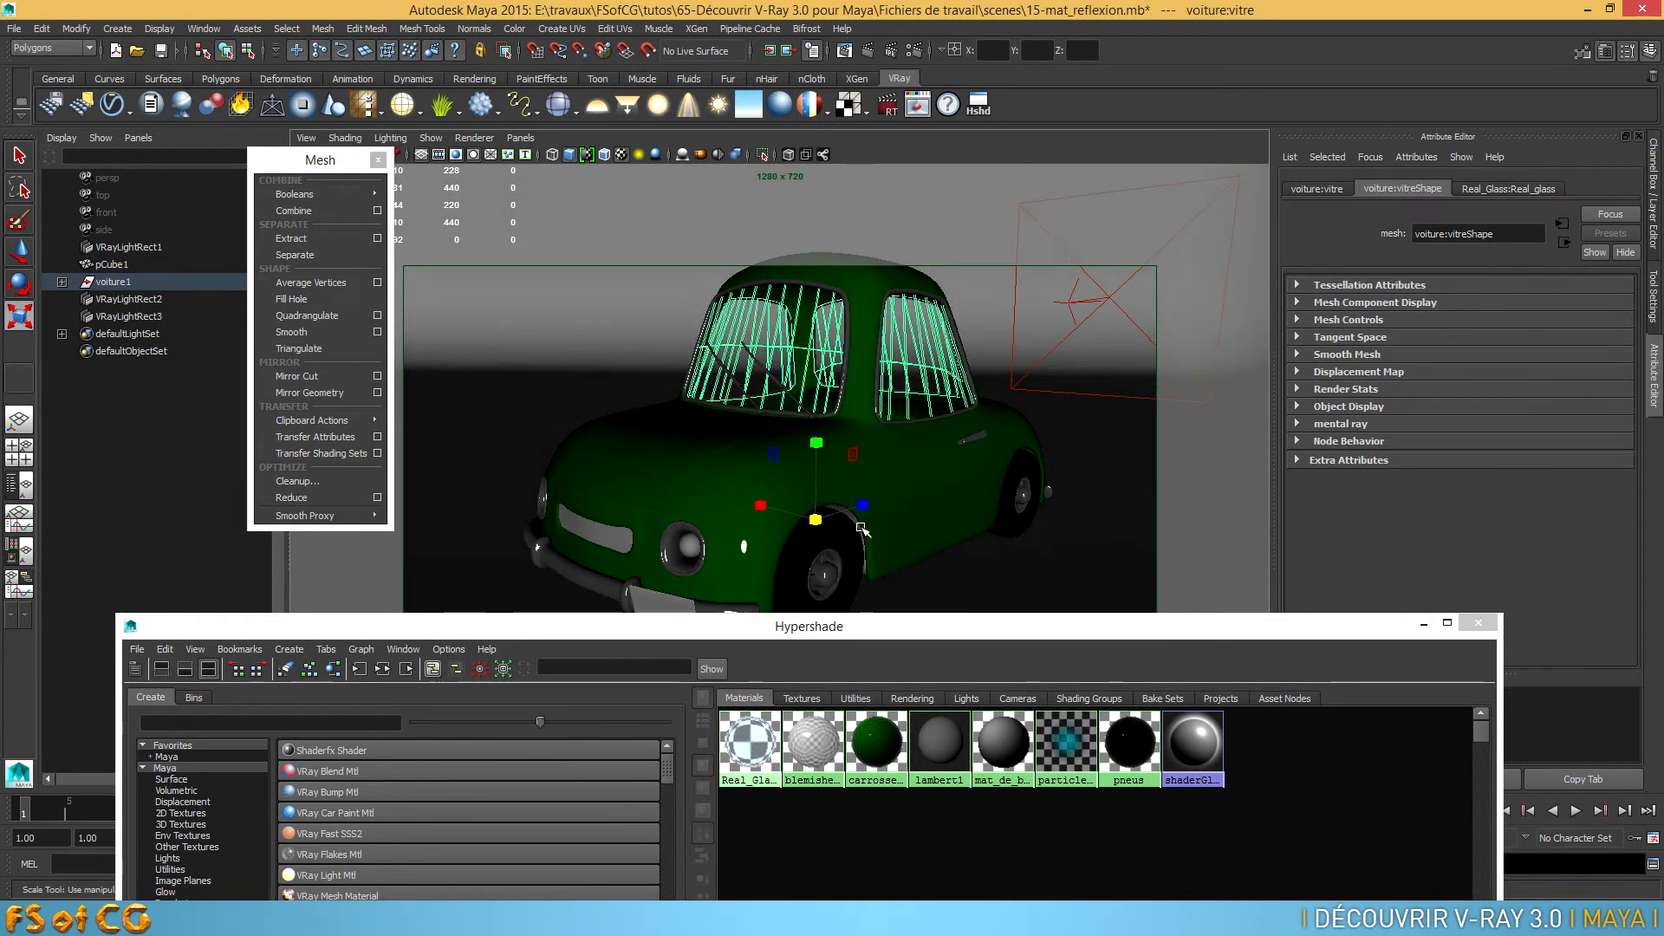
click(378, 159)
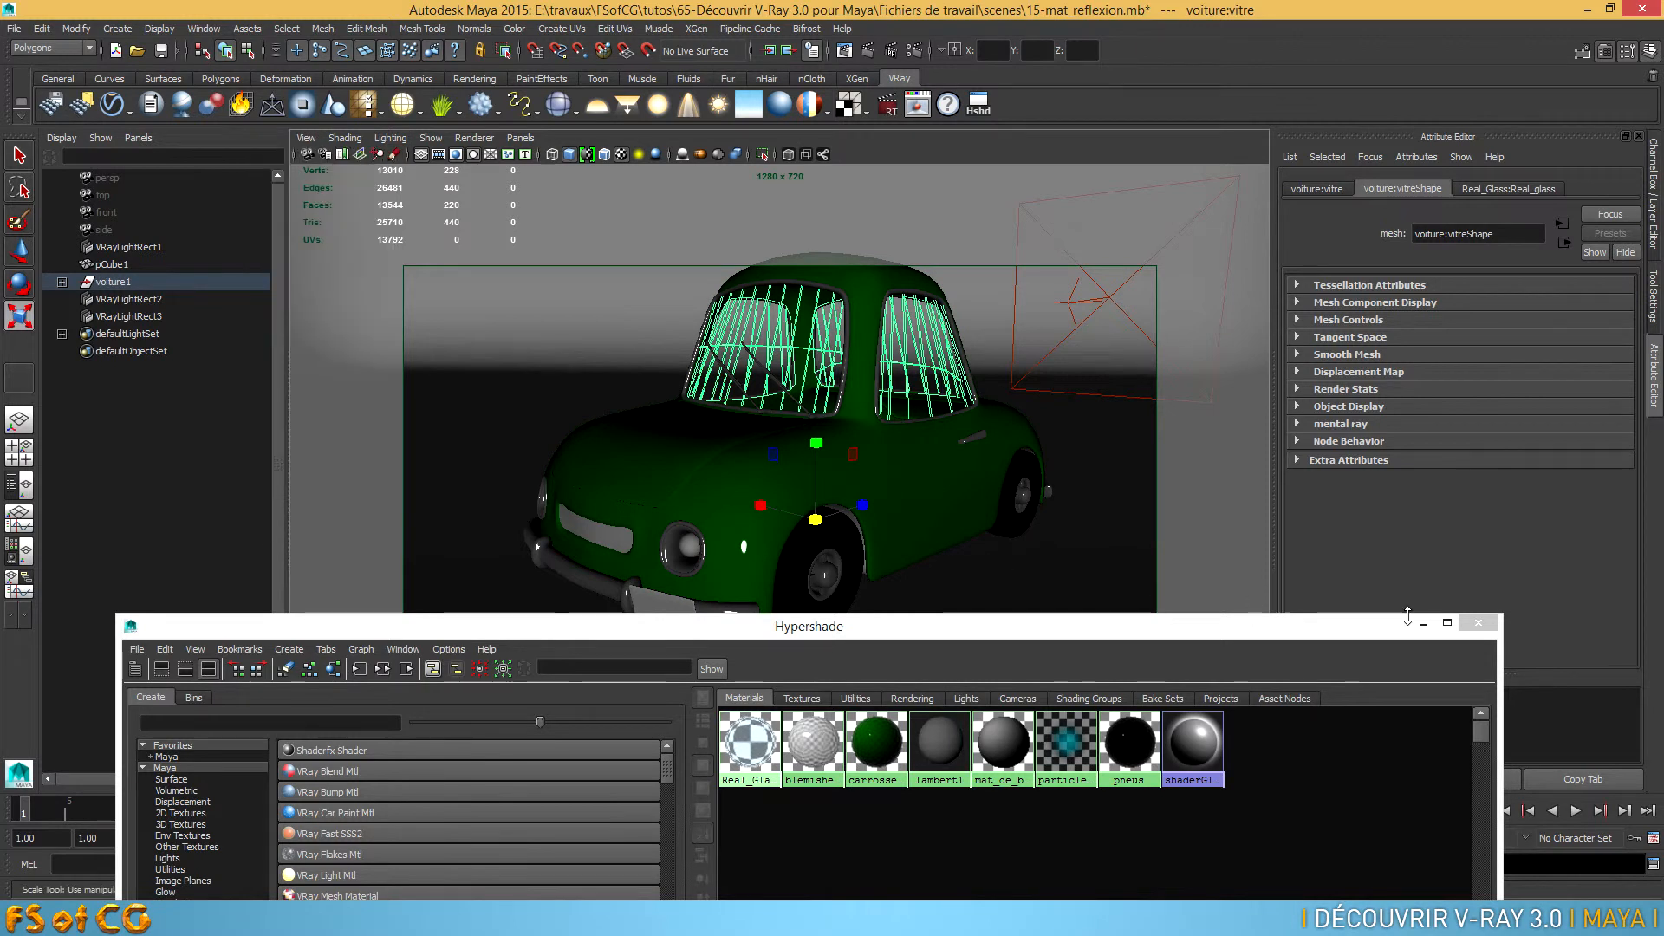
click(1478, 623)
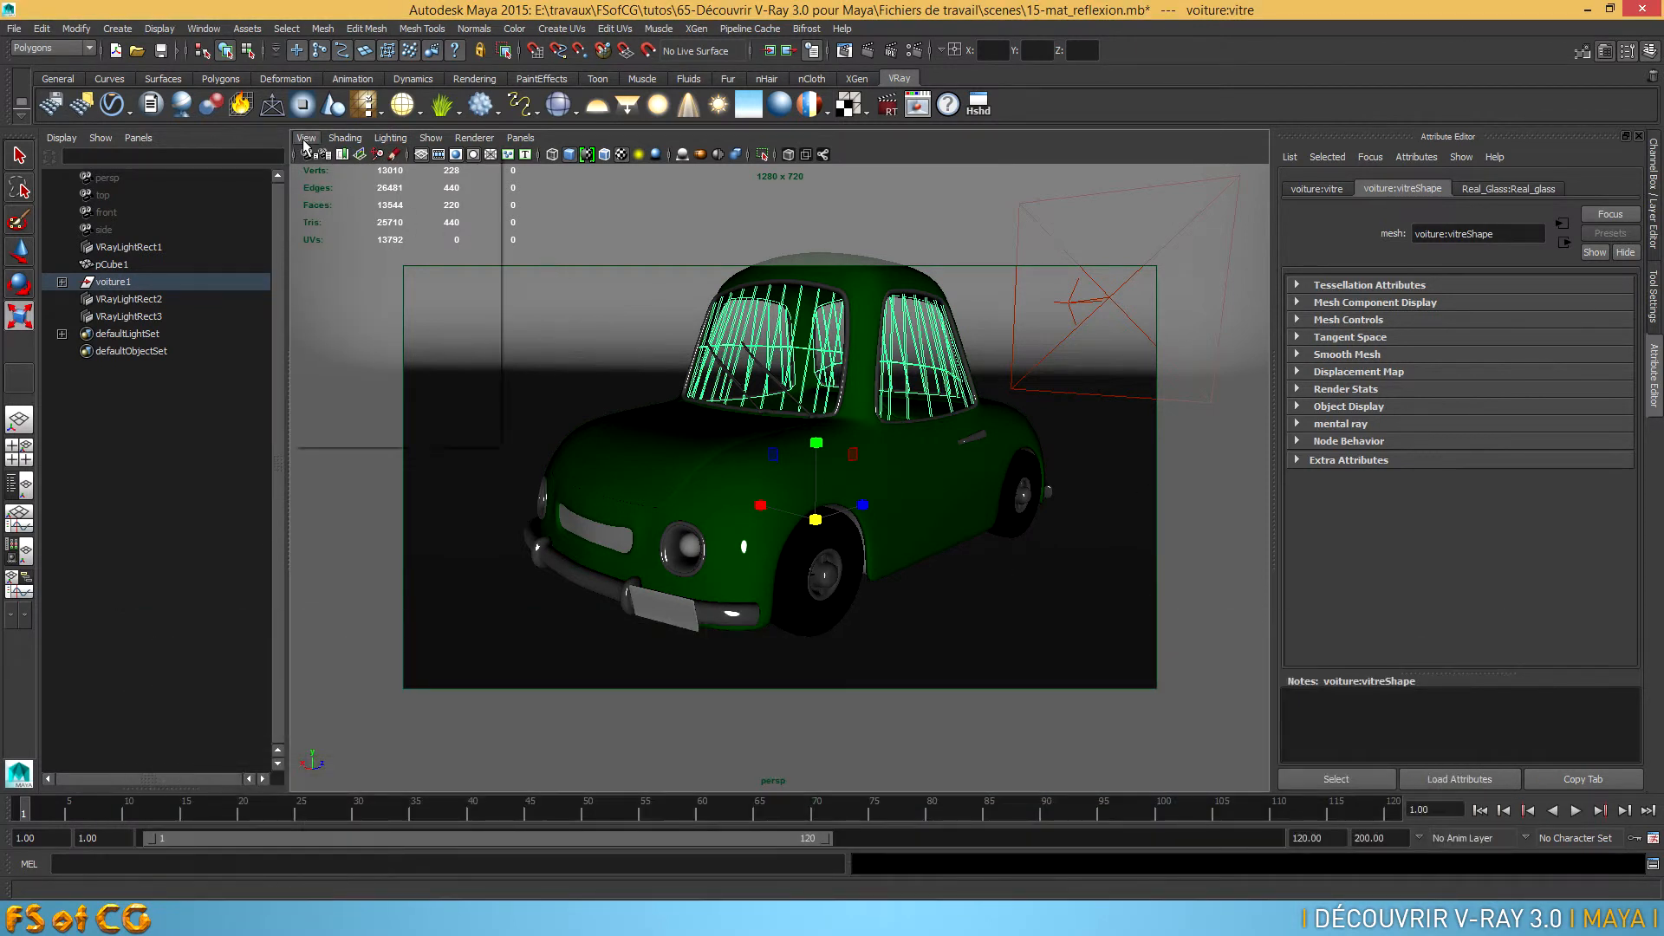
Restore the bookmarked cameraView1 view and render the current frame with V-Ray
click(306, 138)
mouse_move(370, 359)
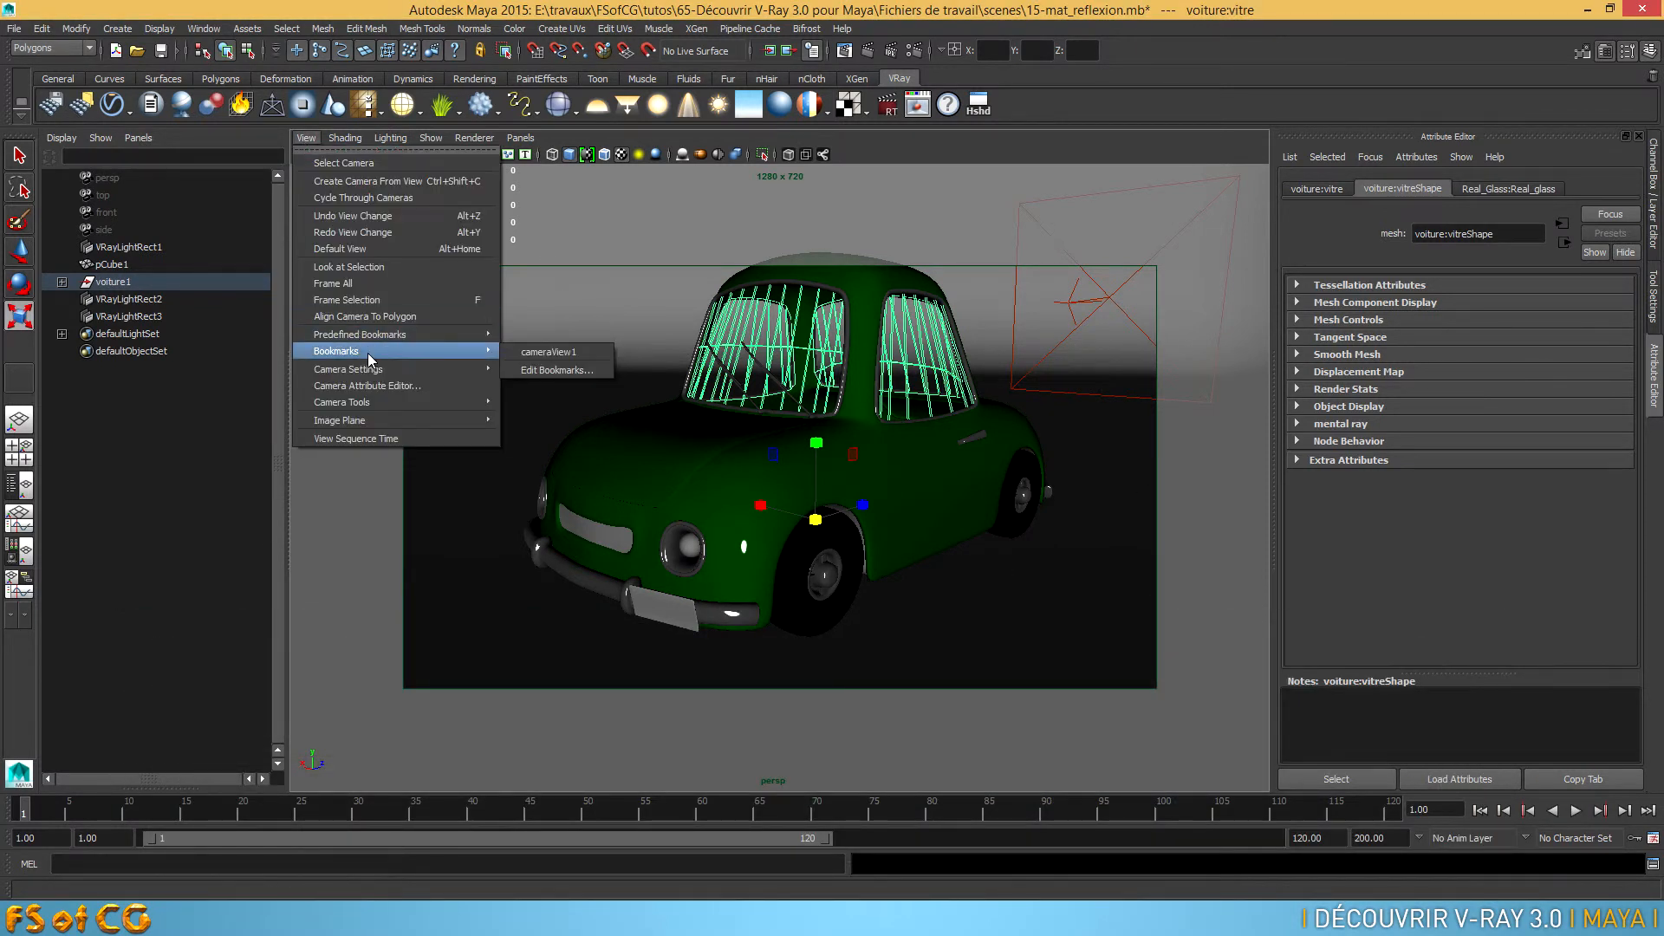
click(549, 352)
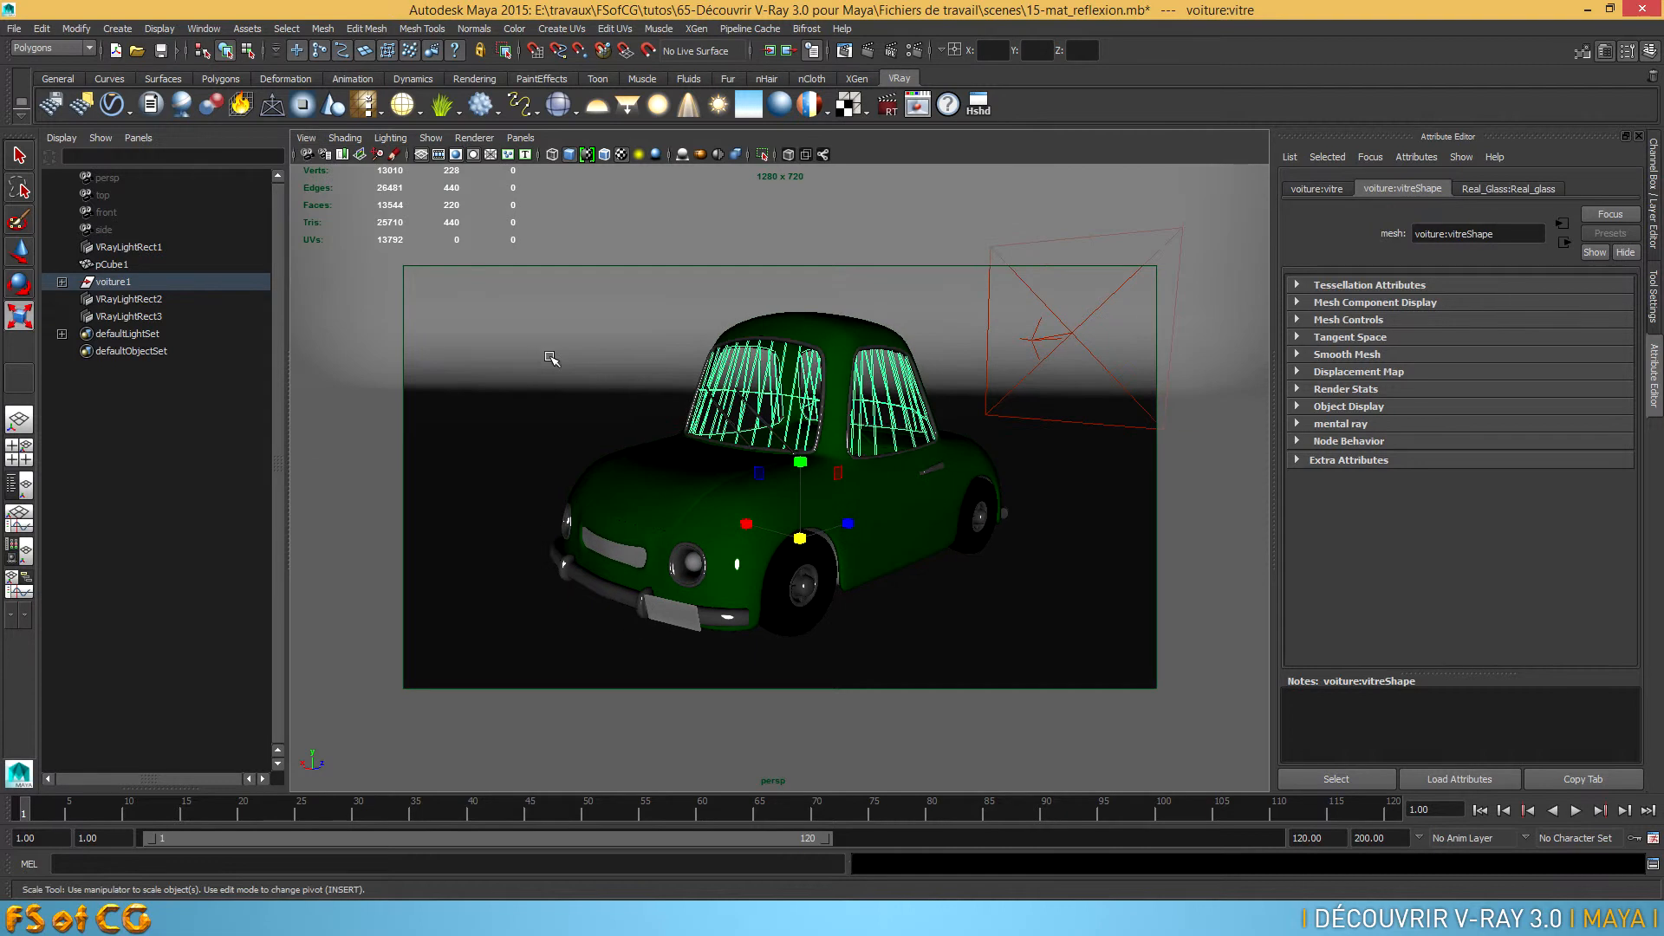
click(866, 53)
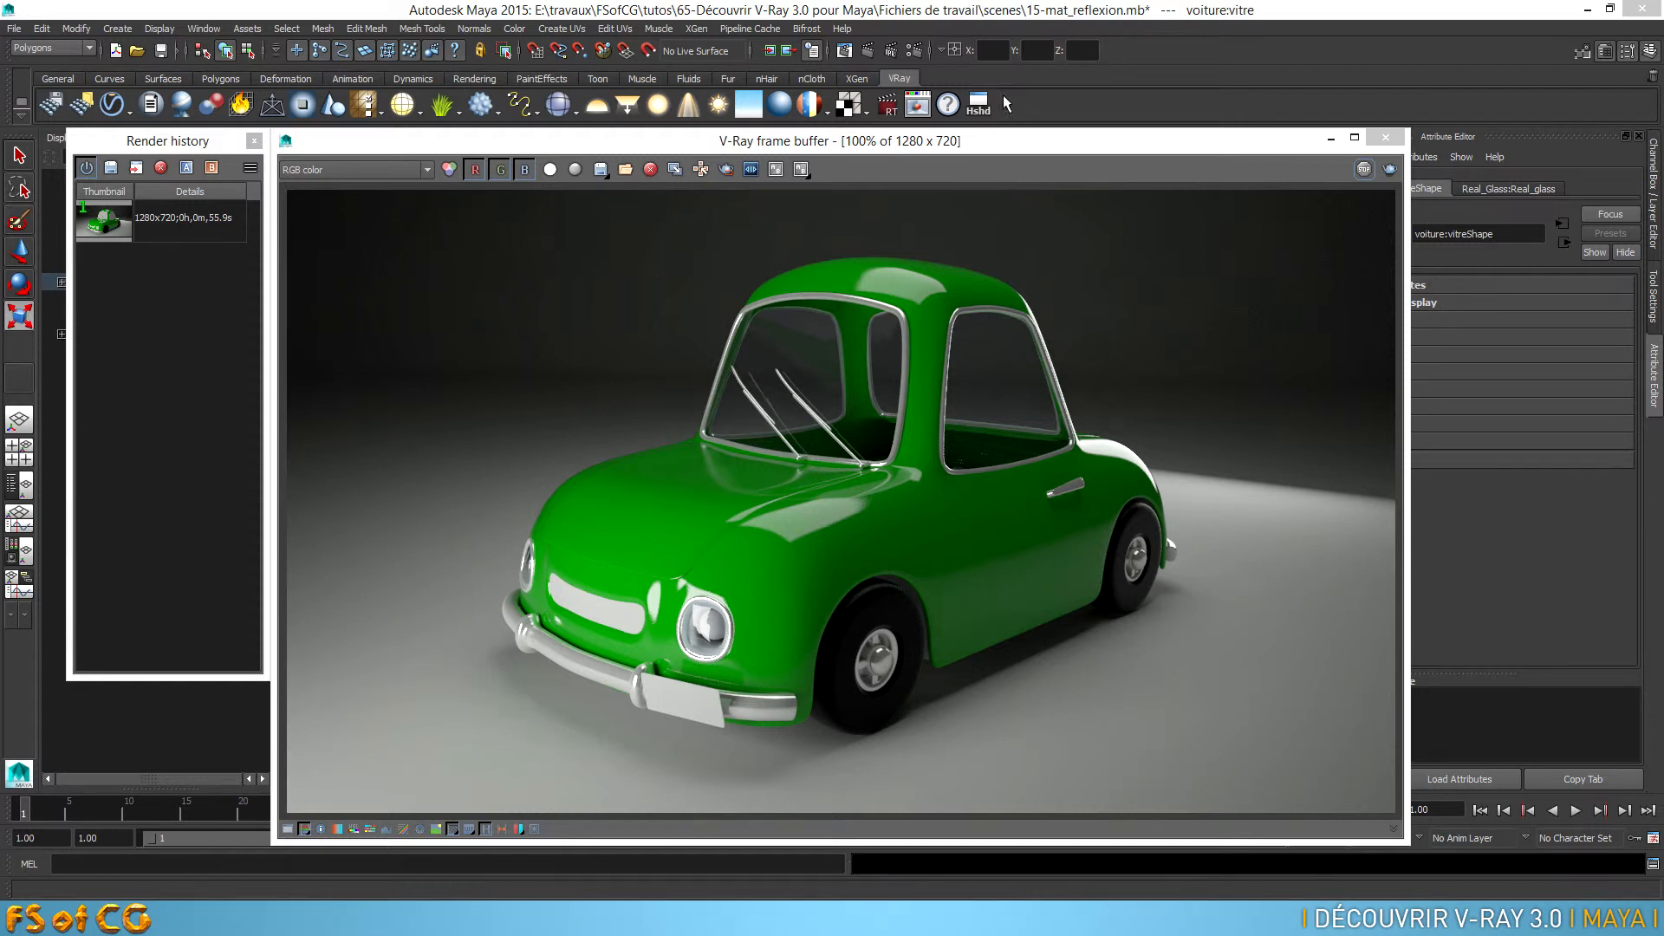
Open the Hypershade and import the kitchen metal silver.ma shader file into the scene
click(979, 105)
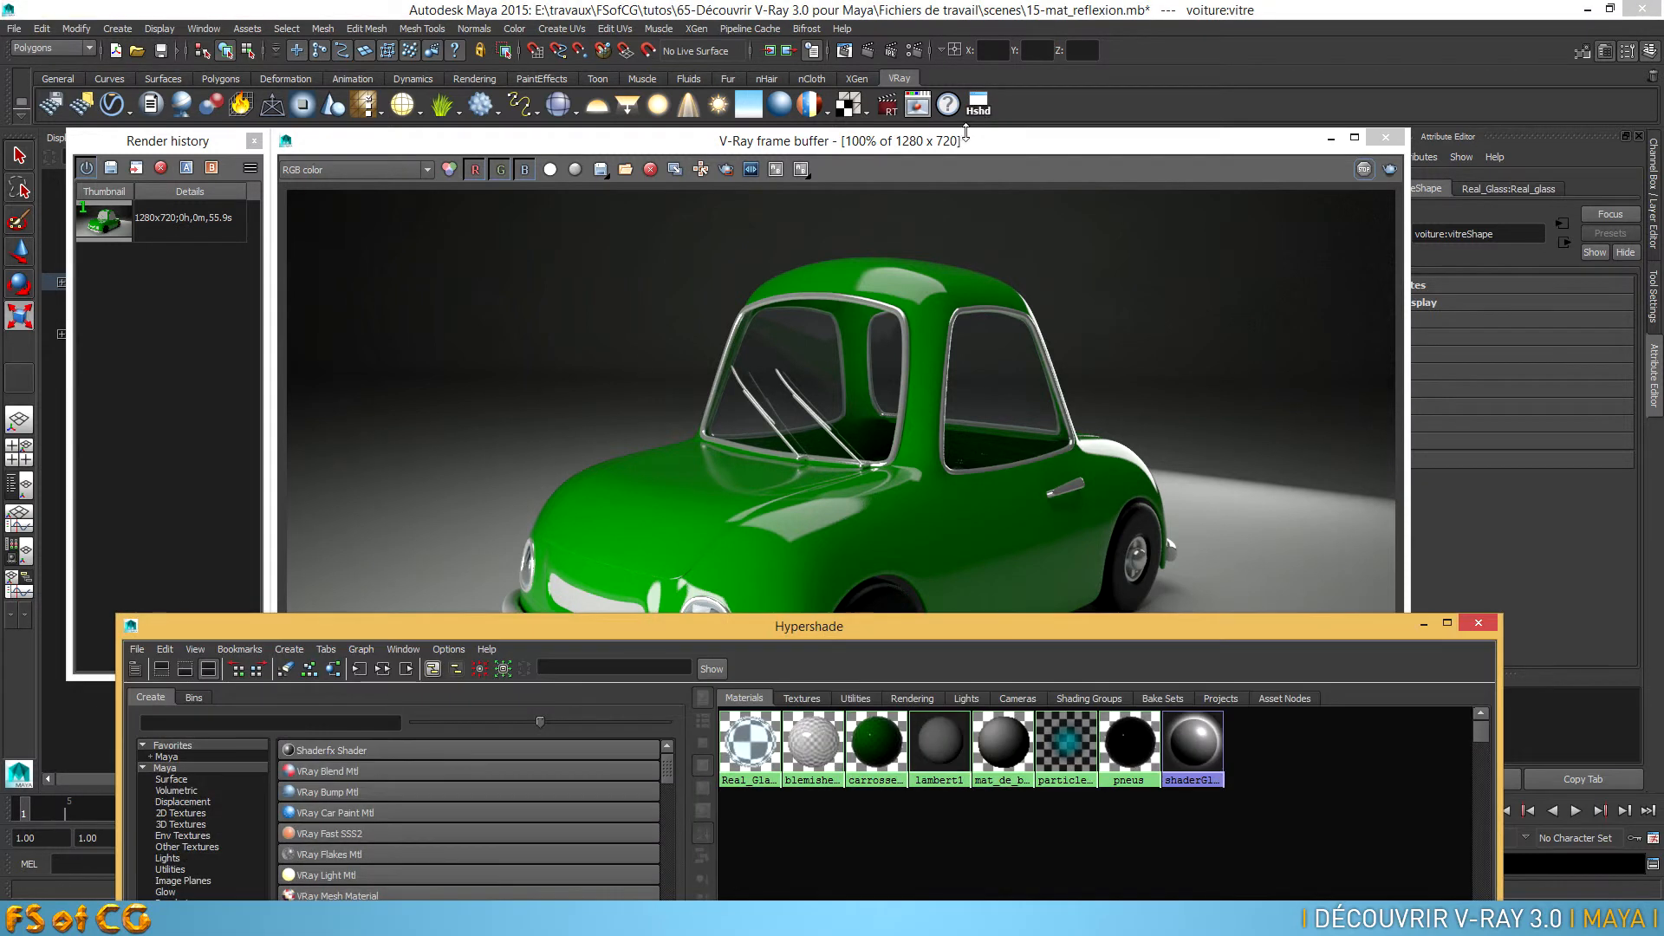
drag(941, 639, 957, 159)
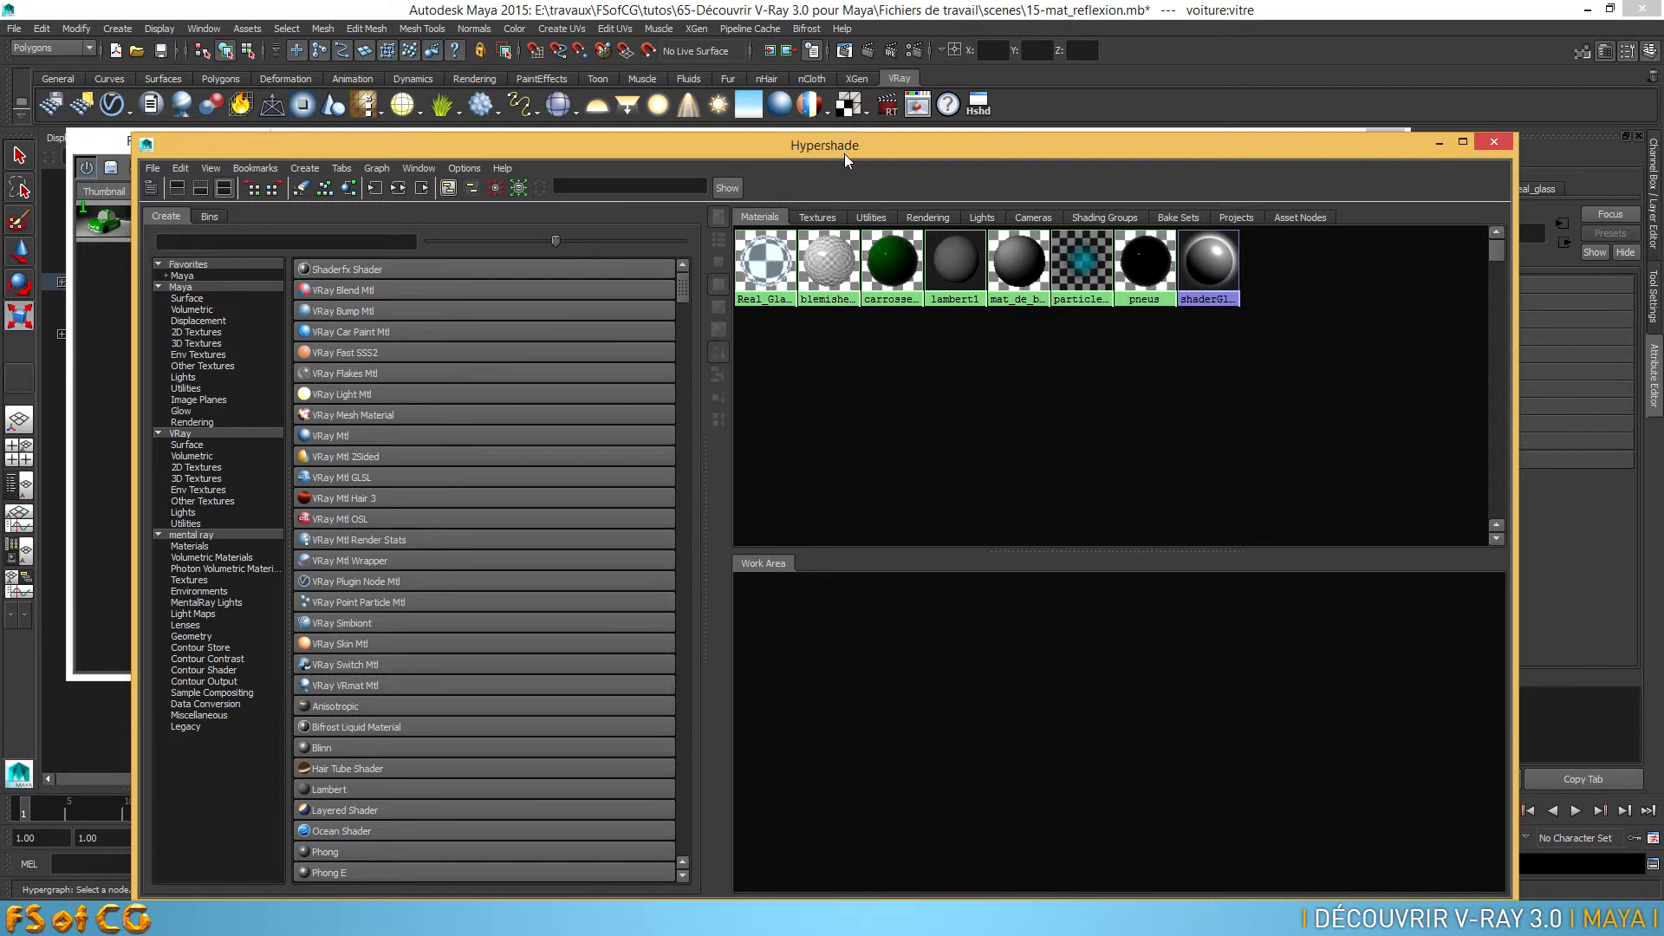
drag(845, 145, 794, 668)
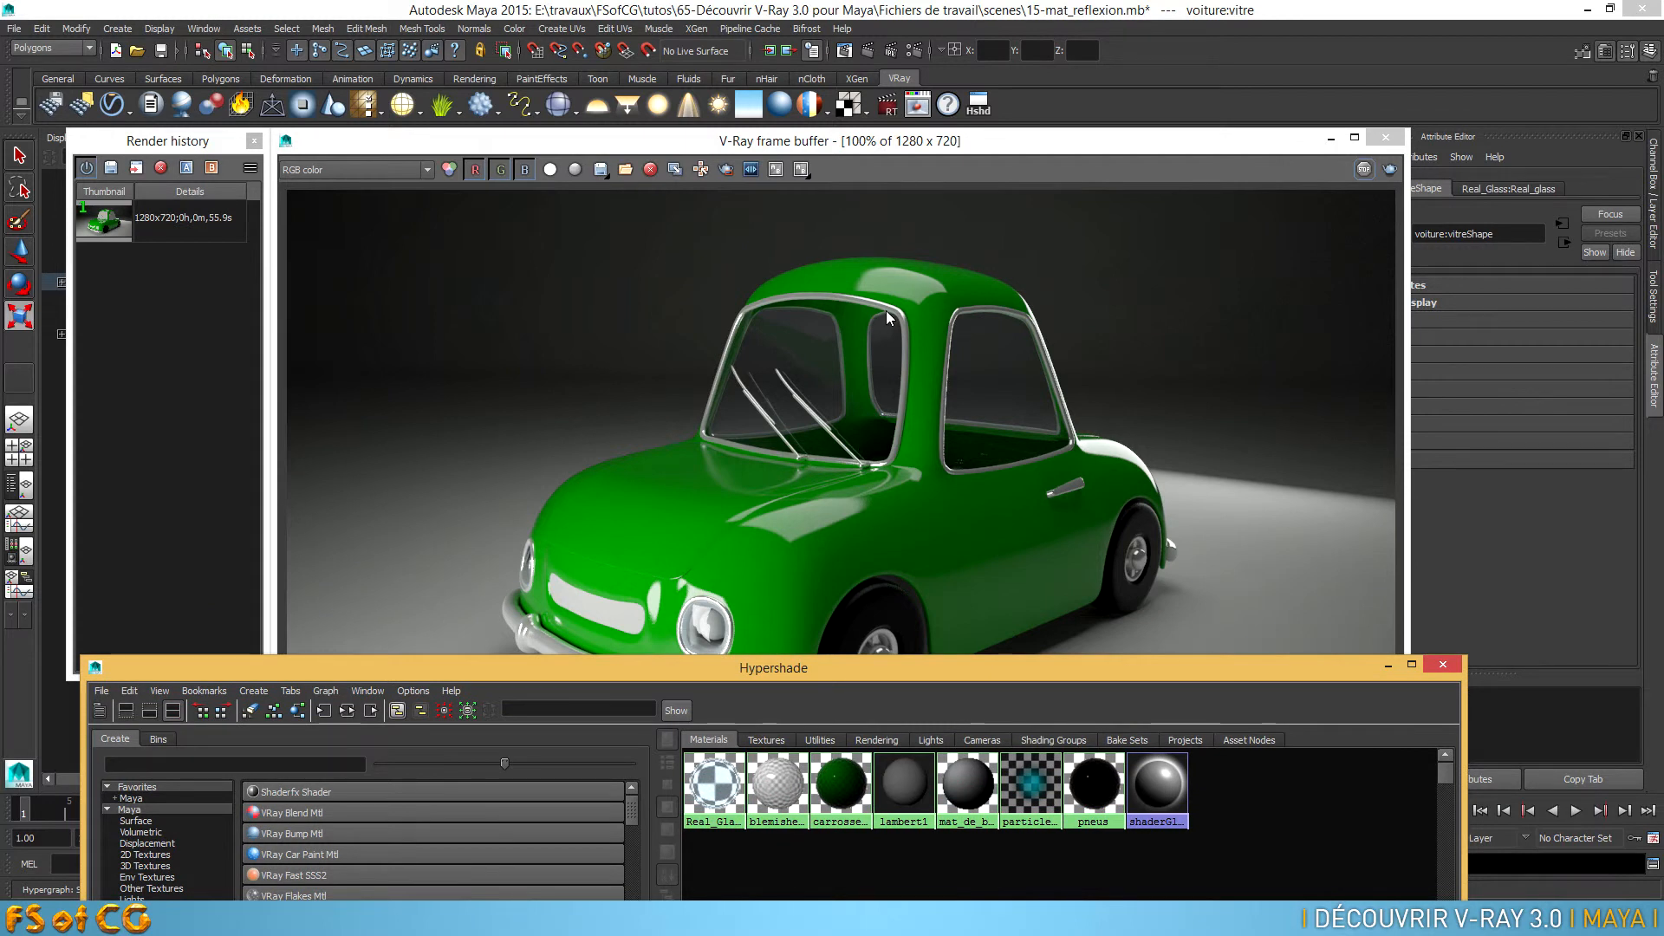
drag(829, 669, 932, 166)
click(169, 179)
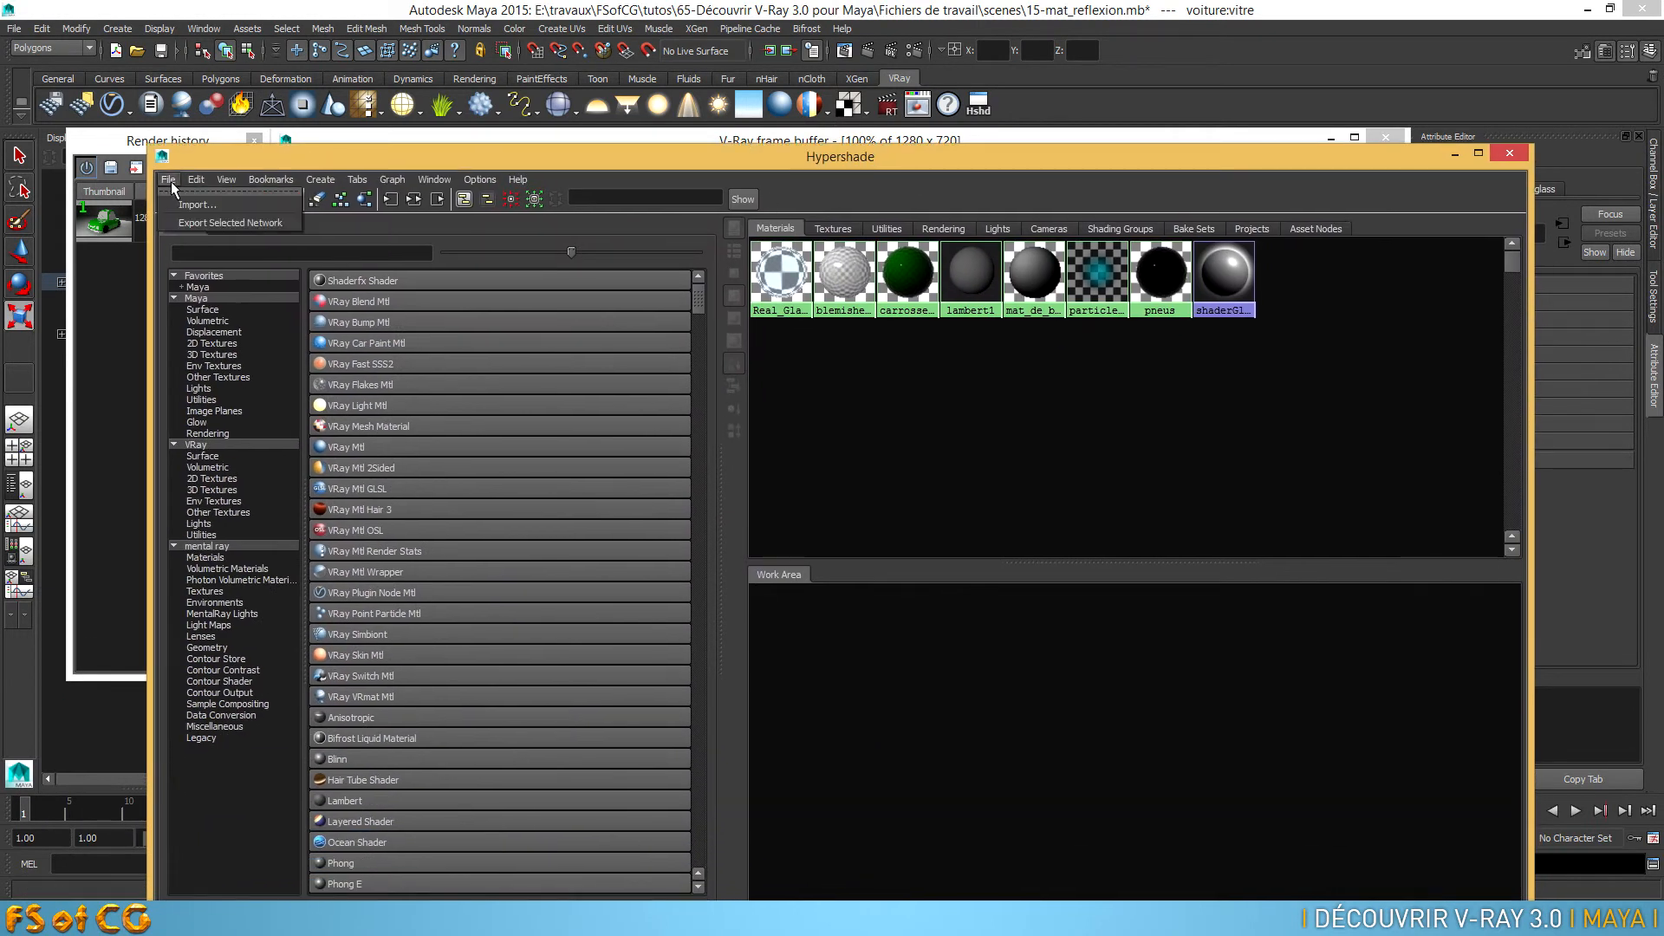
click(178, 202)
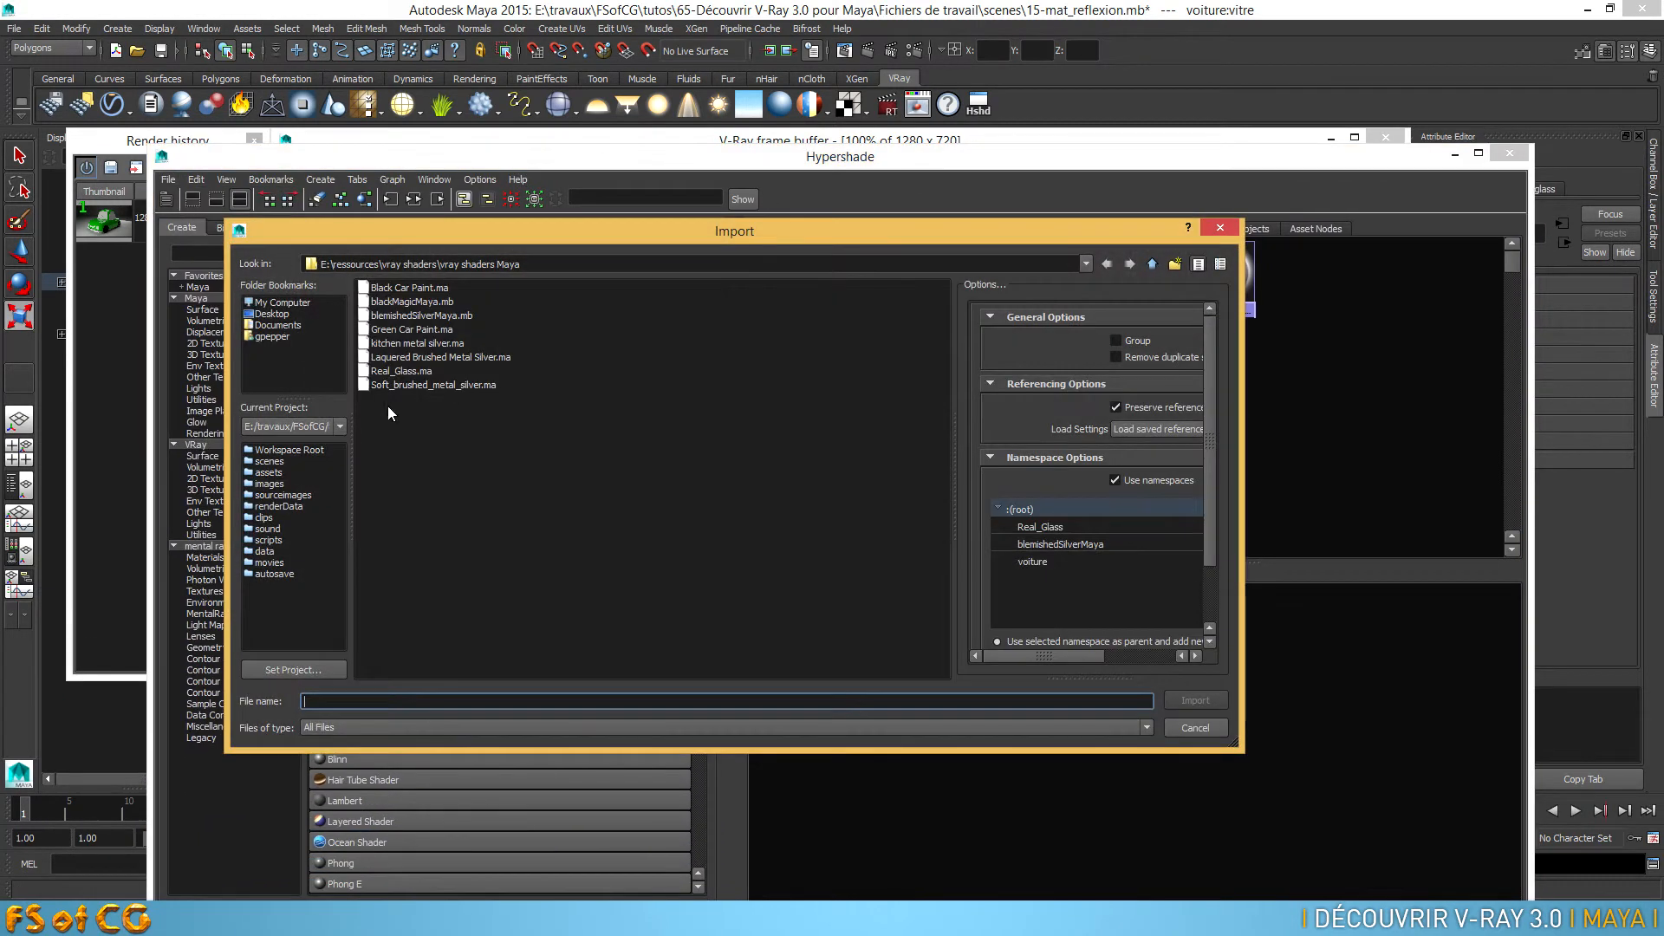
click(404, 344)
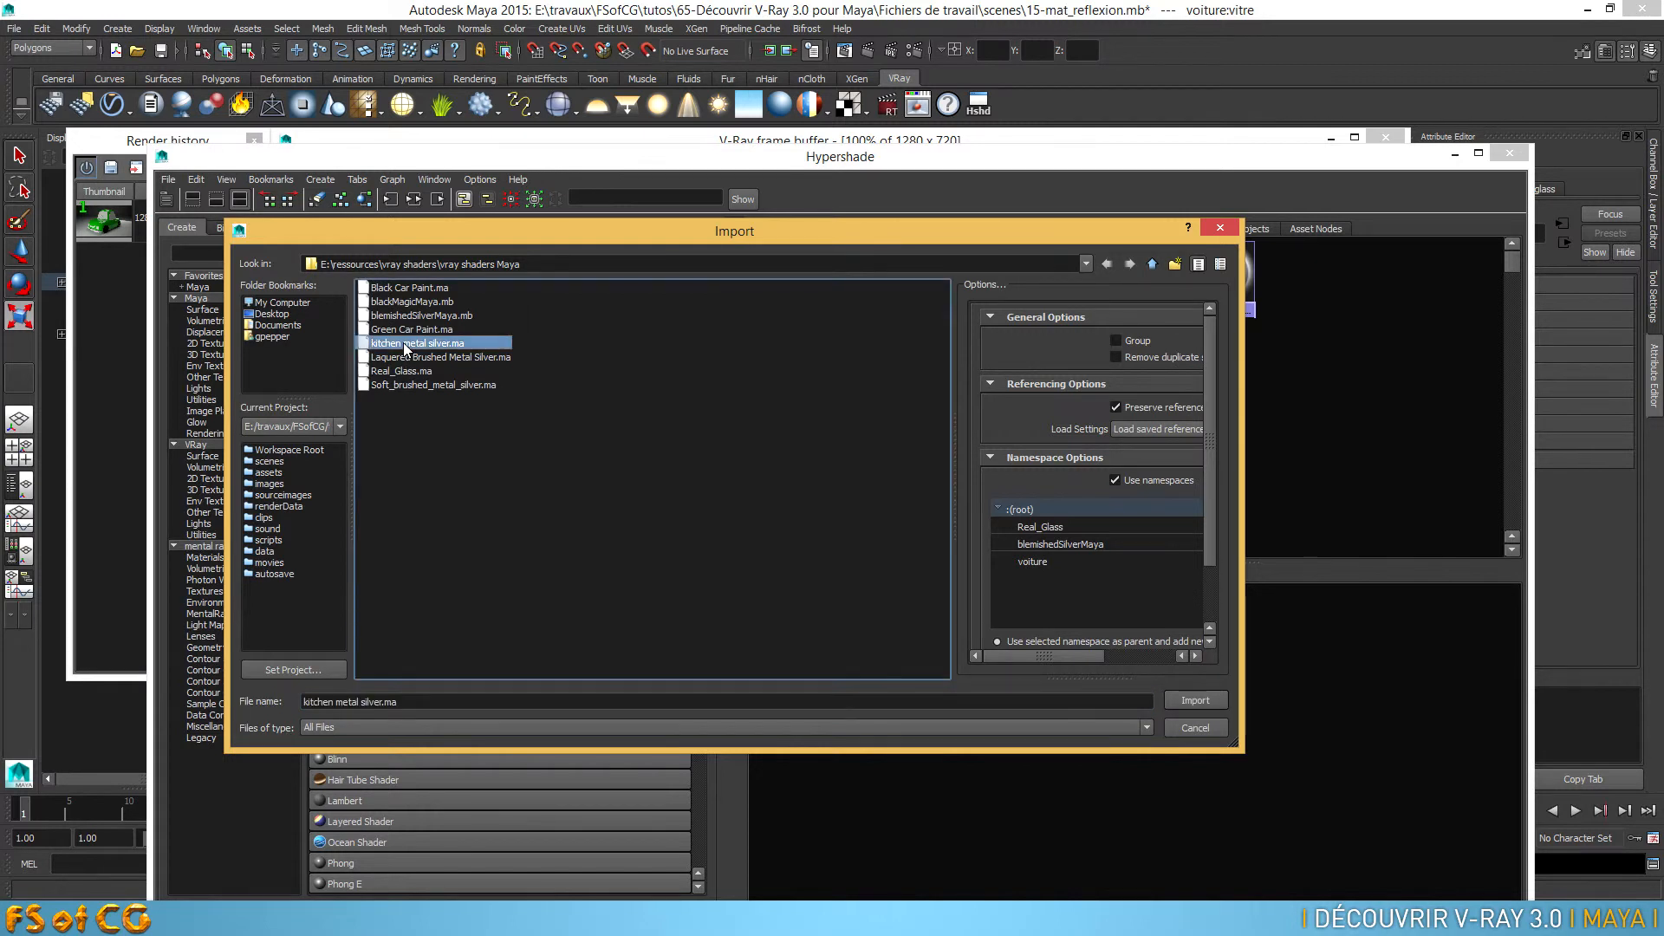
double_click(403, 341)
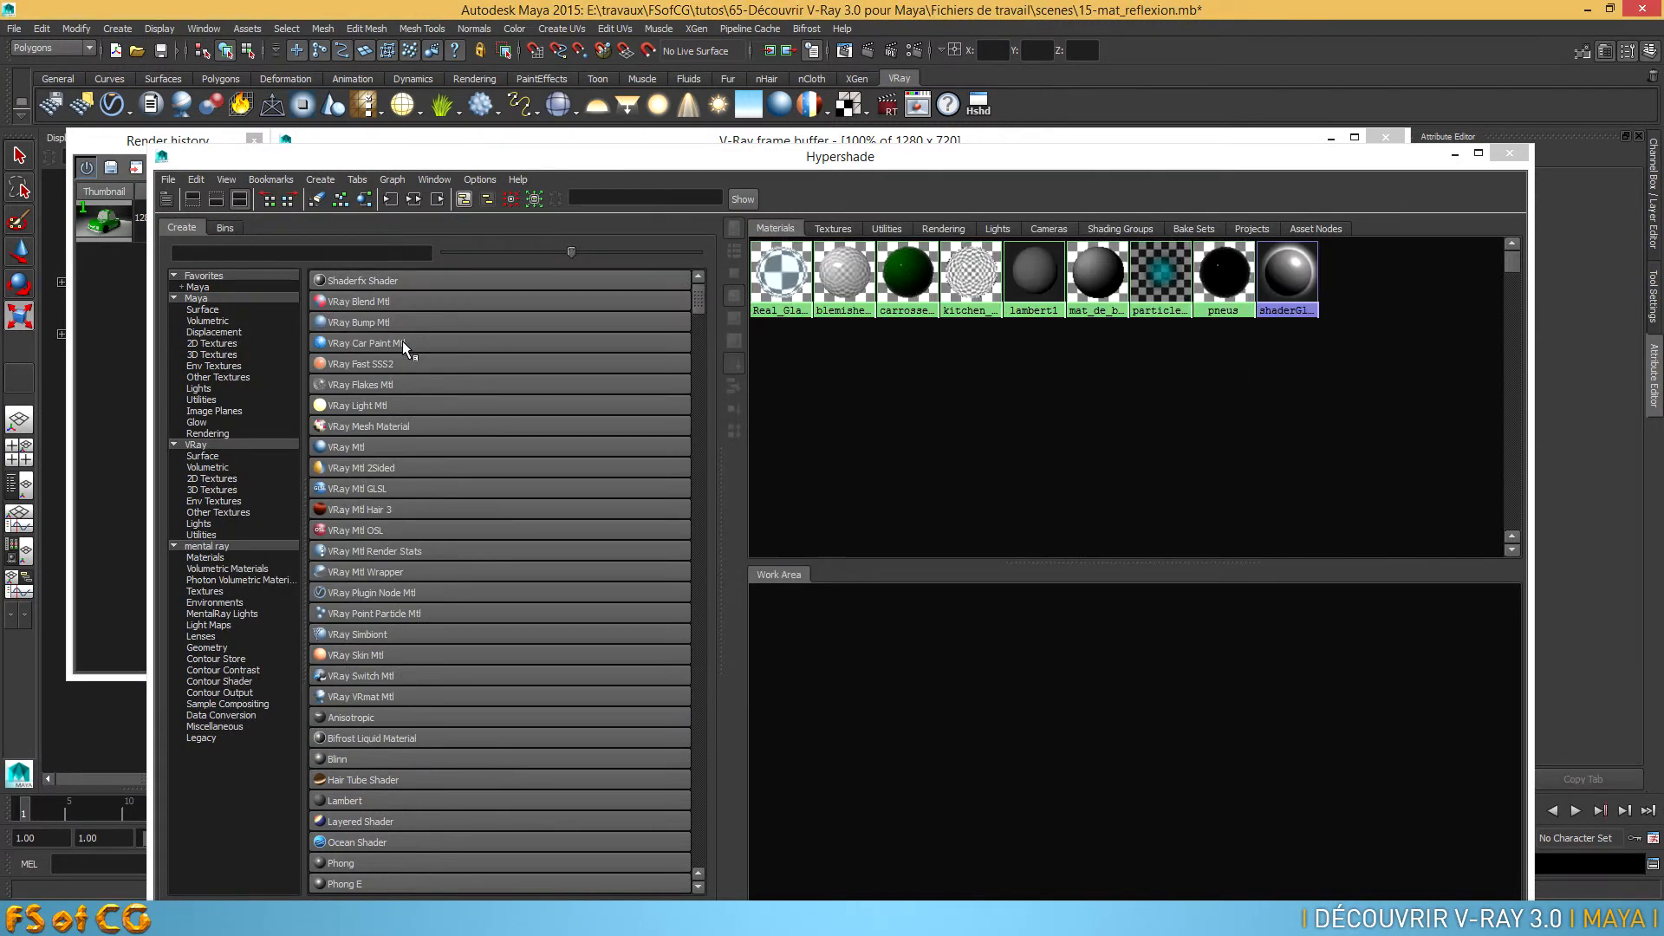
Select all objects that use the blemishedSilver material and assign them the imported kitchen_metal_silver material
drag(953, 156, 767, 397)
drag(832, 349, 848, 430)
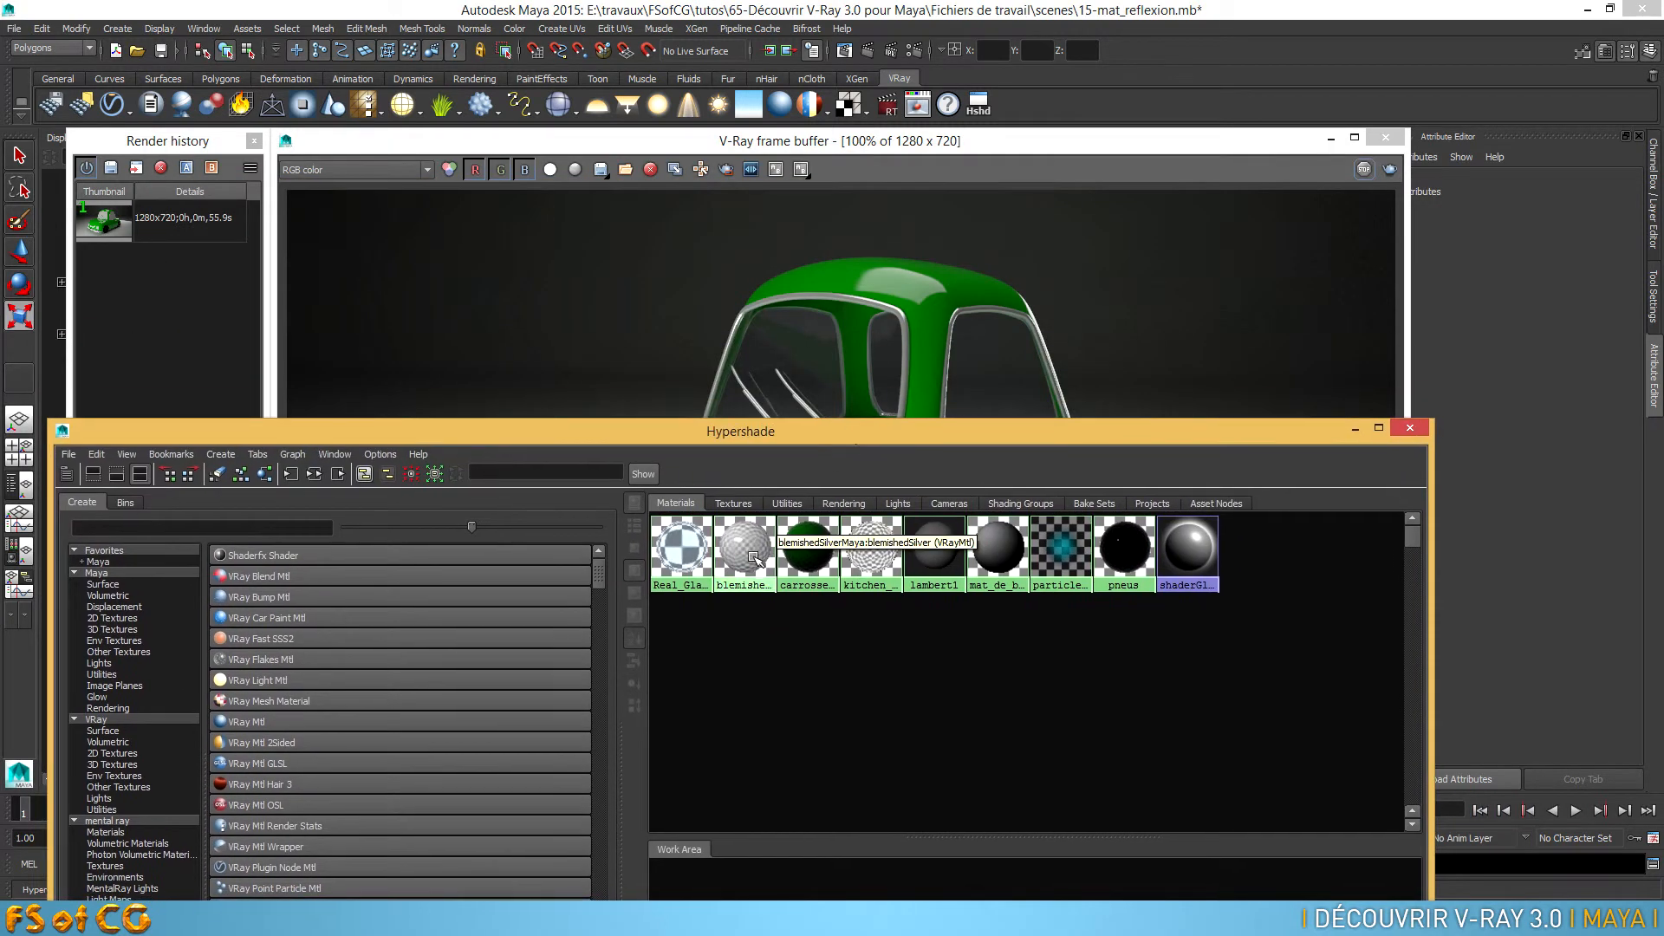
right_click(750, 548)
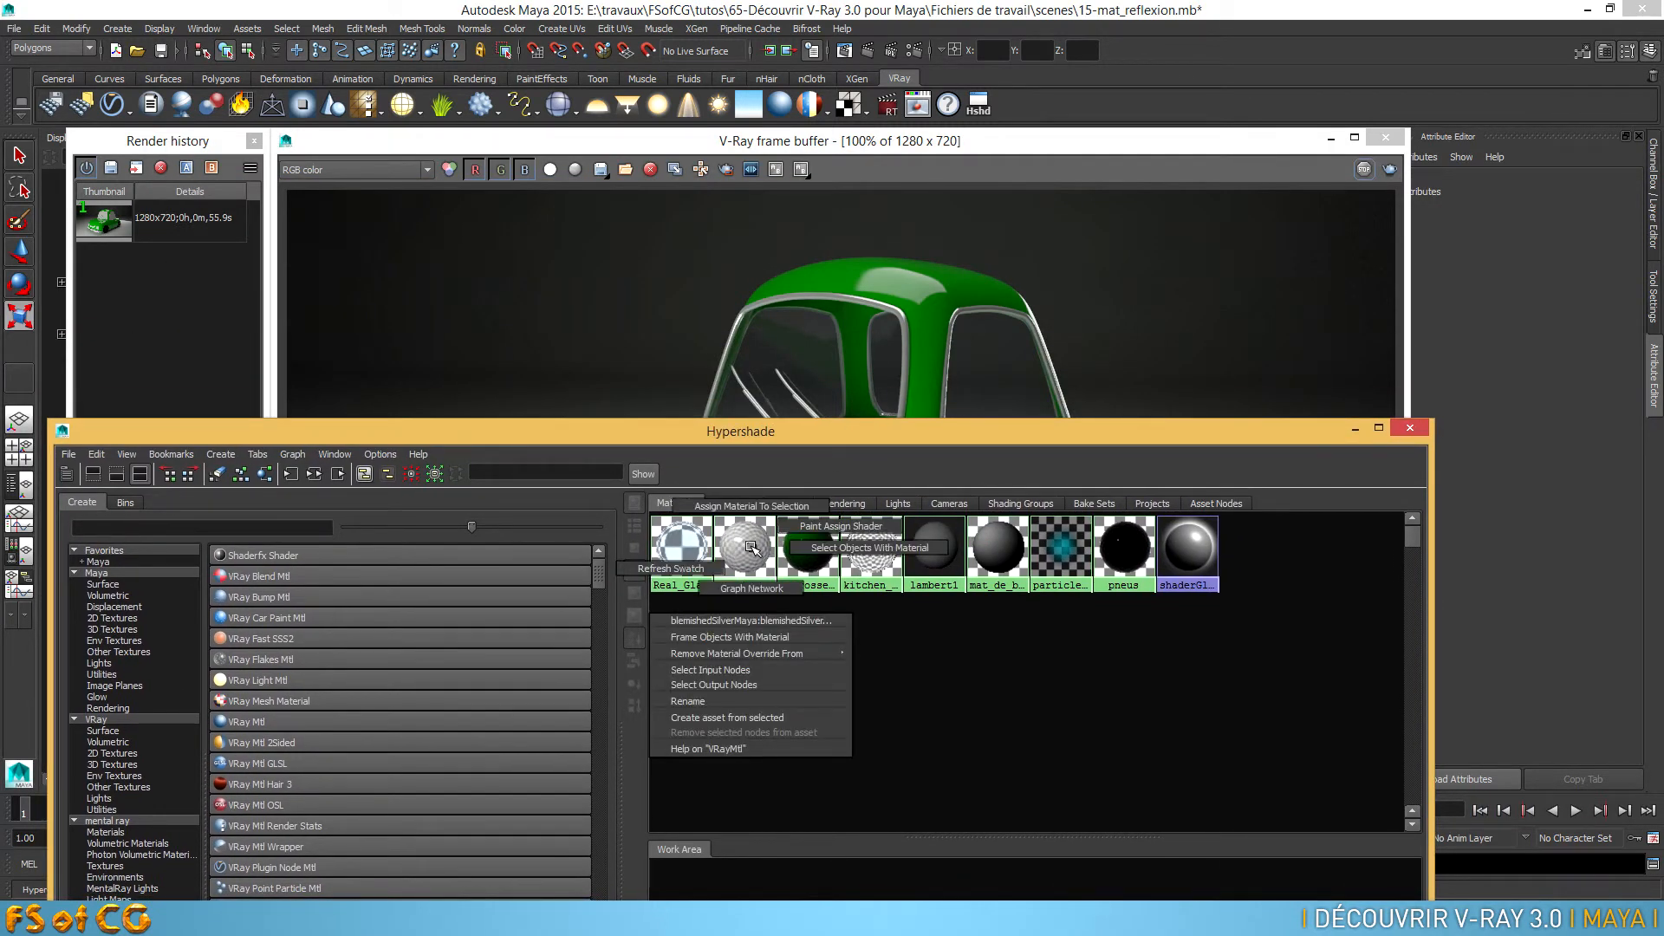
click(870, 548)
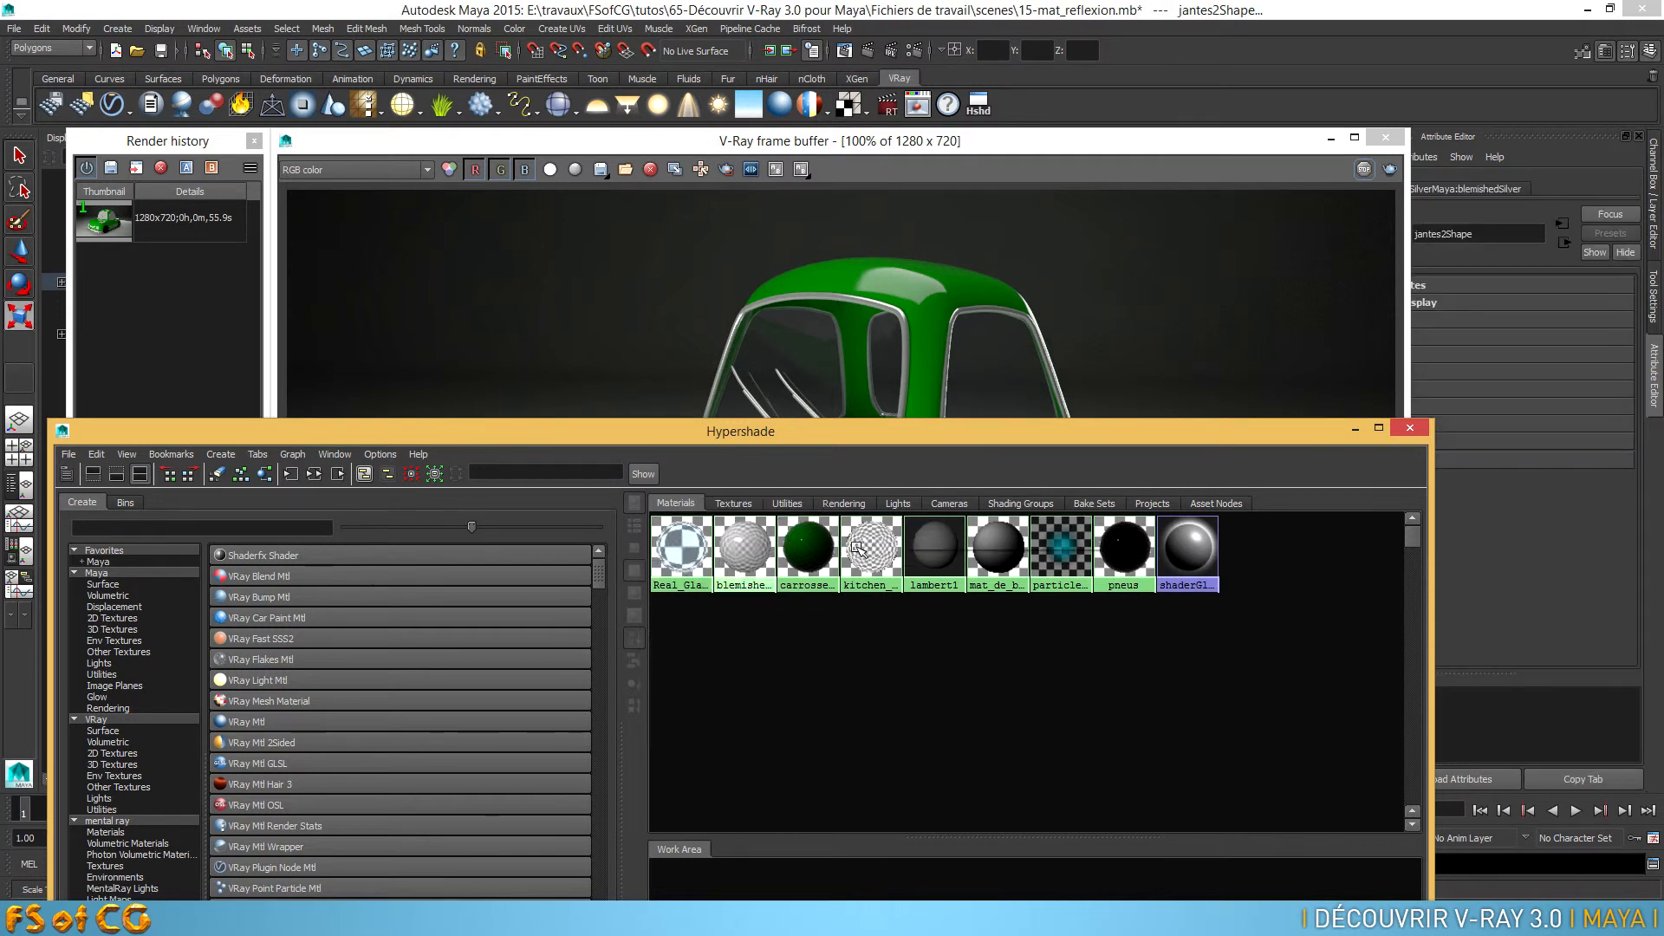
click(1338, 140)
drag(949, 435, 923, 693)
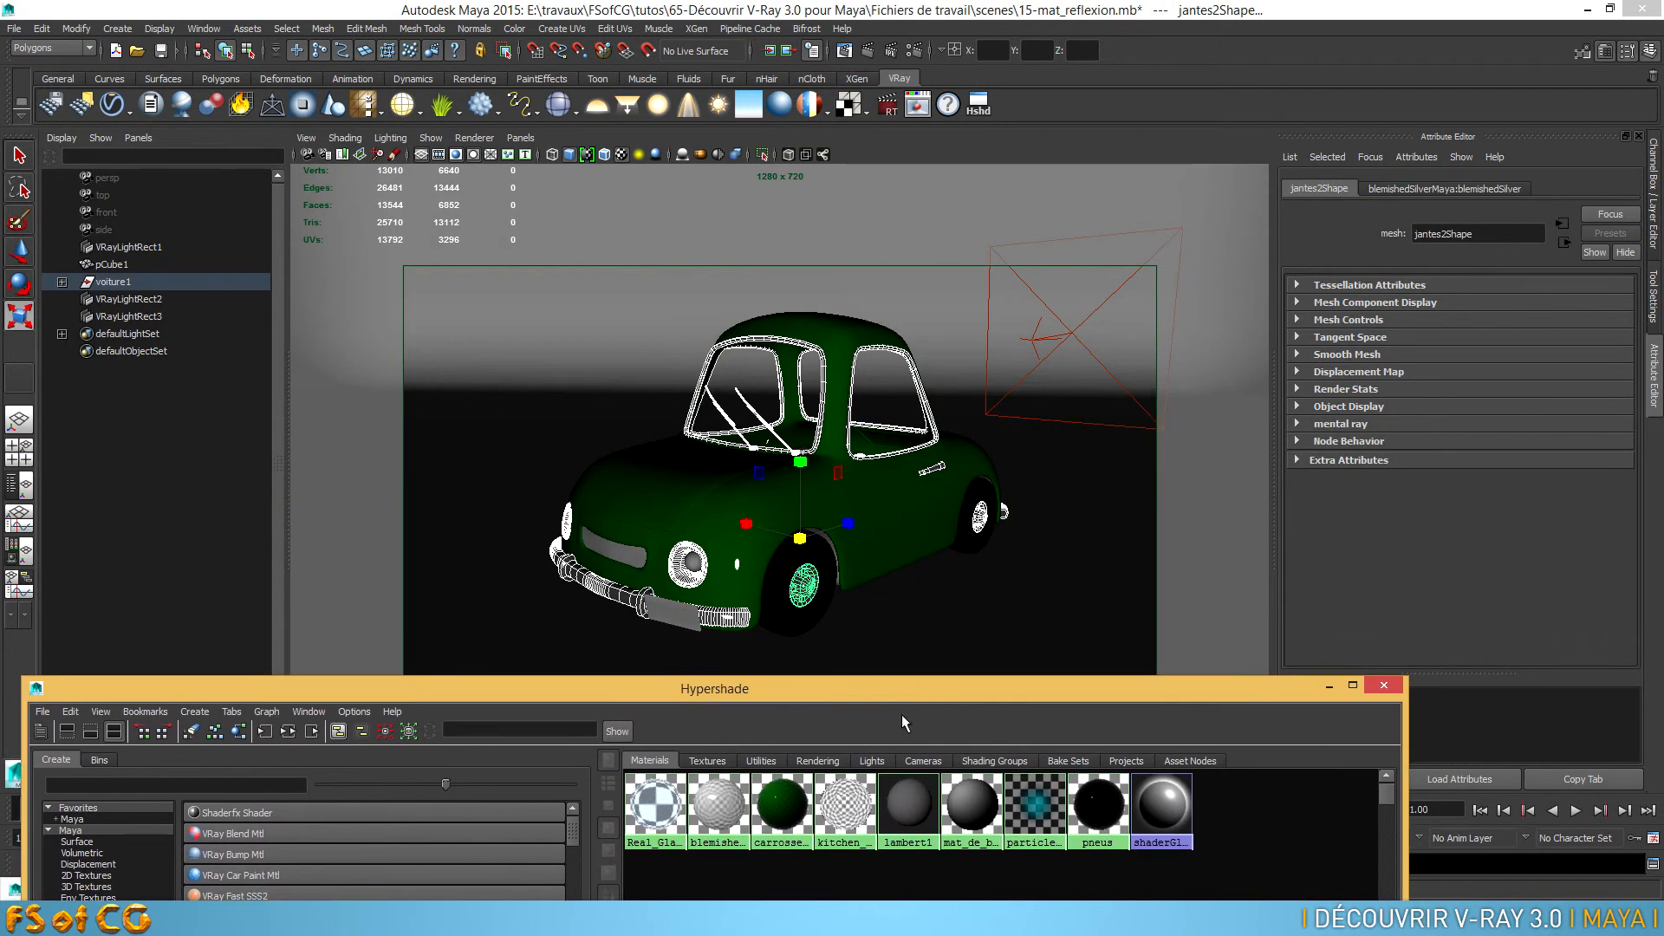
right_click(846, 813)
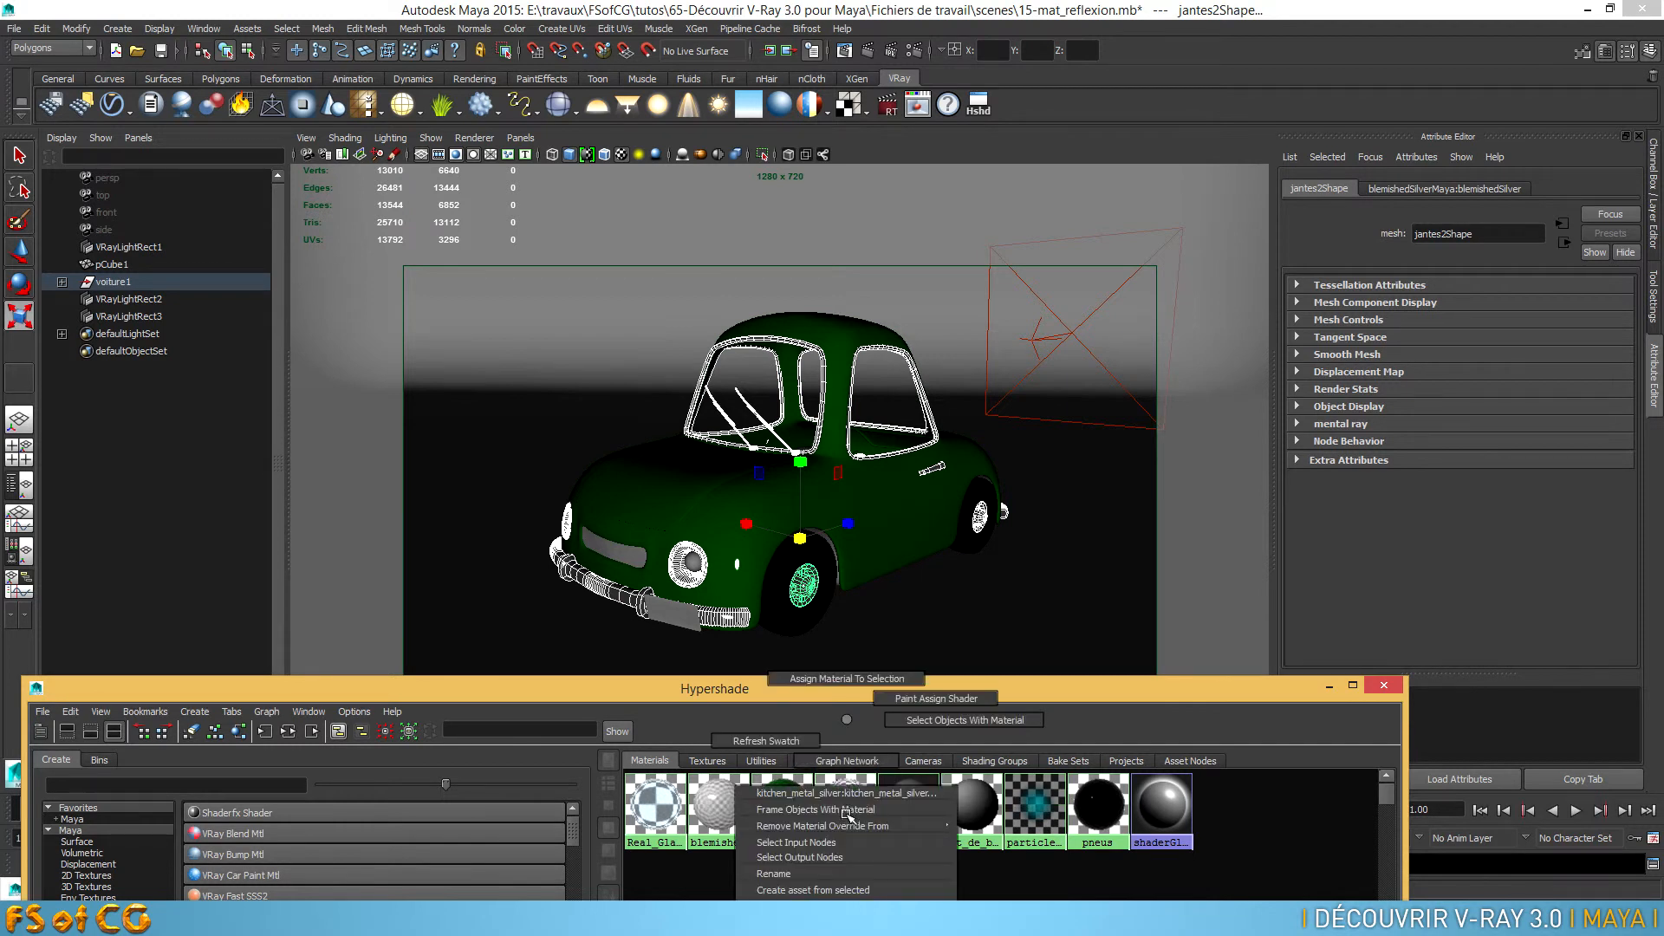
click(849, 675)
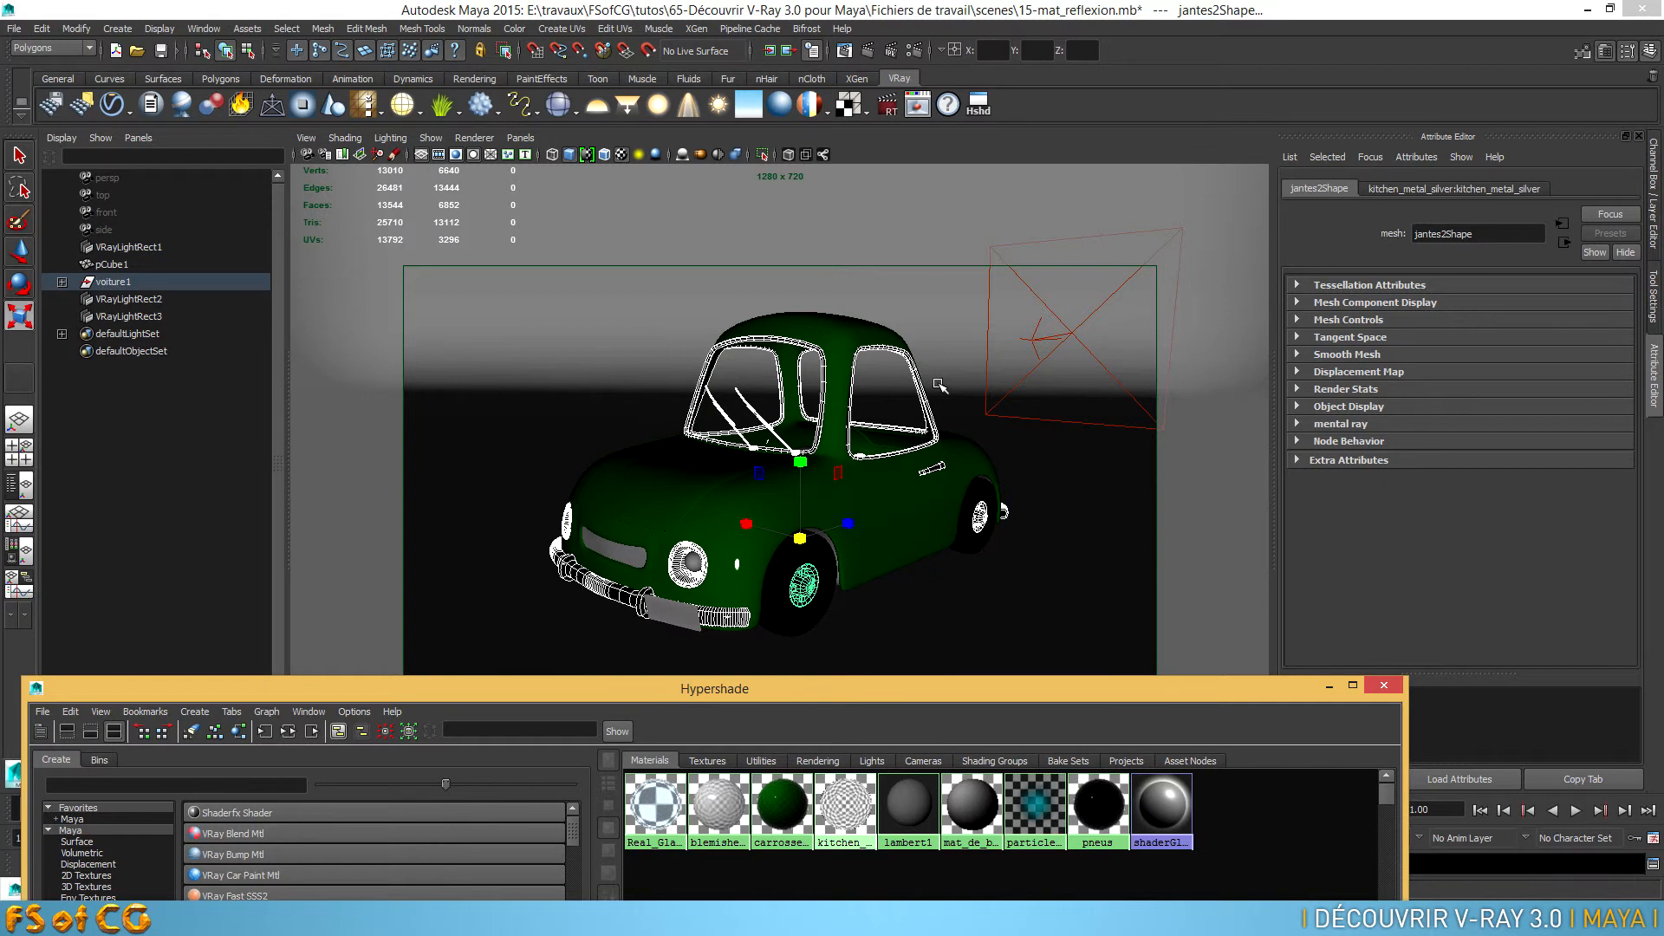
Show the V-Ray frame buffer and save the current render to the render history
click(918, 106)
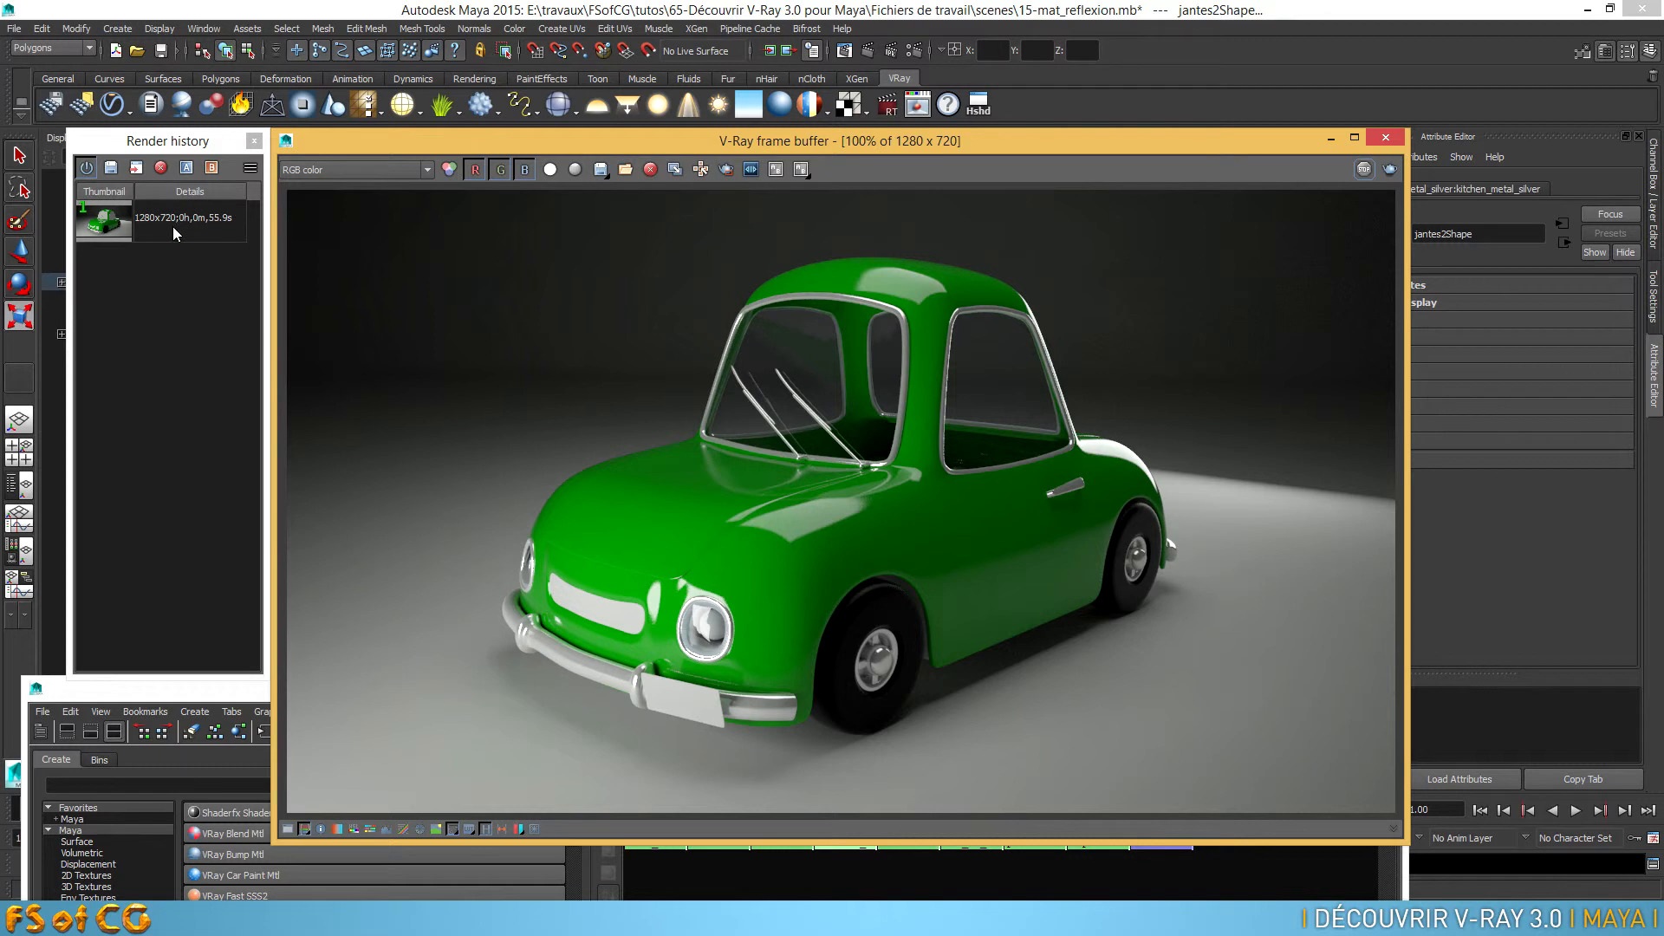
click(111, 169)
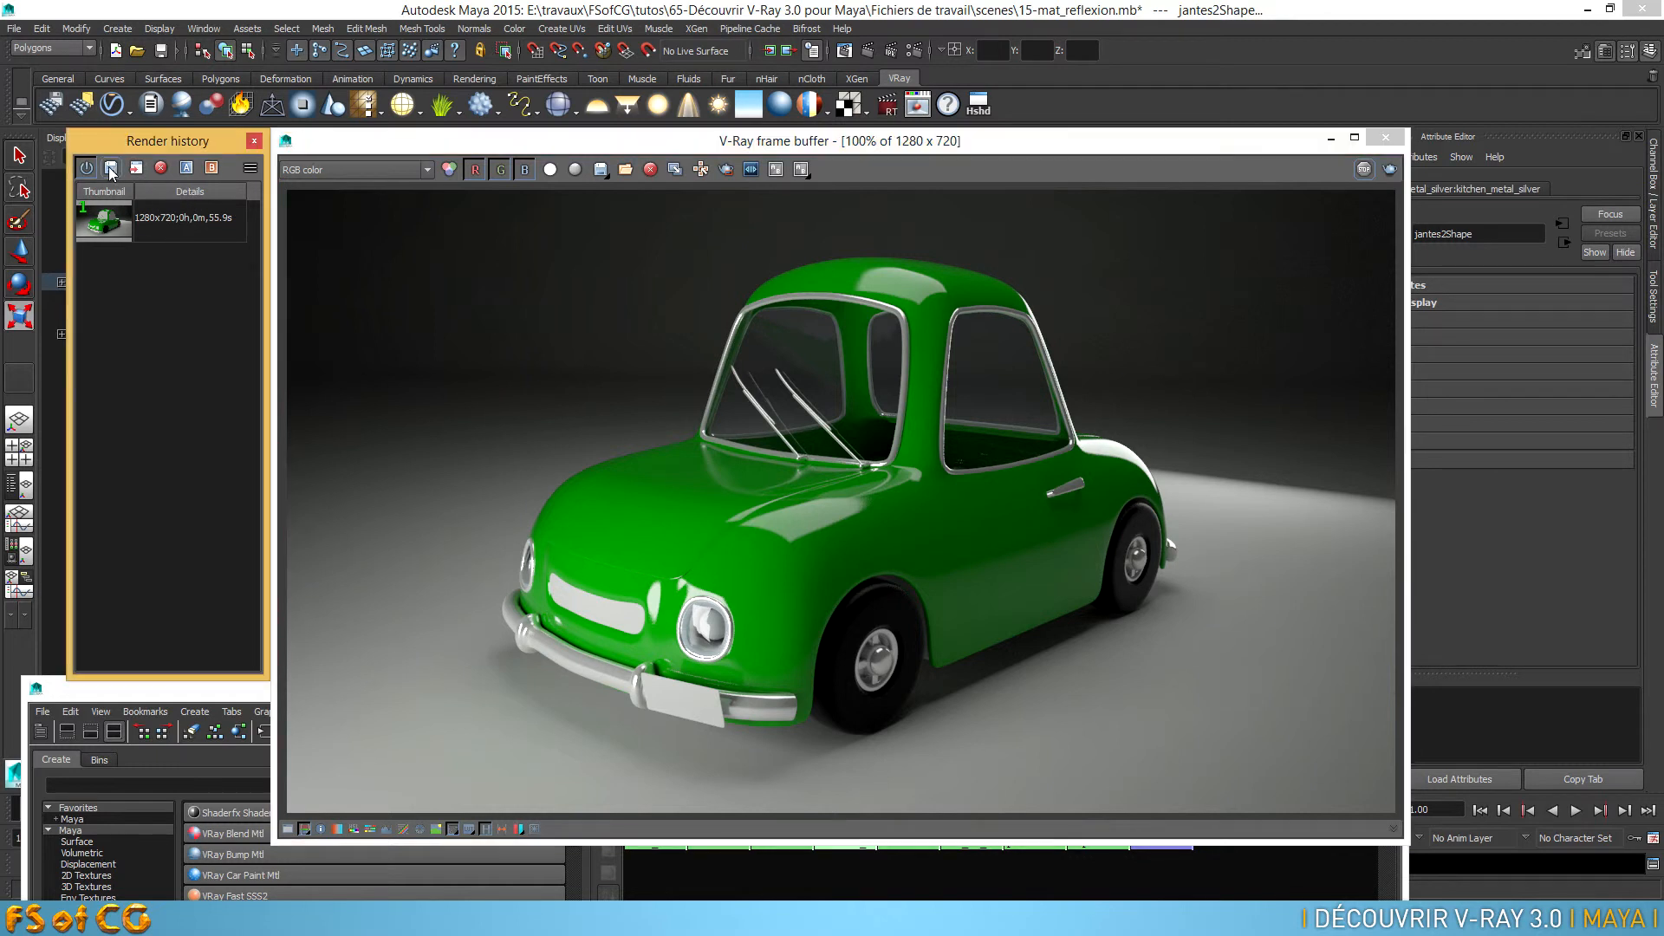
click(184, 217)
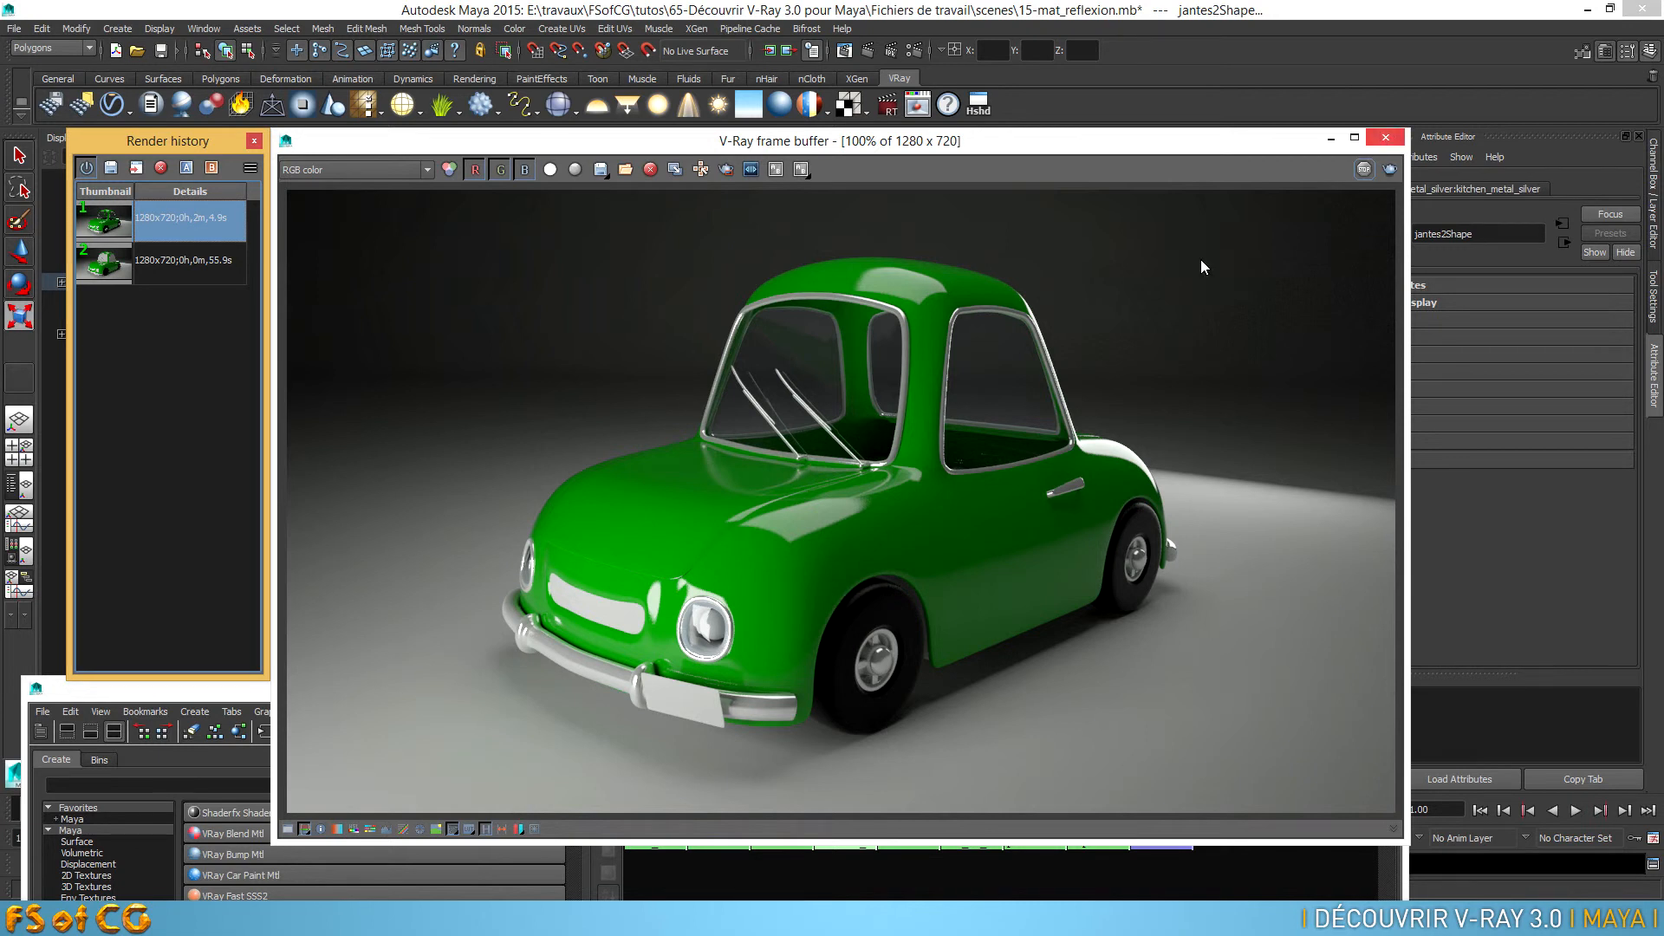
Examine the front headlight's glass and metal ring up close in the rendered image
click(726, 625)
scroll(718, 631, up, 1)
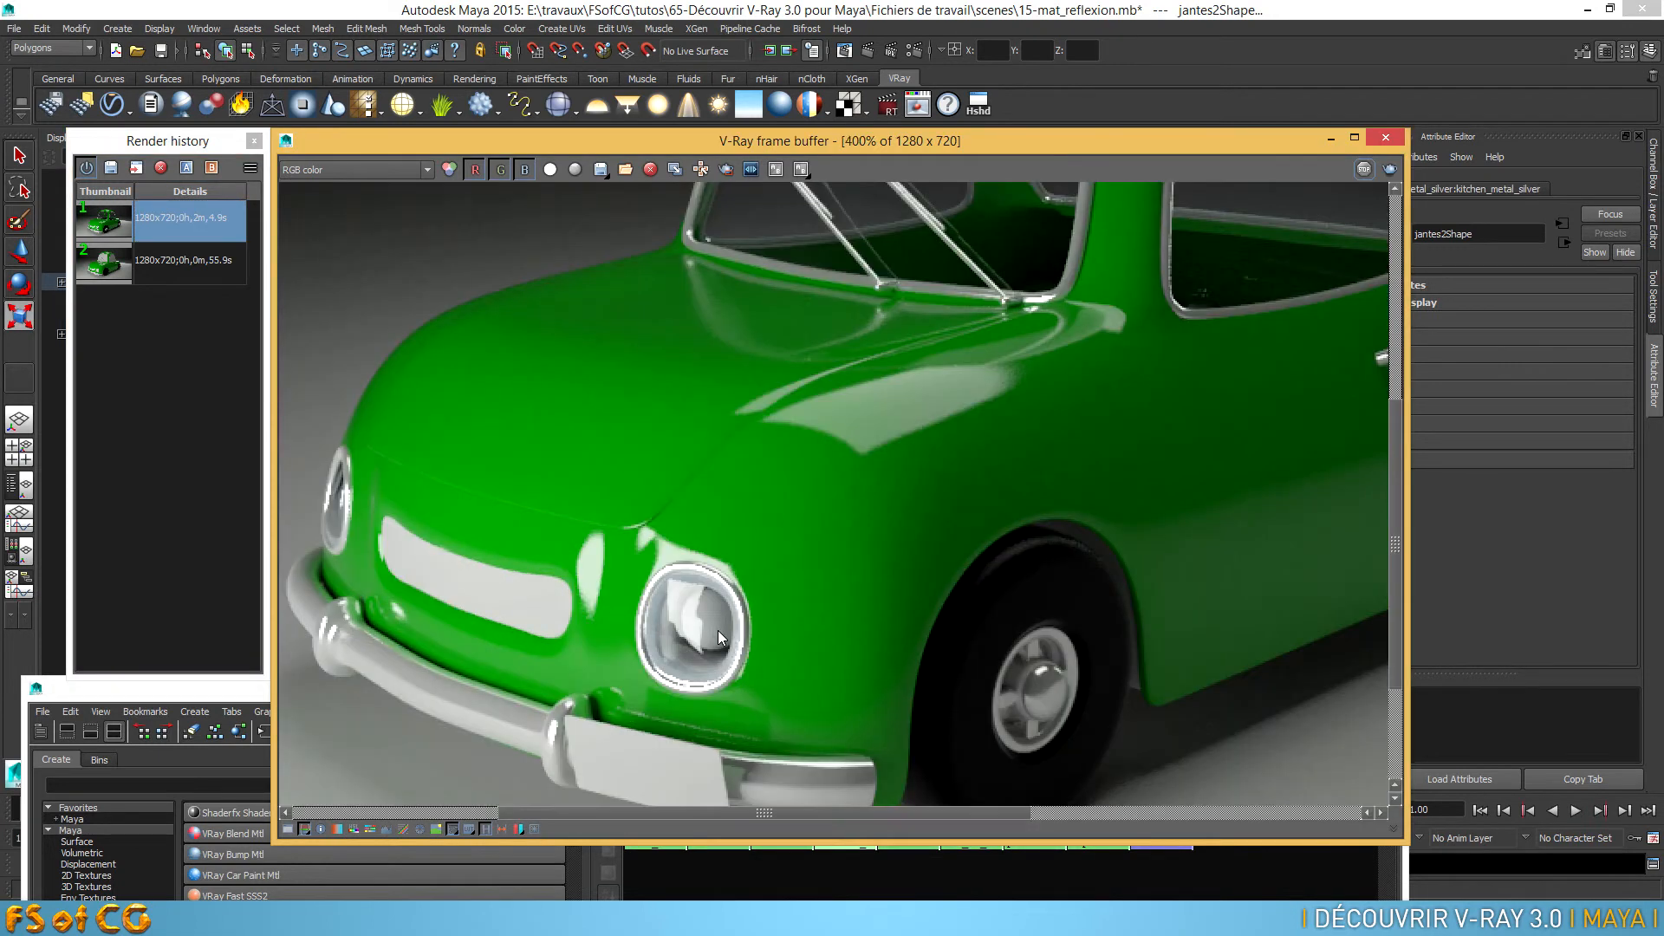
scroll(718, 636, up, 1)
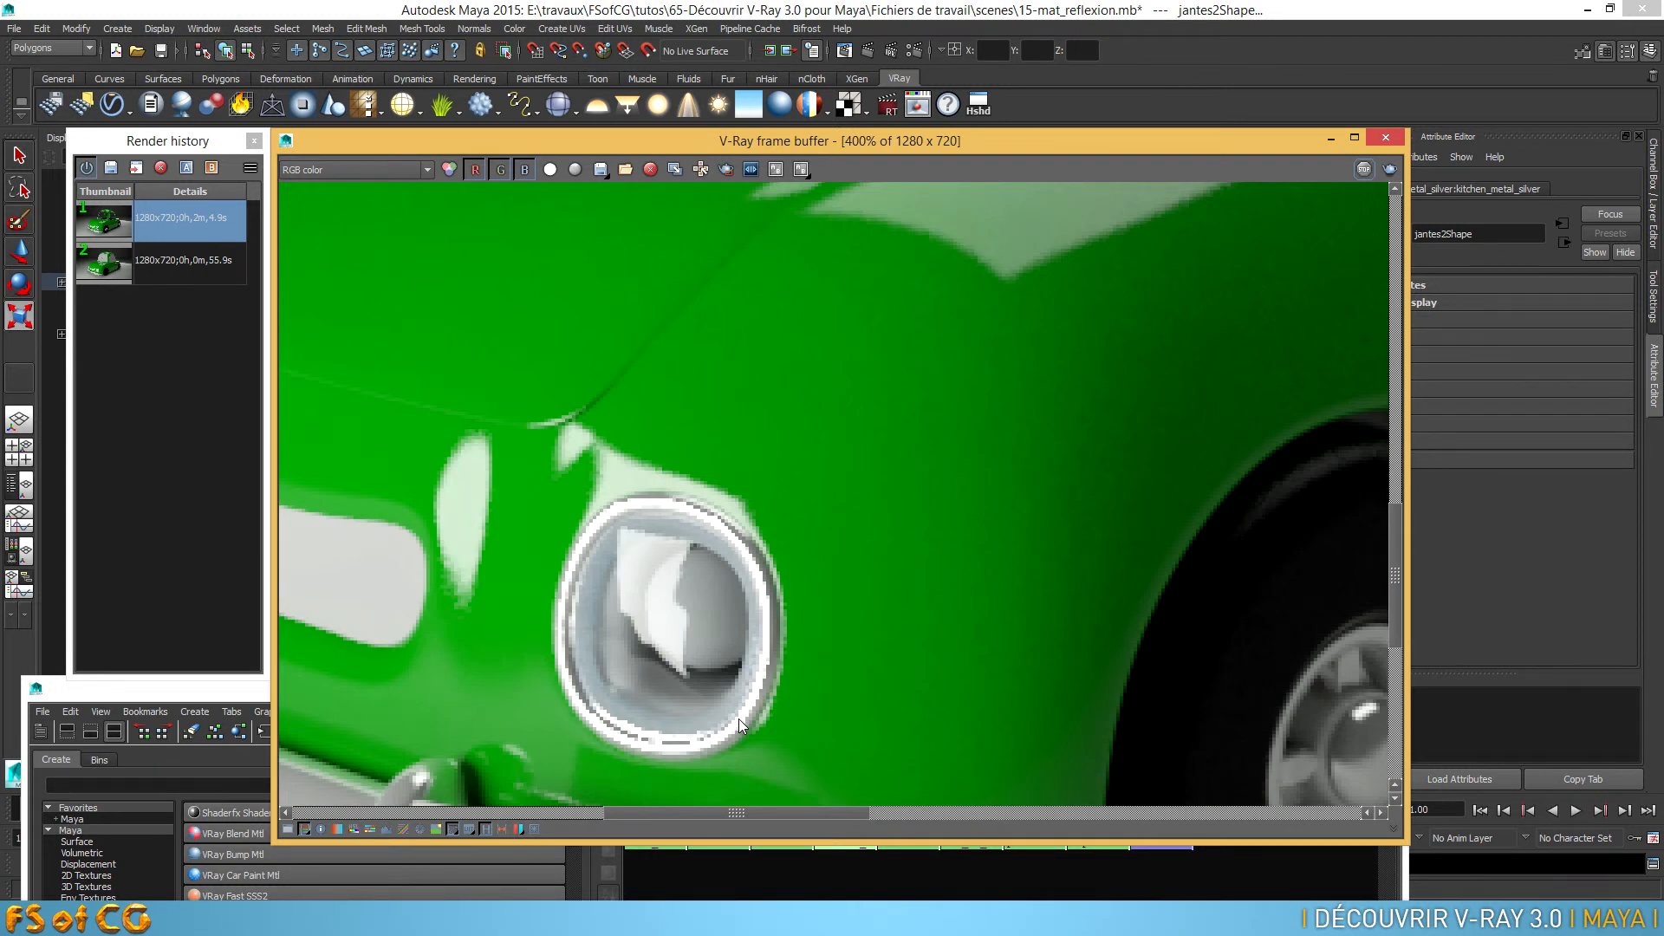
scroll(738, 721, down, 1)
scroll(749, 672, down, 1)
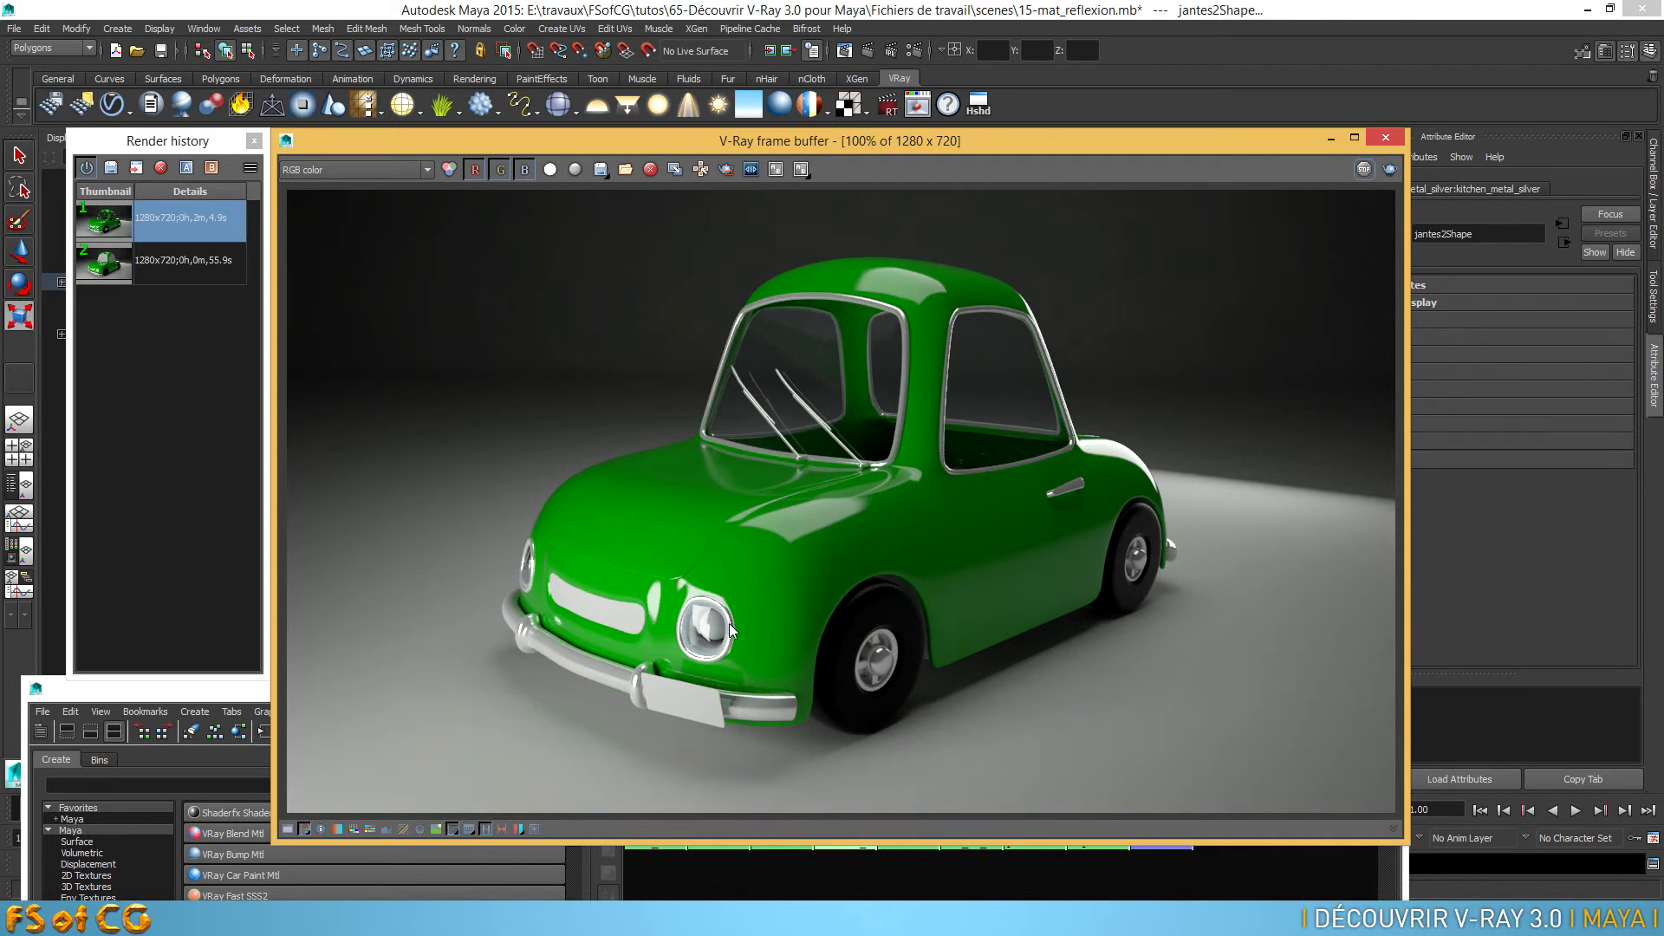
scroll(712, 604, up, 1)
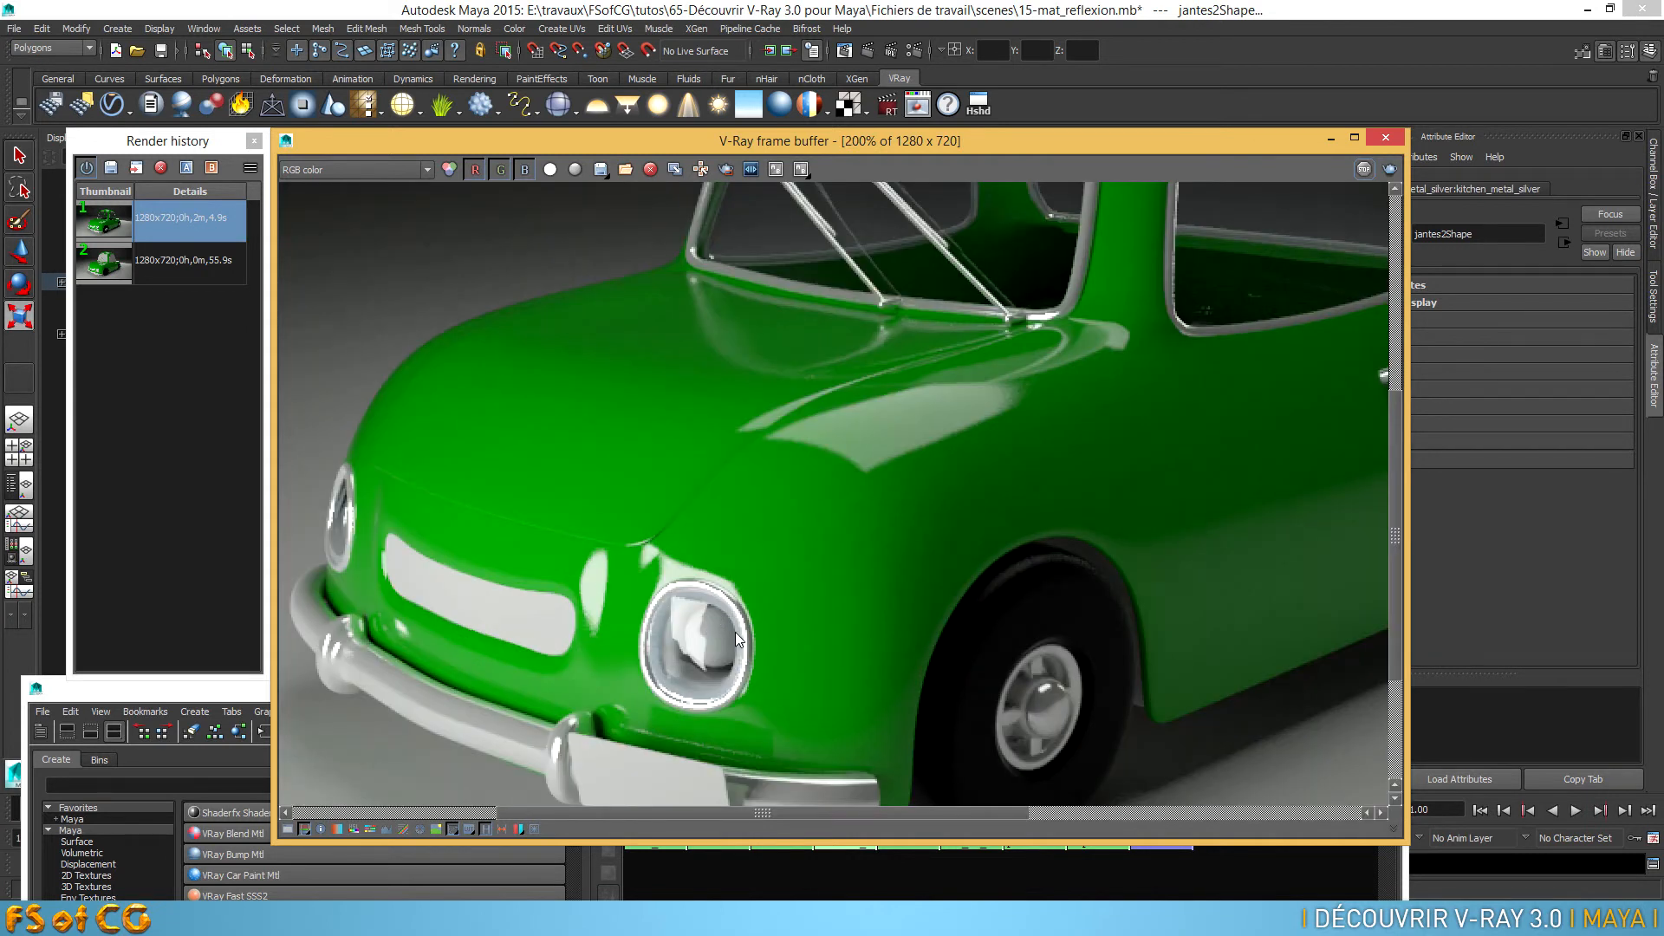
Open the kitchen_metal_silver material's attributes, close the Hypershade and frame buffer, and set its reflection subdivs to 64
drag(251, 679, 242, 258)
right_drag(836, 384, 839, 436)
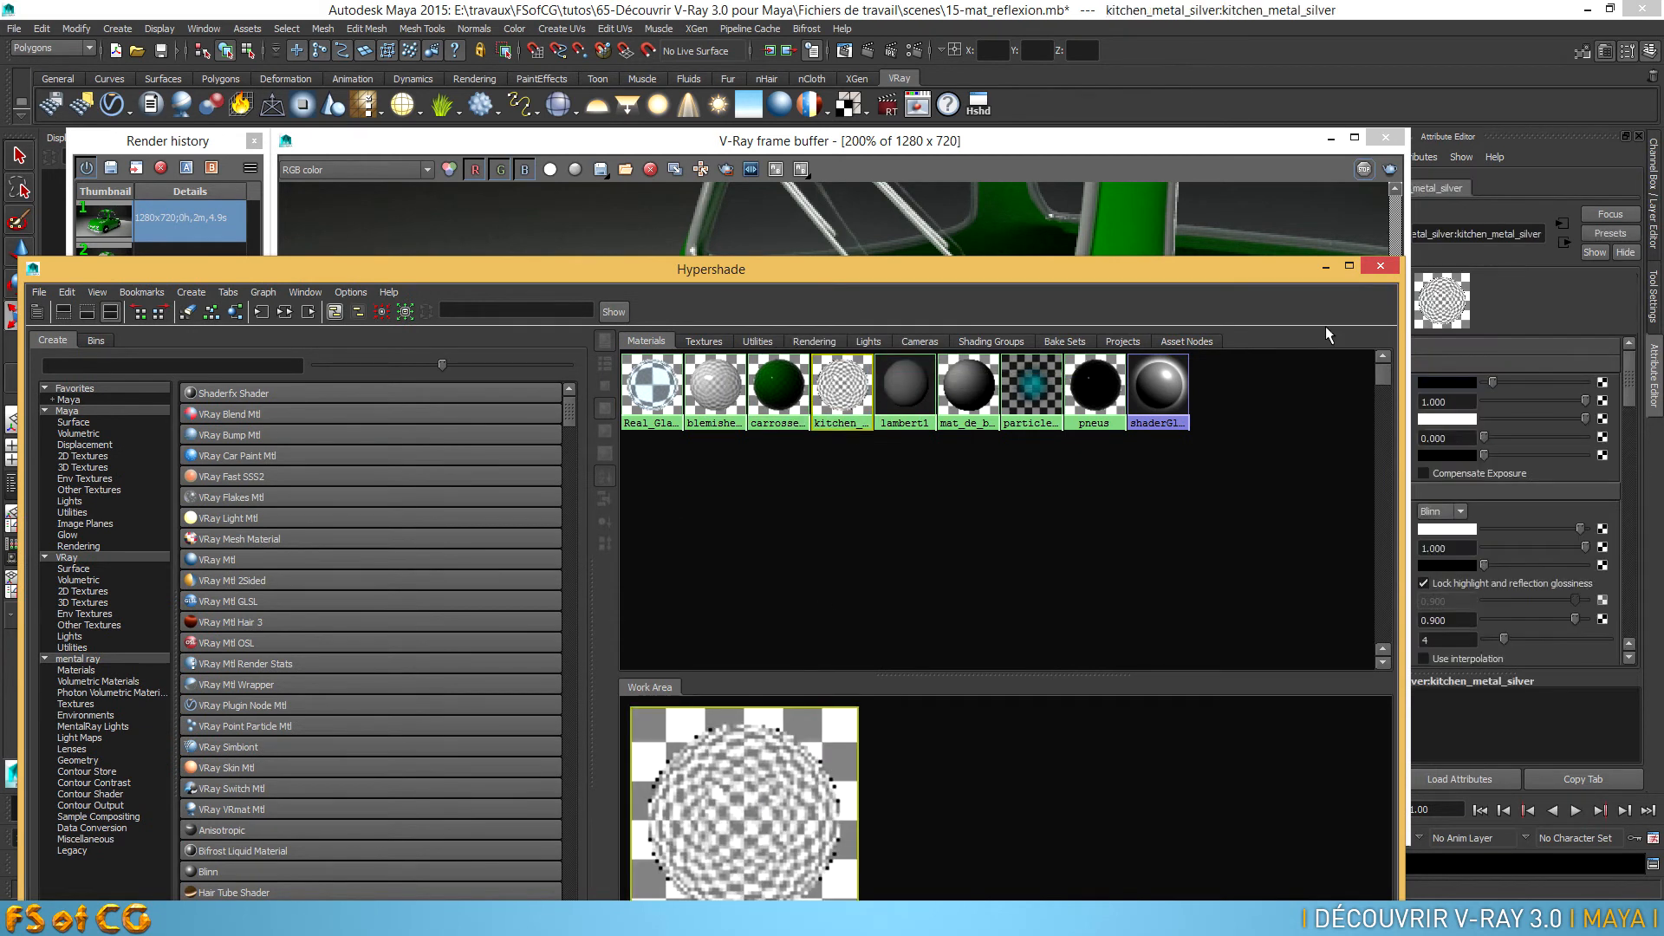
click(1381, 265)
click(1385, 137)
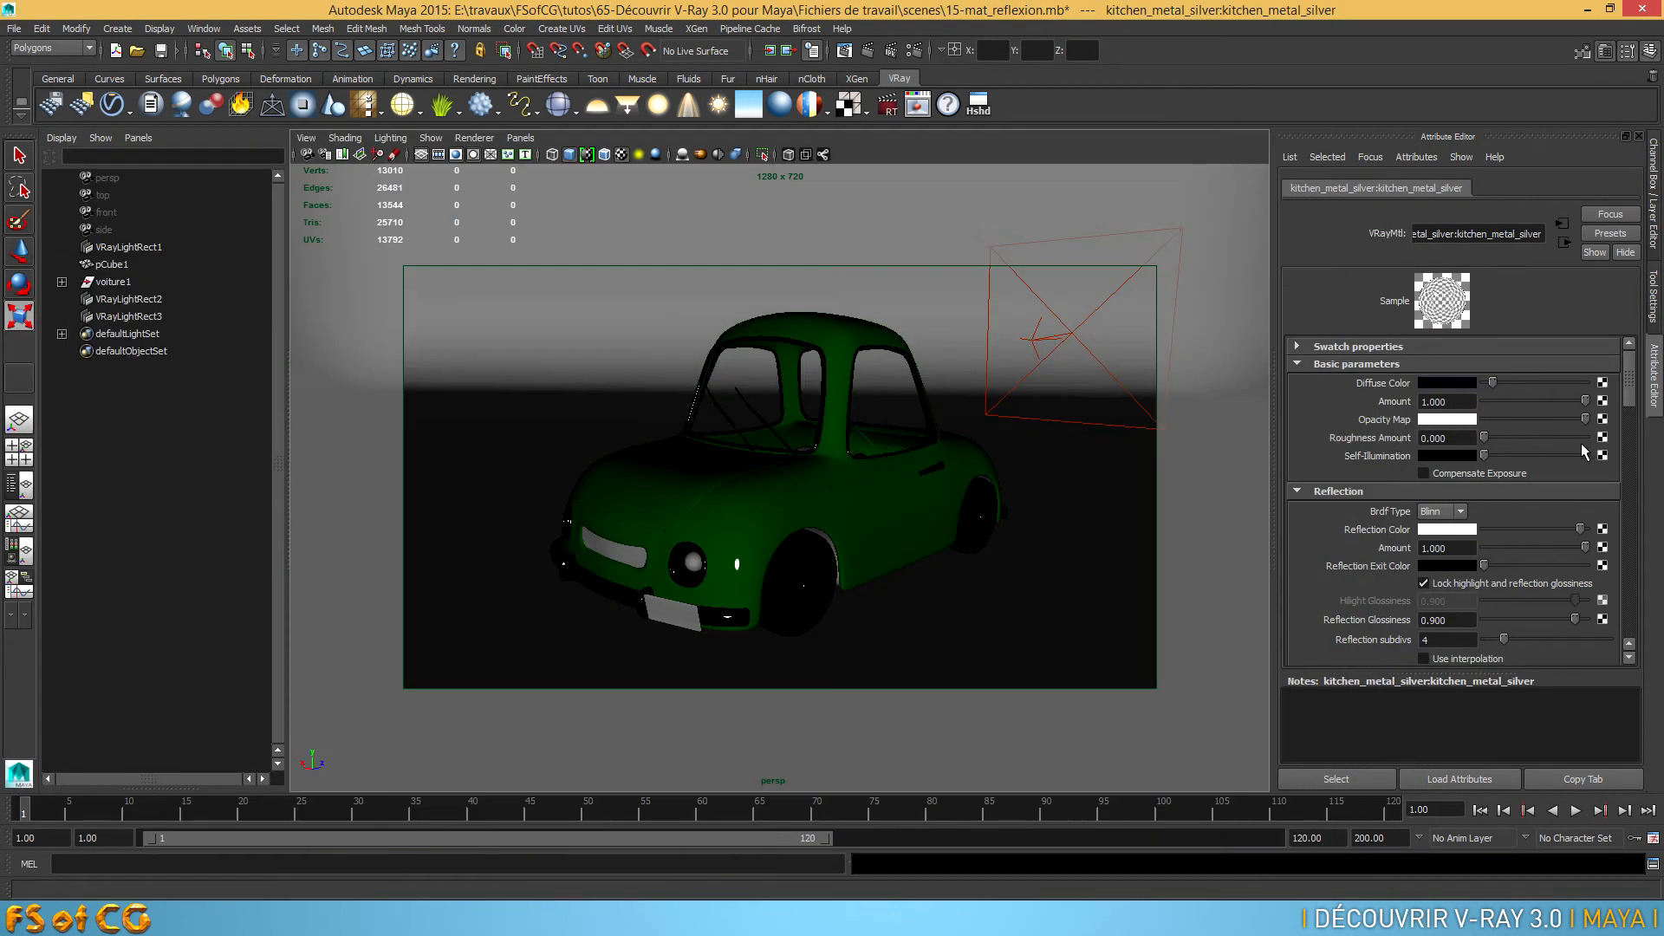
scroll(1633, 387, down, 3)
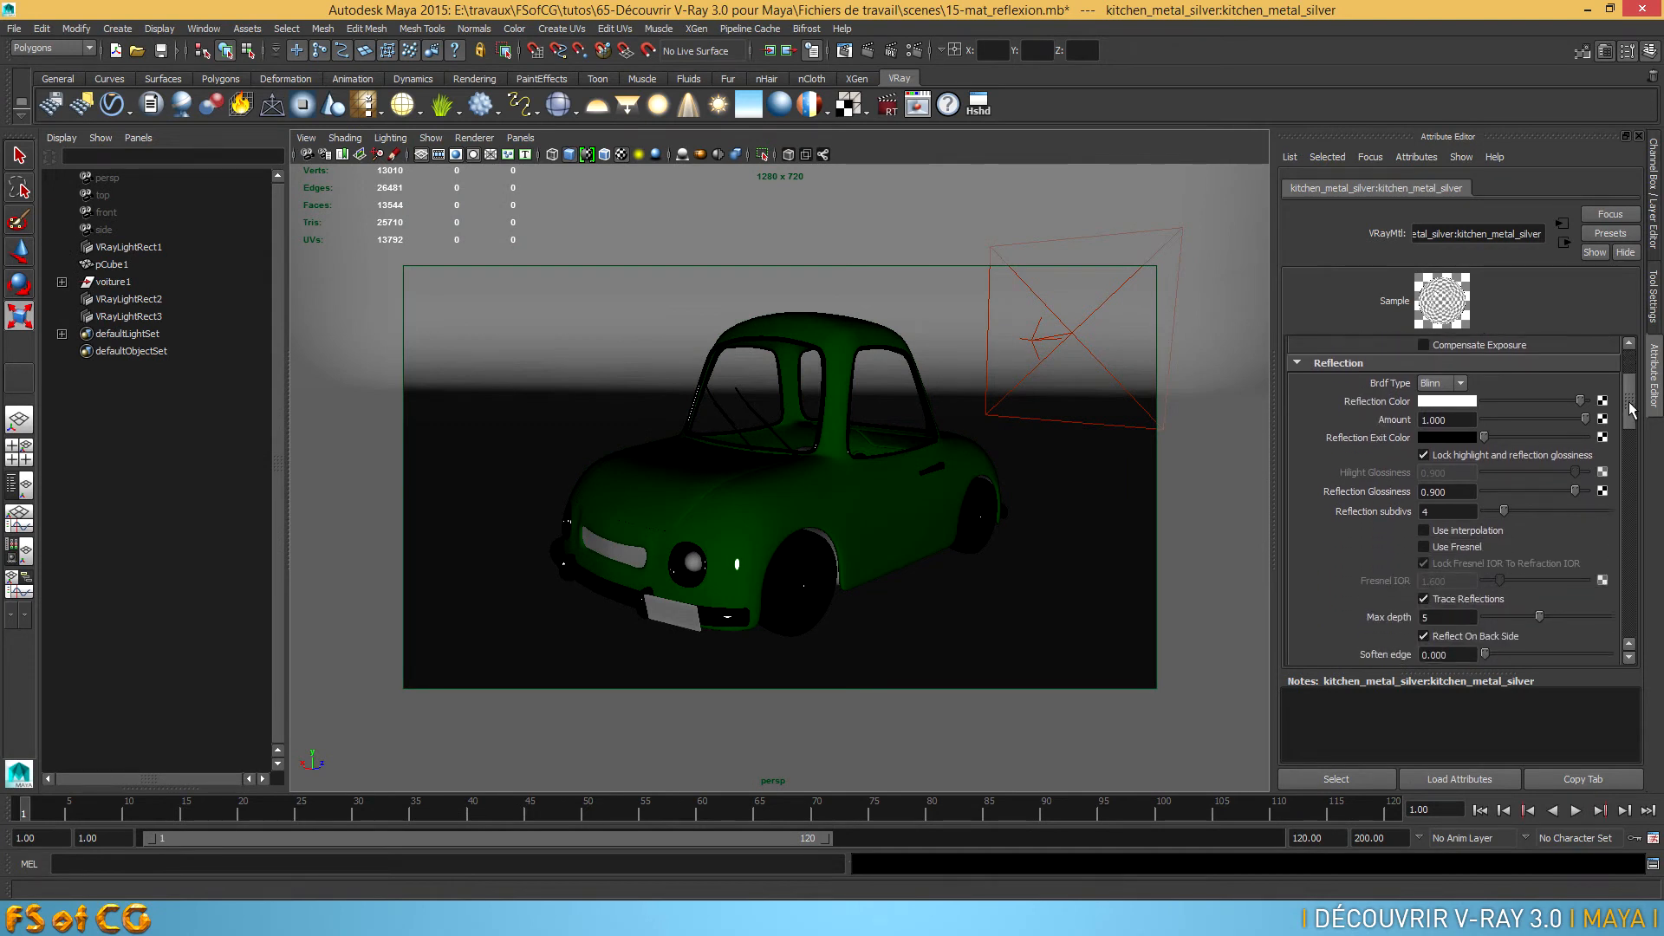
double_click(1431, 491)
double_click(1426, 511)
text(64)
key(Return)
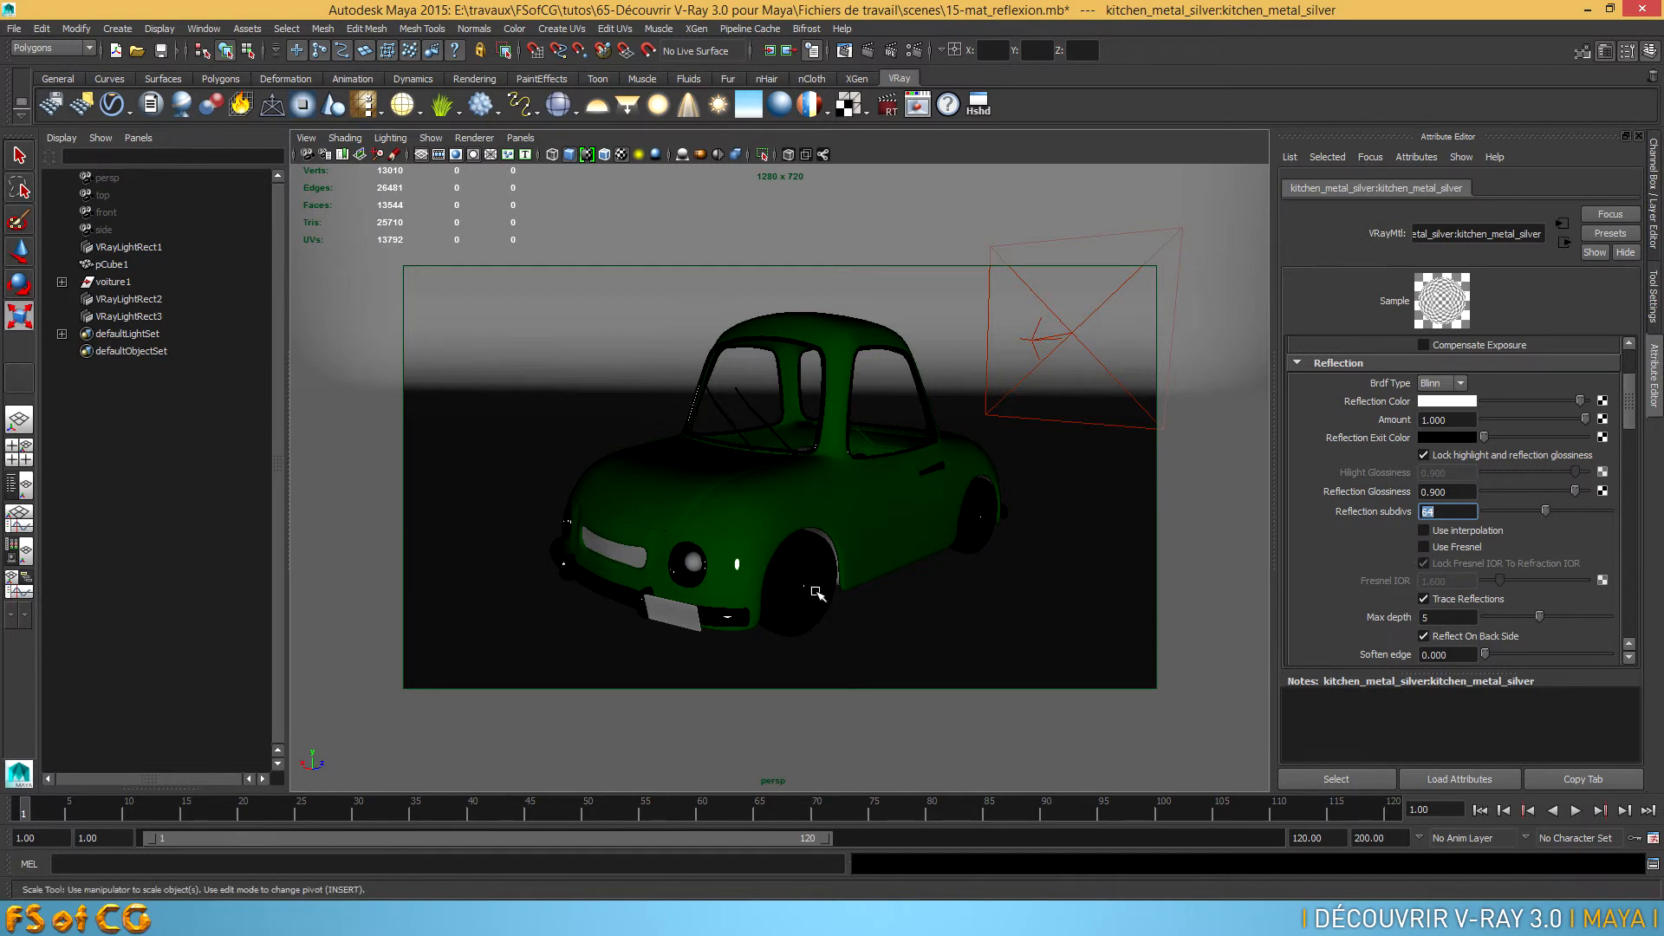
drag(1630, 403, 1627, 364)
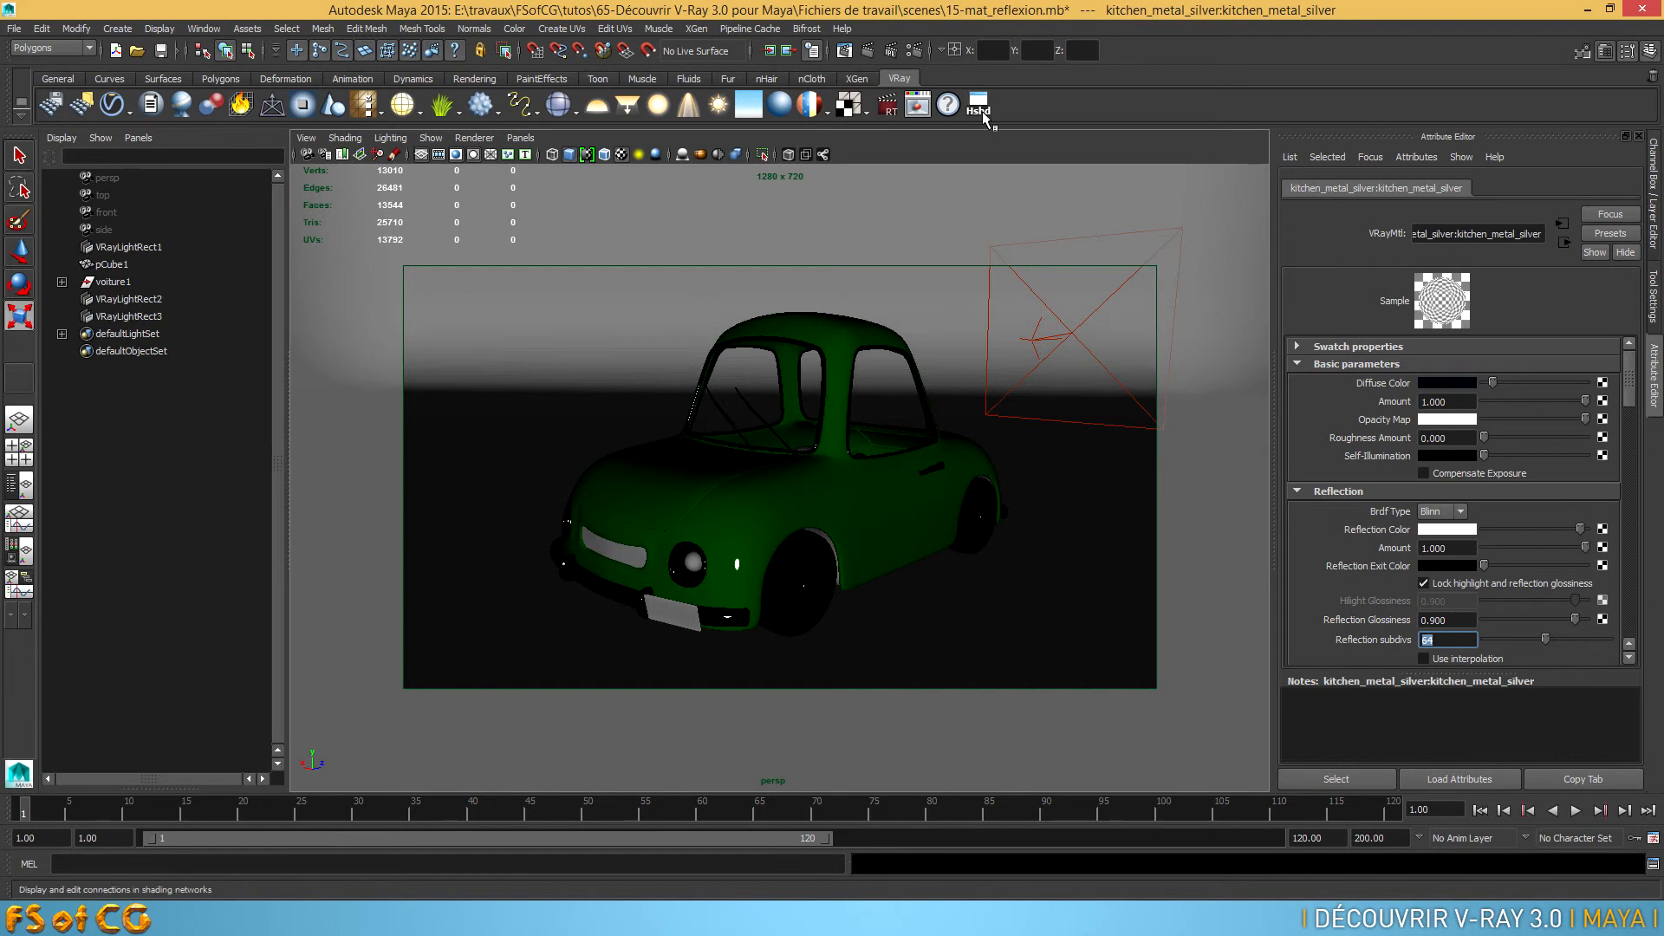
Set the carrosserie material's reflection subdivs to 64 and its reflection glossiness to 0.980
click(976, 107)
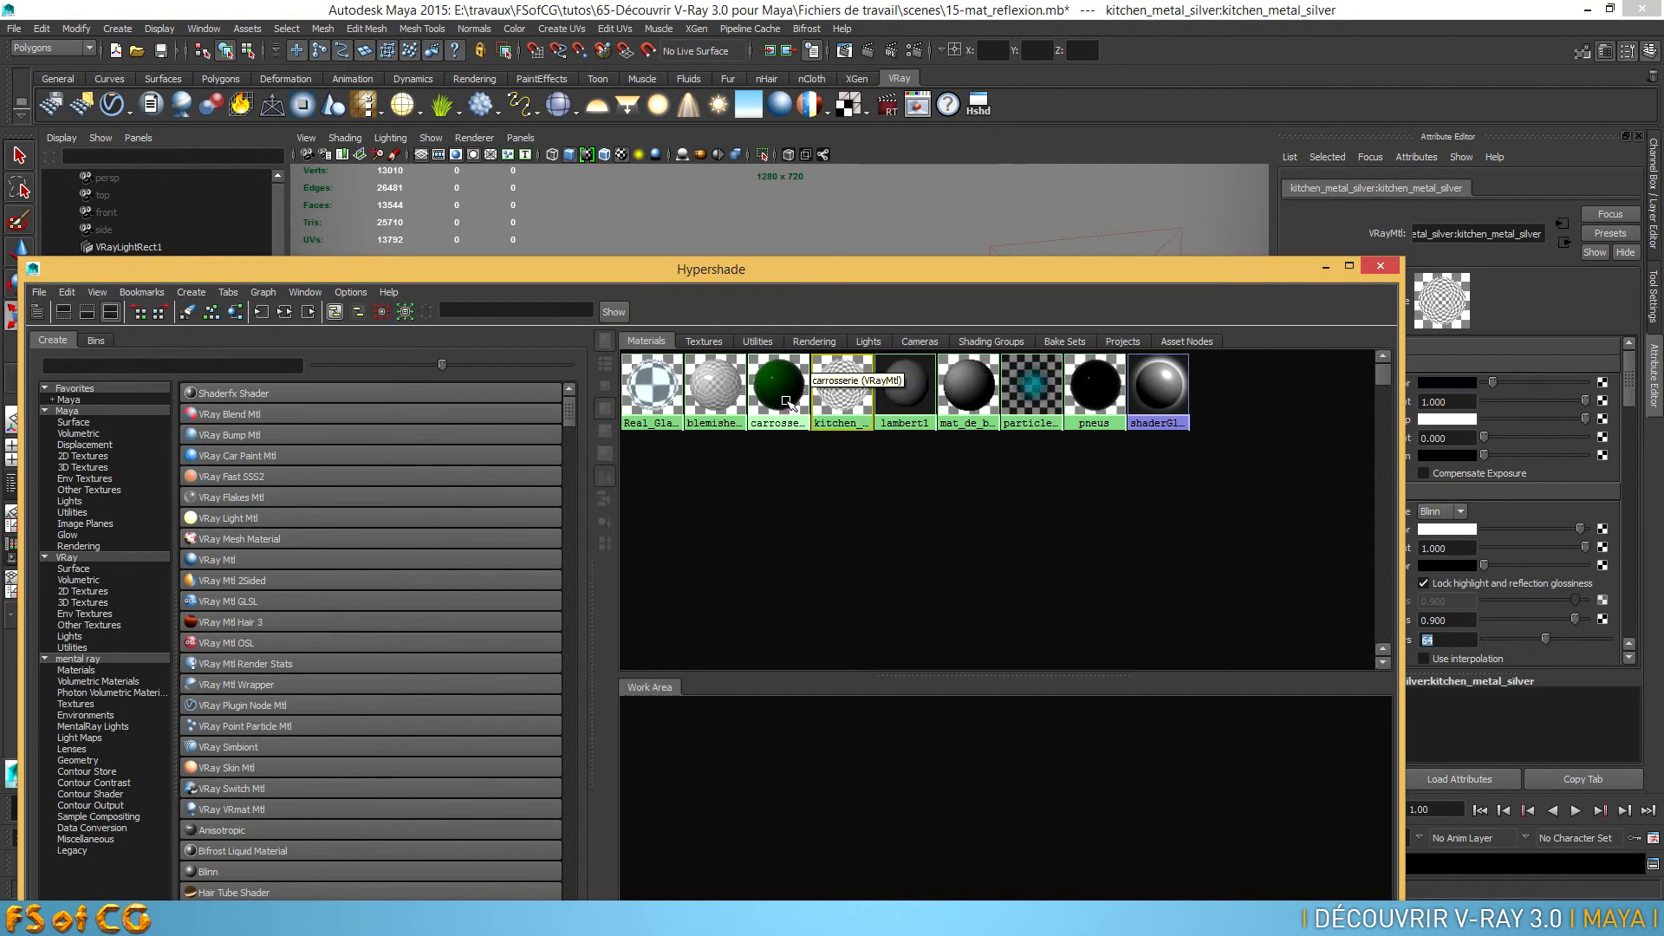
click(780, 390)
drag(1168, 269, 944, 207)
drag(1628, 386, 1632, 404)
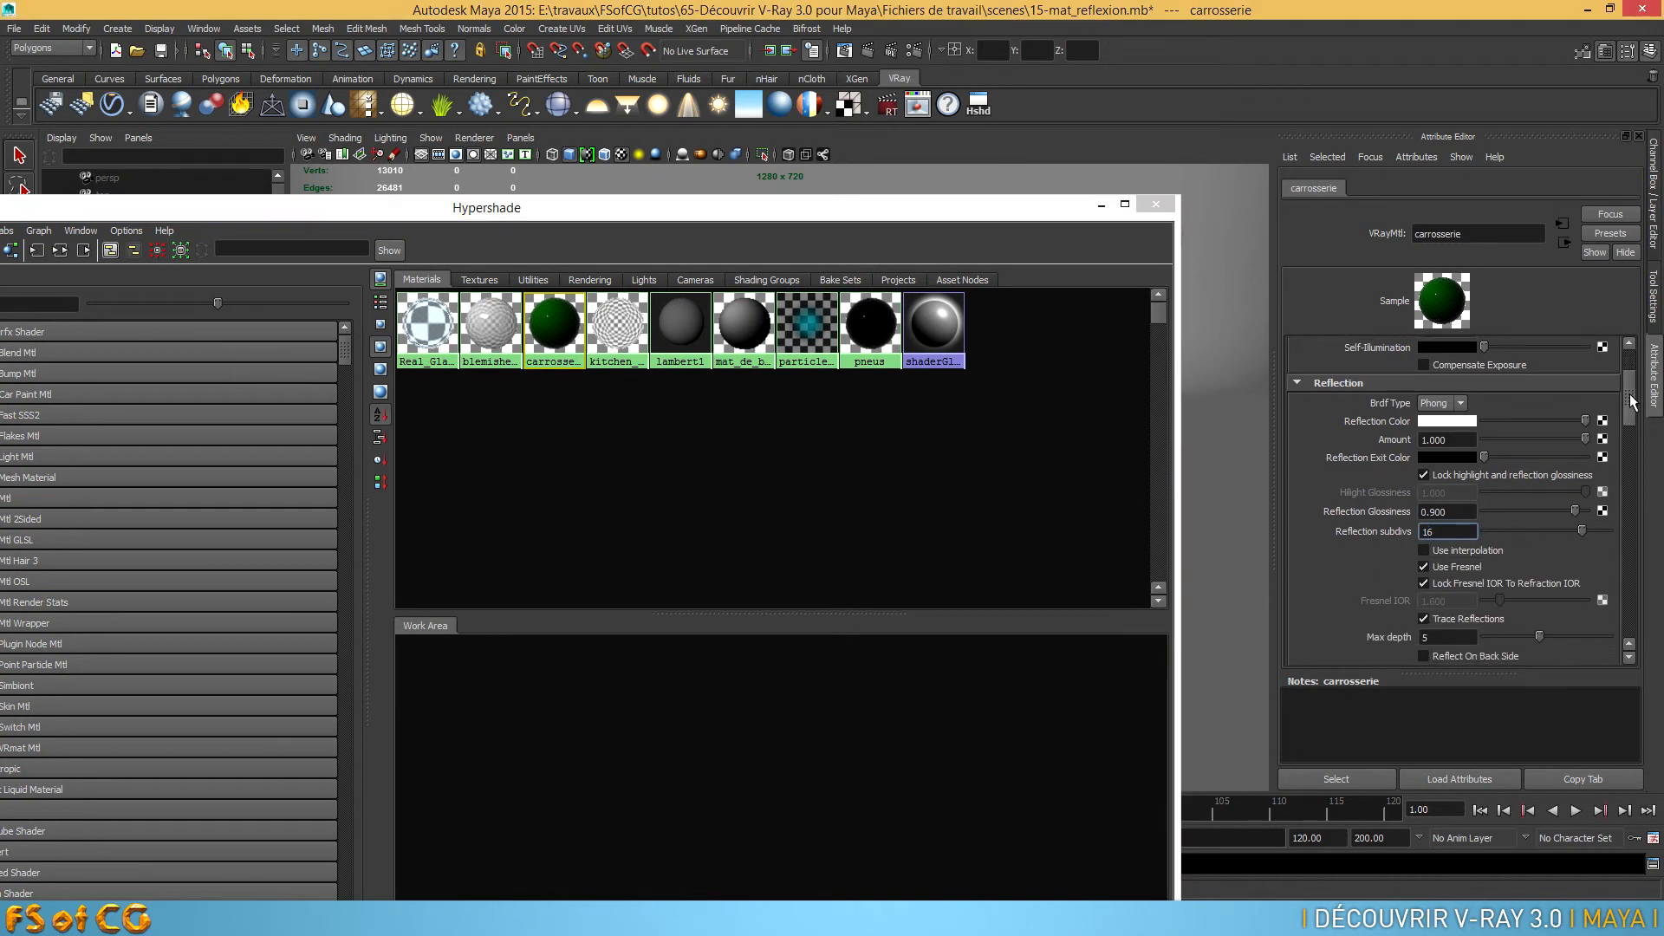
text(16)
double_click(1450, 531)
text(64)
key(Return)
drag(1435, 512, 1463, 514)
text(8)
key(Return)
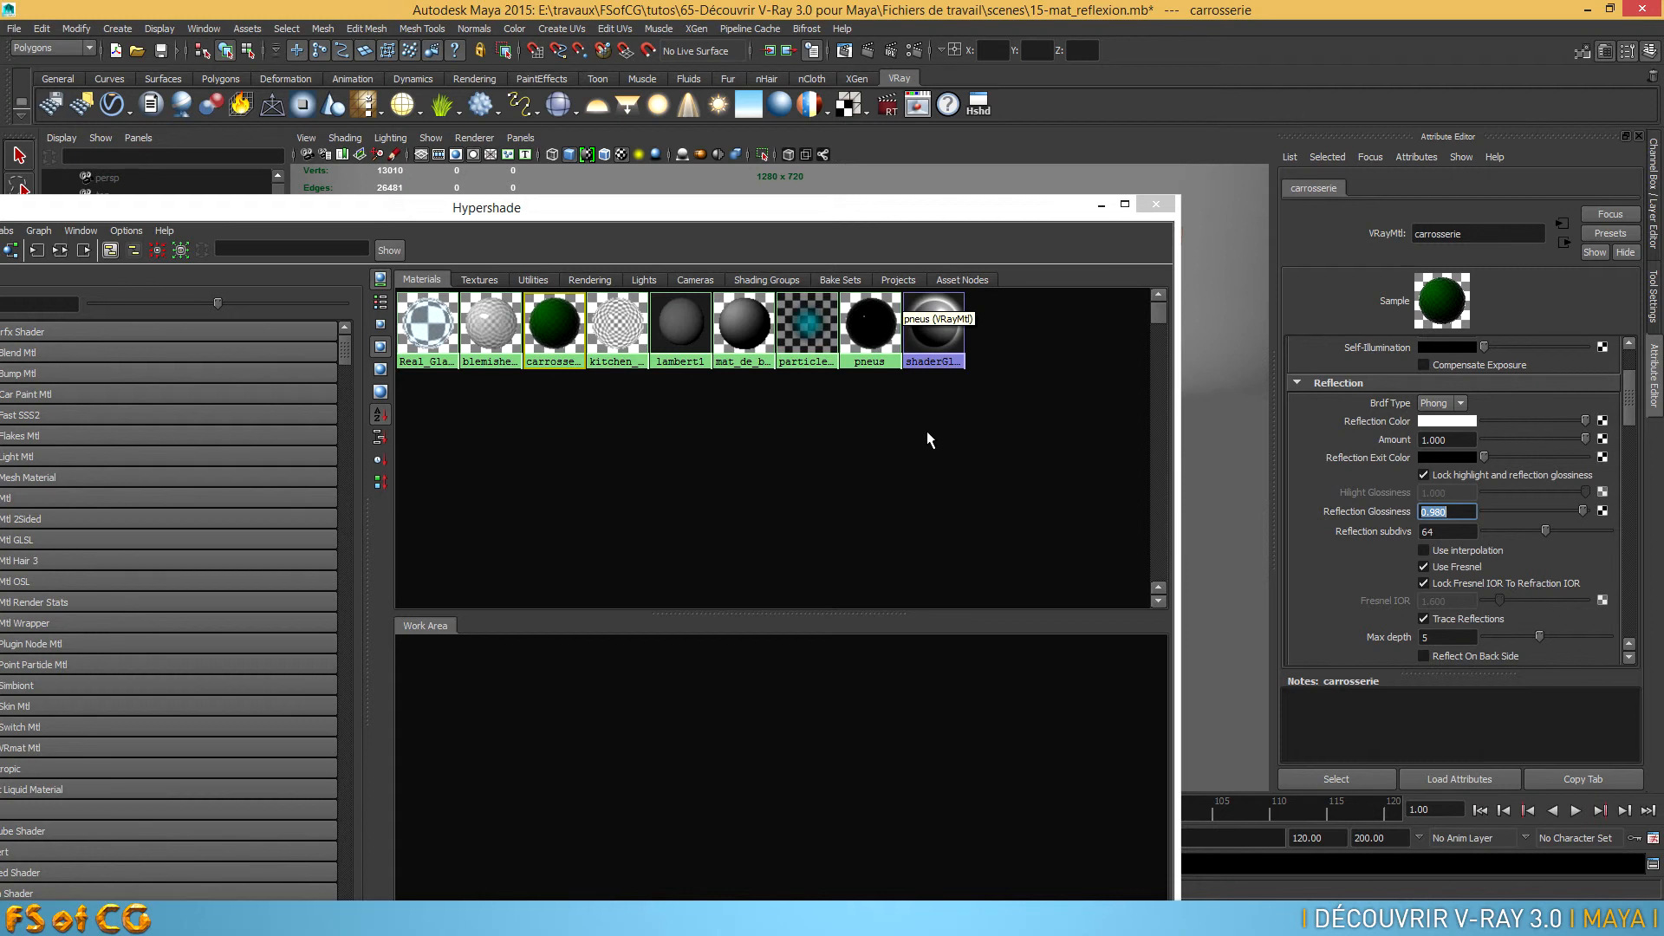
Close the Hypershade and render the current frame with V-Ray
drag(948, 213, 1251, 98)
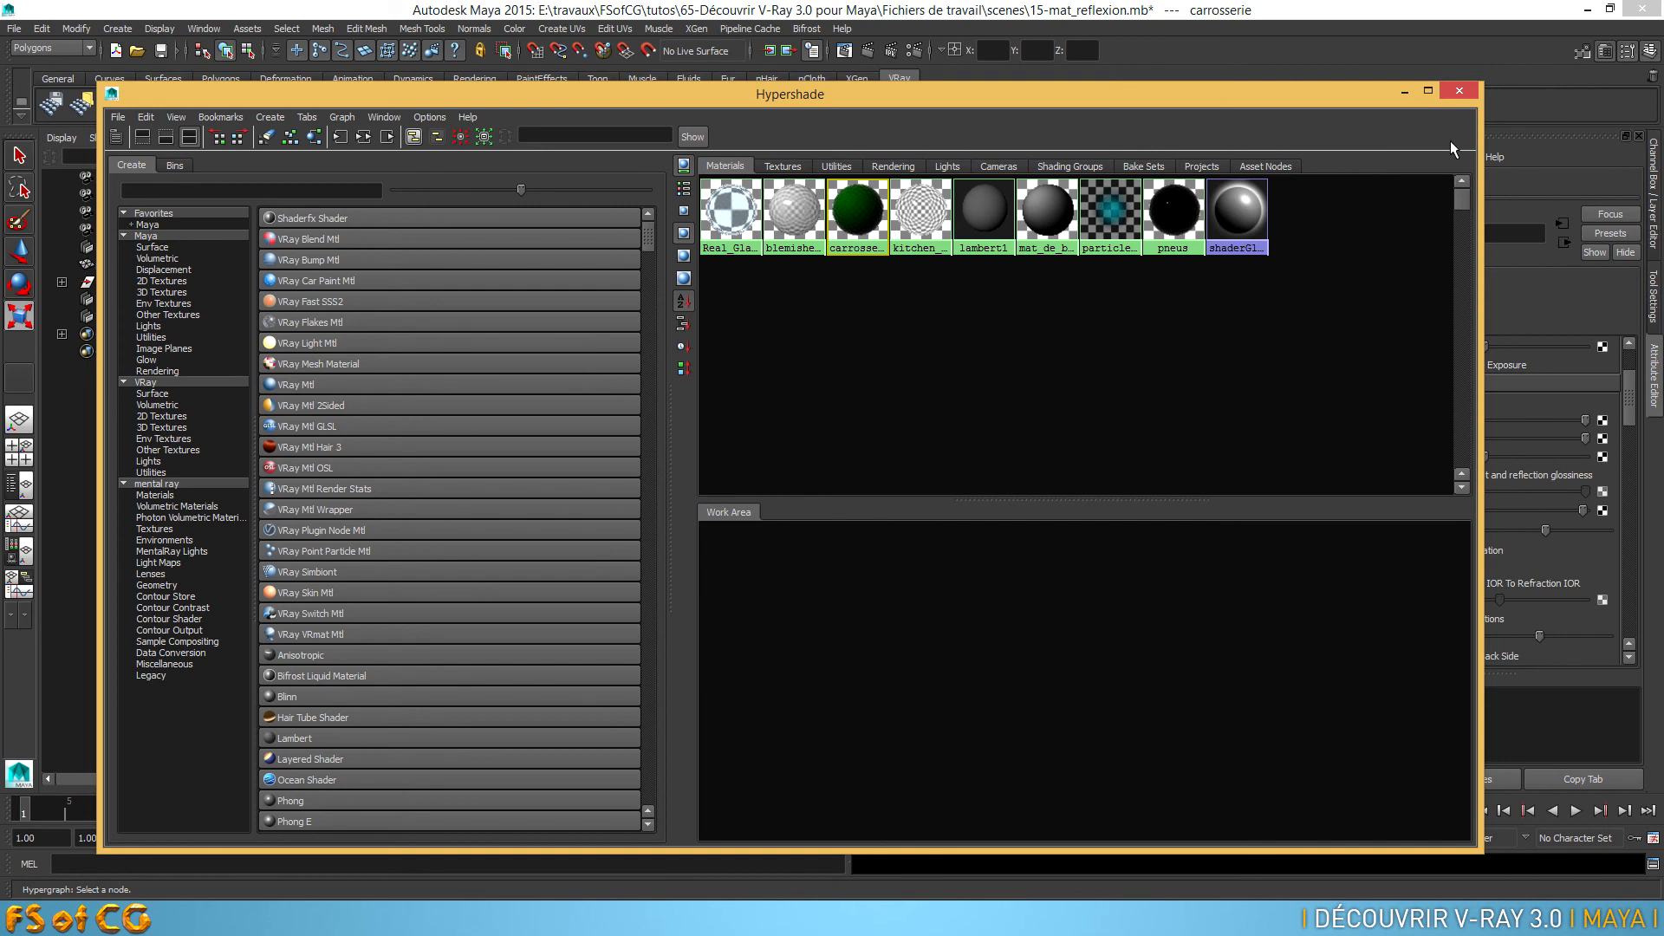
click(1465, 88)
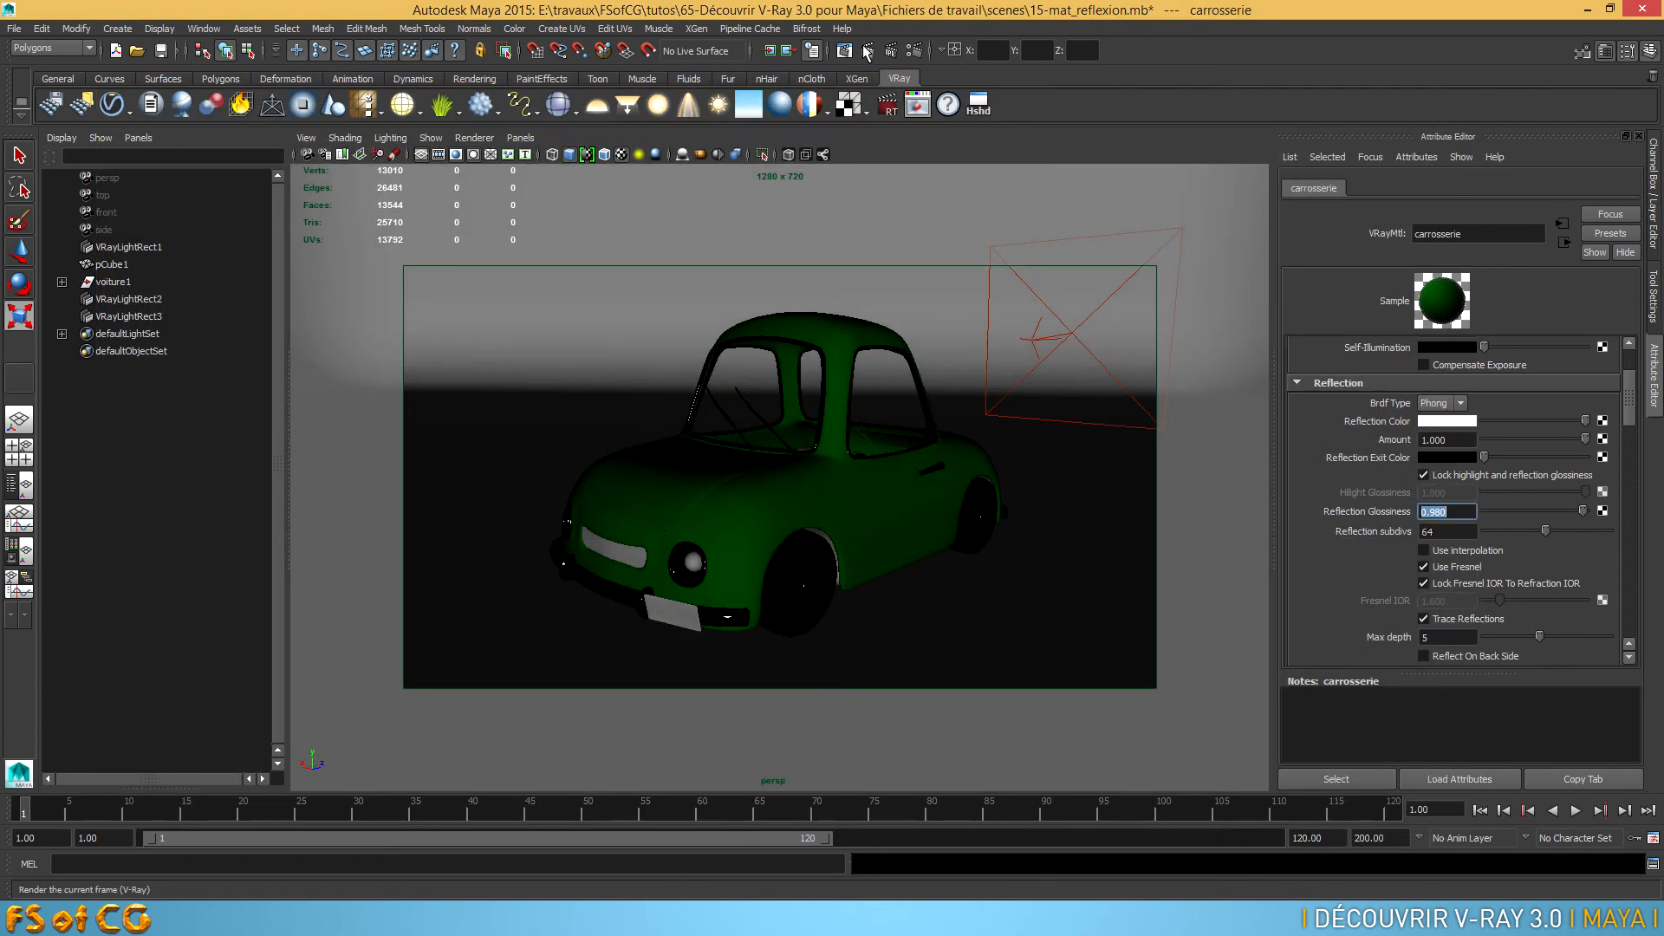
click(868, 50)
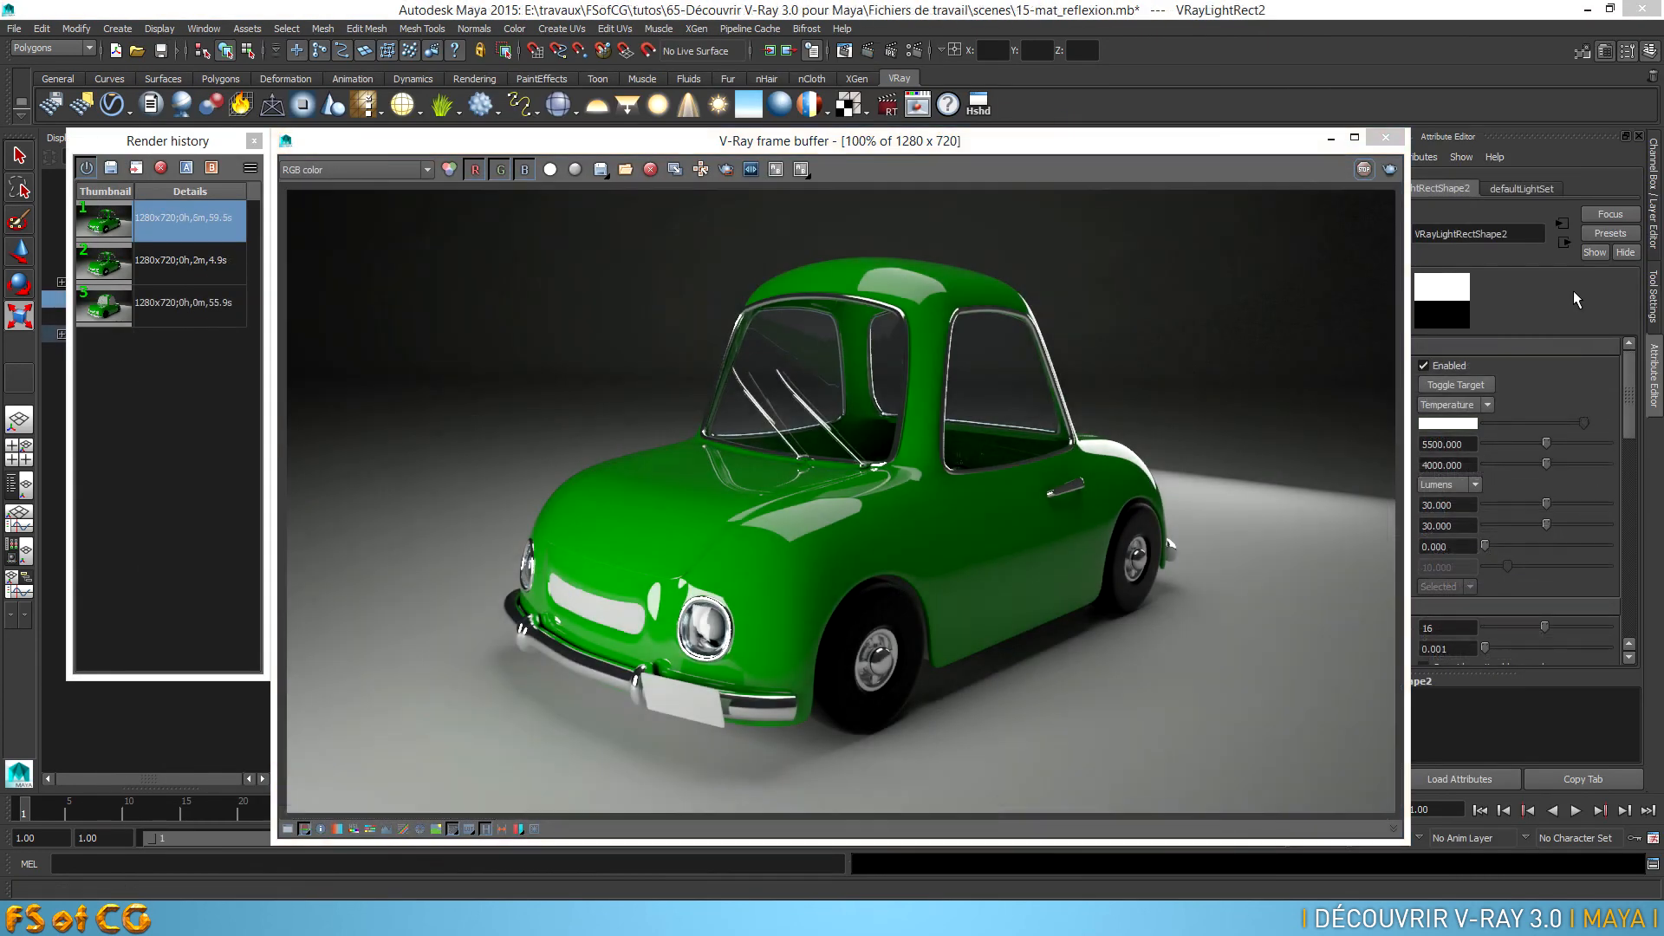